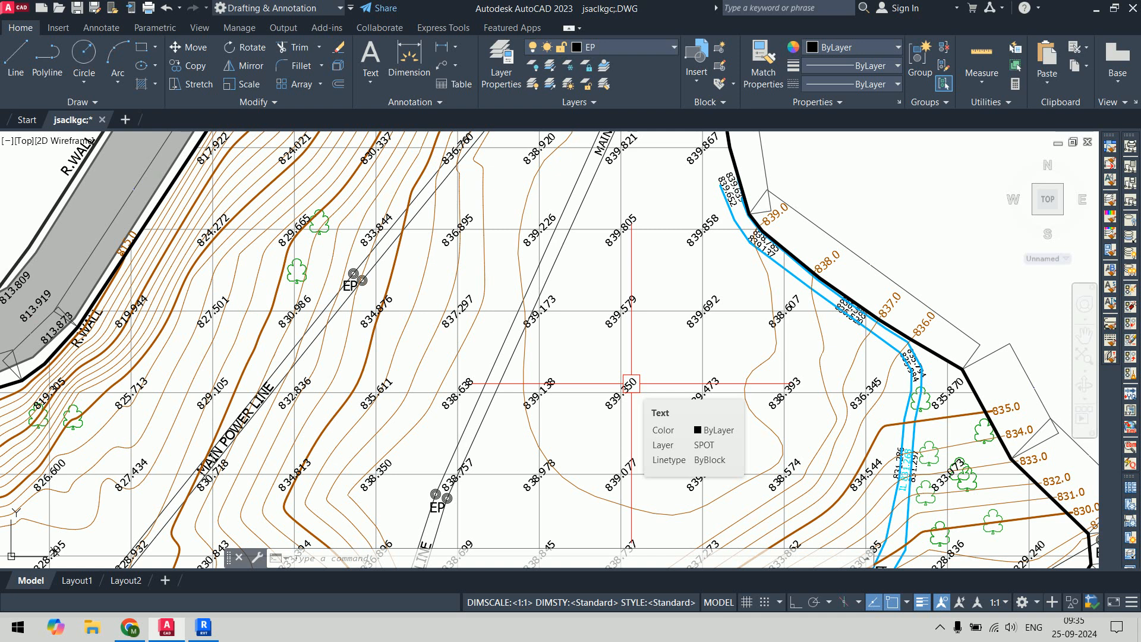
- Switch from AutoCAD to Revit and choose contours.dwg from the Desktop as the CAD file to import
{"action": "left_click", "coordinate": [1096, 9]}
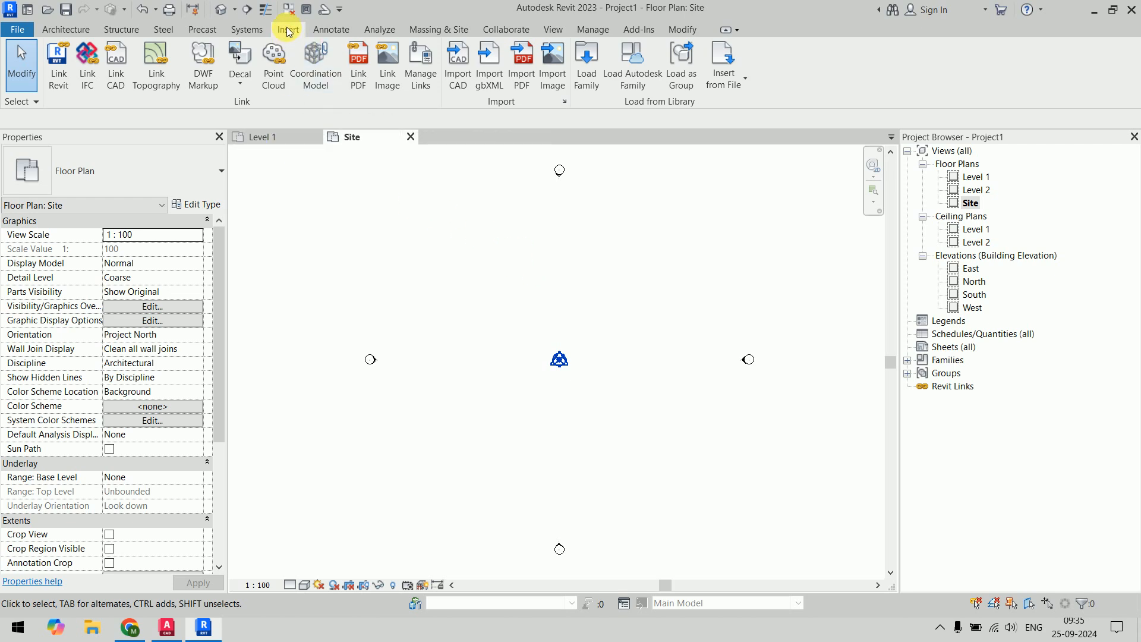
{"action": "left_click", "coordinate": [466, 84]}
{"action": "left_click", "coordinate": [235, 370]}
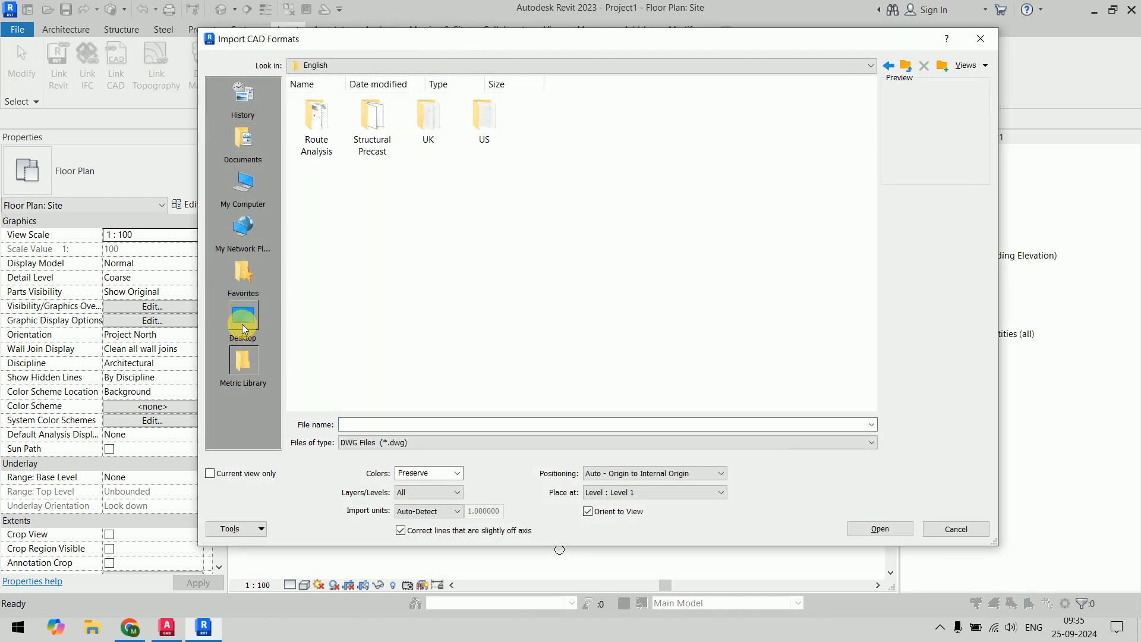
{"action": "left_click", "coordinate": [243, 317]}
{"action": "left_click", "coordinate": [728, 130]}
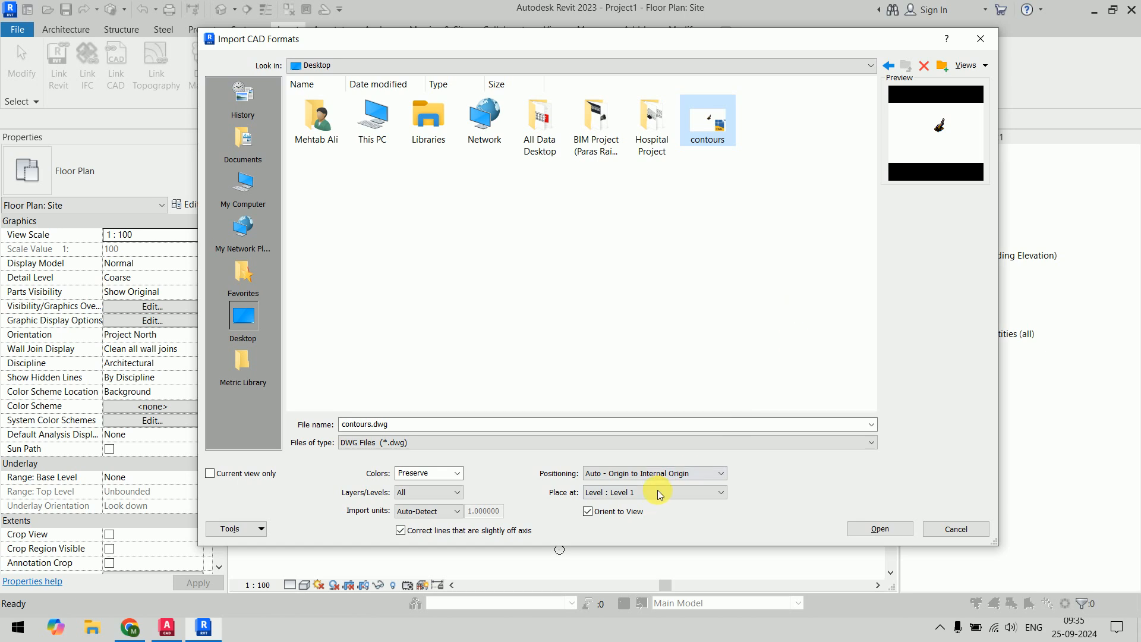
- Import the drawing with units set to meter and positioning set to Auto - Center to Center
{"action": "left_click", "coordinate": [427, 511]}
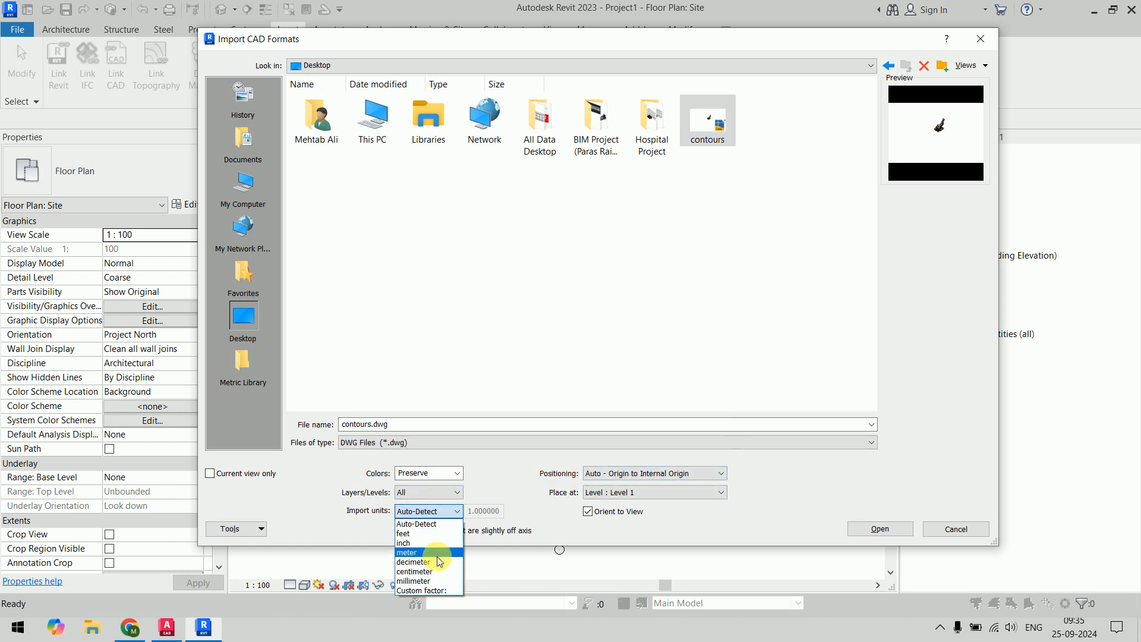
{"action": "left_click", "coordinate": [429, 552]}
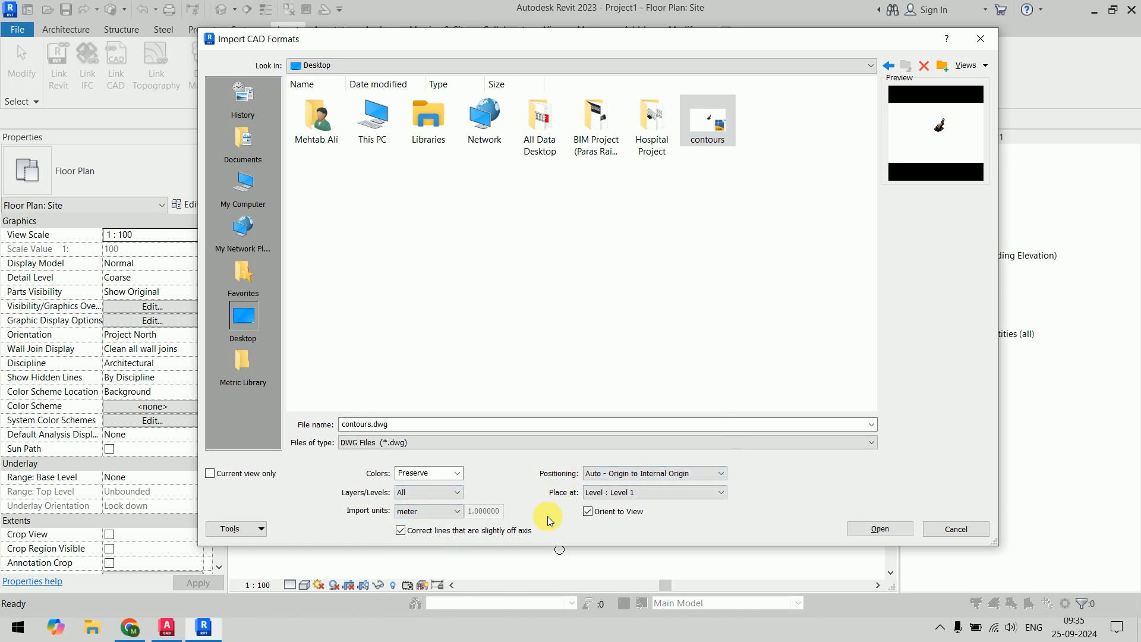
{"action": "left_click", "coordinate": [655, 474]}
{"action": "left_click", "coordinate": [659, 484]}
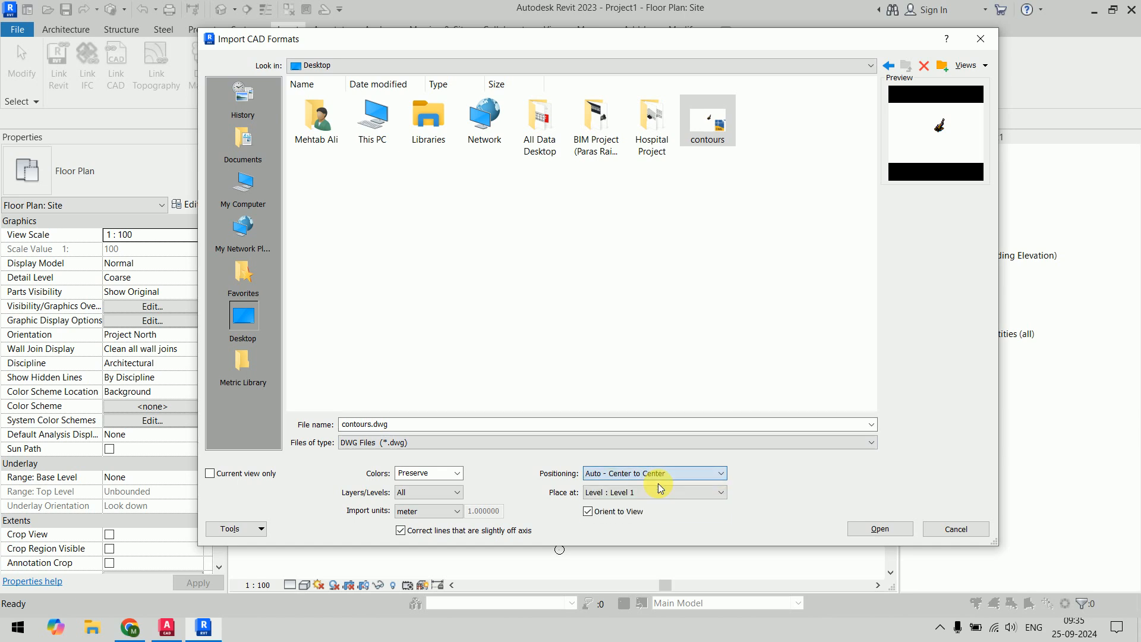
{"action": "left_click", "coordinate": [865, 535]}
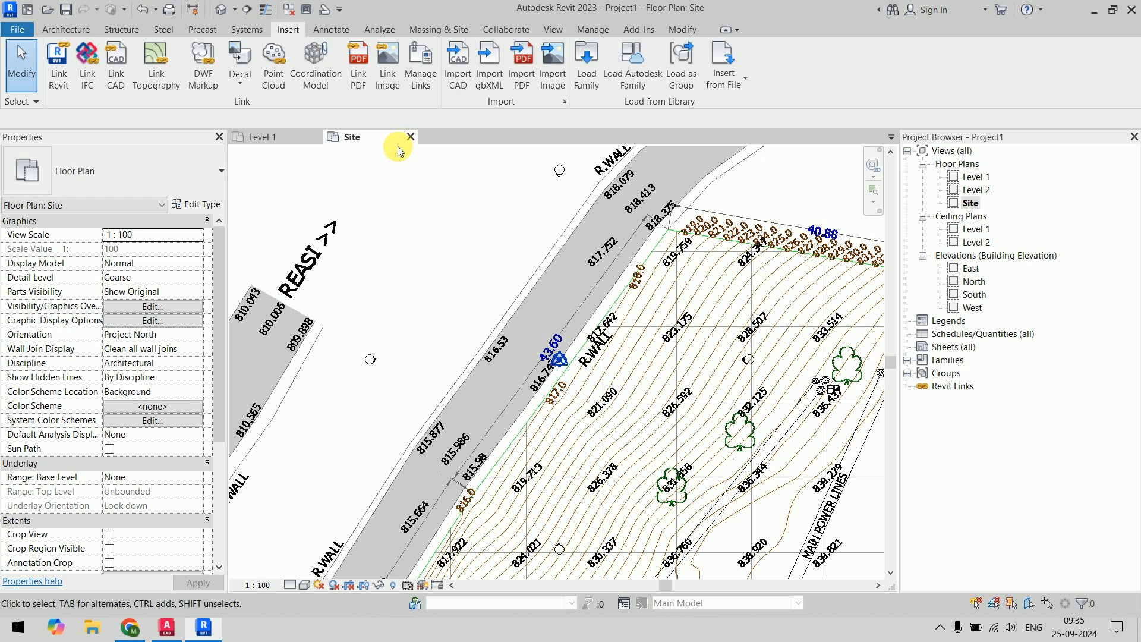
- Start a toposurface from an import instance, using the imported contours drawing as its source
{"action": "scroll", "coordinate": [455, 305], "scroll_direction": "down", "scroll_amount": 5}
{"action": "scroll", "coordinate": [456, 306], "scroll_direction": "down", "scroll_amount": 1}
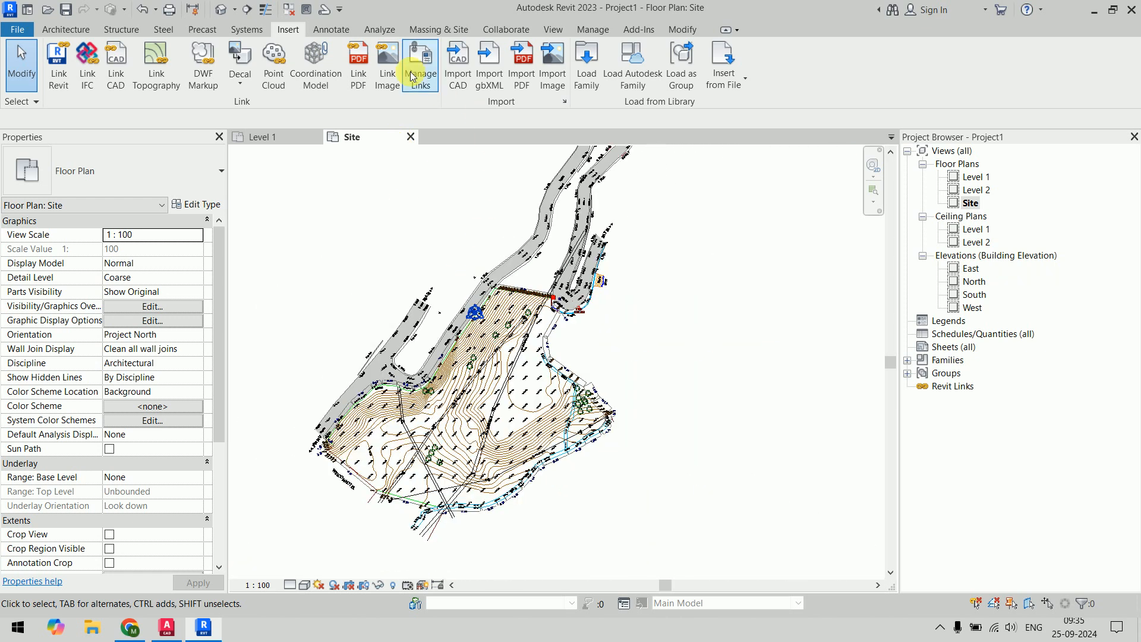
{"action": "left_click", "coordinate": [439, 31]}
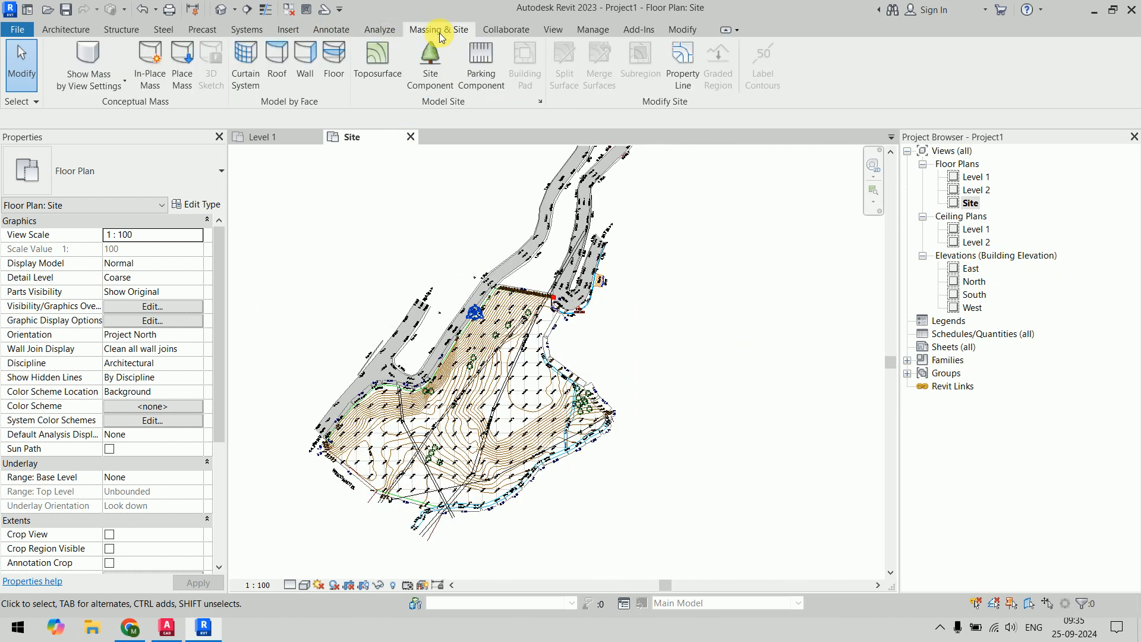
{"action": "left_click", "coordinate": [378, 71]}
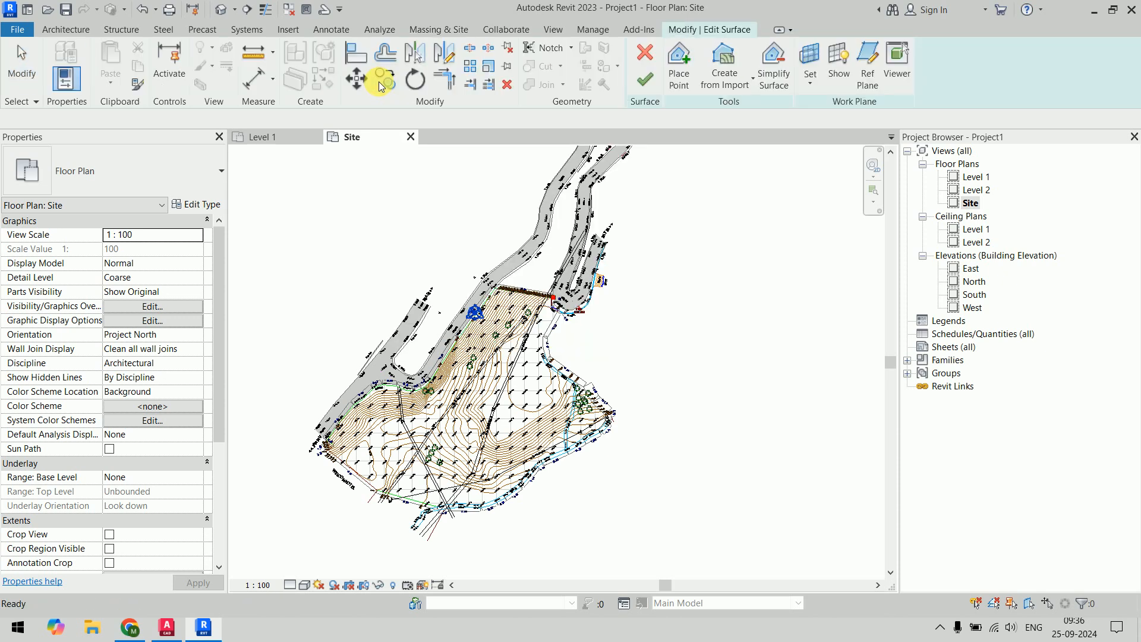
{"action": "left_click", "coordinate": [734, 87]}
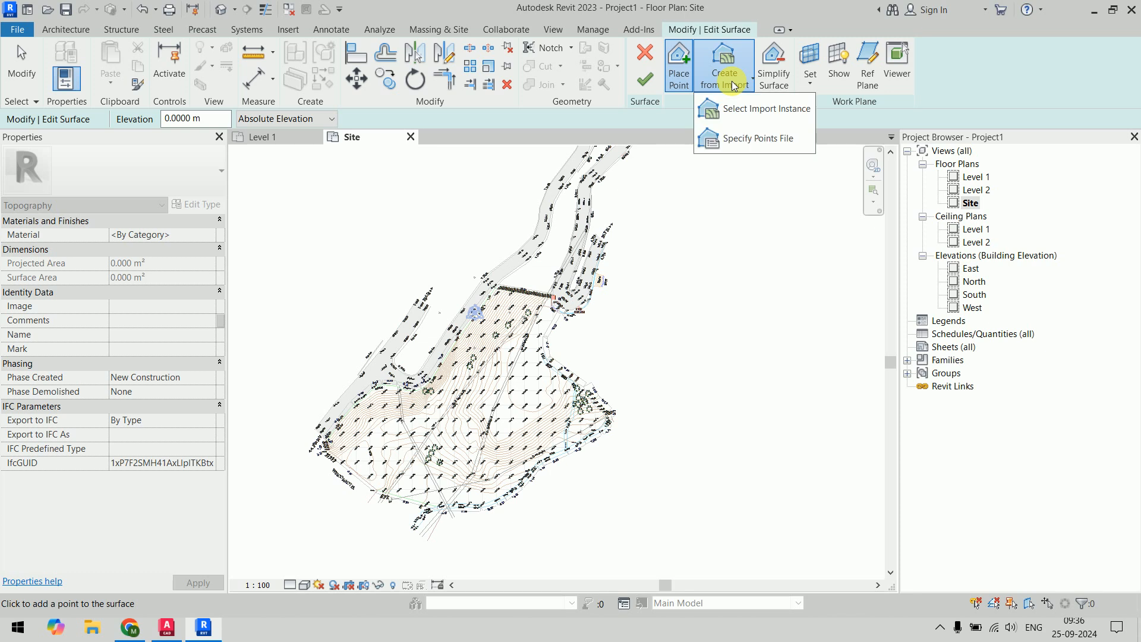
{"action": "left_click", "coordinate": [759, 118]}
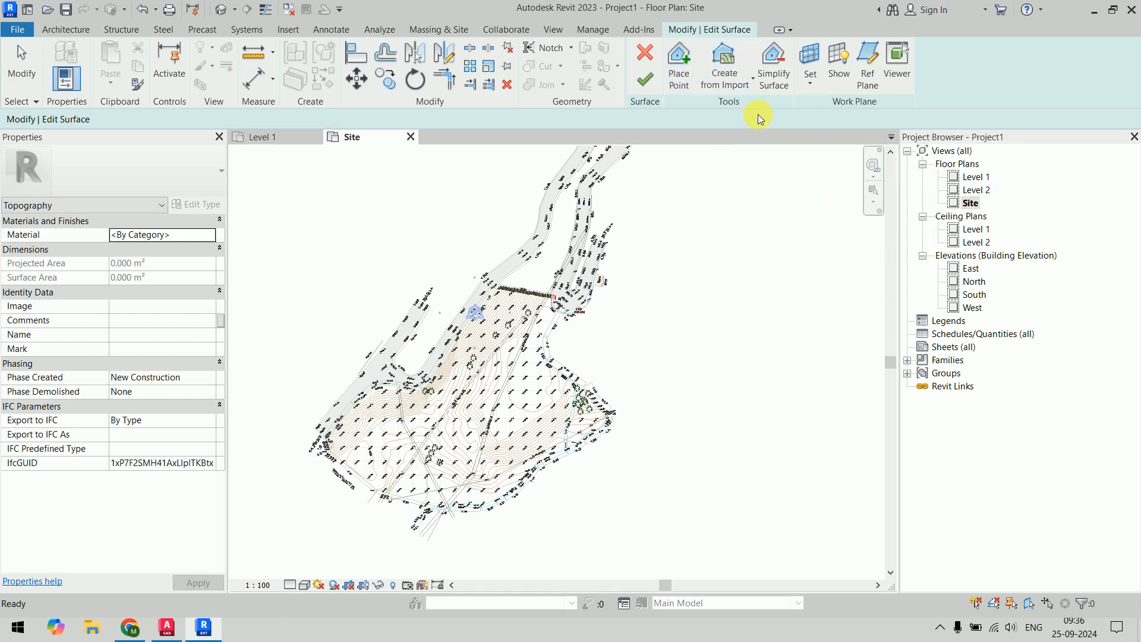
{"action": "left_click", "coordinate": [472, 365]}
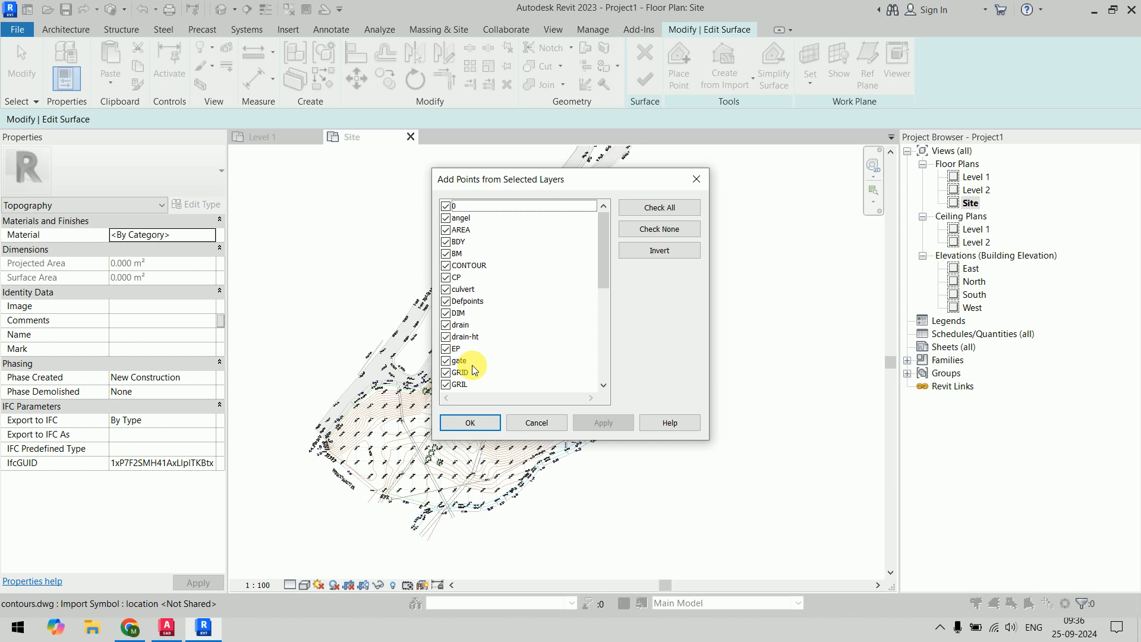
- Generate the surface points from only the CONTOUR and SPOT layers and finish the toposurface
{"action": "left_click", "coordinate": [664, 228]}
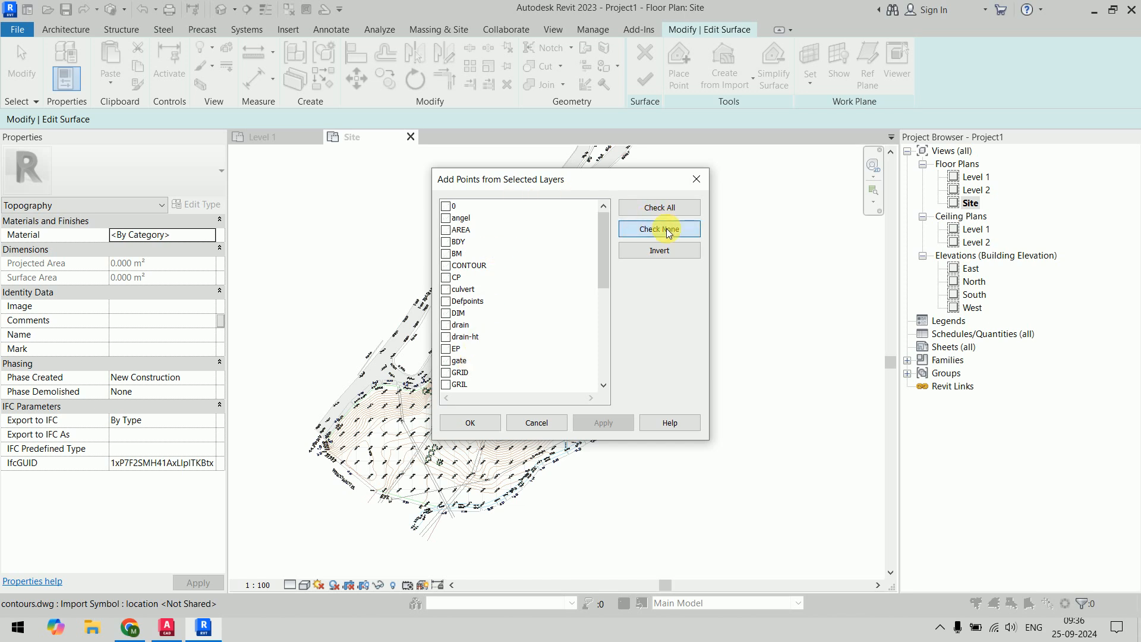
{"action": "left_click", "coordinate": [446, 265]}
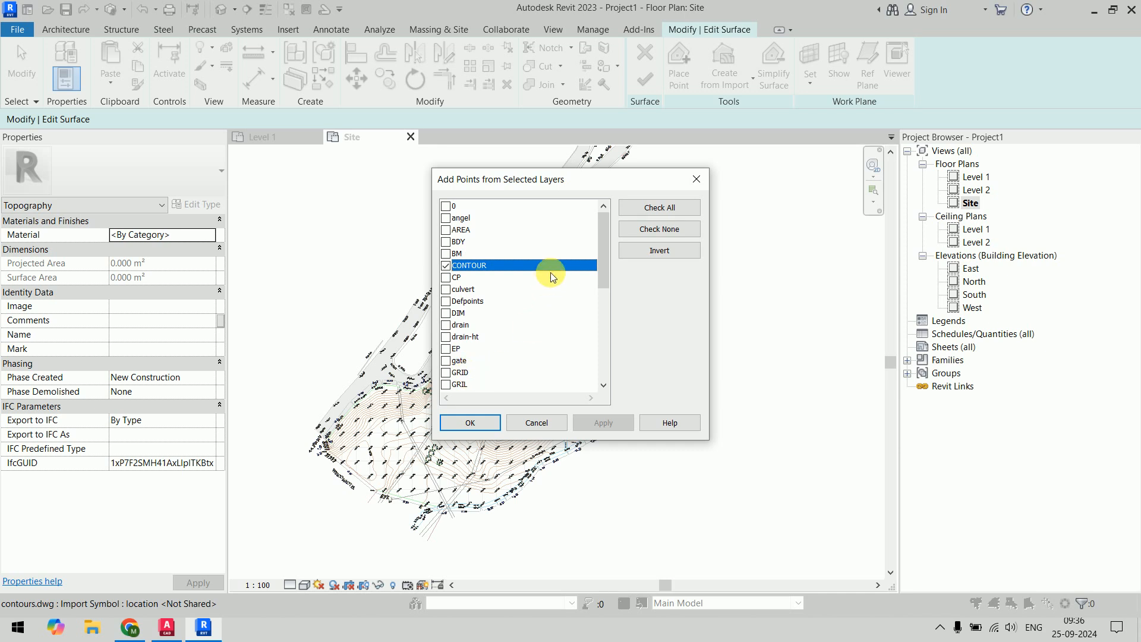
{"action": "left_click_drag", "start_coordinate": [602, 242], "coordinate": [609, 342]}
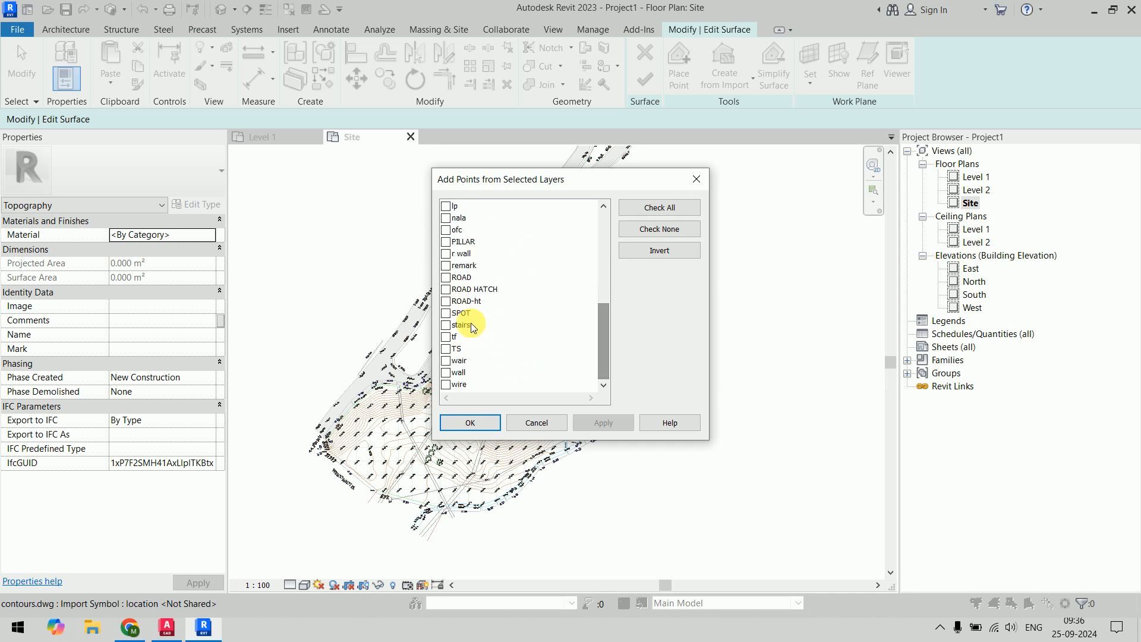
{"action": "left_click", "coordinate": [446, 312]}
{"action": "mouse_move", "coordinate": [605, 352]}
{"action": "left_mouse_down"}
{"action": "mouse_move", "coordinate": [605, 229]}
{"action": "mouse_move", "coordinate": [606, 364]}
{"action": "left_mouse_up"}
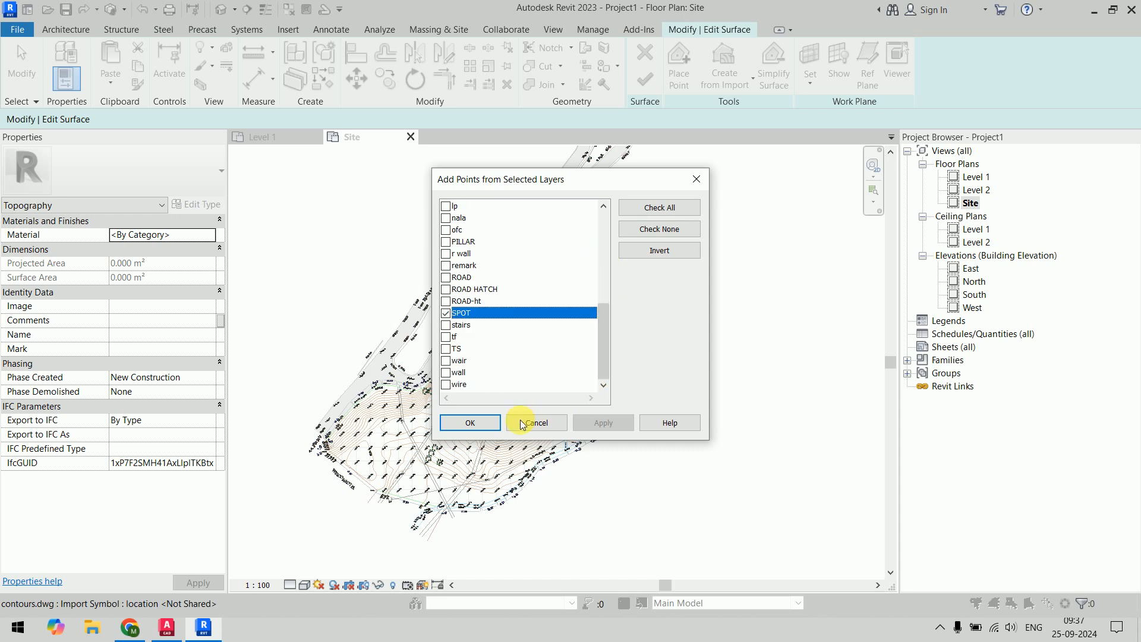
{"action": "left_click", "coordinate": [486, 423]}
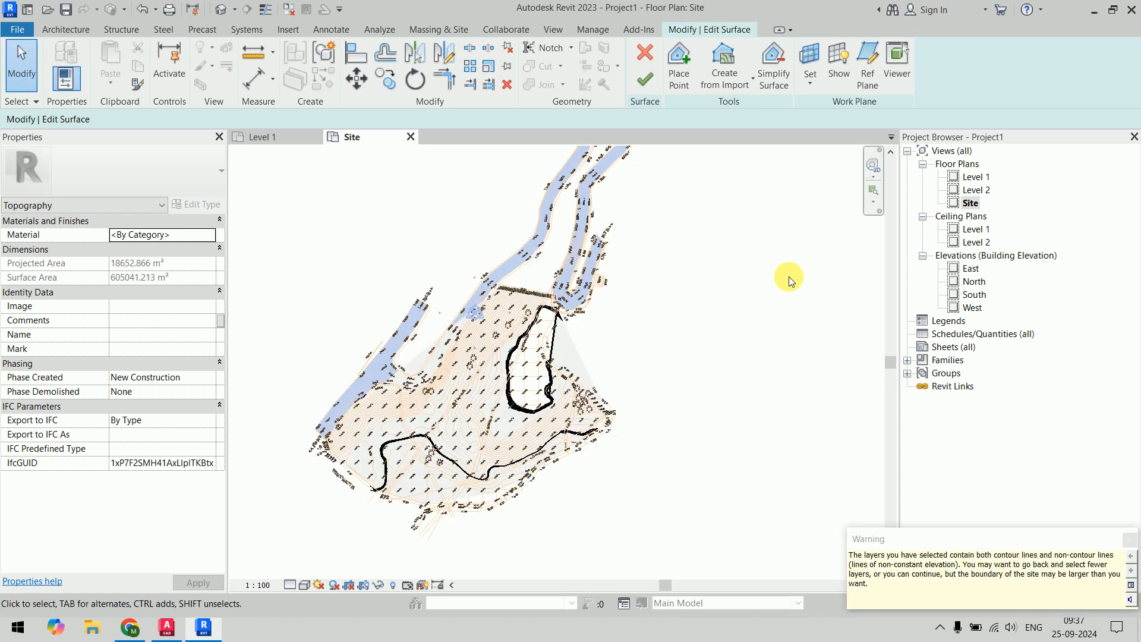
{"action": "left_click", "coordinate": [715, 336]}
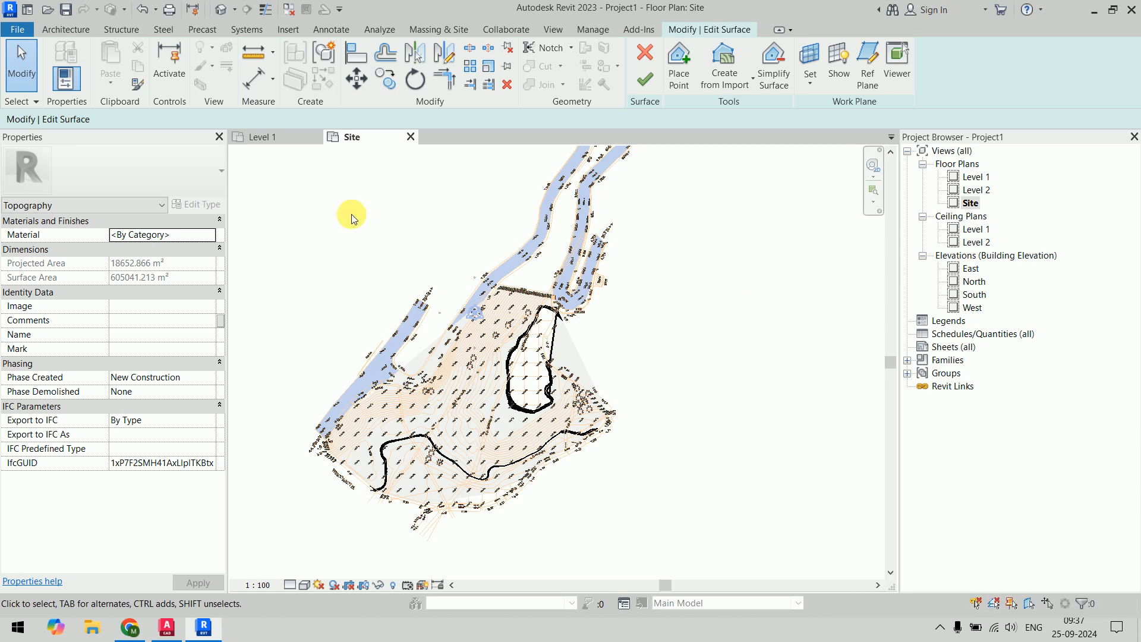
{"action": "left_click", "coordinate": [641, 82]}
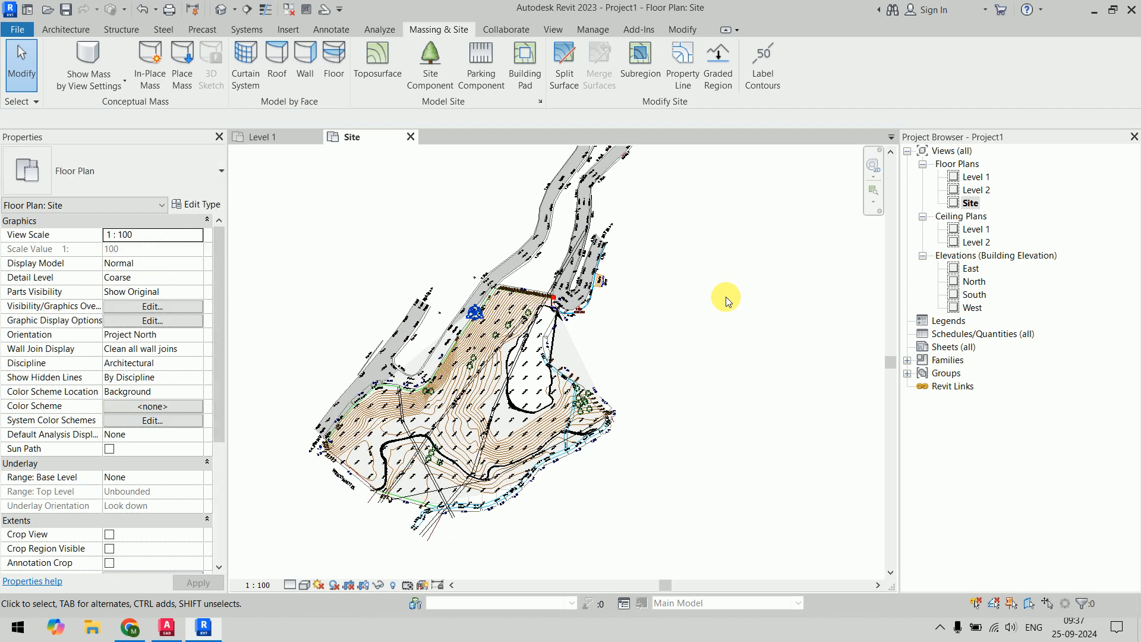
- Open the default 3D view and set it to Fine detail level with a shaded visual style
{"action": "left_click", "coordinate": [221, 9]}
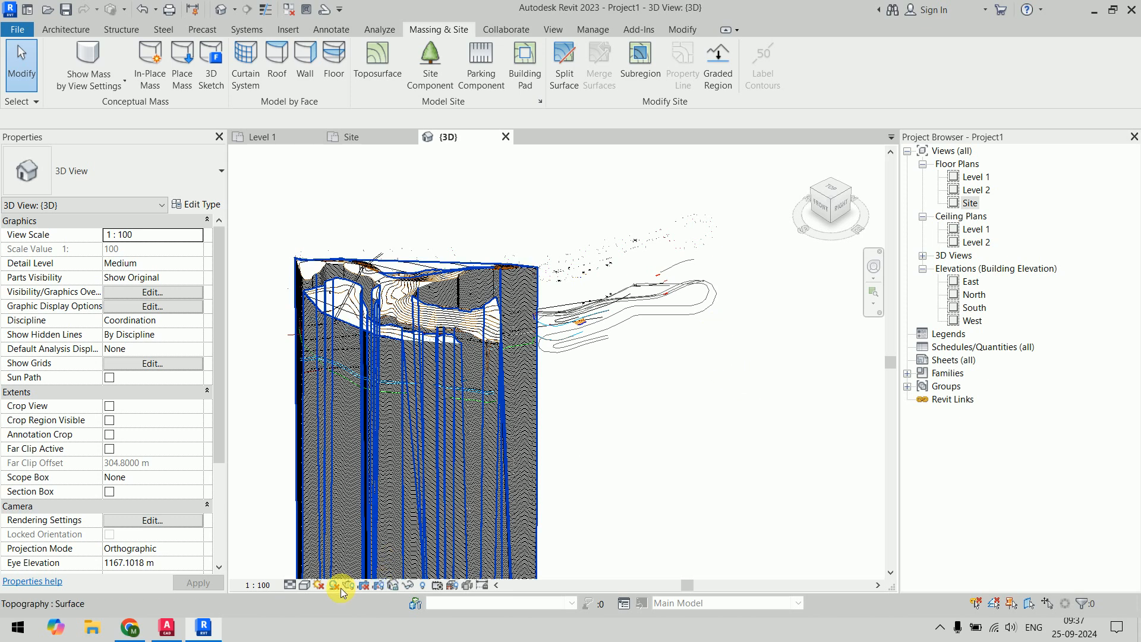
{"action": "left_click", "coordinate": [303, 585]}
{"action": "left_click", "coordinate": [308, 569]}
{"action": "left_click", "coordinate": [304, 585]}
{"action": "left_click", "coordinate": [318, 552]}
{"action": "middle_click_drag", "start_coordinate": [693, 383], "coordinate": [668, 311], "text": "shift"}
{"action": "scroll", "coordinate": [556, 440], "scroll_direction": "up", "scroll_amount": 2}
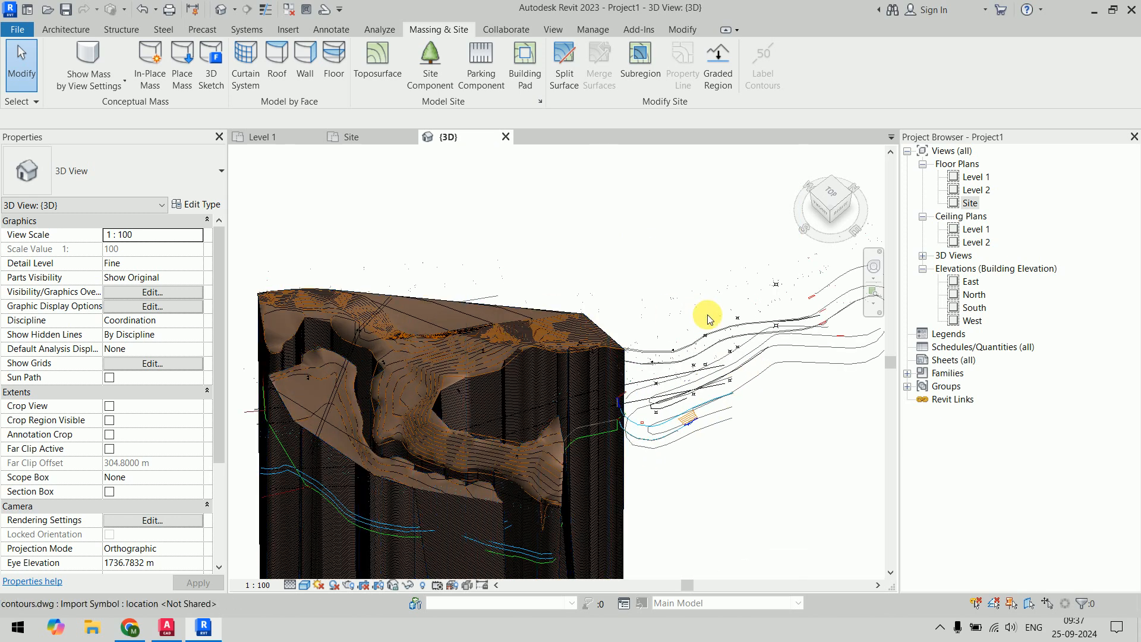
- Inspect the terrain up close and change the 3D view's visual style to flat, even surface colors
{"action": "middle_click_drag", "start_coordinate": [662, 369], "coordinate": [624, 267]}
{"action": "scroll", "coordinate": [625, 267], "scroll_direction": "down", "scroll_amount": 1}
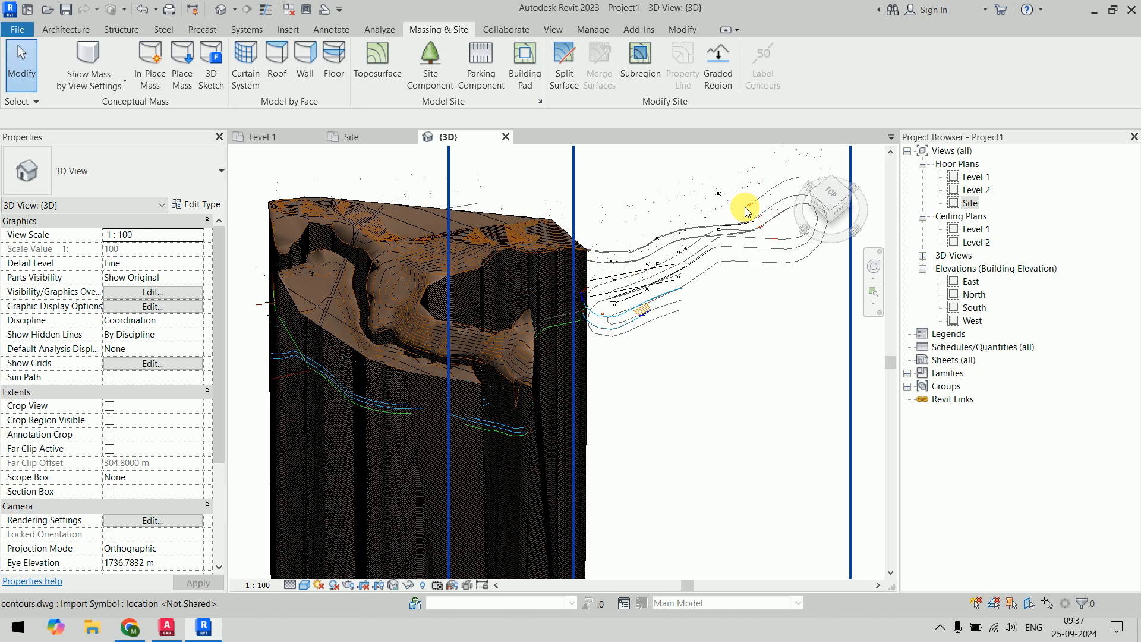
{"action": "scroll", "coordinate": [389, 245], "scroll_direction": "up", "scroll_amount": 2}
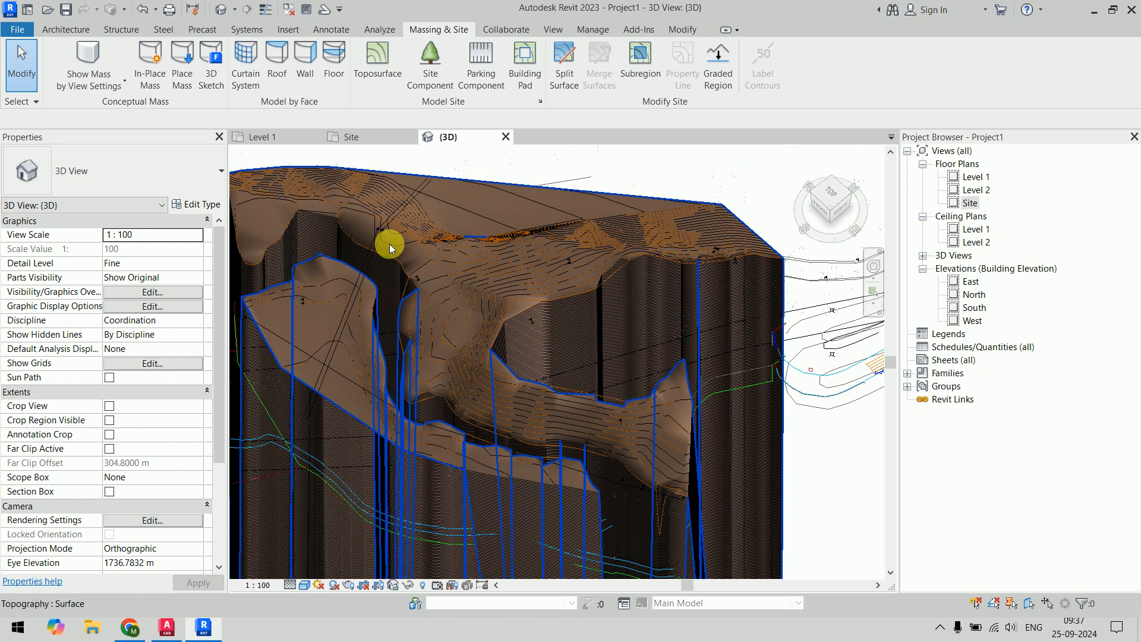
{"action": "scroll", "coordinate": [442, 269], "scroll_direction": "up", "scroll_amount": 1}
{"action": "middle_click_drag", "start_coordinate": [449, 277], "coordinate": [471, 362]}
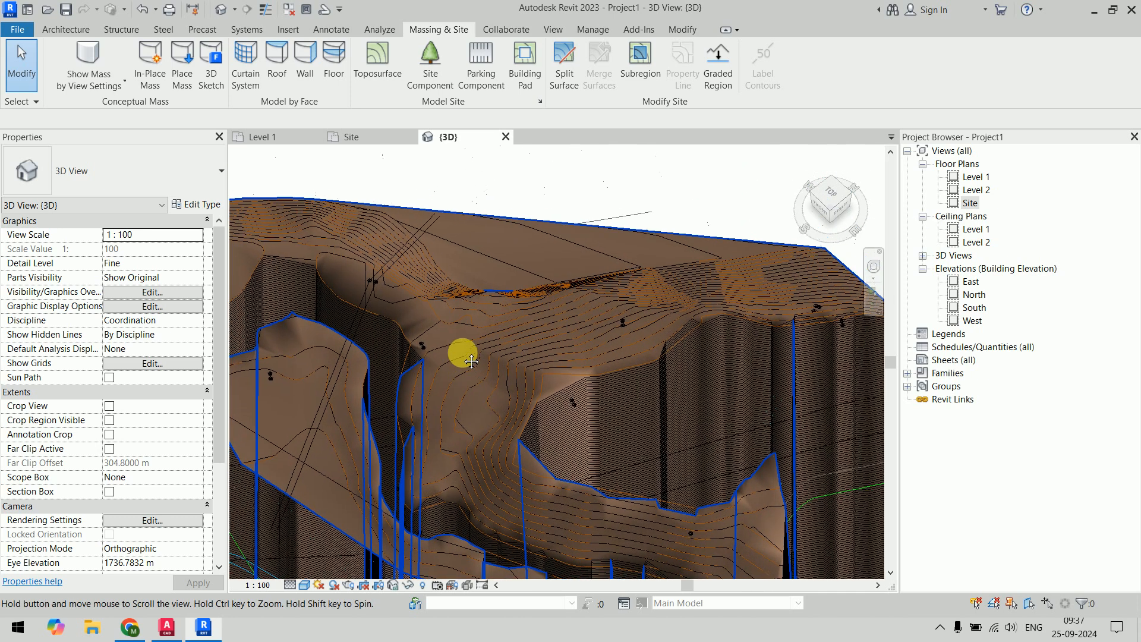
{"action": "left_click", "coordinate": [305, 584]}
{"action": "left_click", "coordinate": [341, 556]}
- Examine the toposurface's overall shape and vertical extent from several angles and in the top-front-right isometric orientation
{"action": "scroll", "coordinate": [586, 357], "scroll_direction": "down", "scroll_amount": 1}
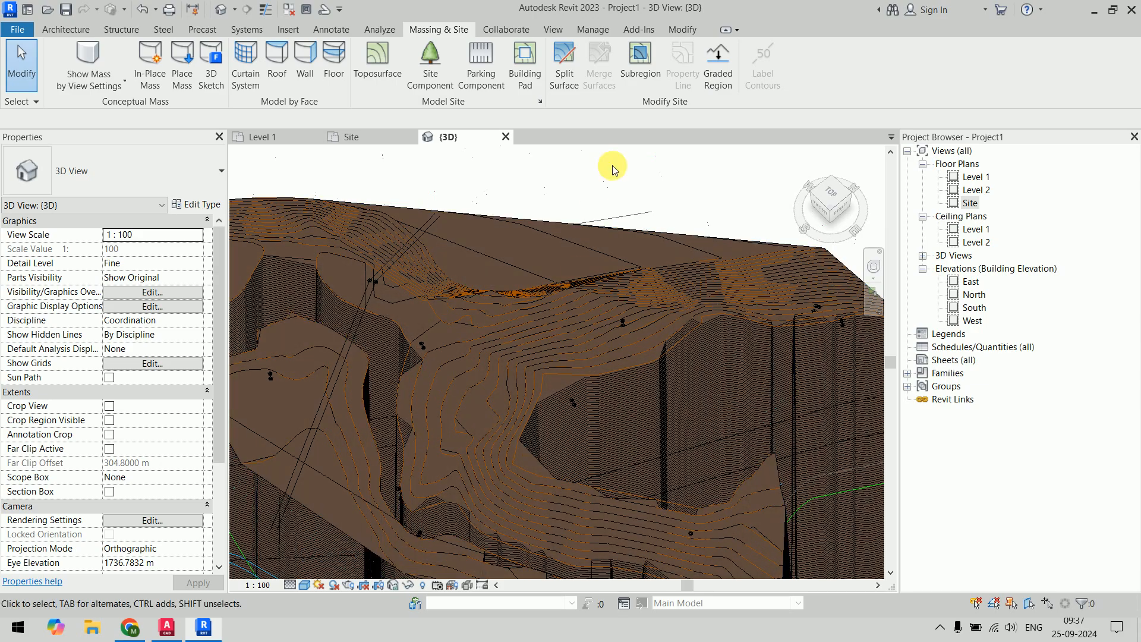
{"action": "middle_click_drag", "start_coordinate": [638, 319], "coordinate": [640, 241], "text": "shift"}
{"action": "scroll", "coordinate": [641, 238], "scroll_direction": "down", "scroll_amount": 2}
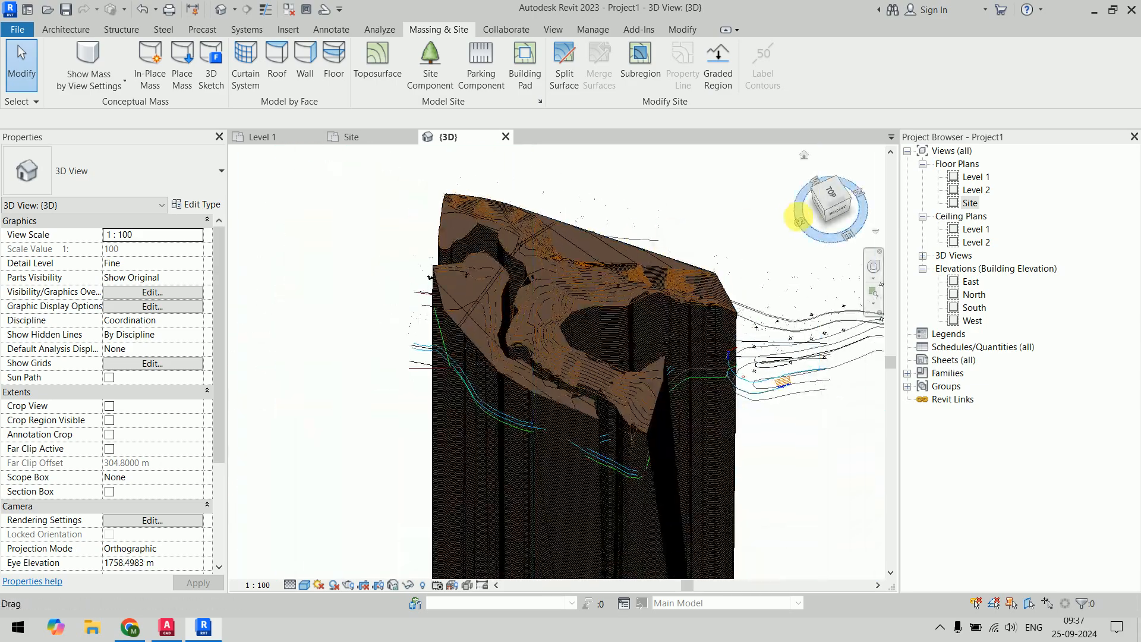
{"action": "left_click", "coordinate": [825, 209]}
{"action": "scroll", "coordinate": [554, 288], "scroll_direction": "up", "scroll_amount": 8}
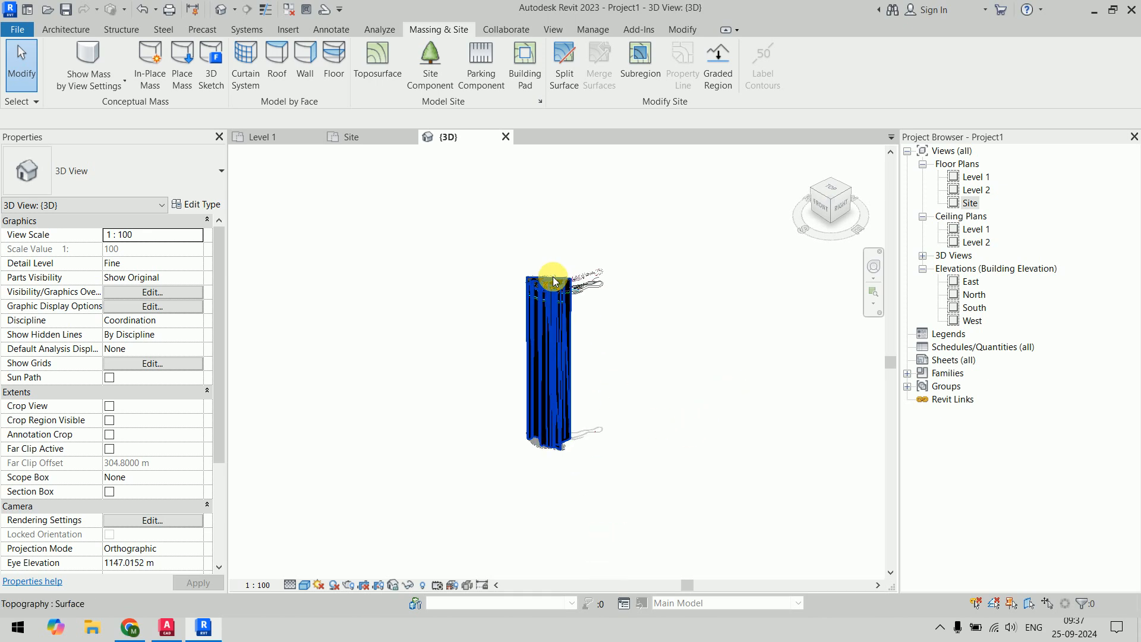
{"action": "scroll", "coordinate": [554, 287], "scroll_direction": "up", "scroll_amount": 2}
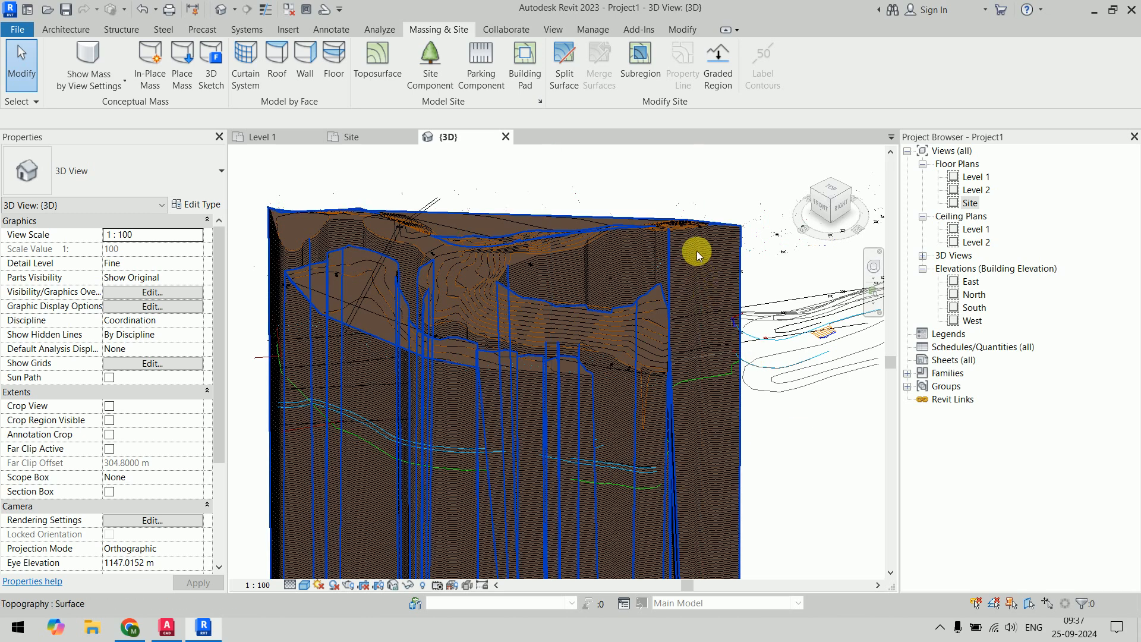
{"action": "scroll", "coordinate": [697, 248], "scroll_direction": "up", "scroll_amount": 5}
{"action": "scroll", "coordinate": [697, 249], "scroll_direction": "down", "scroll_amount": 5}
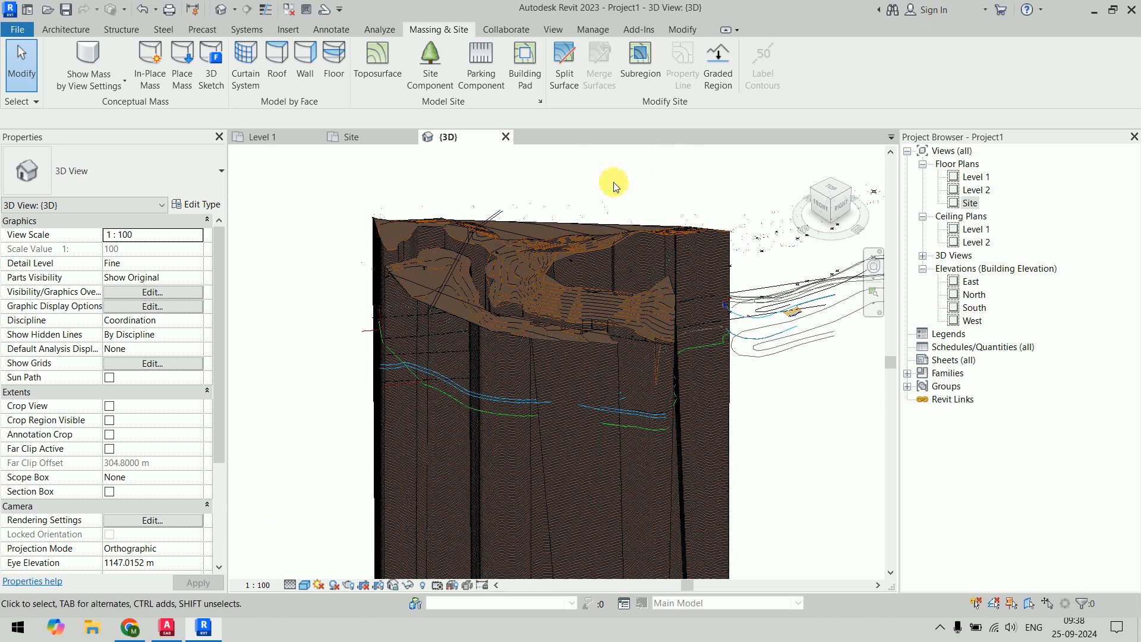
{"action": "scroll", "coordinate": [613, 186], "scroll_direction": "down", "scroll_amount": 8}
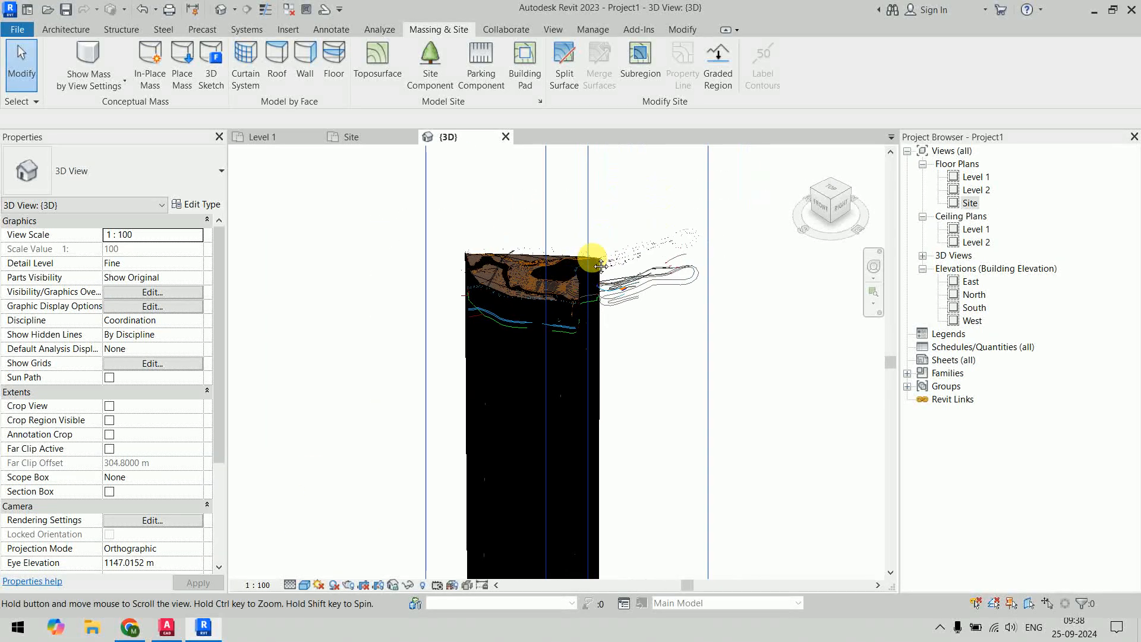
{"action": "middle_click_drag", "start_coordinate": [575, 305], "coordinate": [567, 315]}
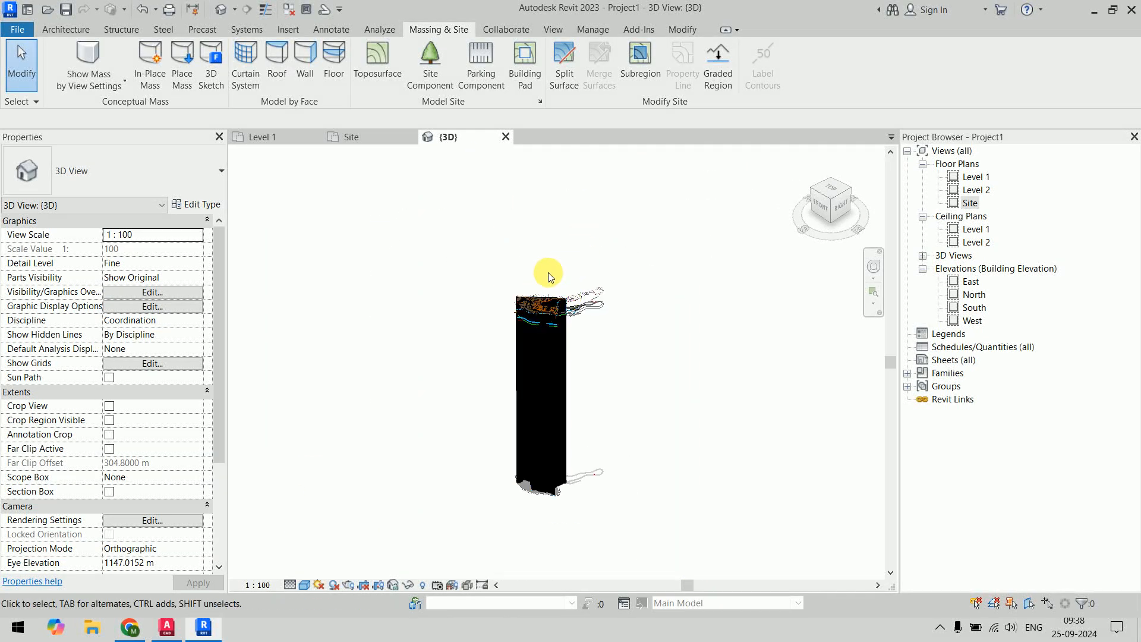
{"action": "left_click", "coordinate": [592, 305]}
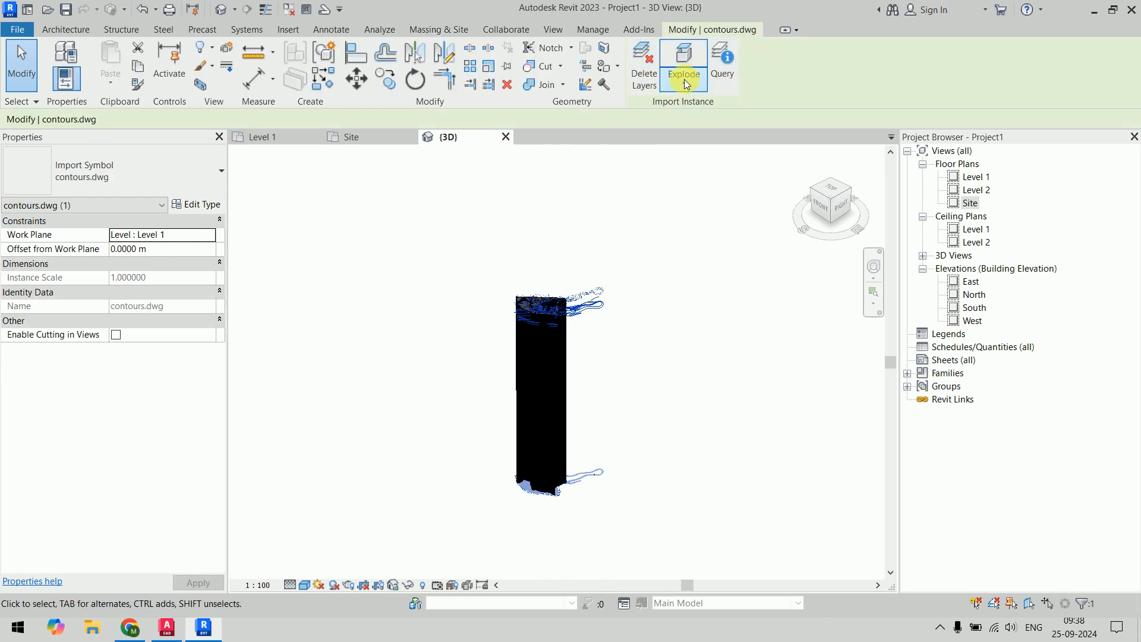
{"action": "left_click", "coordinate": [654, 89]}
{"action": "left_click_drag", "start_coordinate": [602, 240], "coordinate": [605, 213]}
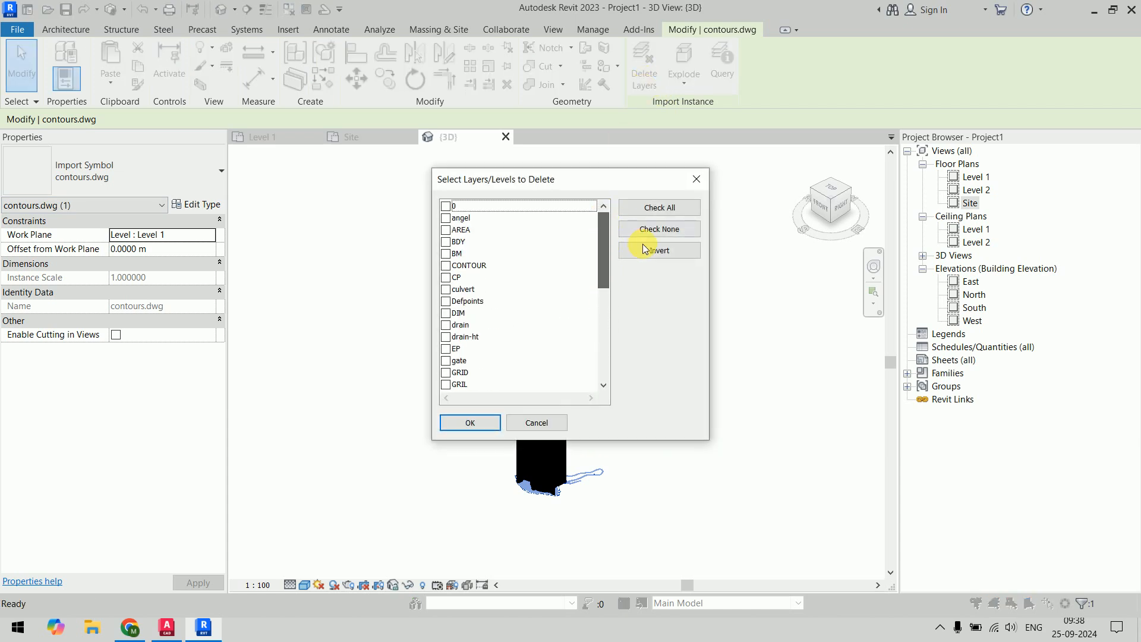
{"action": "left_click", "coordinate": [561, 422]}
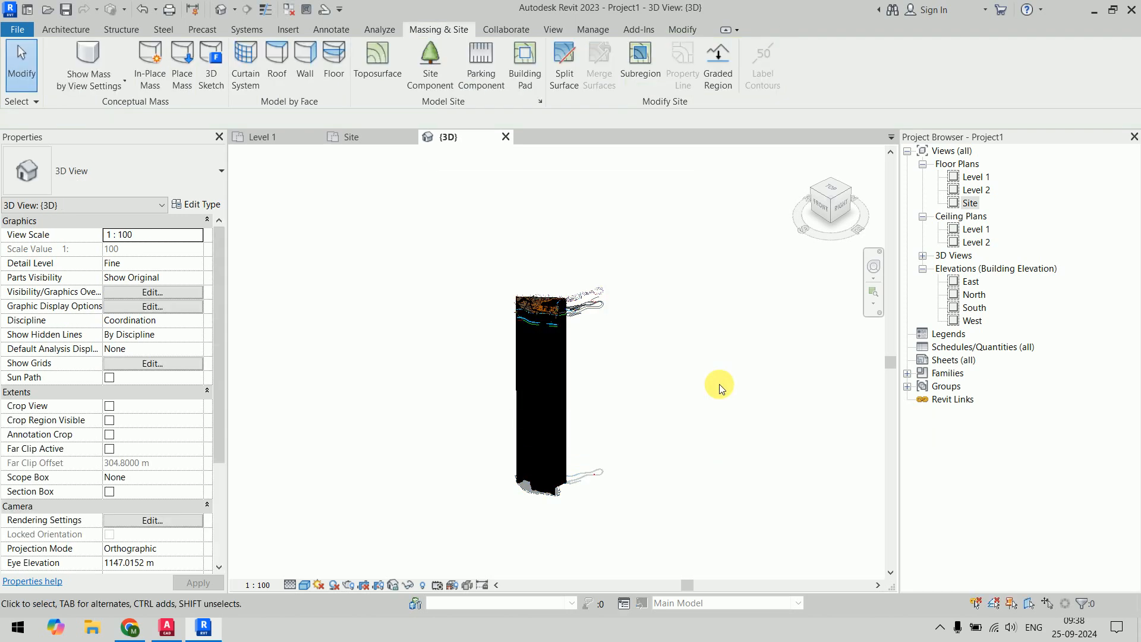
- Start a new toposurface in the 3D view created from the imported contours.dwg drawing
{"action": "left_click", "coordinate": [647, 240]}
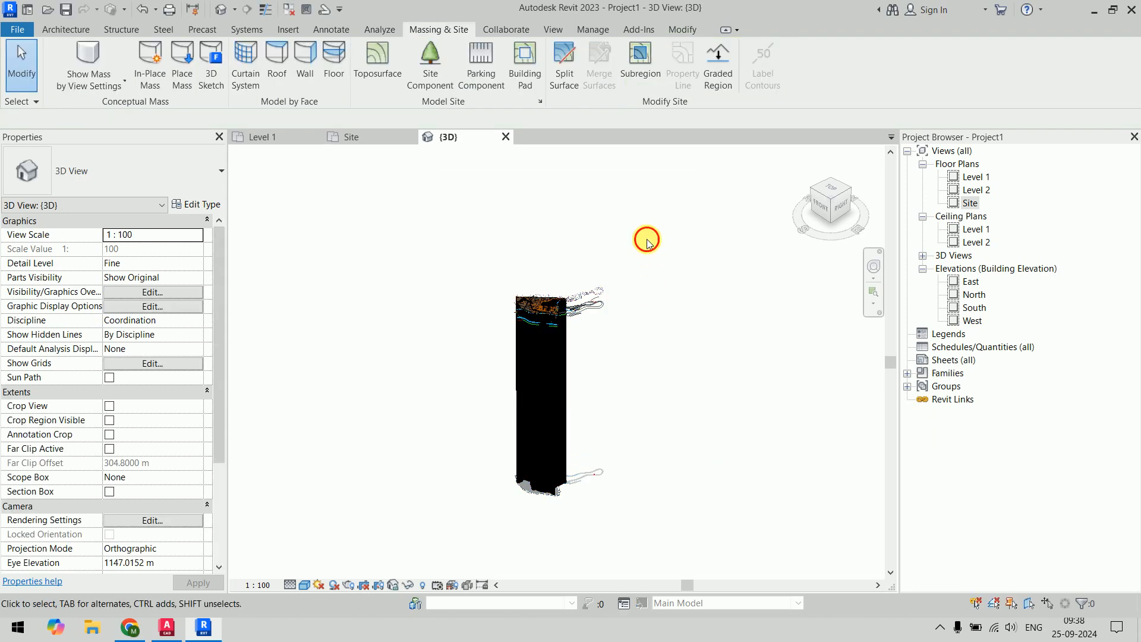
{"action": "left_click", "coordinate": [372, 79]}
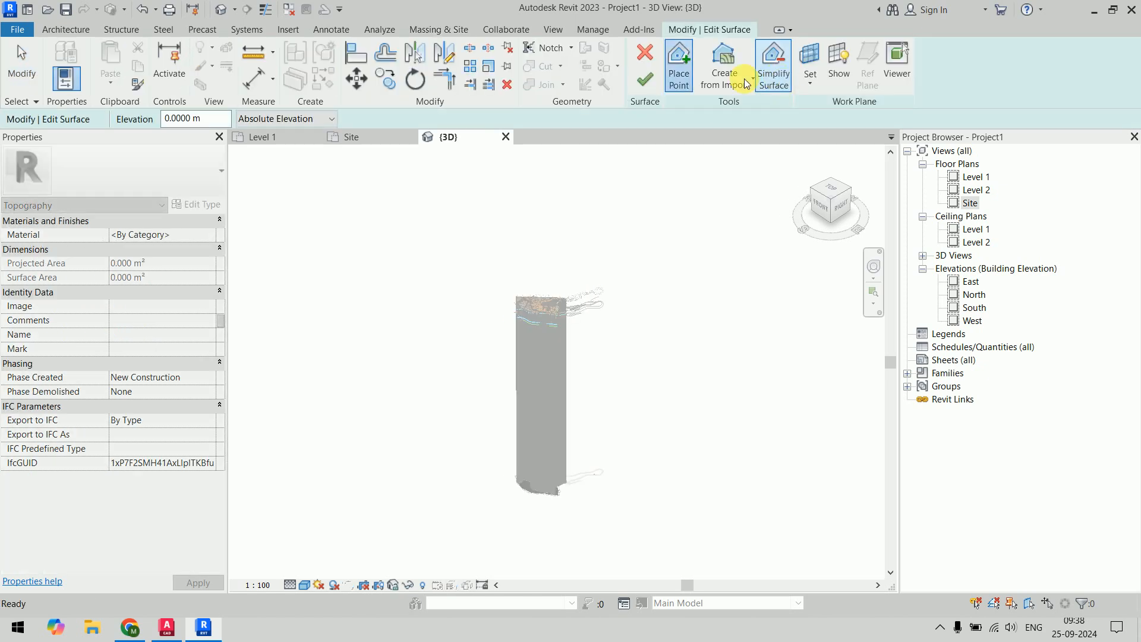
{"action": "left_click", "coordinate": [725, 83]}
{"action": "left_click", "coordinate": [725, 109]}
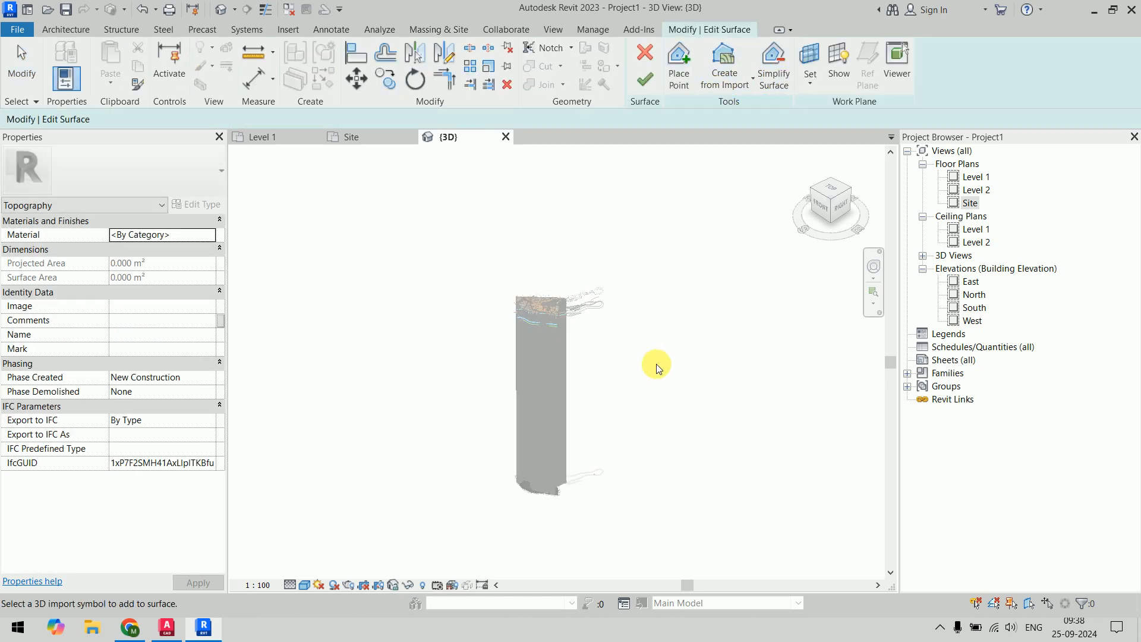
{"action": "left_click", "coordinate": [554, 321]}
{"action": "mouse_move", "coordinate": [608, 237]}
{"action": "left_mouse_down"}
{"action": "mouse_move", "coordinate": [612, 348]}
{"action": "mouse_move", "coordinate": [605, 230]}
{"action": "left_mouse_up"}
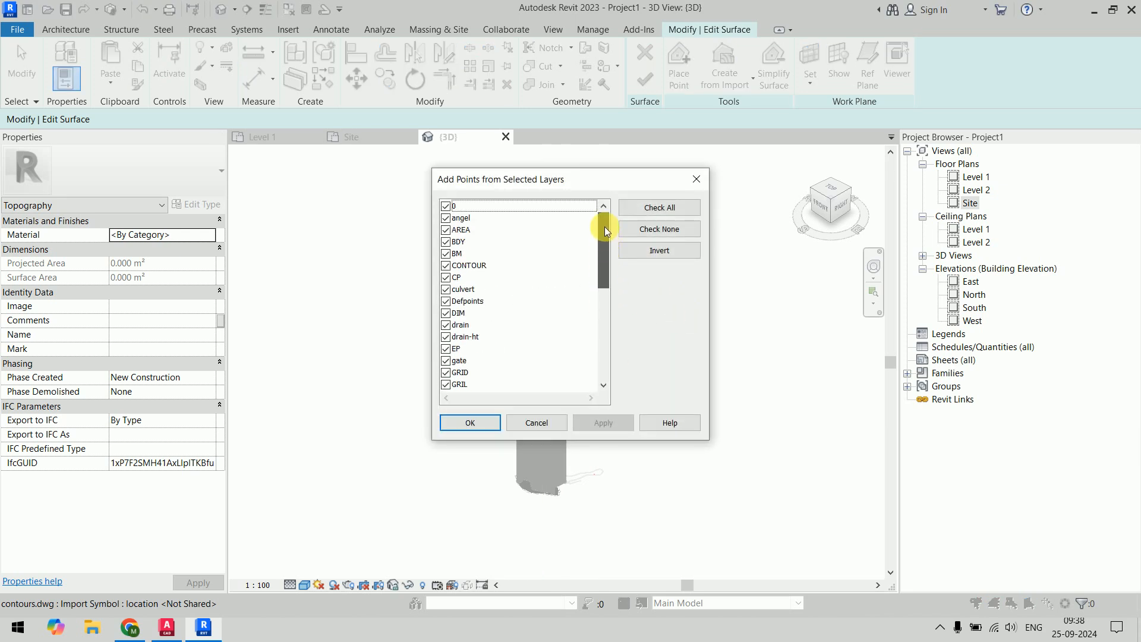
- Generate the surface points from only the SPOT, CONTOUR, ROAD and nala layers and finish the toposurface
{"action": "left_click", "coordinate": [687, 228]}
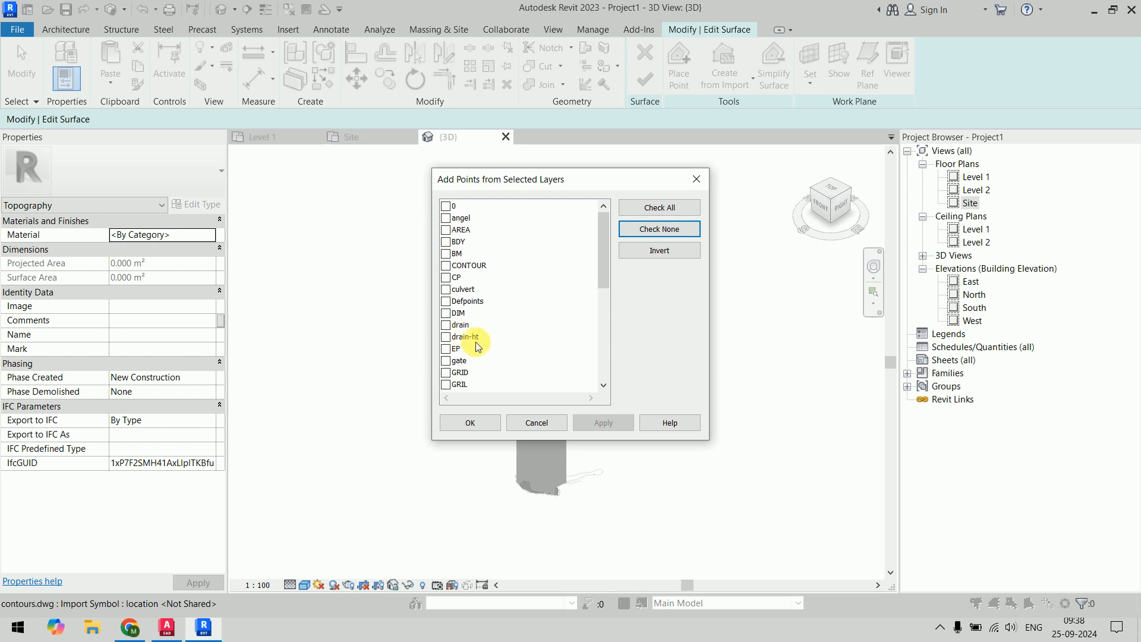
{"action": "scroll", "coordinate": [479, 343], "scroll_direction": "down", "scroll_amount": 5}
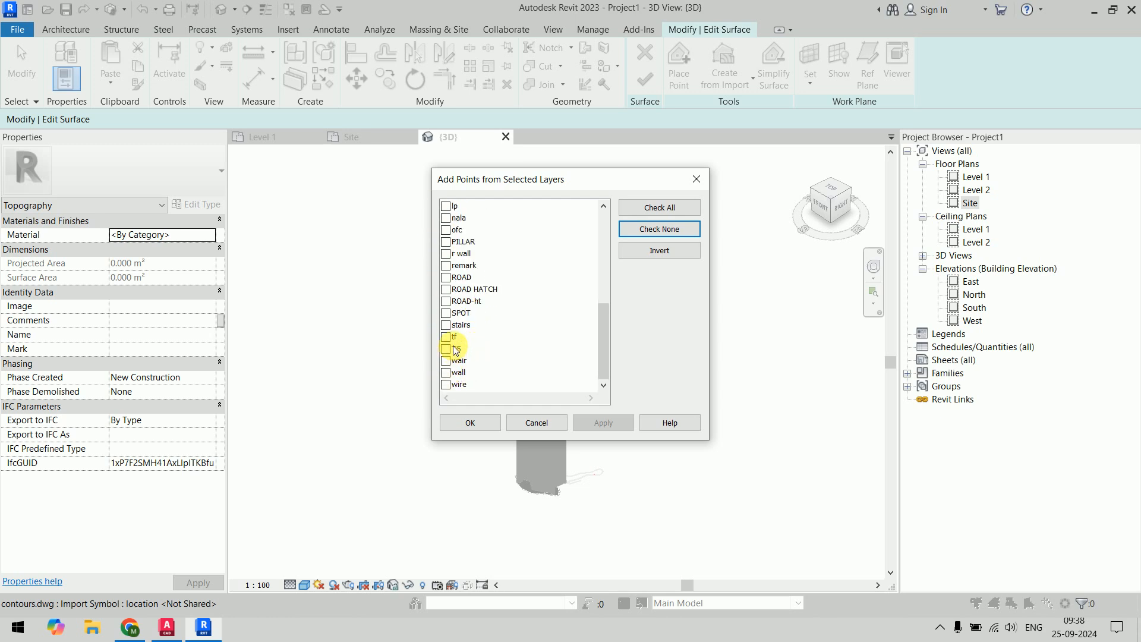
{"action": "left_click", "coordinate": [469, 313]}
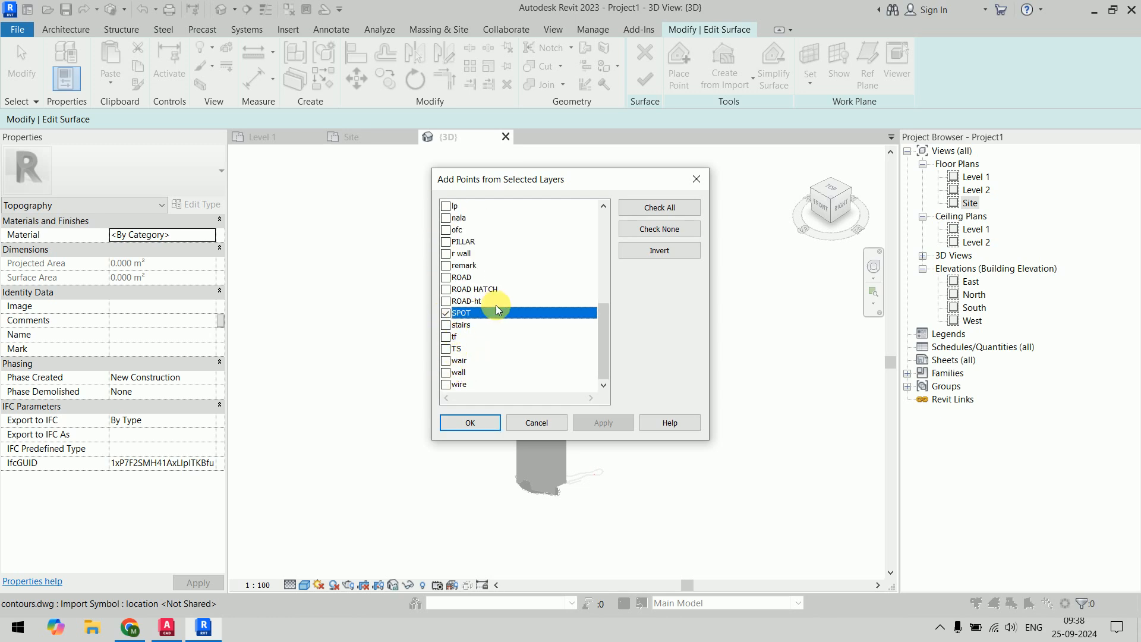
{"action": "scroll", "coordinate": [495, 305], "scroll_direction": "up", "scroll_amount": 5}
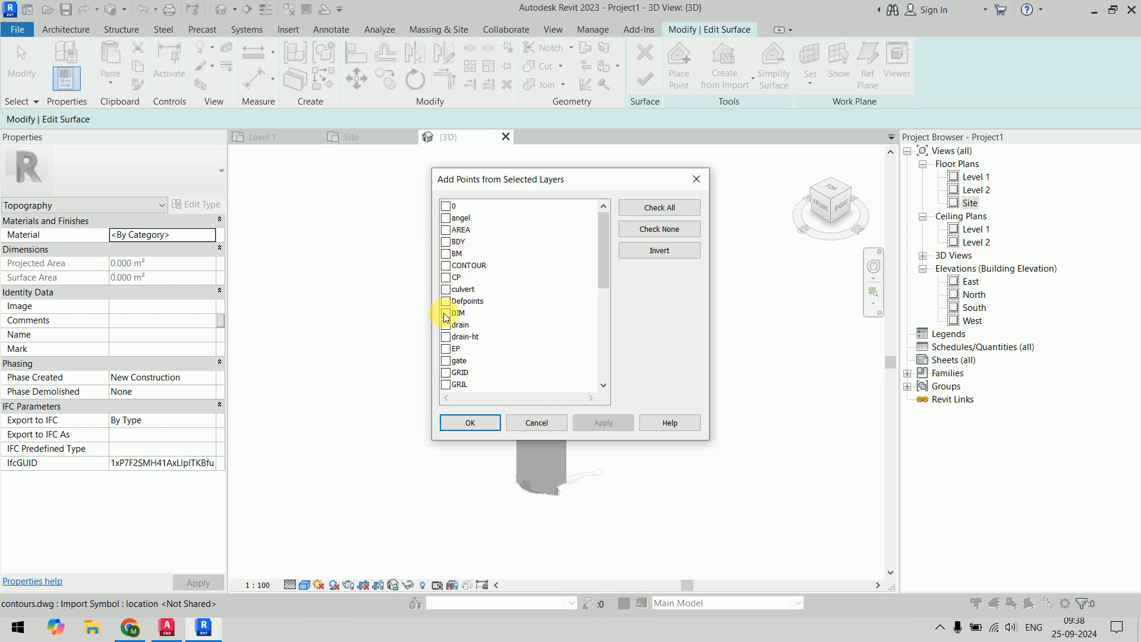
{"action": "left_click", "coordinate": [446, 265]}
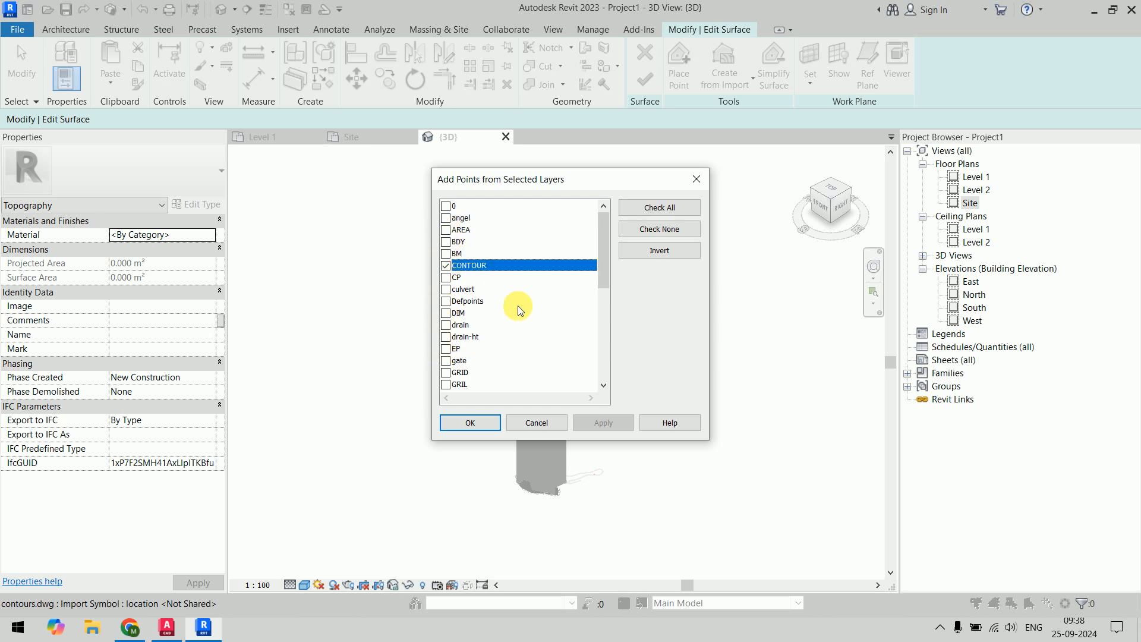
{"action": "left_click_drag", "start_coordinate": [600, 244], "coordinate": [532, 321]}
{"action": "left_click", "coordinate": [444, 278]}
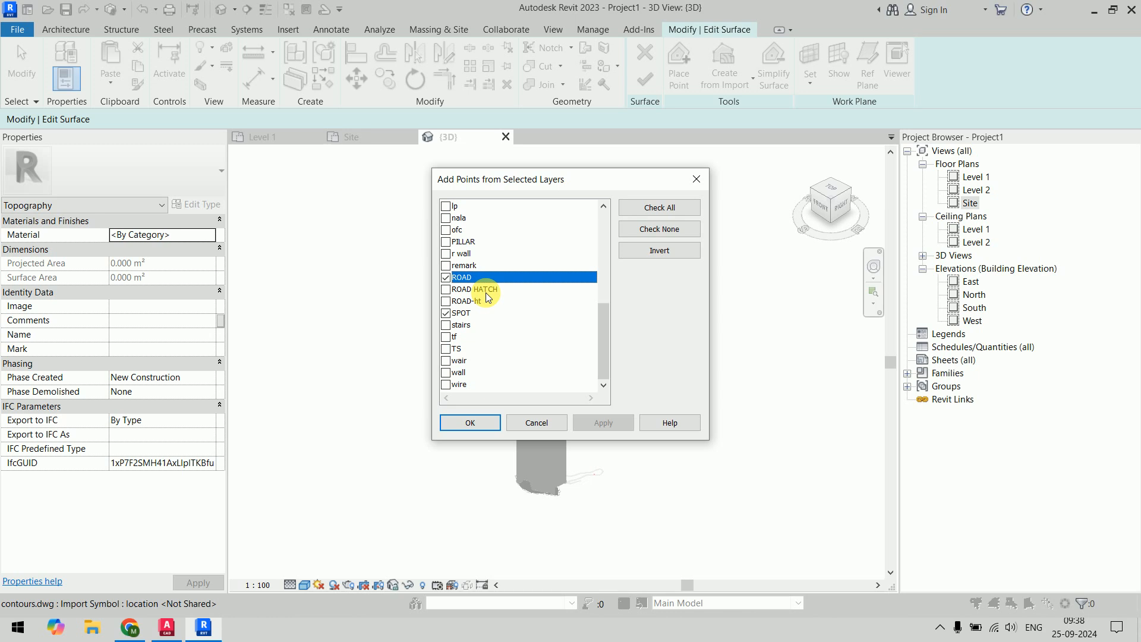
{"action": "left_click", "coordinate": [445, 218]}
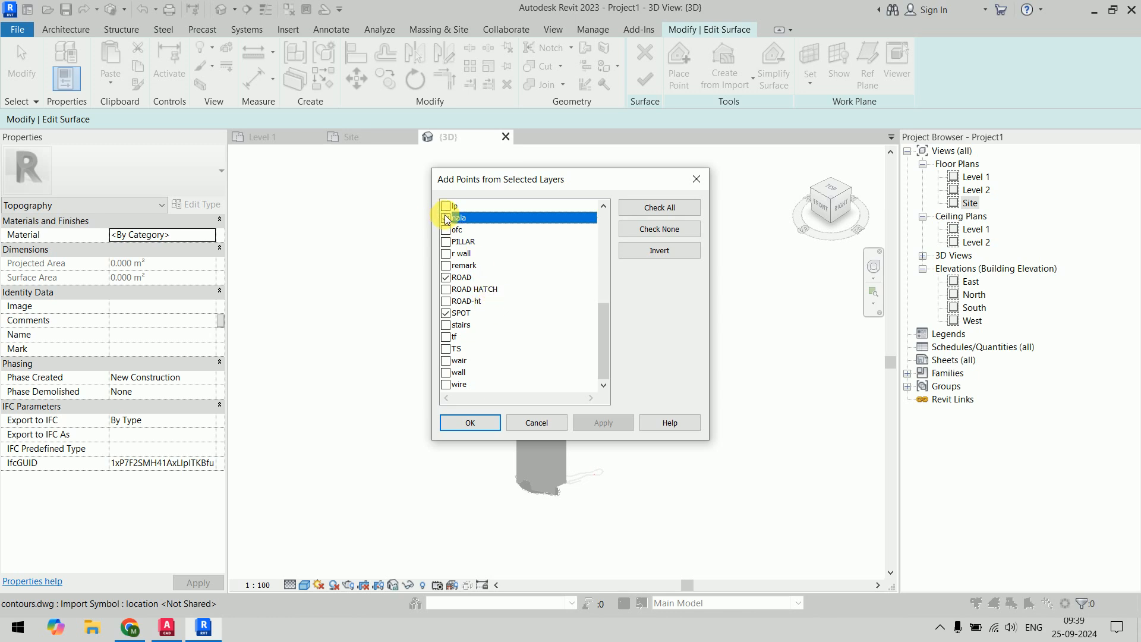
{"action": "left_click", "coordinate": [476, 427]}
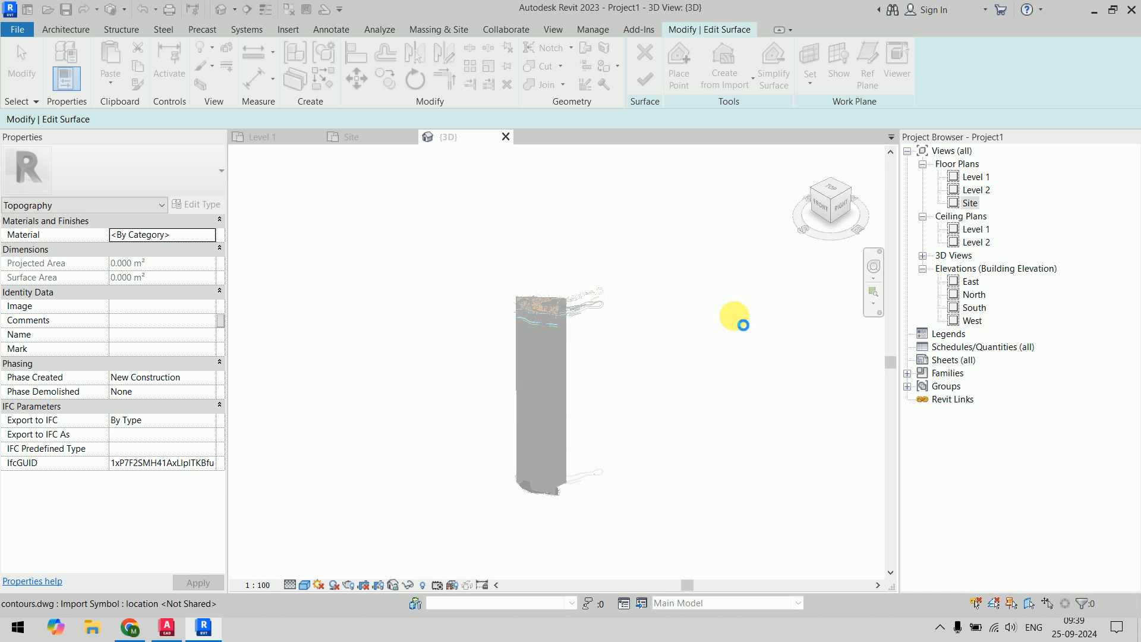
{"action": "scroll", "coordinate": [579, 298], "scroll_direction": "up", "scroll_amount": 5}
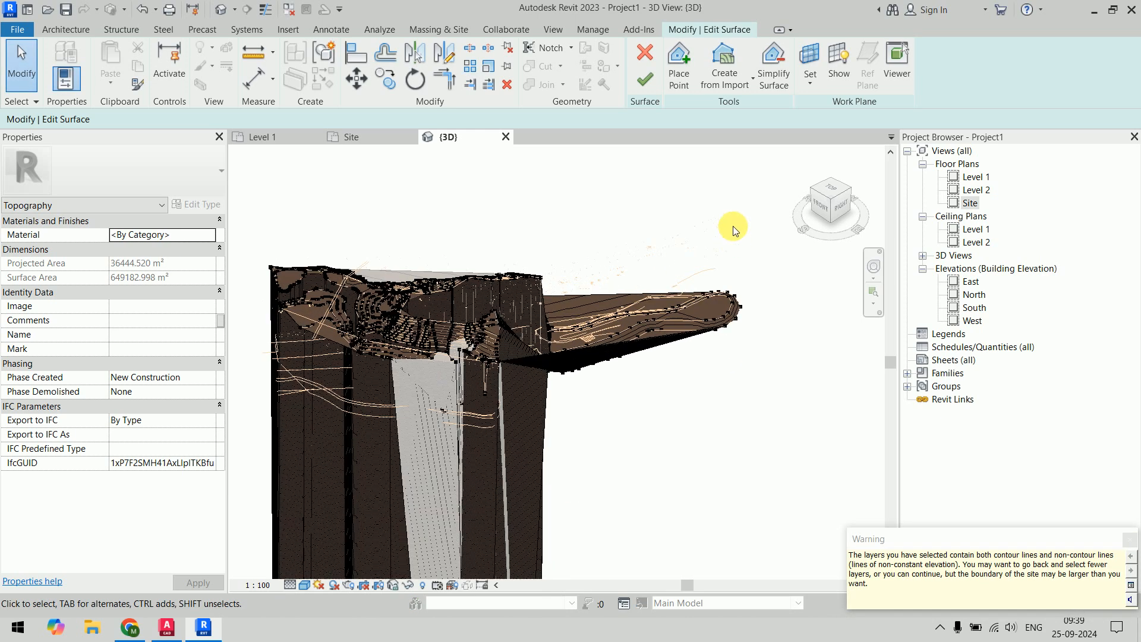
{"action": "left_click", "coordinate": [646, 83]}
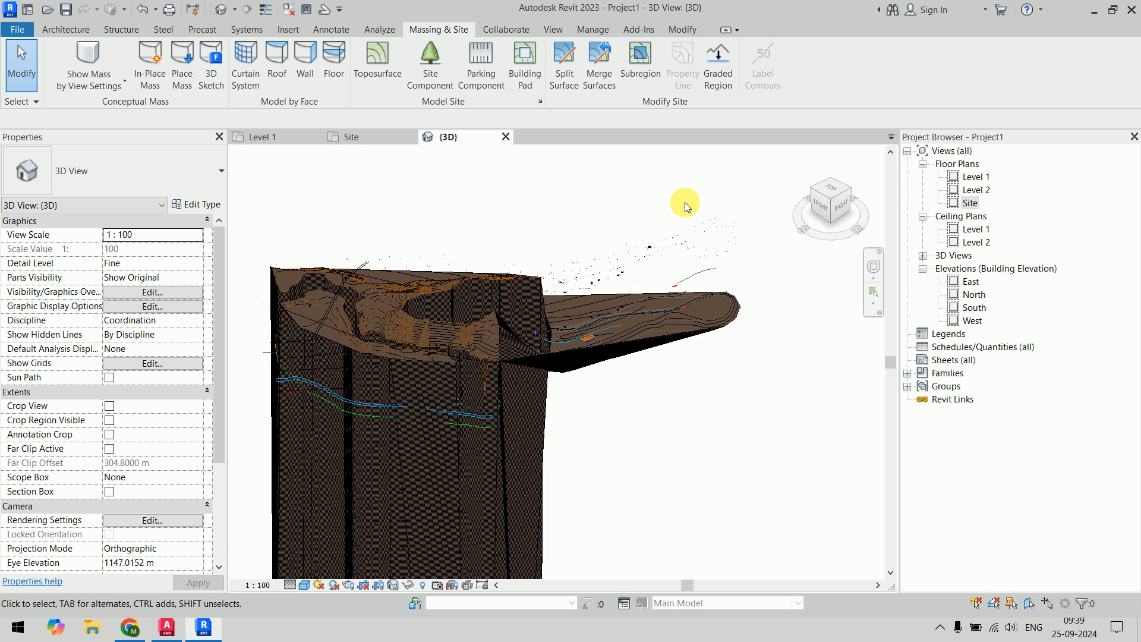
- Delete the imported contours.dwg drawing from the model
{"action": "scroll", "coordinate": [698, 295], "scroll_direction": "down", "scroll_amount": 5}
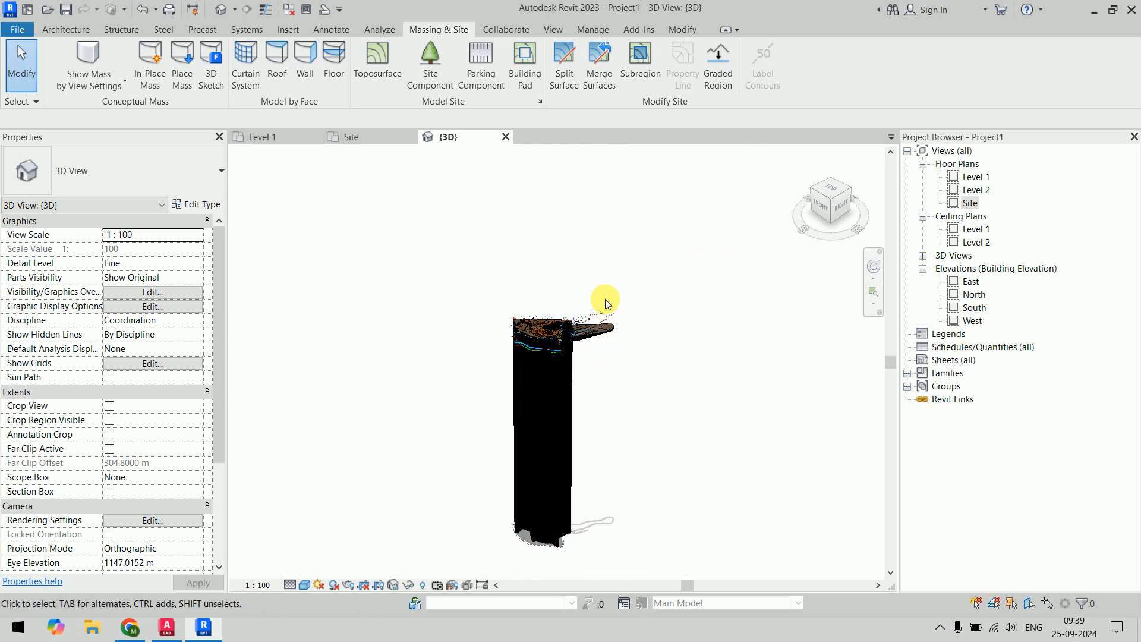
{"action": "left_click", "coordinate": [591, 309]}
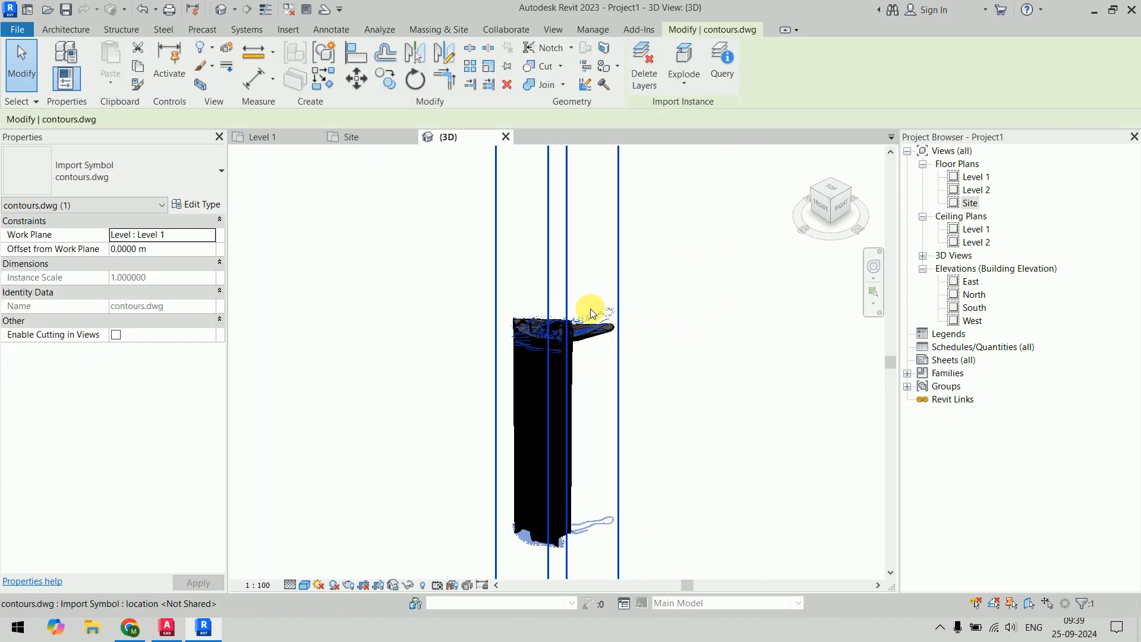
{"action": "left_click", "coordinate": [684, 347]}
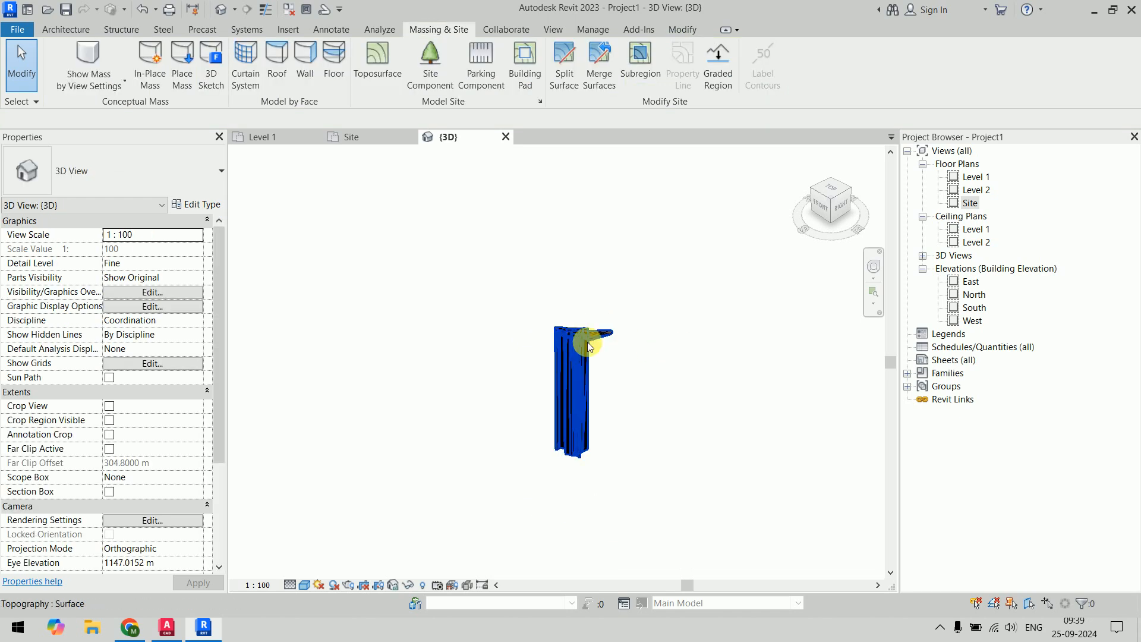
- Select the newly generated toposurface and examine its extent, both overall and near its upper end
{"action": "scroll", "coordinate": [588, 341], "scroll_direction": "up", "scroll_amount": 3}
{"action": "left_click", "coordinate": [600, 319]}
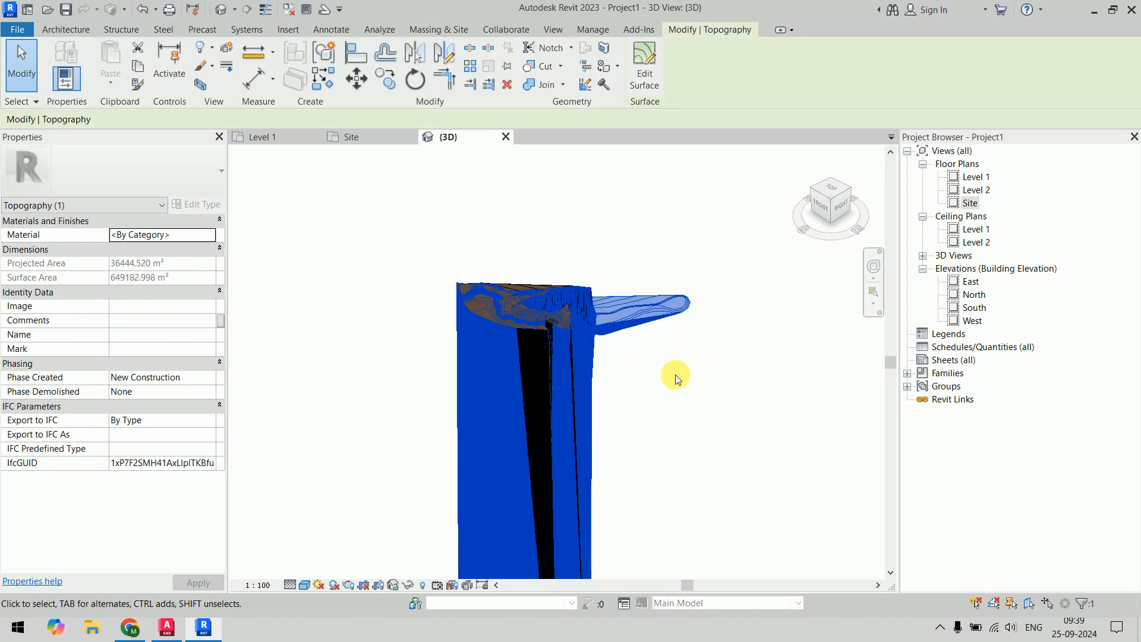
{"action": "left_click", "coordinate": [675, 378]}
{"action": "scroll", "coordinate": [660, 305], "scroll_direction": "down", "scroll_amount": 5}
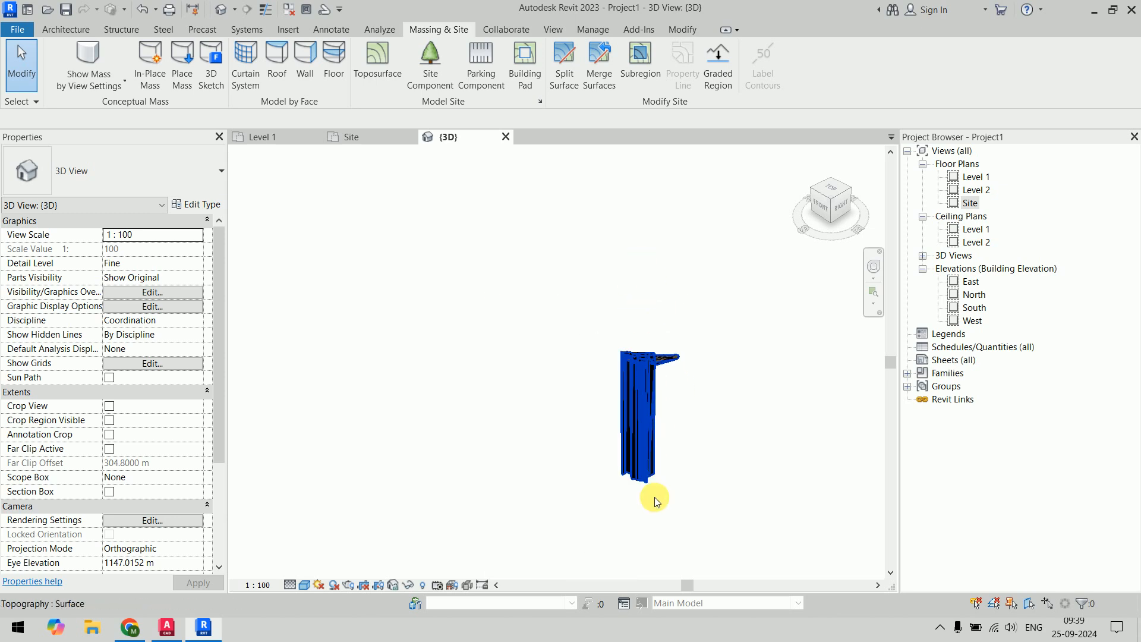
{"action": "left_click", "coordinate": [666, 359]}
{"action": "middle_click_drag", "start_coordinate": [732, 387], "coordinate": [620, 343]}
{"action": "scroll", "coordinate": [547, 288], "scroll_direction": "up", "scroll_amount": 4}
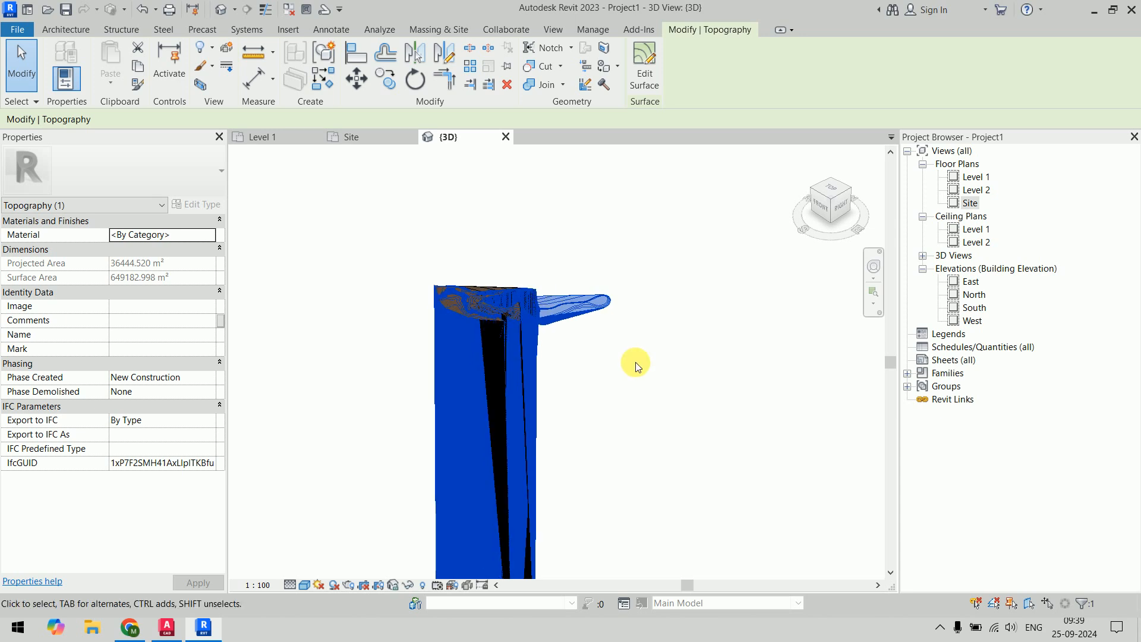
- Examine the terrain's contoured top and wedge-shaped extension up close from the right and back sides
{"action": "middle_click_drag", "start_coordinate": [635, 374], "coordinate": [795, 390]}
{"action": "middle_click_drag", "start_coordinate": [716, 411], "coordinate": [657, 415], "text": "shift"}
{"action": "left_click", "coordinate": [680, 387]}
{"action": "scroll", "coordinate": [646, 353], "scroll_direction": "up", "scroll_amount": 3}
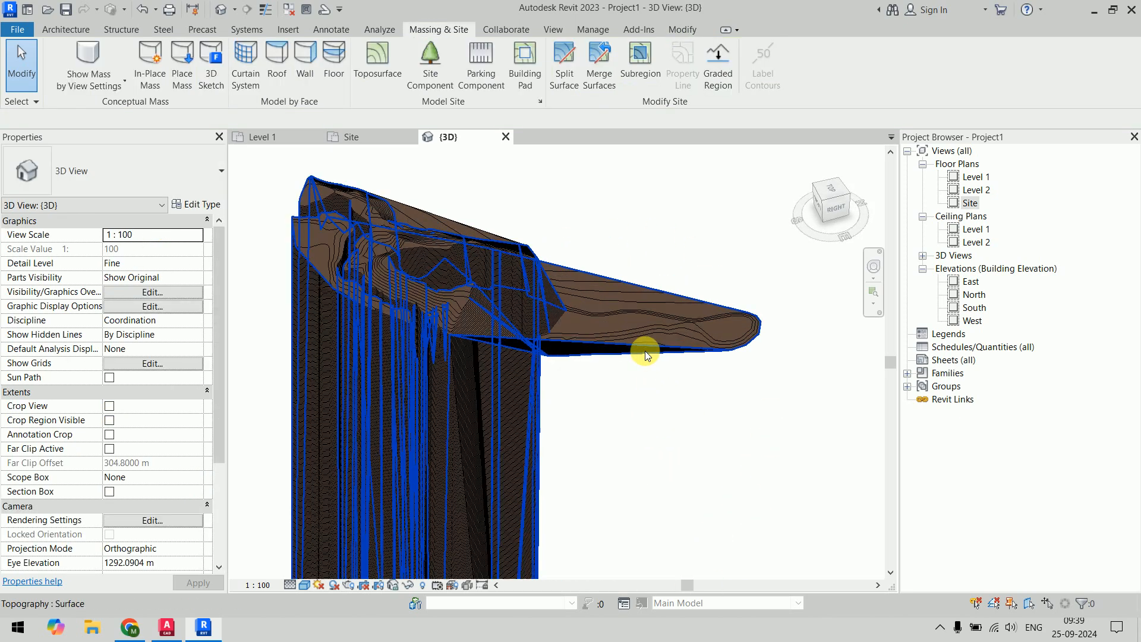
{"action": "scroll", "coordinate": [662, 393], "scroll_direction": "down", "scroll_amount": 4}
{"action": "middle_click_drag", "start_coordinate": [694, 502], "coordinate": [647, 438]}
{"action": "scroll", "coordinate": [600, 298], "scroll_direction": "up", "scroll_amount": 4}
{"action": "middle_click_drag", "start_coordinate": [612, 309], "coordinate": [356, 358], "text": "shift"}
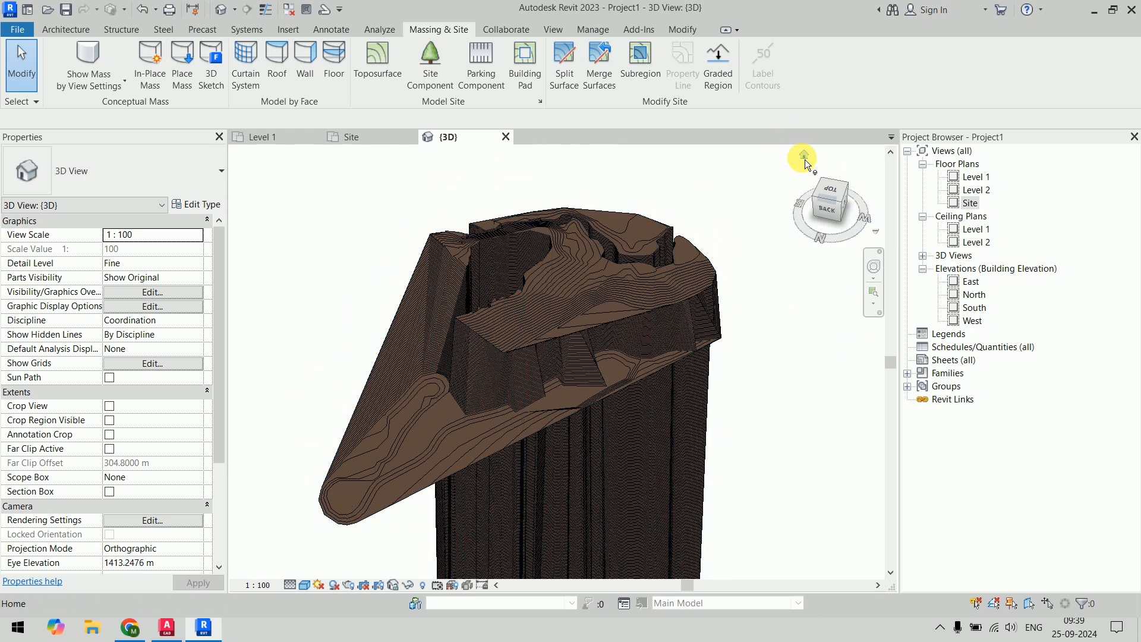
- Delete both toposurfaces one after the other and undo both deletions
{"action": "left_click", "coordinate": [661, 248]}
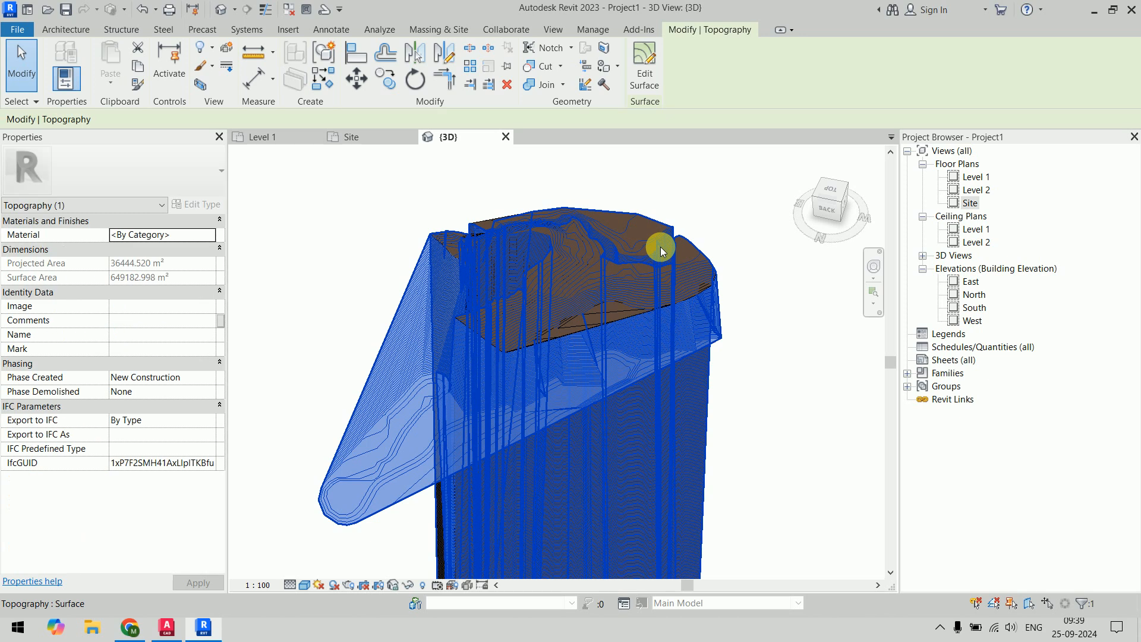
{"action": "key", "text": "Delete"}
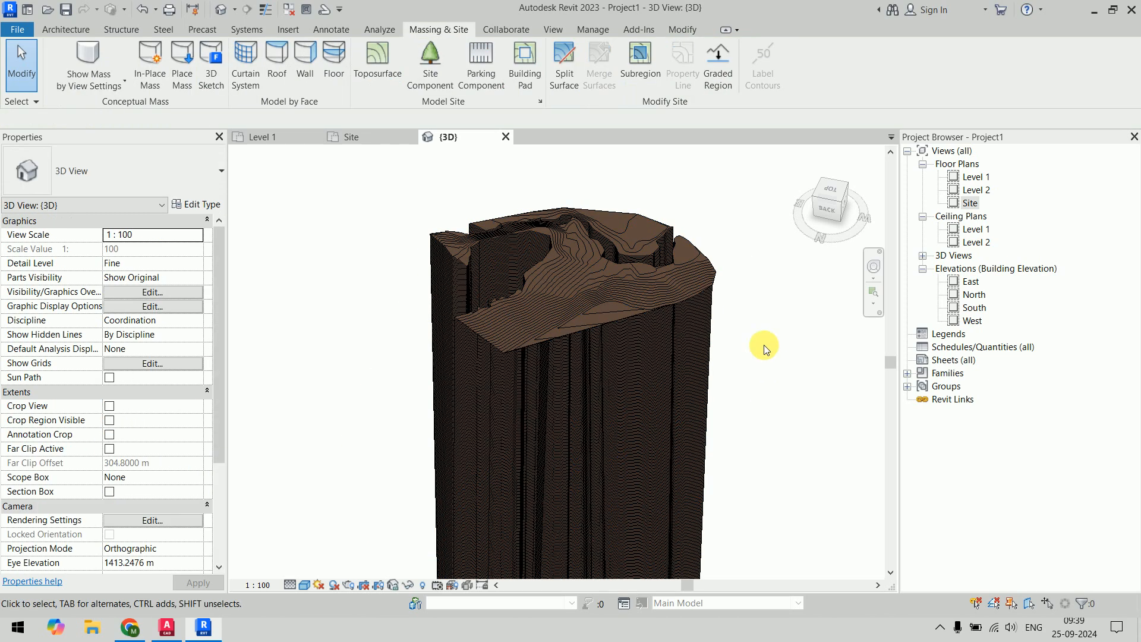
{"action": "left_click", "coordinate": [669, 277]}
{"action": "key", "text": "Delete"}
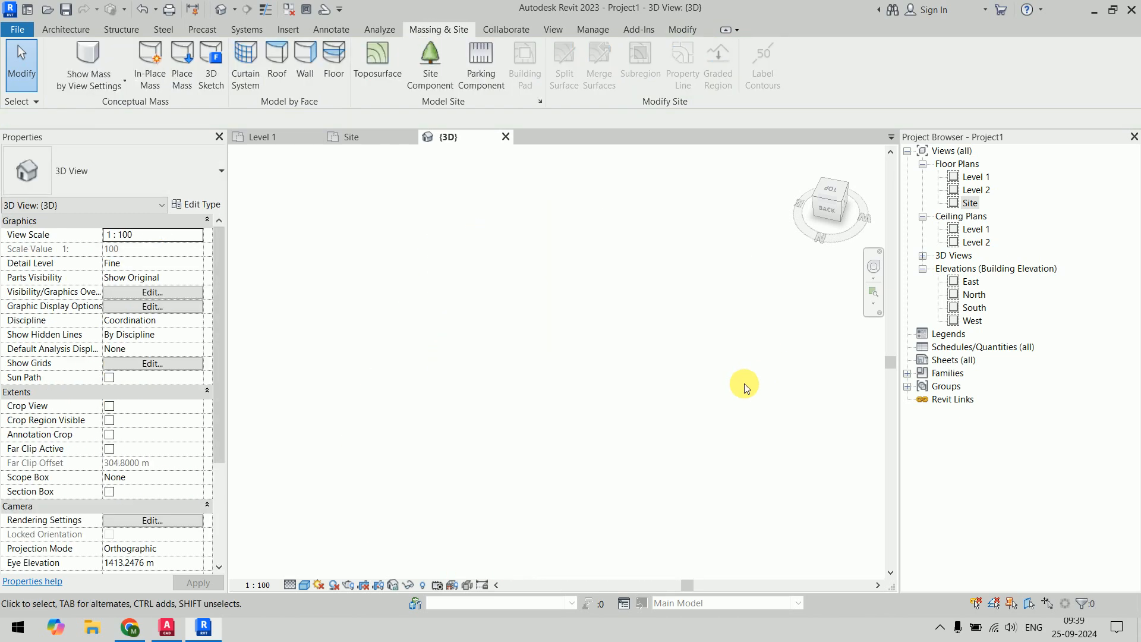
{"action": "key", "text": "ctrl+z"}
{"action": "key", "text": "ctrl+z"}
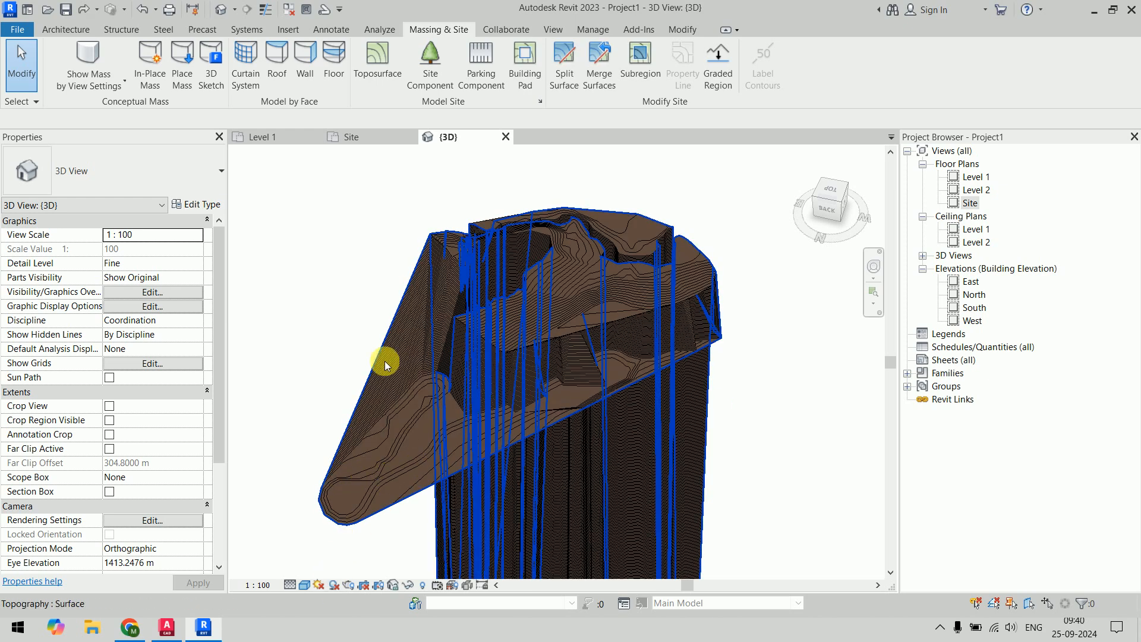
- Delete only the toposurface that has the wedge-shaped extension
{"action": "left_click", "coordinate": [404, 308]}
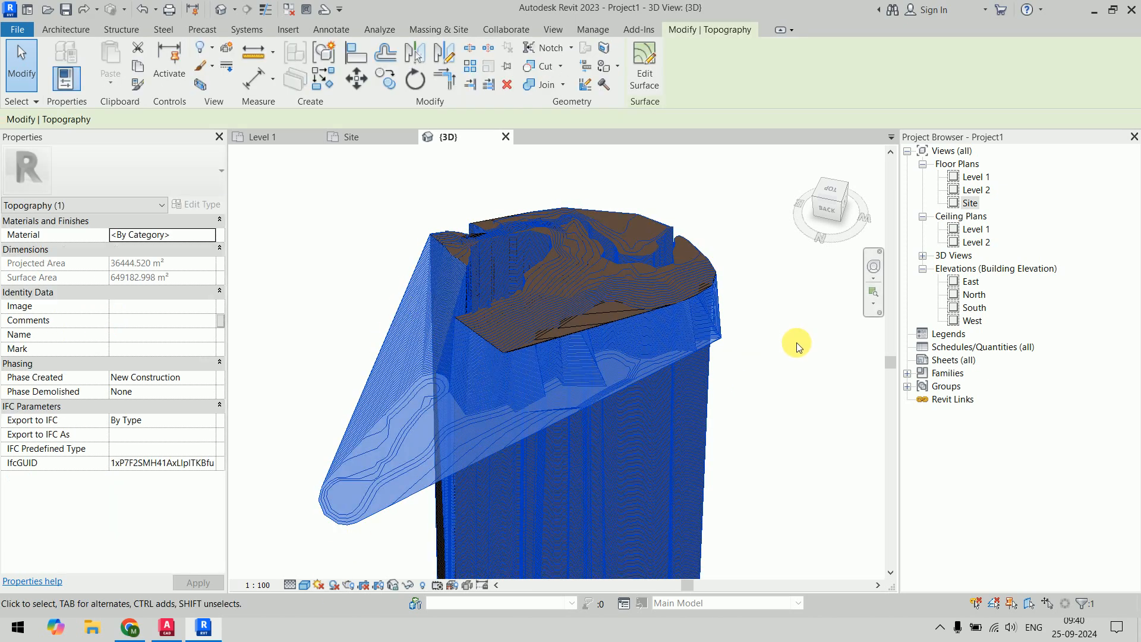
{"action": "left_click", "coordinate": [806, 404]}
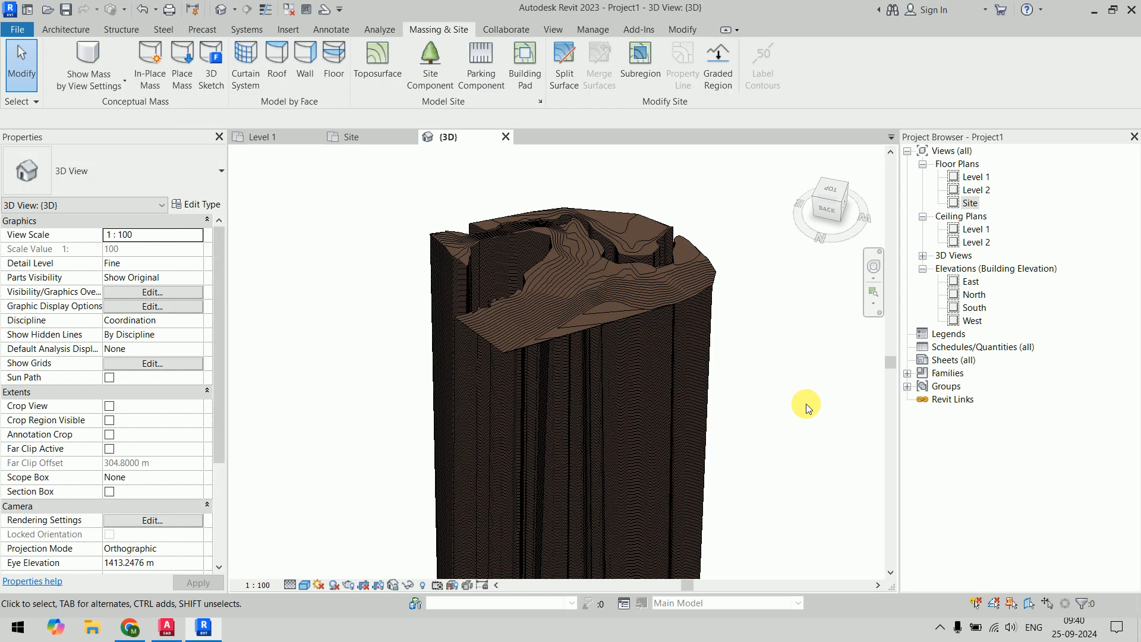
- Delete the remaining toposurface and undo that deletion
{"action": "left_click", "coordinate": [716, 334]}
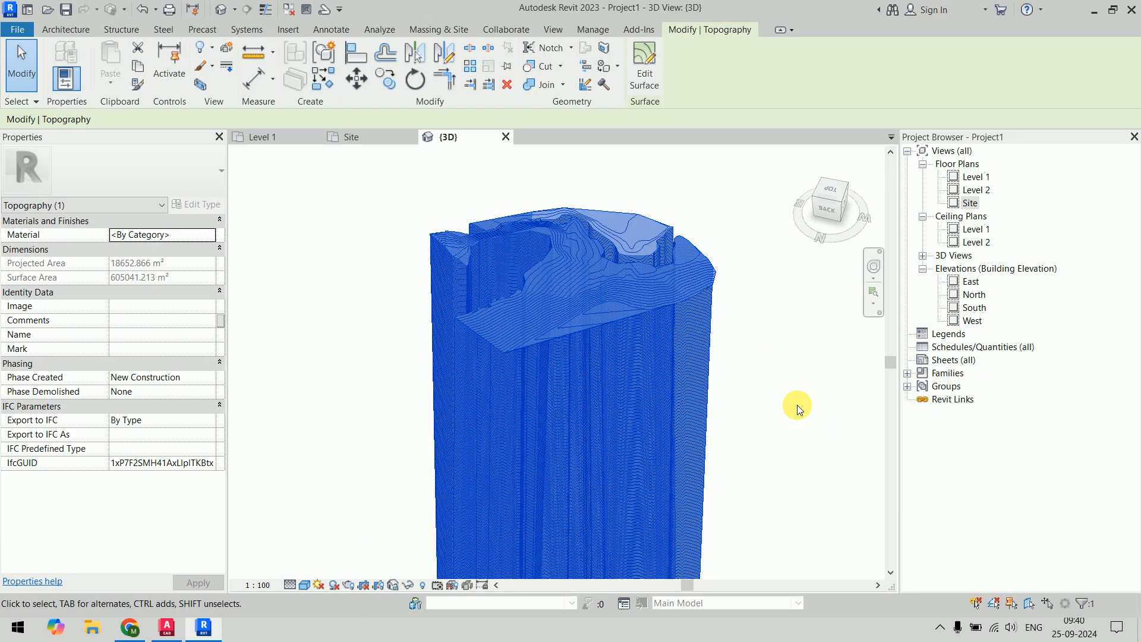
{"action": "key", "text": "Delete"}
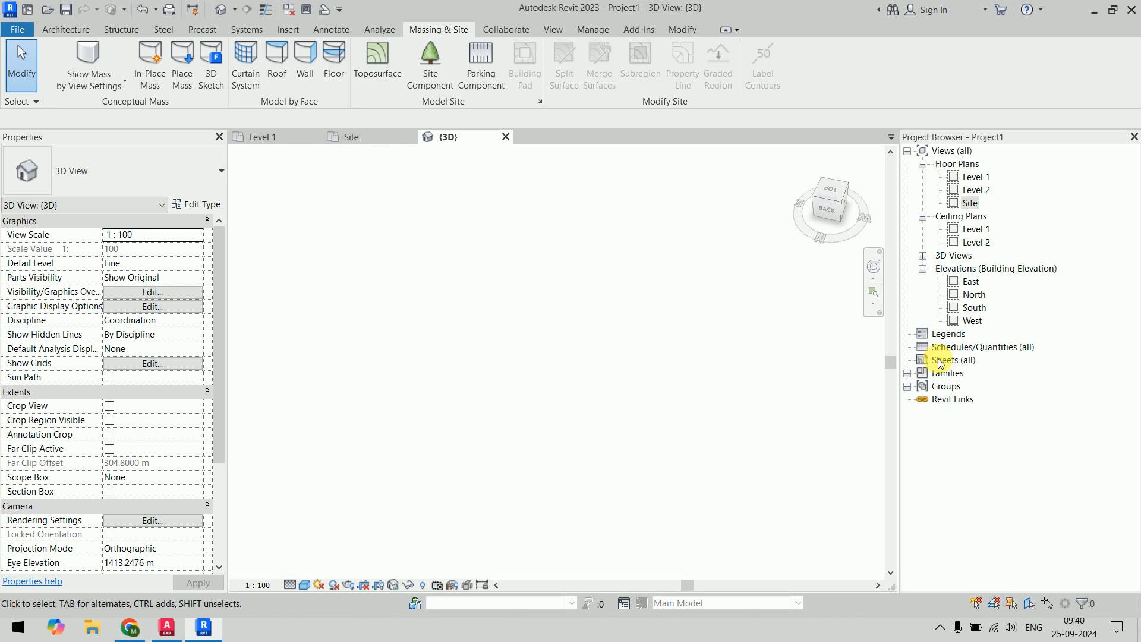
{"action": "key", "text": "ctrl+z"}
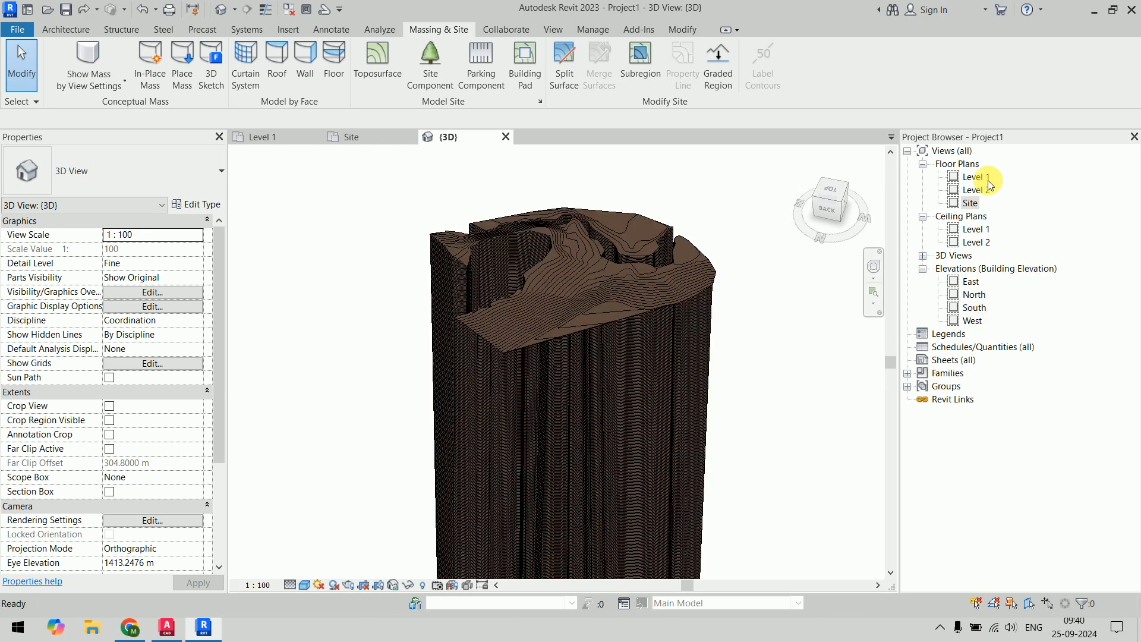
- Open the Site floor plan, set it to Fine detail level with Wireframe visual style, and inspect the contour lines up close
{"action": "double_click", "coordinate": [970, 202]}
{"action": "middle_click_drag", "start_coordinate": [479, 484], "coordinate": [610, 368]}
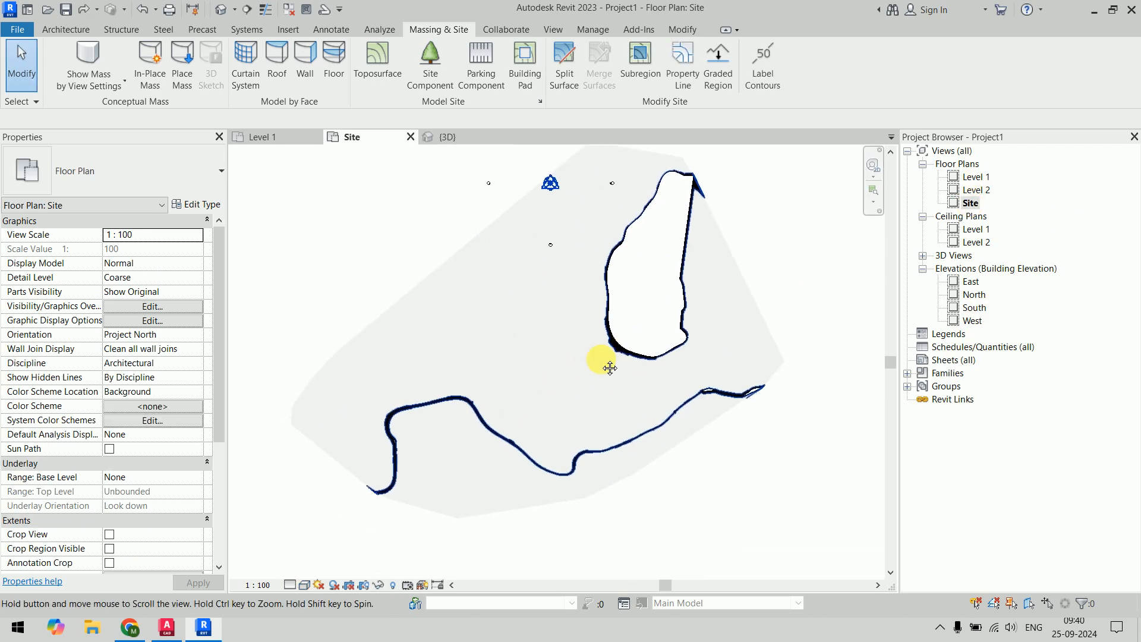
{"action": "left_click", "coordinate": [305, 585]}
{"action": "left_click", "coordinate": [310, 572]}
{"action": "left_click", "coordinate": [303, 587]}
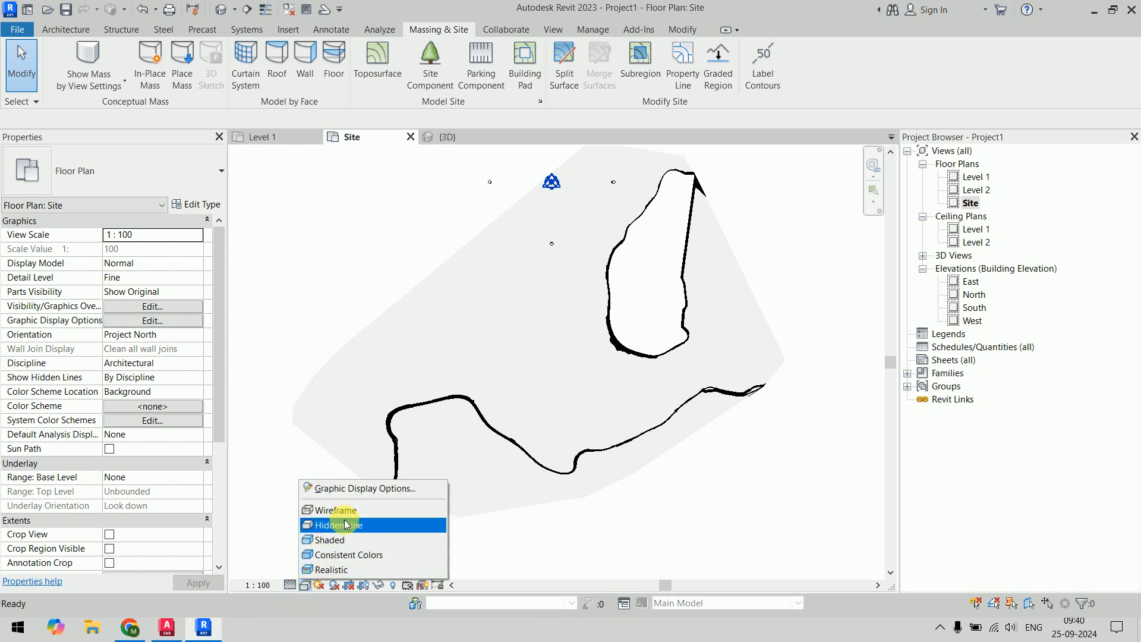
{"action": "left_click", "coordinate": [345, 511]}
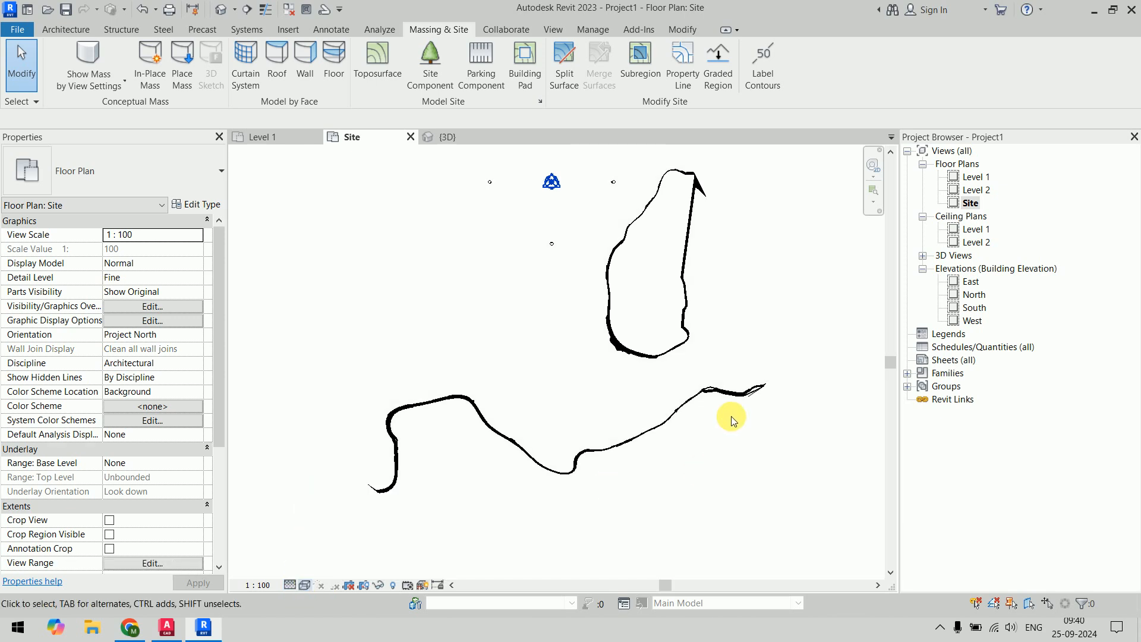
{"action": "scroll", "coordinate": [646, 351], "scroll_direction": "up", "scroll_amount": 6}
{"action": "scroll", "coordinate": [536, 305], "scroll_direction": "up", "scroll_amount": 5}
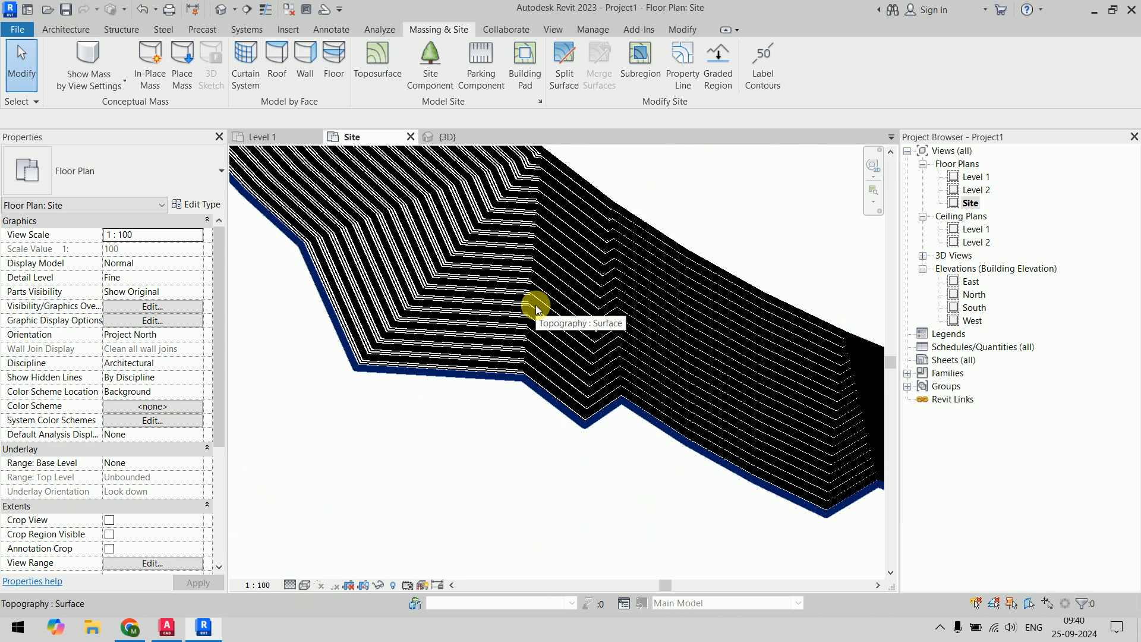
- Inspect the contour lines along the lower-left boundary of the toposurface in the Site plan
{"action": "middle_click_drag", "start_coordinate": [582, 363], "coordinate": [574, 450]}
{"action": "middle_click_drag", "start_coordinate": [406, 265], "coordinate": [621, 255]}
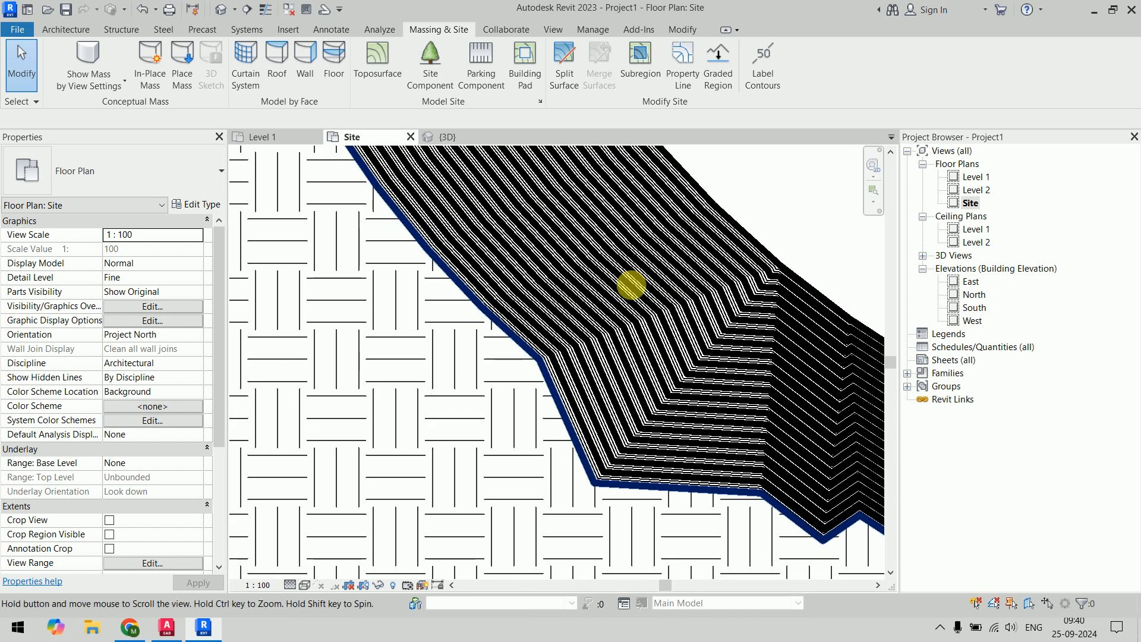
{"action": "scroll", "coordinate": [644, 305], "scroll_direction": "down", "scroll_amount": 2}
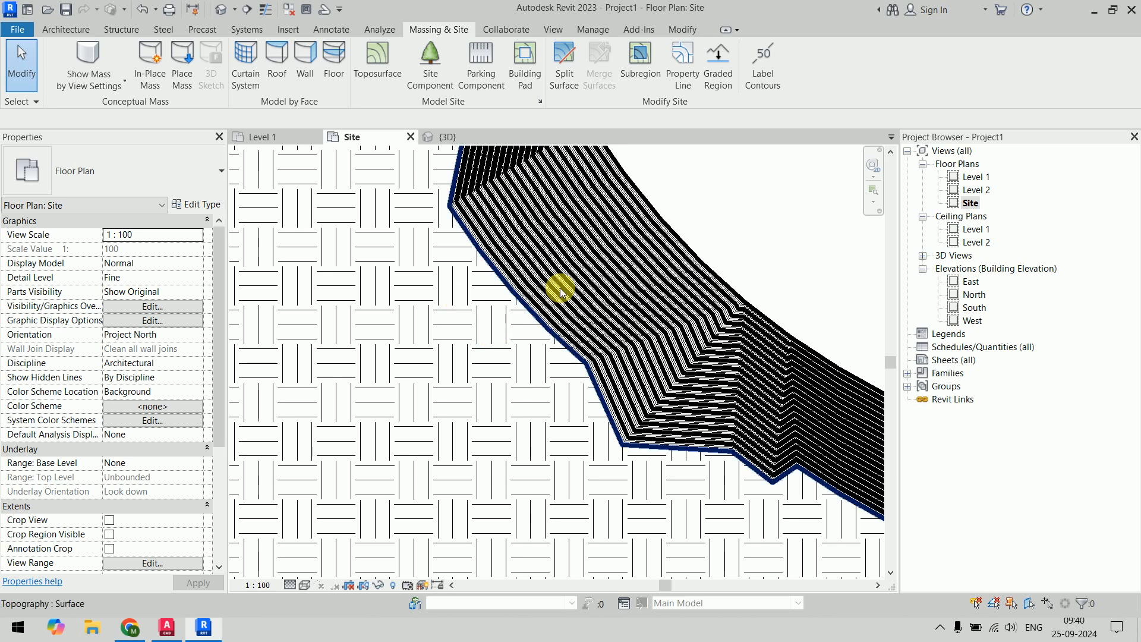
{"action": "scroll", "coordinate": [526, 404], "scroll_direction": "up", "scroll_amount": 5}
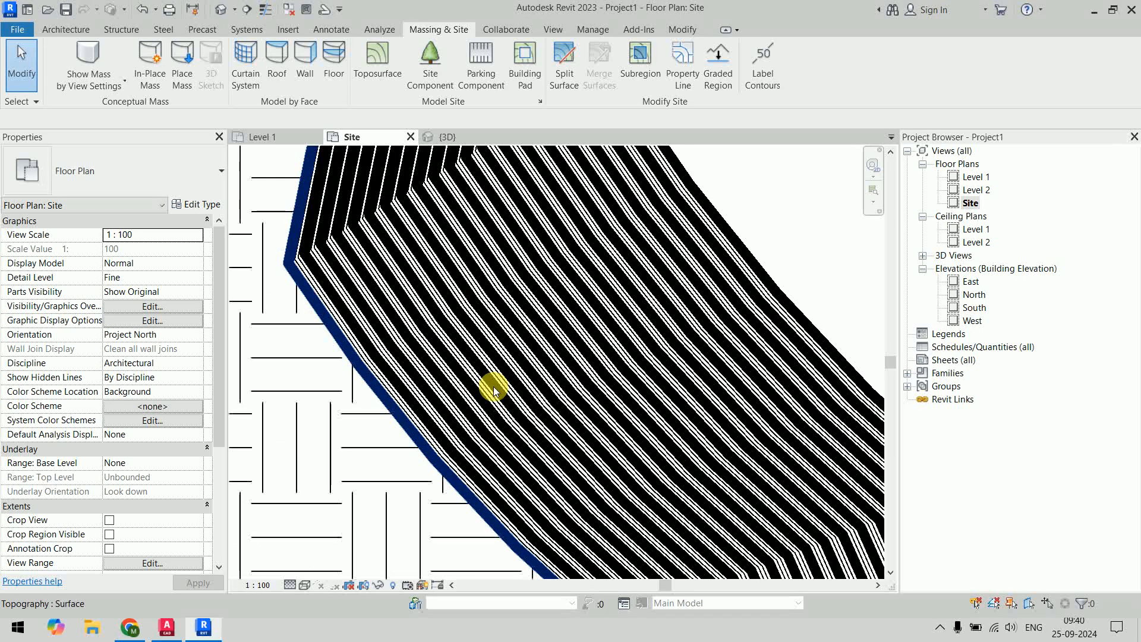
{"action": "middle_click_drag", "start_coordinate": [517, 412], "coordinate": [498, 472]}
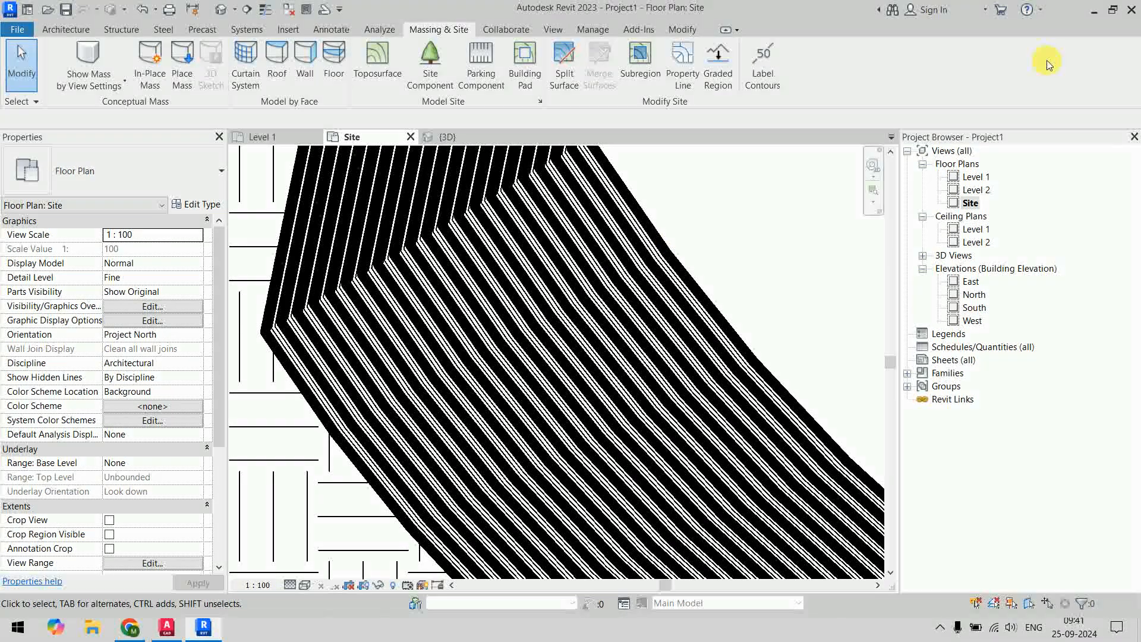
{"action": "left_click", "coordinate": [130, 627]}
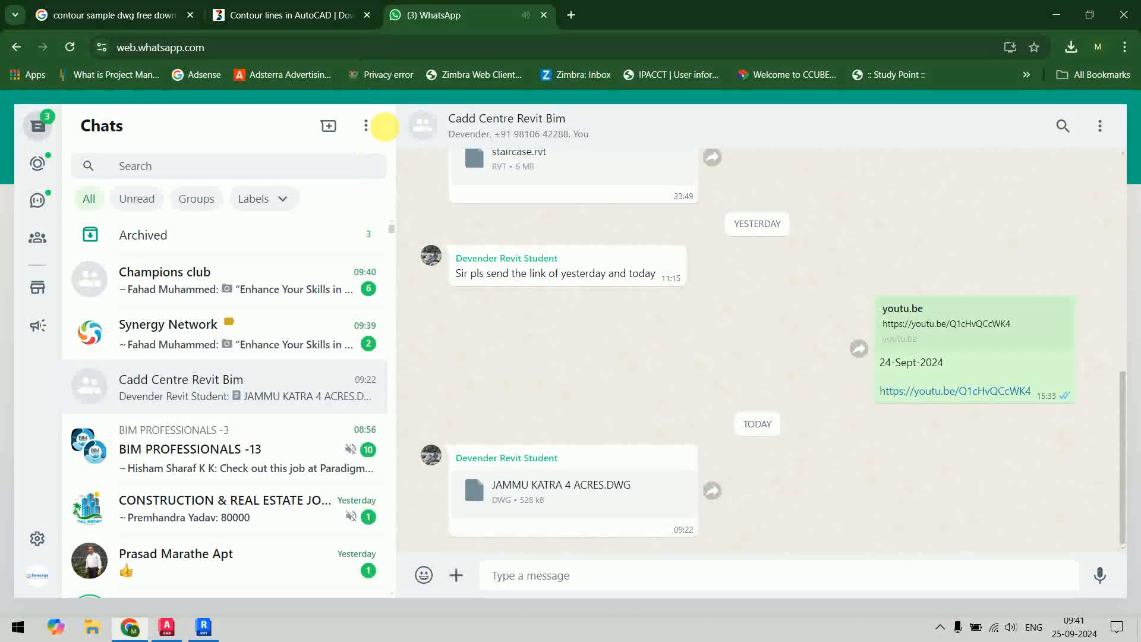
{"action": "left_click", "coordinate": [309, 15]}
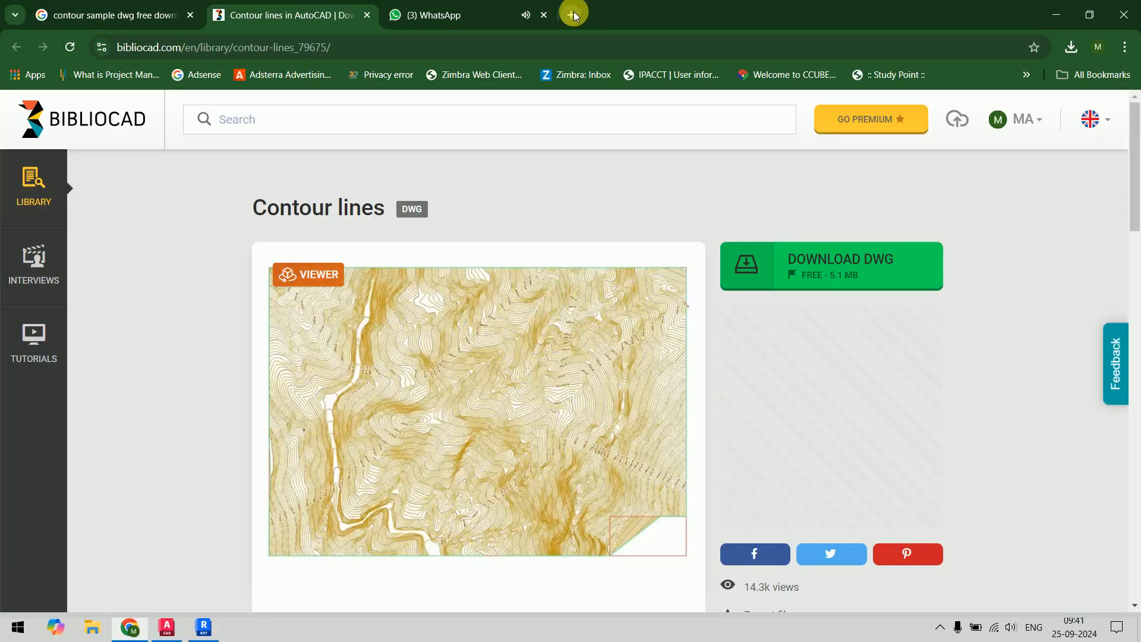
{"action": "left_click", "coordinate": [571, 14]}
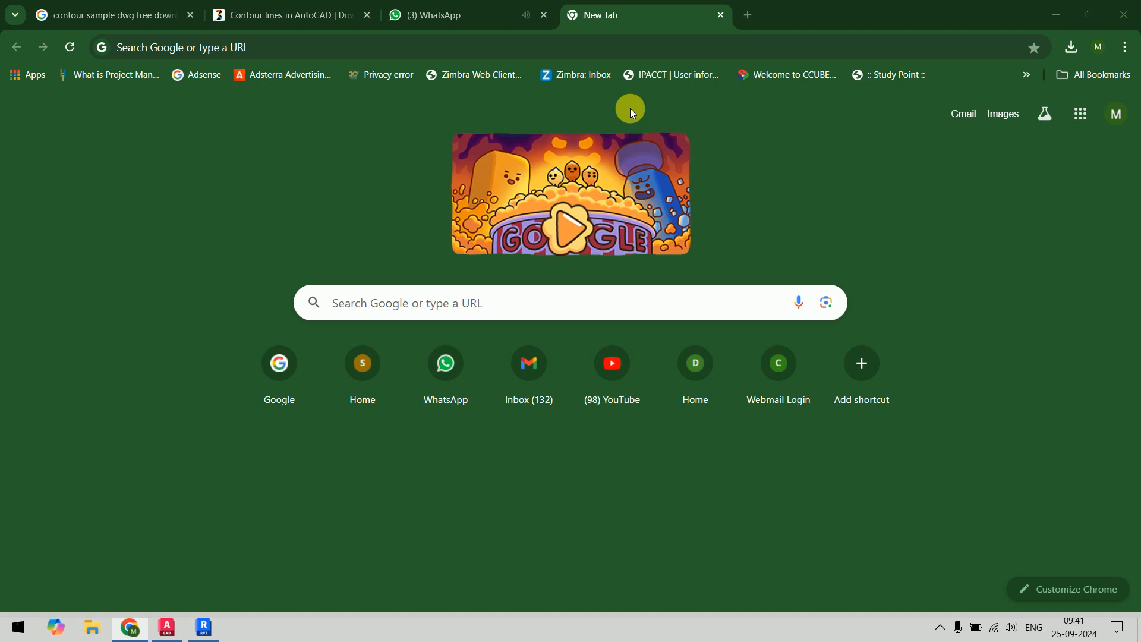
{"action": "key", "text": "super+e"}
{"action": "left_click", "coordinate": [79, 141]}
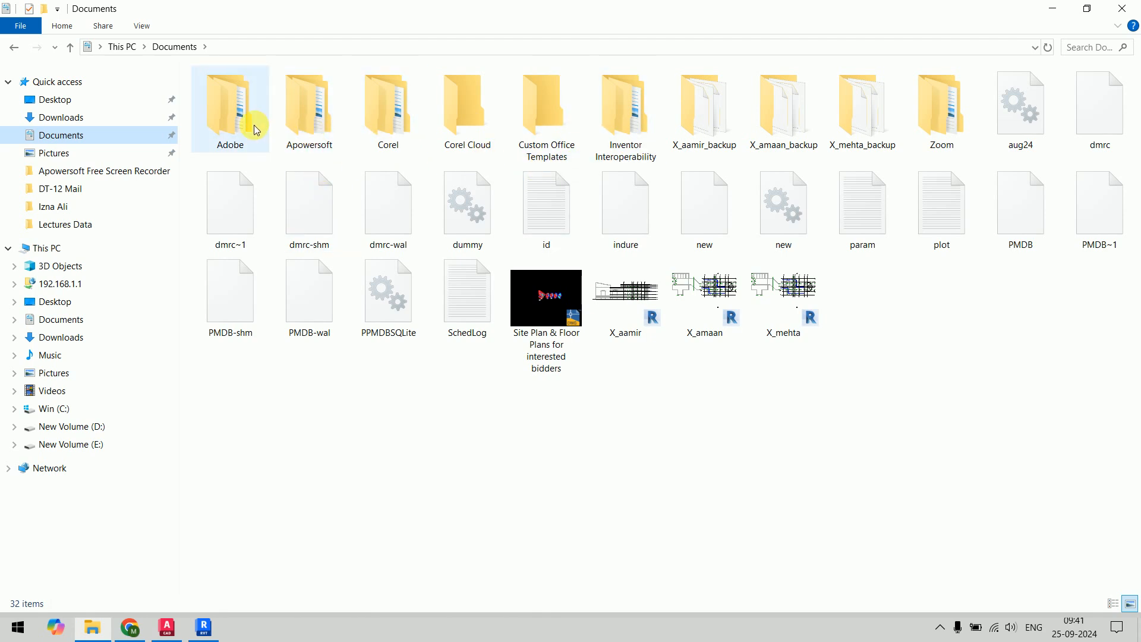
{"action": "left_click", "coordinate": [77, 173]}
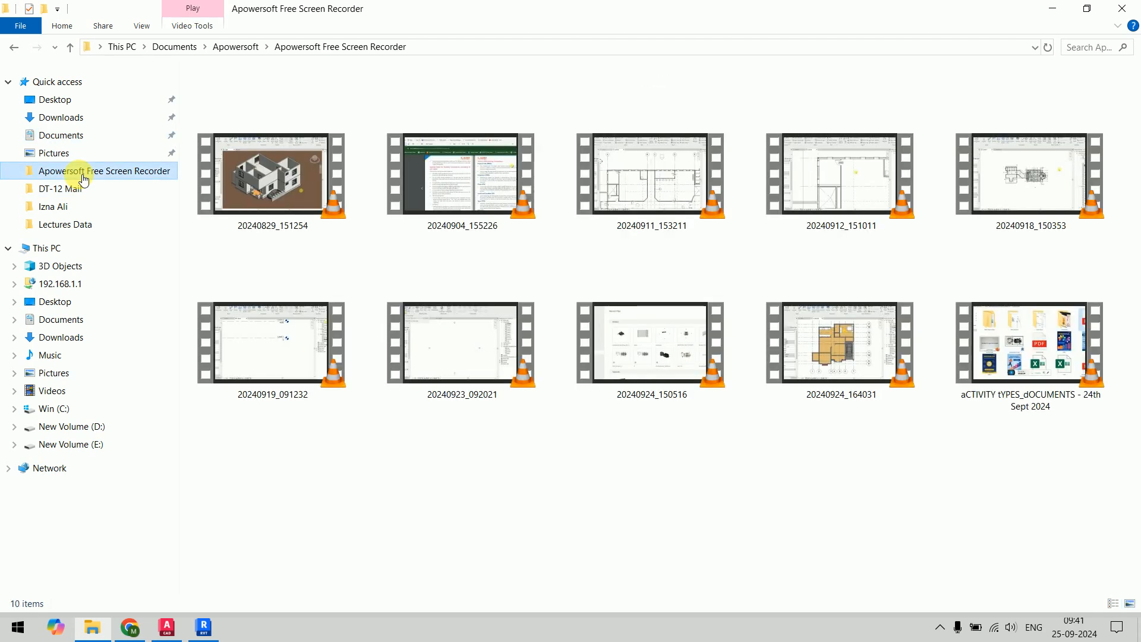
{"action": "left_click", "coordinate": [75, 190]}
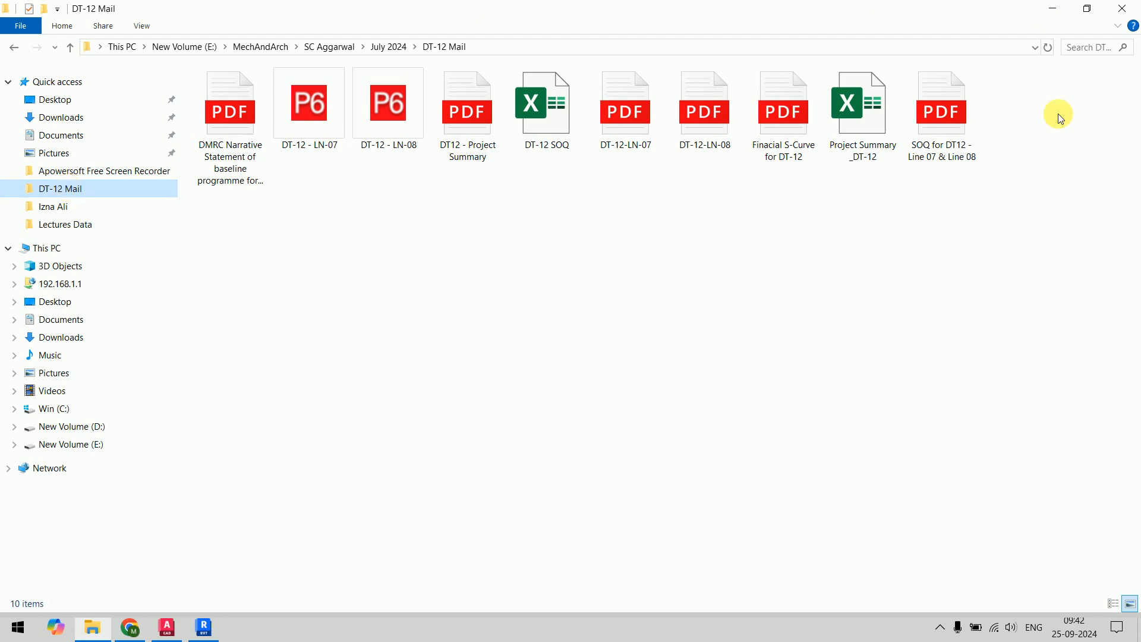
{"action": "left_click", "coordinate": [1131, 8]}
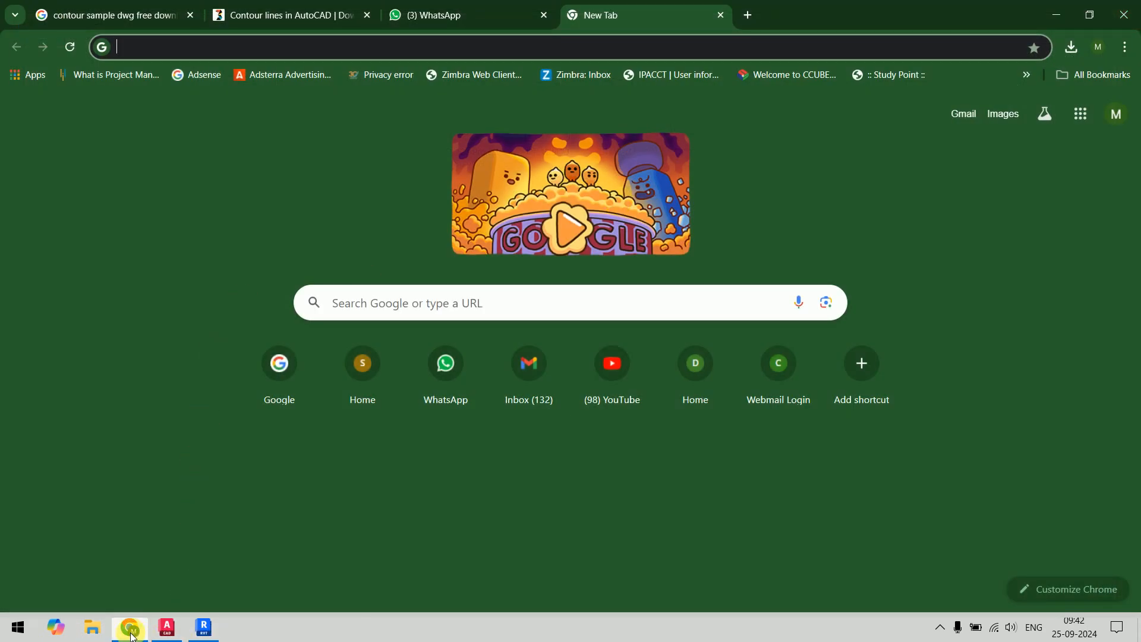
{"action": "left_click", "coordinate": [203, 628]}
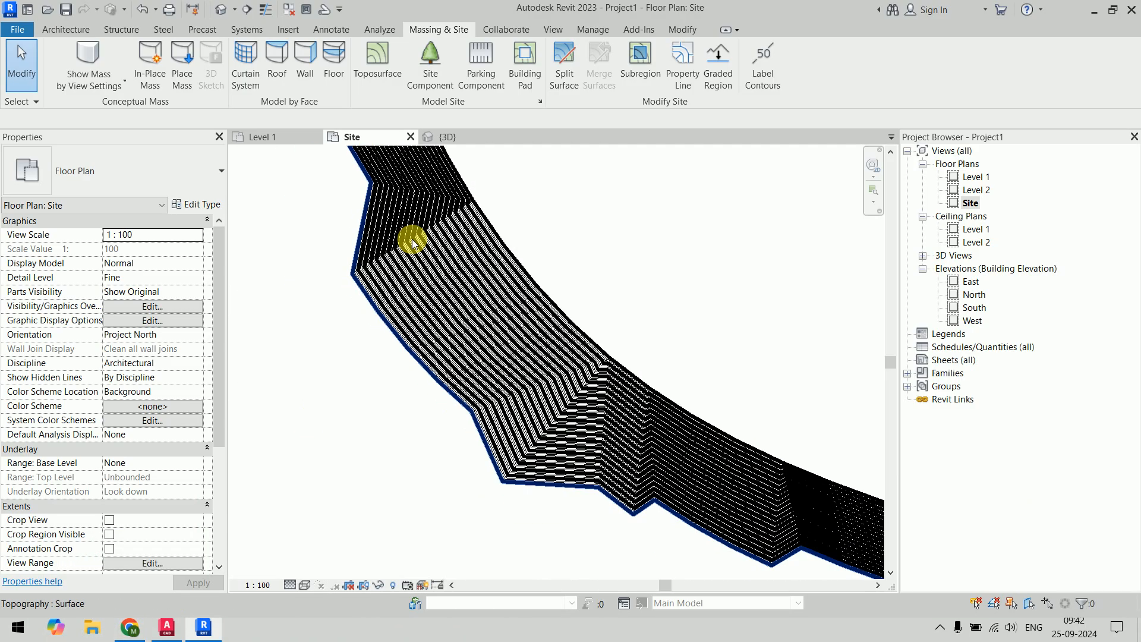
- Close the Site plan and 3D view, and leave the project for the Home screen
{"action": "scroll", "coordinate": [406, 243], "scroll_direction": "down", "scroll_amount": 3}
{"action": "left_click", "coordinate": [410, 138]}
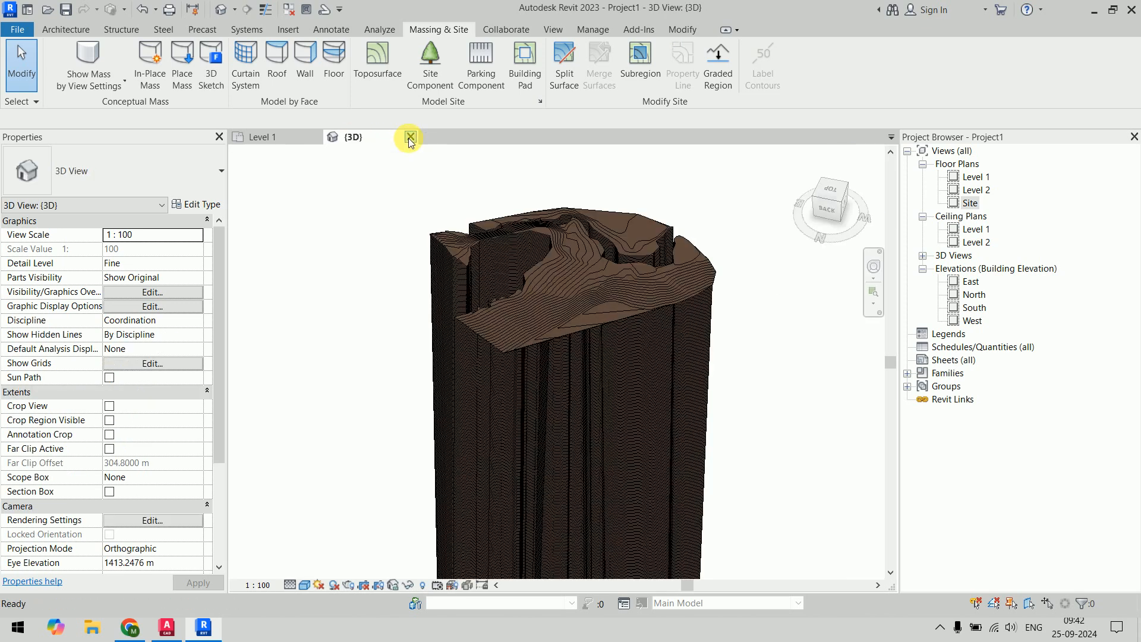
{"action": "left_click", "coordinate": [408, 136]}
{"action": "left_click", "coordinate": [617, 320]}
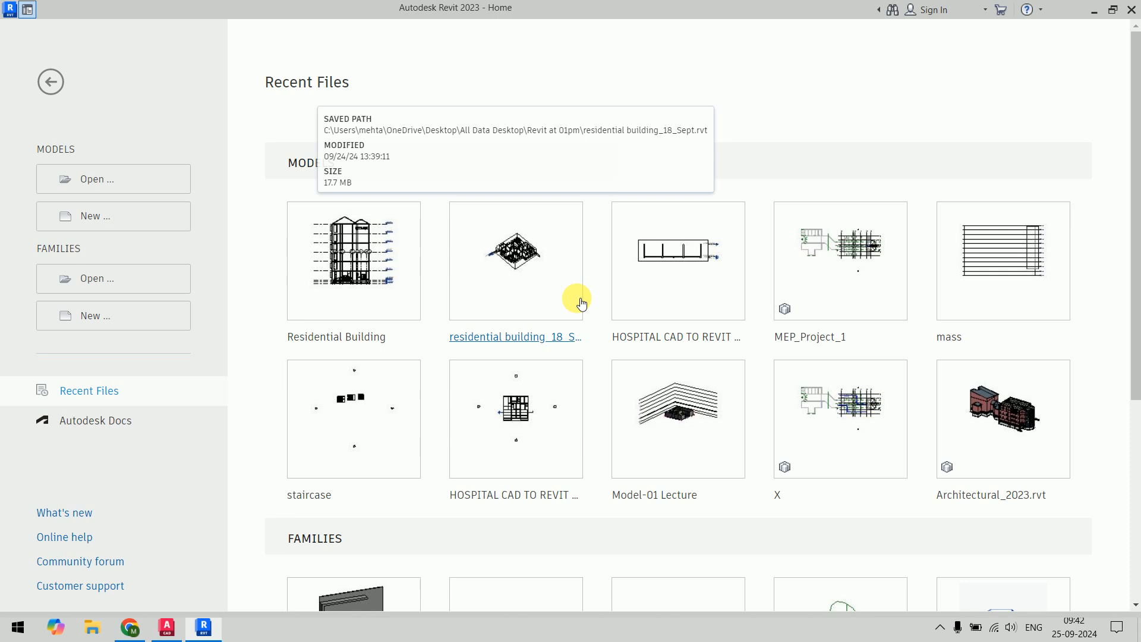
- Switch to AutoCAD, start a blank drawing with the grid off, and close jsaclkgc;.DWG without saving
{"action": "left_click", "coordinate": [167, 628]}
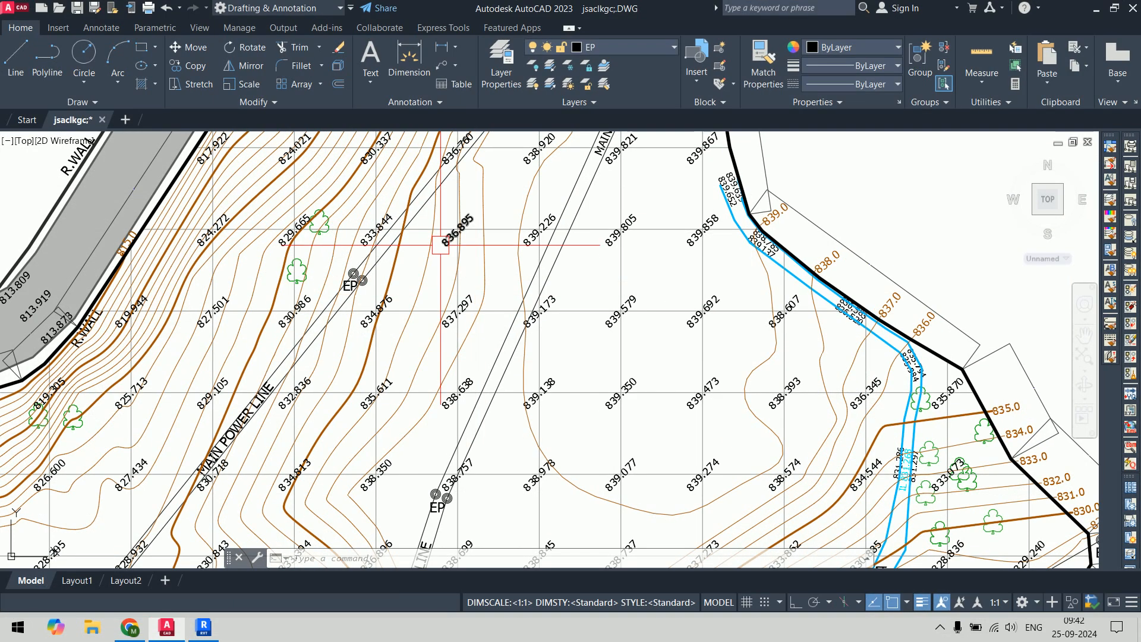
{"action": "scroll", "coordinate": [357, 259], "scroll_direction": "down", "scroll_amount": 10}
{"action": "left_click", "coordinate": [124, 119]}
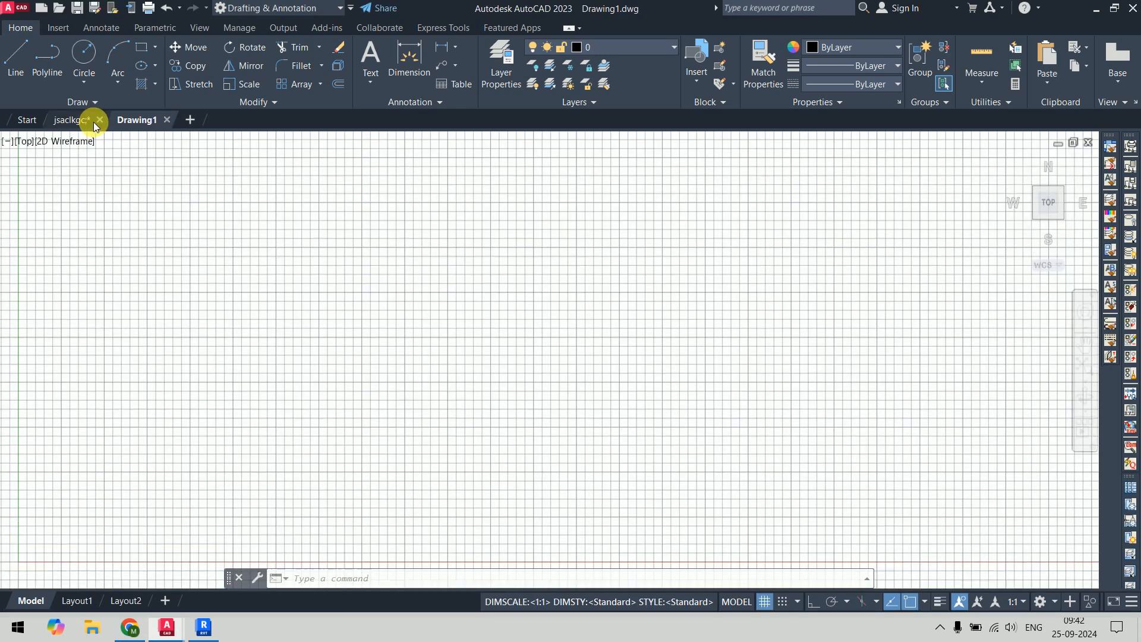
{"action": "left_click", "coordinate": [95, 121]}
{"action": "left_click", "coordinate": [99, 121]}
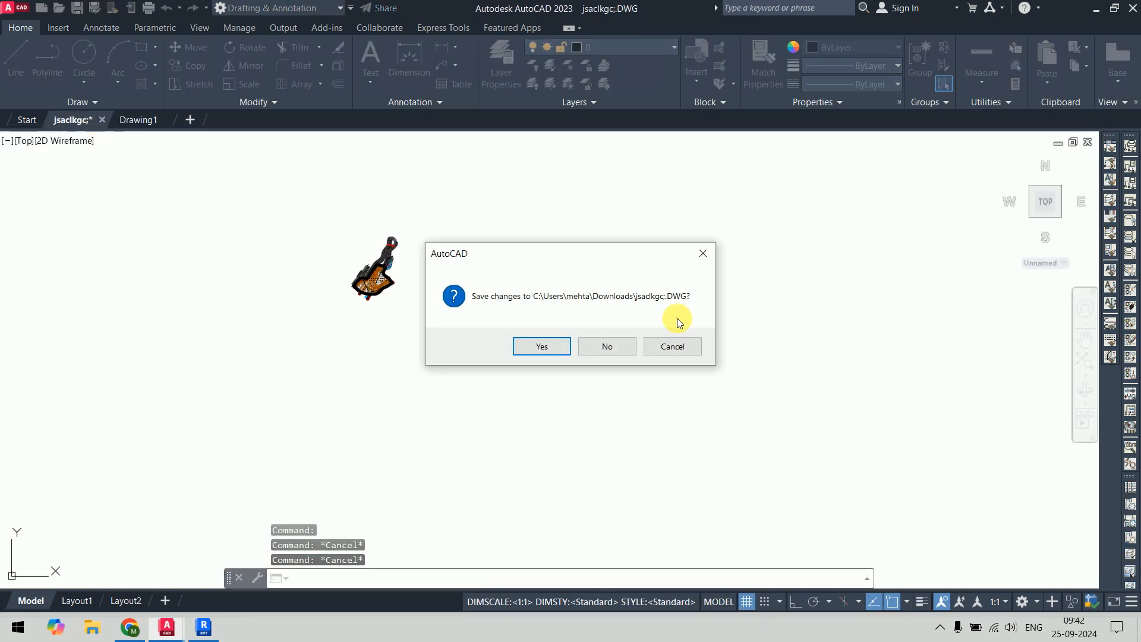
{"action": "left_click", "coordinate": [612, 346]}
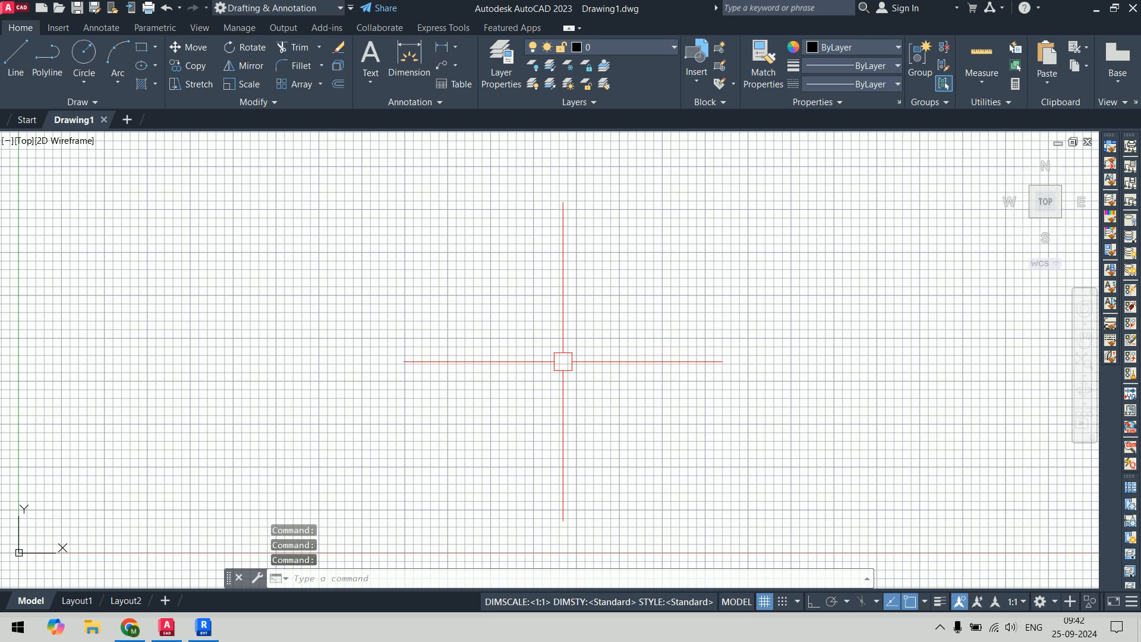
{"action": "key", "text": "F7"}
{"action": "type", "text": "rec"}
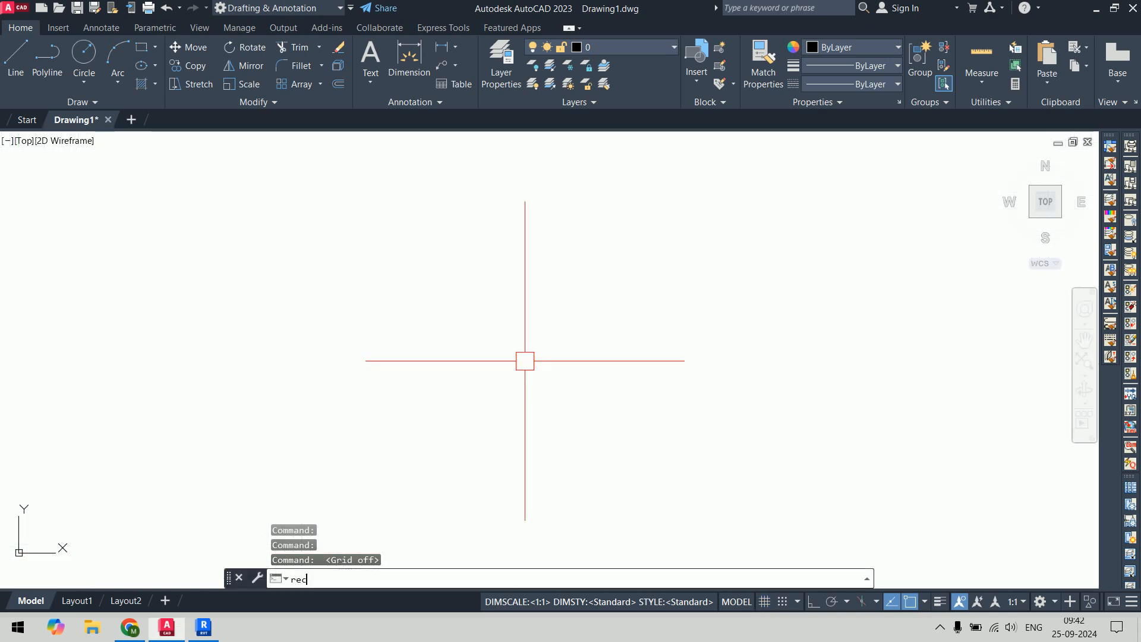
{"action": "key", "text": "Return"}
{"action": "left_click", "coordinate": [302, 242]}
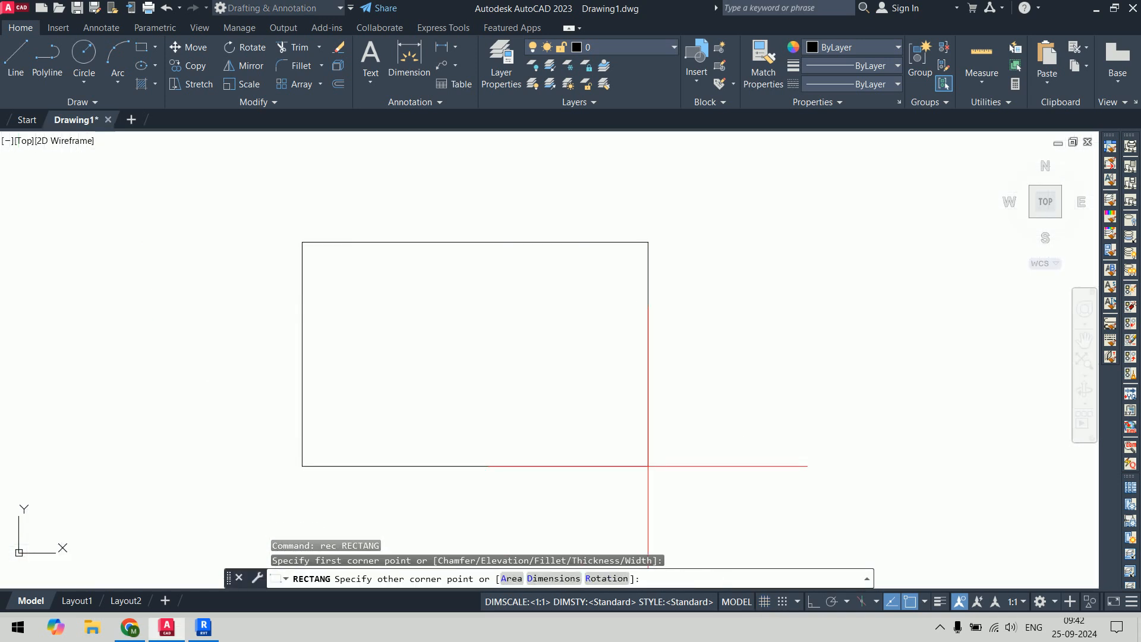
{"action": "key", "text": "Return"}
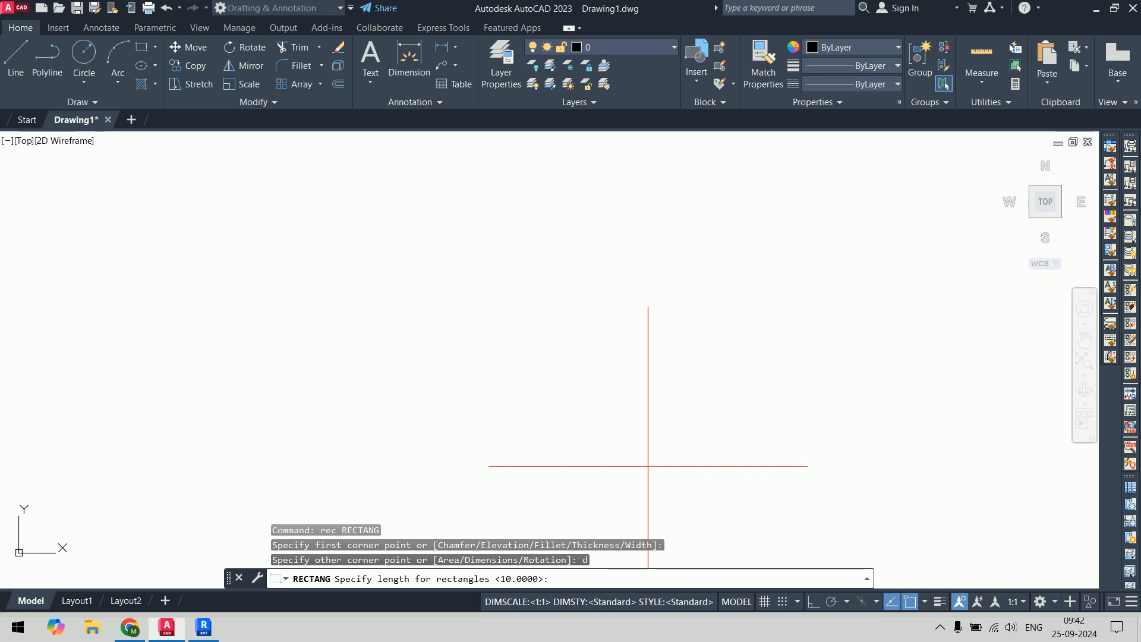
{"action": "key", "text": "Escape"}
{"action": "key", "text": "Escape"}
{"action": "key", "text": "Escape"}
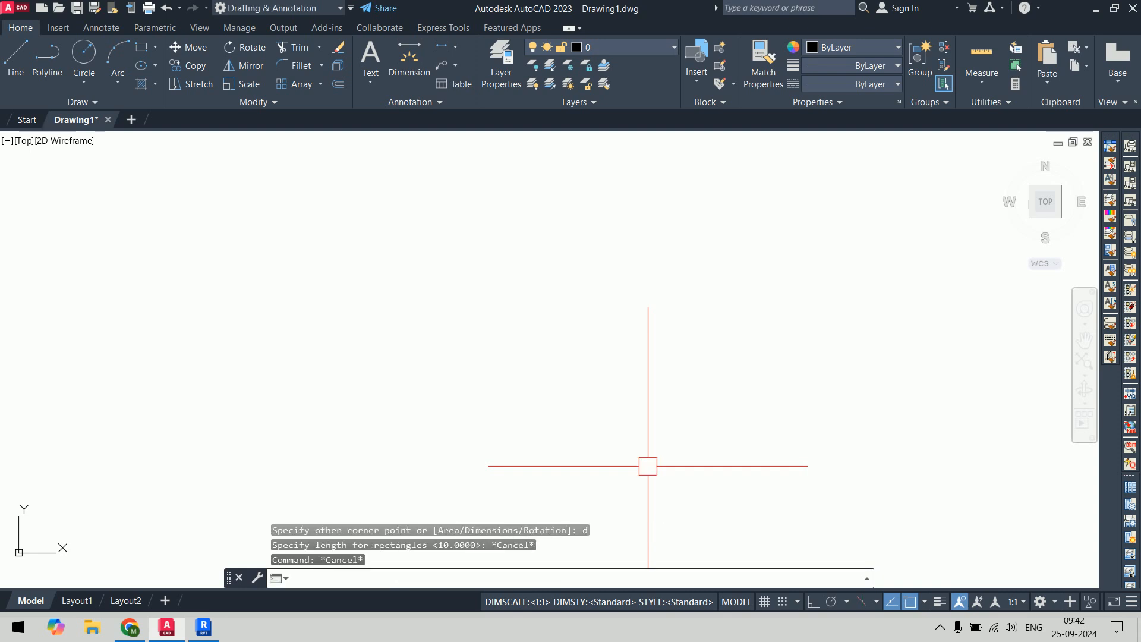
- Set the drawing's insertion units to Meters and the length precision to 0.00
{"action": "type", "text": "u"}
{"action": "key", "text": "Return"}
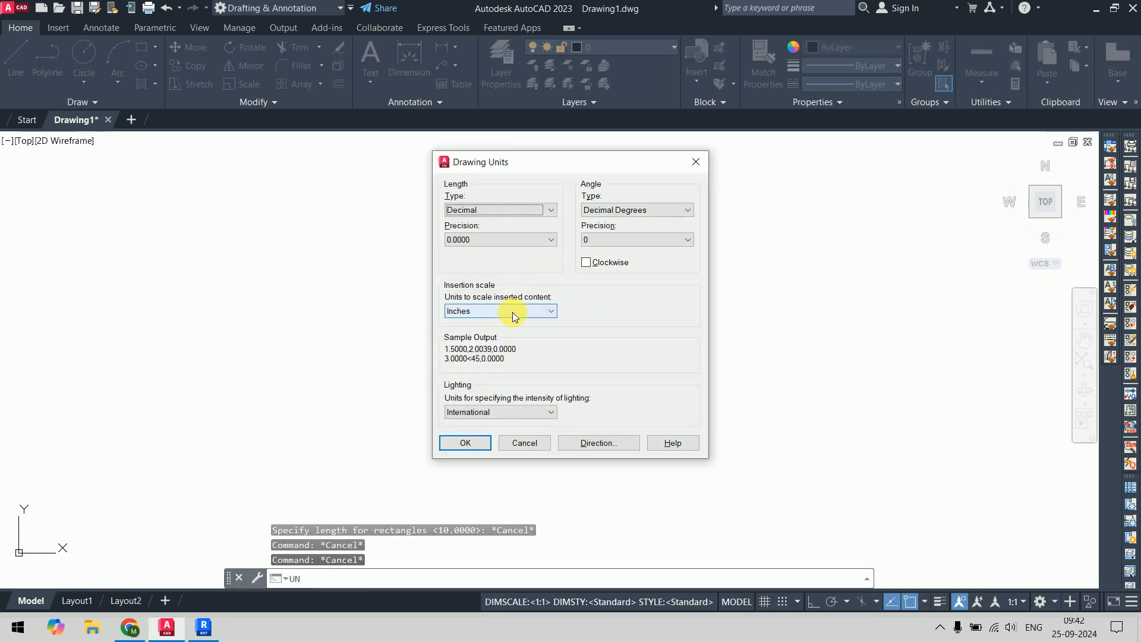
{"action": "left_click", "coordinate": [512, 310]}
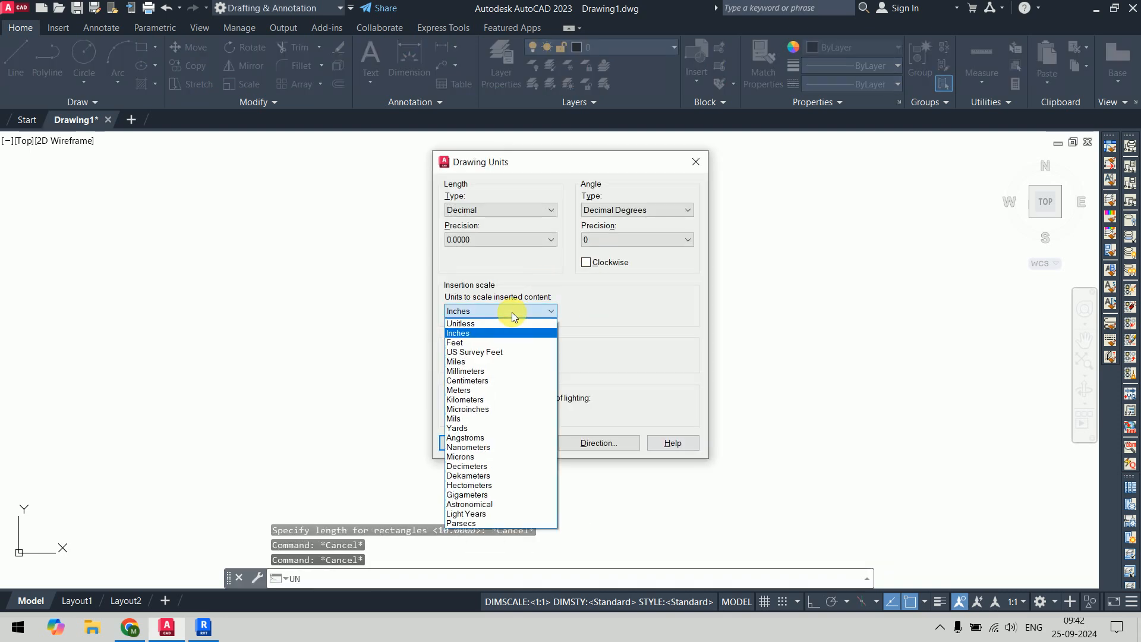
{"action": "left_click", "coordinate": [490, 390]}
{"action": "left_click", "coordinate": [525, 240]}
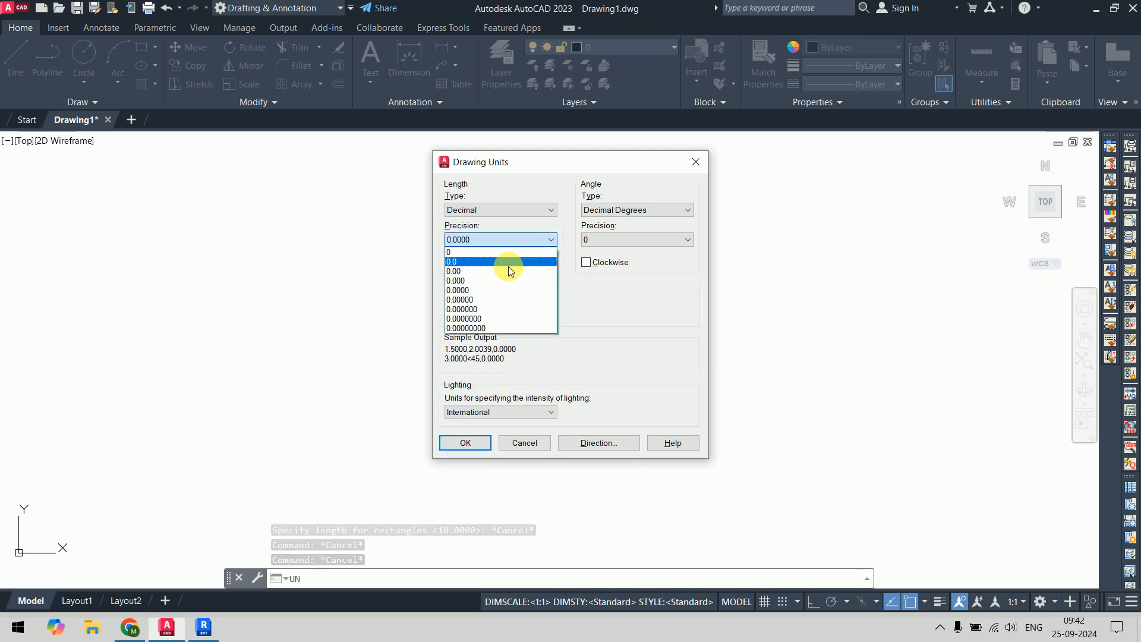
{"action": "left_click", "coordinate": [507, 273]}
{"action": "left_click", "coordinate": [466, 442]}
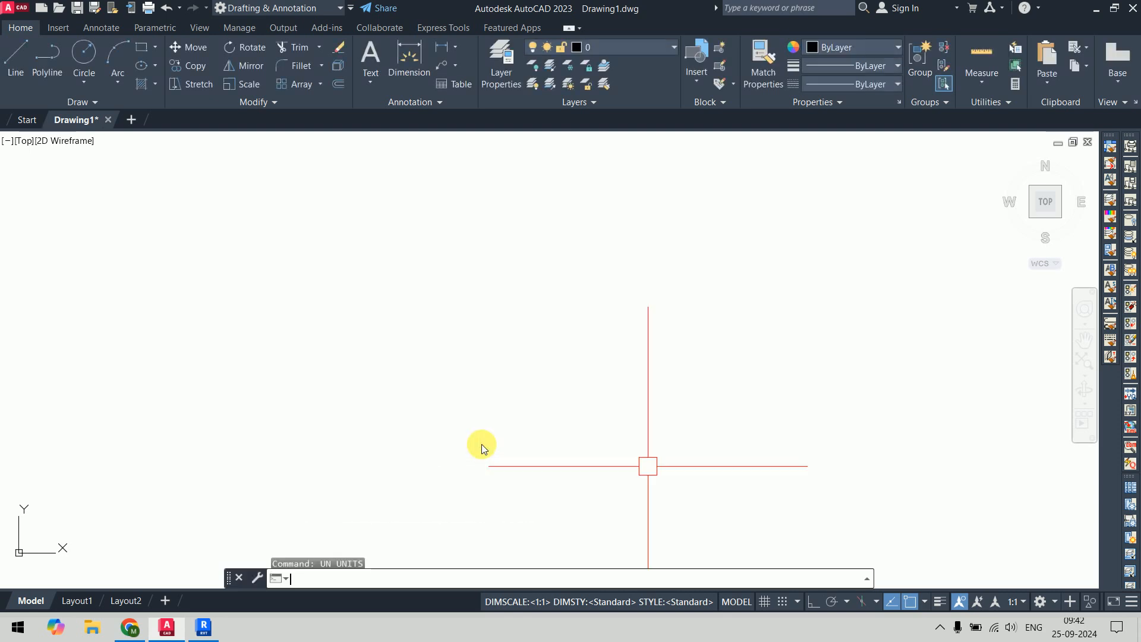
- Draw a rectangle by dimensions with a length of 5000 and a width of 2500
{"action": "type", "text": "rec"}
{"action": "key", "text": "Return"}
{"action": "left_click", "coordinate": [270, 250]}
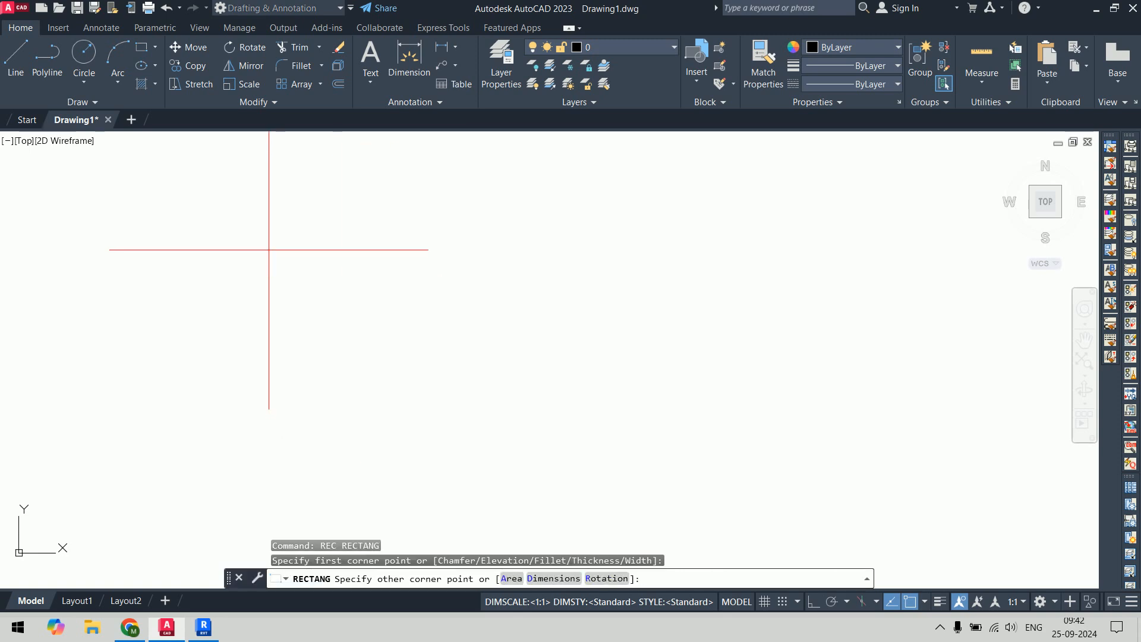
{"action": "type", "text": "d"}
{"action": "key", "text": "Return"}
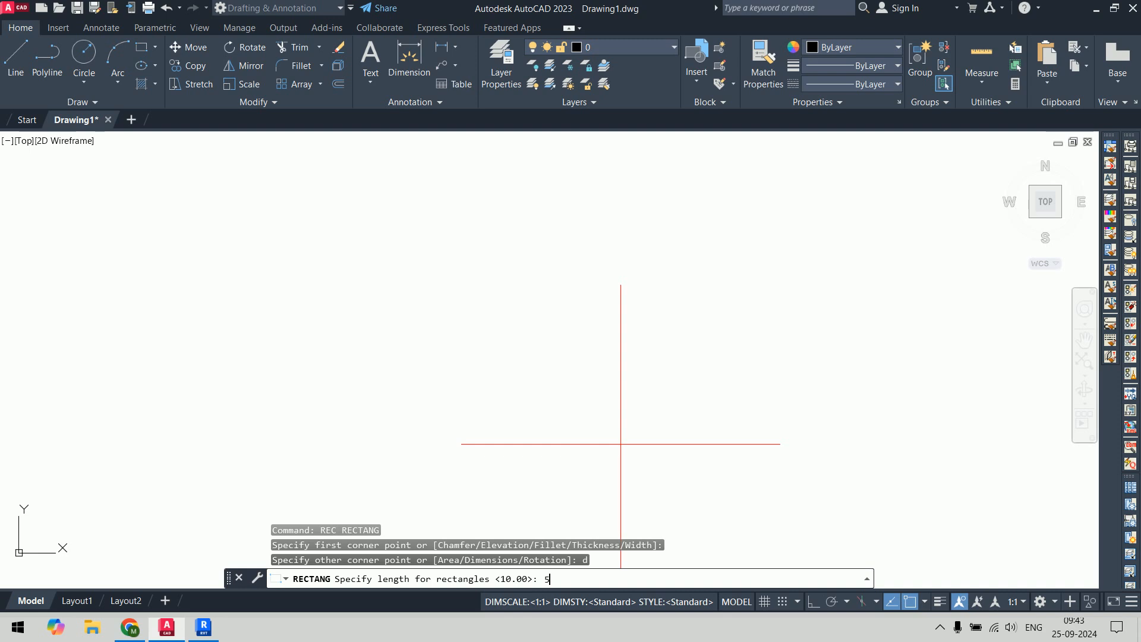
{"action": "key", "text": "Return"}
{"action": "type", "text": "2500"}
{"action": "key", "text": "Return"}
{"action": "left_click", "coordinate": [754, 463]}
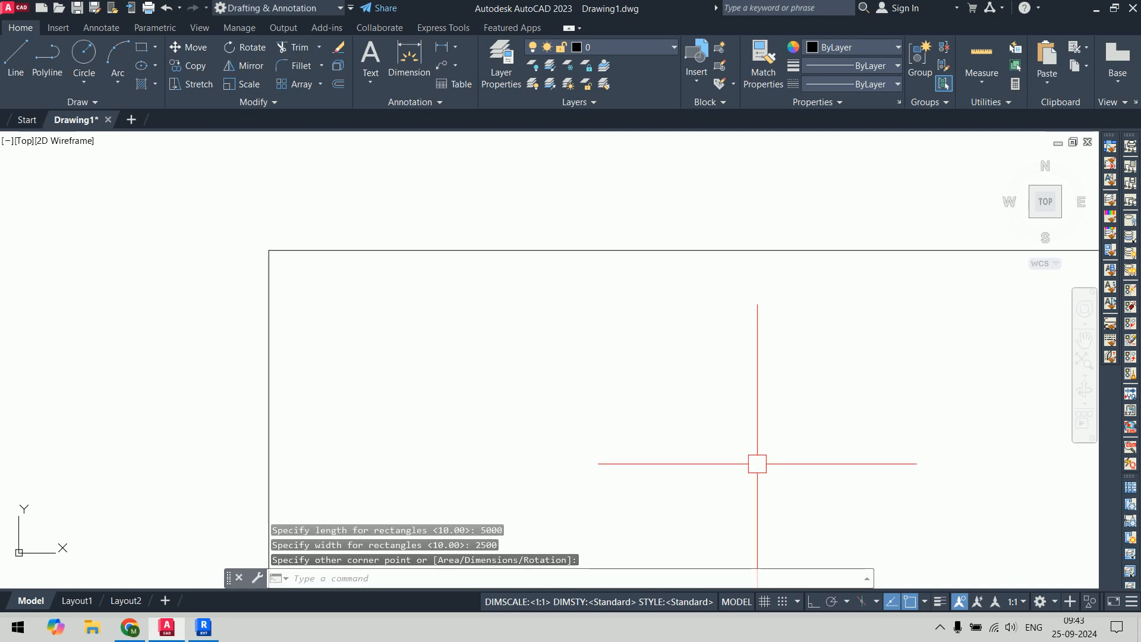
- Move the UCS origin to the rectangle's lower-left corner
{"action": "scroll", "coordinate": [683, 393], "scroll_direction": "down", "scroll_amount": 10}
{"action": "middle_click_drag", "start_coordinate": [739, 416], "coordinate": [319, 278]}
{"action": "scroll", "coordinate": [446, 339], "scroll_direction": "down", "scroll_amount": 5}
{"action": "scroll", "coordinate": [446, 338], "scroll_direction": "up", "scroll_amount": 5}
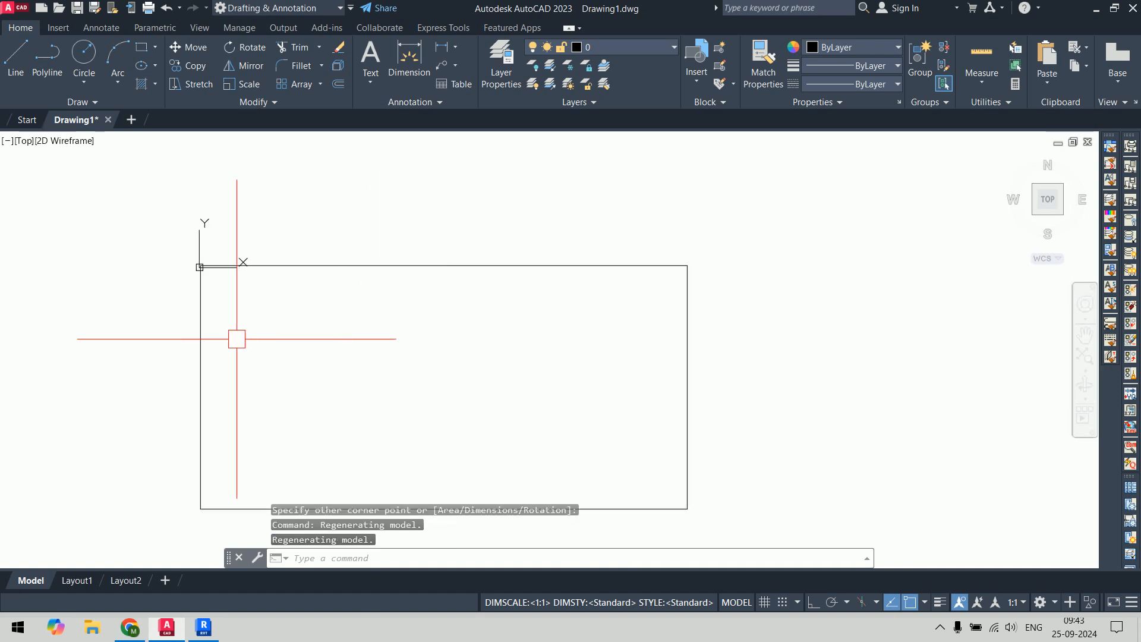
{"action": "left_click", "coordinate": [201, 267]}
{"action": "left_click", "coordinate": [200, 266]}
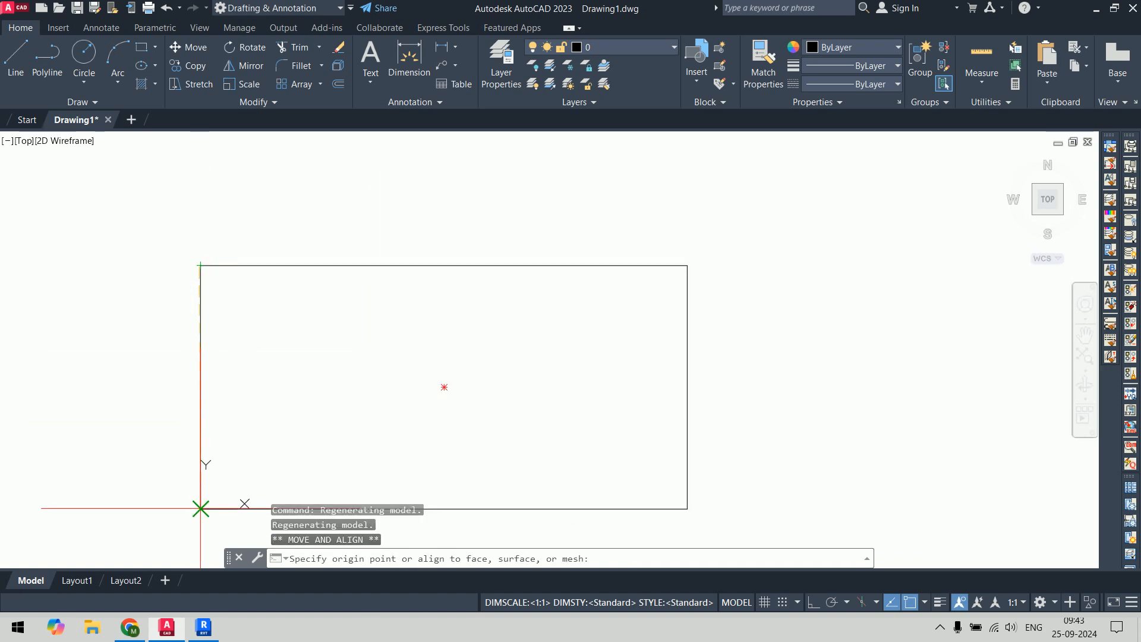
{"action": "left_click", "coordinate": [200, 509]}
{"action": "middle_click_drag", "start_coordinate": [386, 431], "coordinate": [486, 338]}
{"action": "key", "text": "Escape"}
{"action": "key", "text": "Escape"}
{"action": "scroll", "coordinate": [523, 333], "scroll_direction": "up", "scroll_amount": 2}
{"action": "scroll", "coordinate": [537, 316], "scroll_direction": "down", "scroll_amount": 4}
{"action": "scroll", "coordinate": [521, 317], "scroll_direction": "up", "scroll_amount": 2}
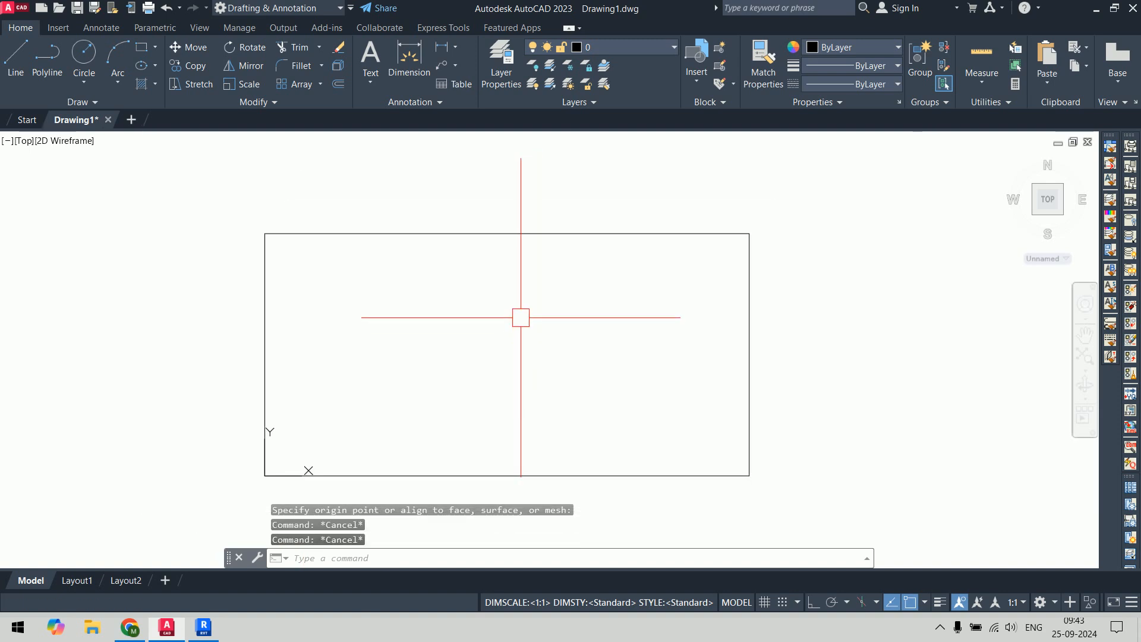
- Place a point on the upper edge of the rectangle with the Point command
{"action": "type", "text": "point:"}
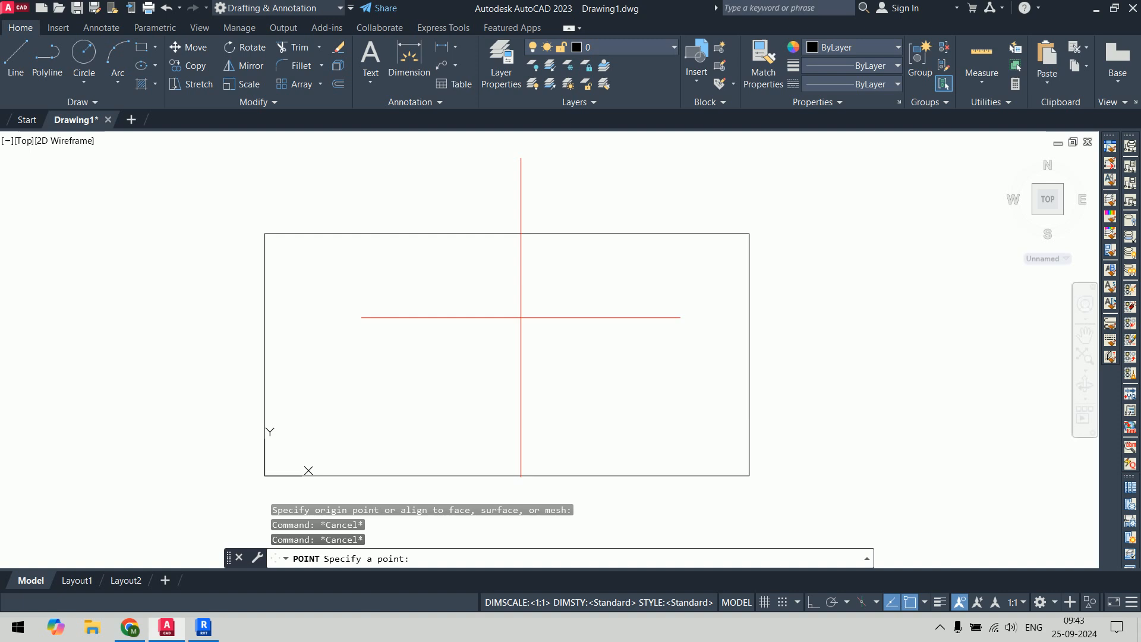
{"action": "key", "text": "Return"}
{"action": "left_click", "coordinate": [464, 233]}
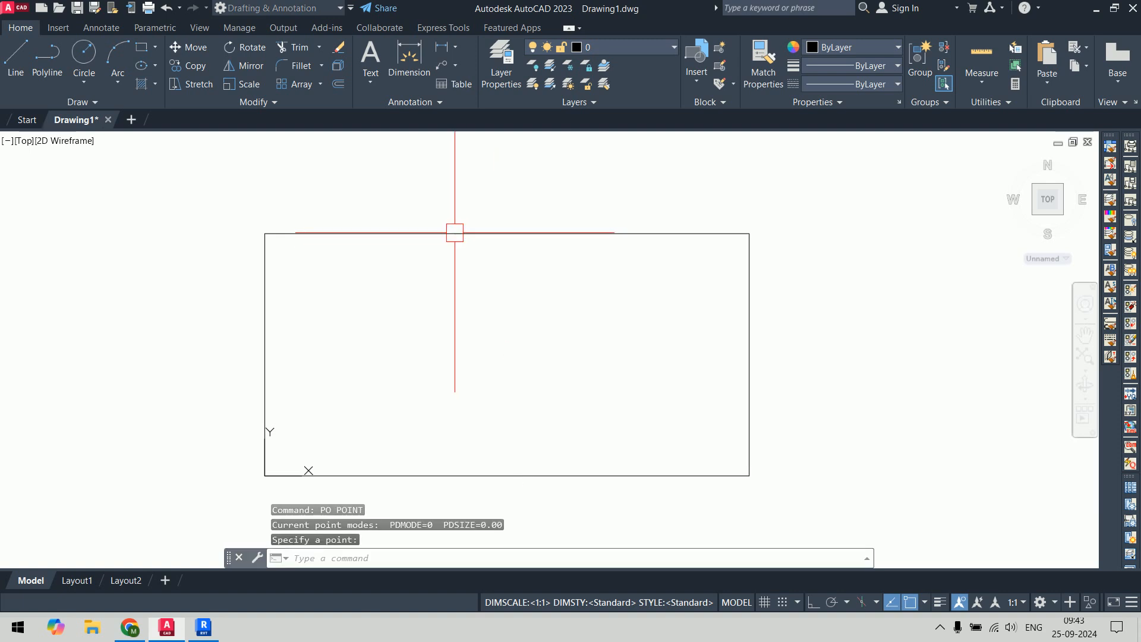
- Set the drawing's point style to the circle with an X through it
{"action": "type", "text": "ptype"}
{"action": "key", "text": "Return"}
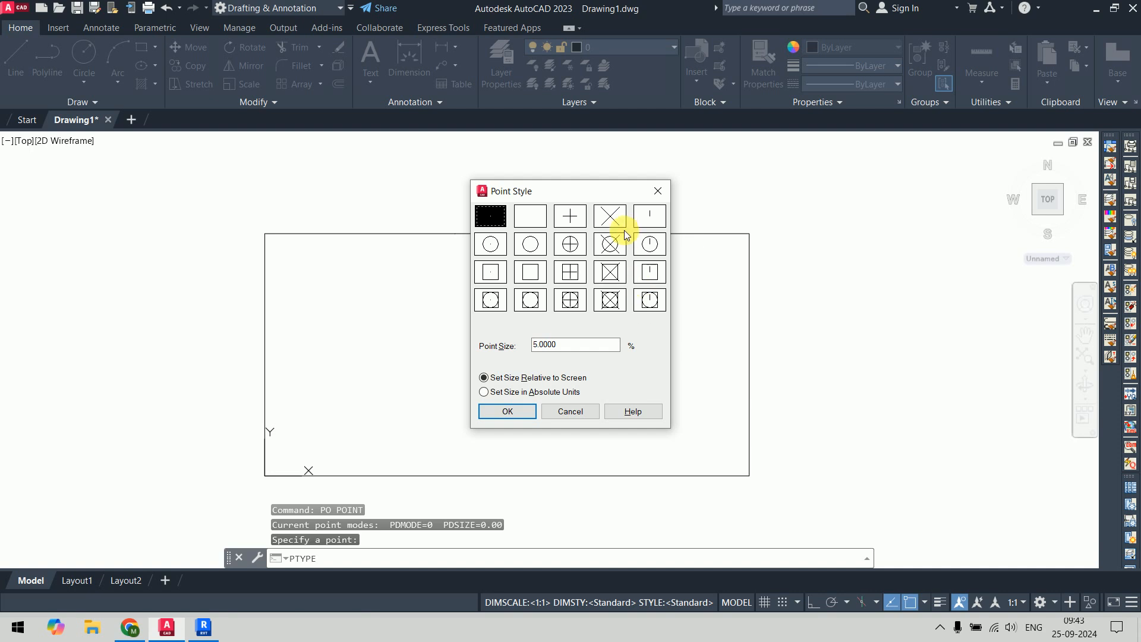
{"action": "left_click", "coordinate": [610, 215]}
{"action": "left_click", "coordinate": [611, 246]}
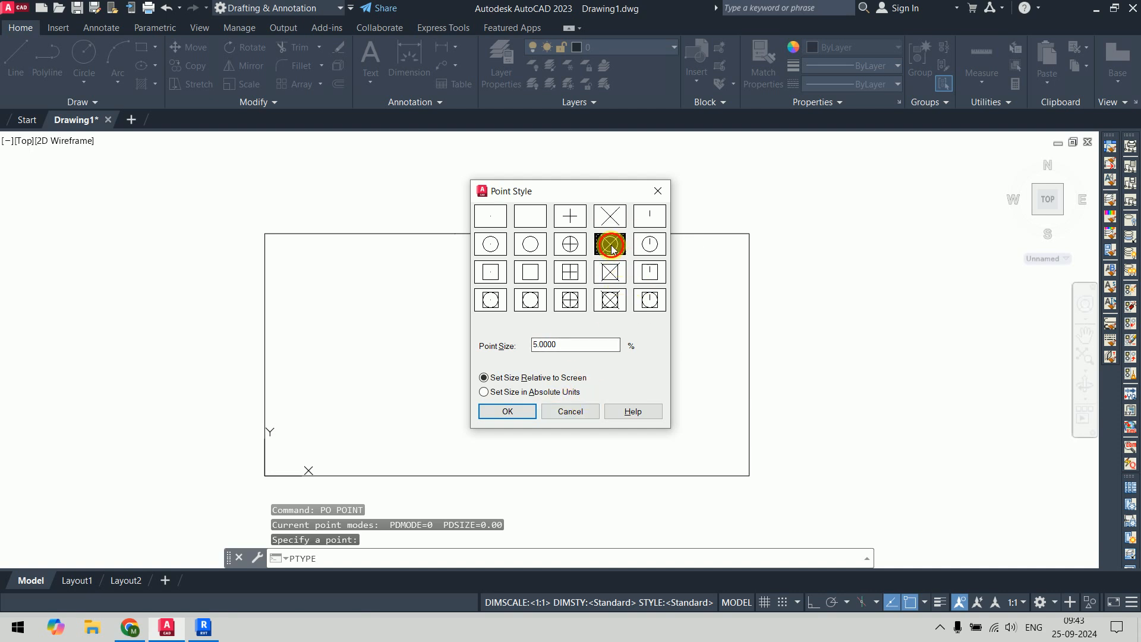
{"action": "left_click", "coordinate": [507, 411]}
{"action": "type", "text": "p"}
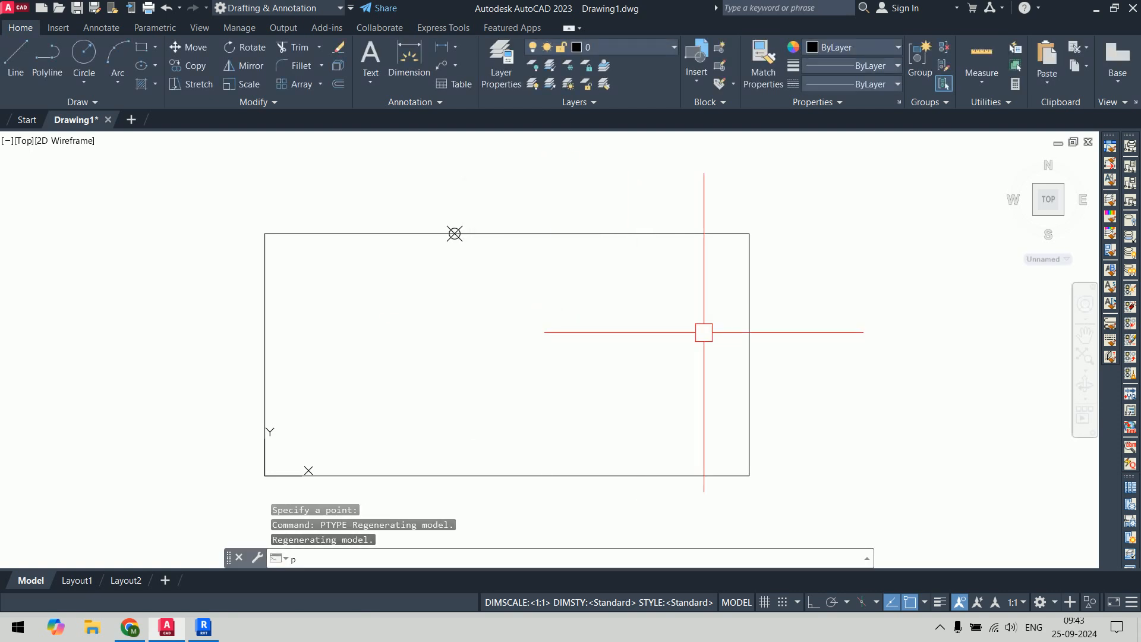
{"action": "type", "text": "type"}
{"action": "key", "text": "Return"}
{"action": "left_click", "coordinate": [515, 409]}
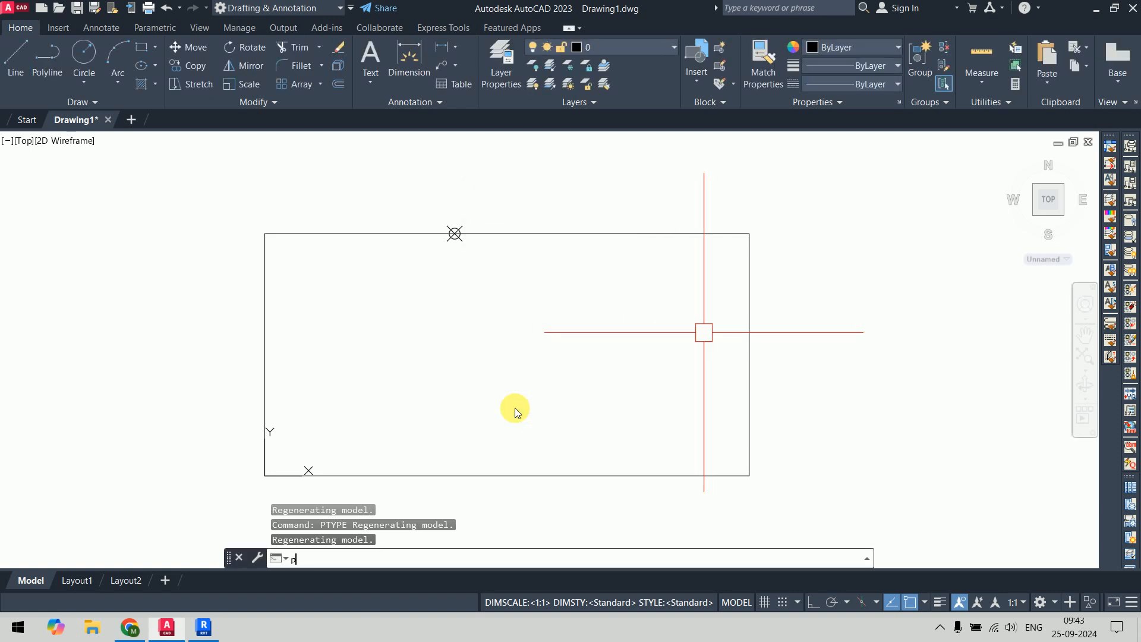
{"action": "type", "text": "p"}
{"action": "key", "text": "Return"}
{"action": "key", "text": "Escape"}
- Place one more point on the rectangle's upper edge and two points on its right edge
{"action": "type", "text": "po"}
{"action": "key", "text": "Return"}
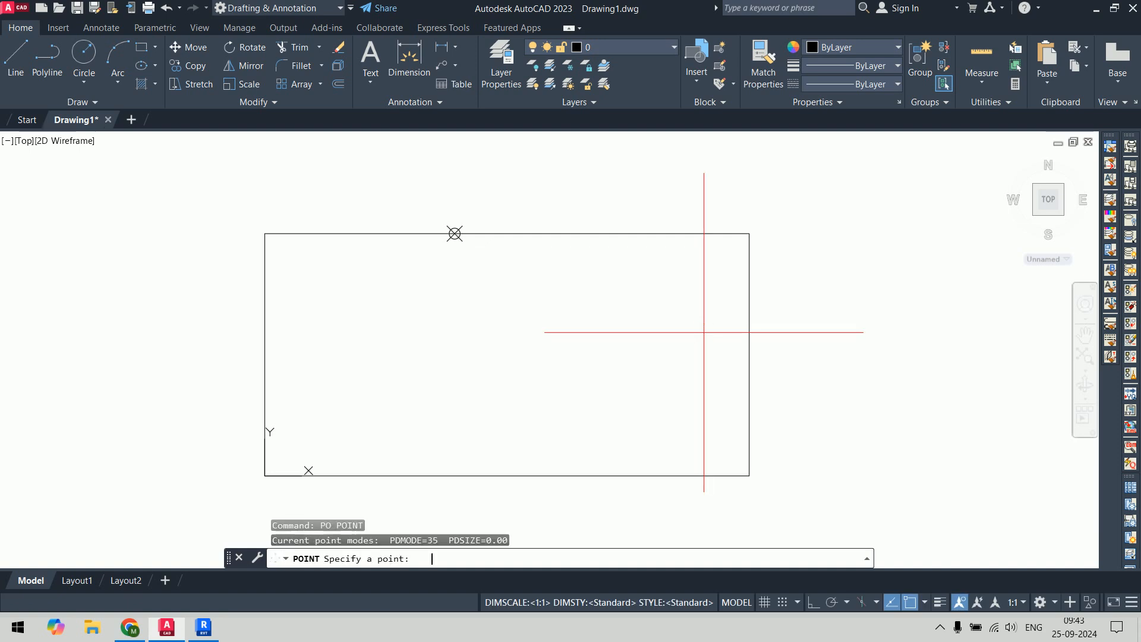
{"action": "left_click", "coordinate": [585, 234]}
{"action": "key", "text": "Return"}
{"action": "left_click", "coordinate": [750, 268]}
{"action": "key", "text": "Return"}
{"action": "left_click", "coordinate": [749, 400]}
{"action": "key", "text": "Return"}
- Place two points along the rectangle's lower edge, one on its left edge and one on the upper edge near the left corner
{"action": "left_click", "coordinate": [607, 476]}
{"action": "key", "text": "Return"}
{"action": "left_click", "coordinate": [468, 486]}
{"action": "key", "text": "Return"}
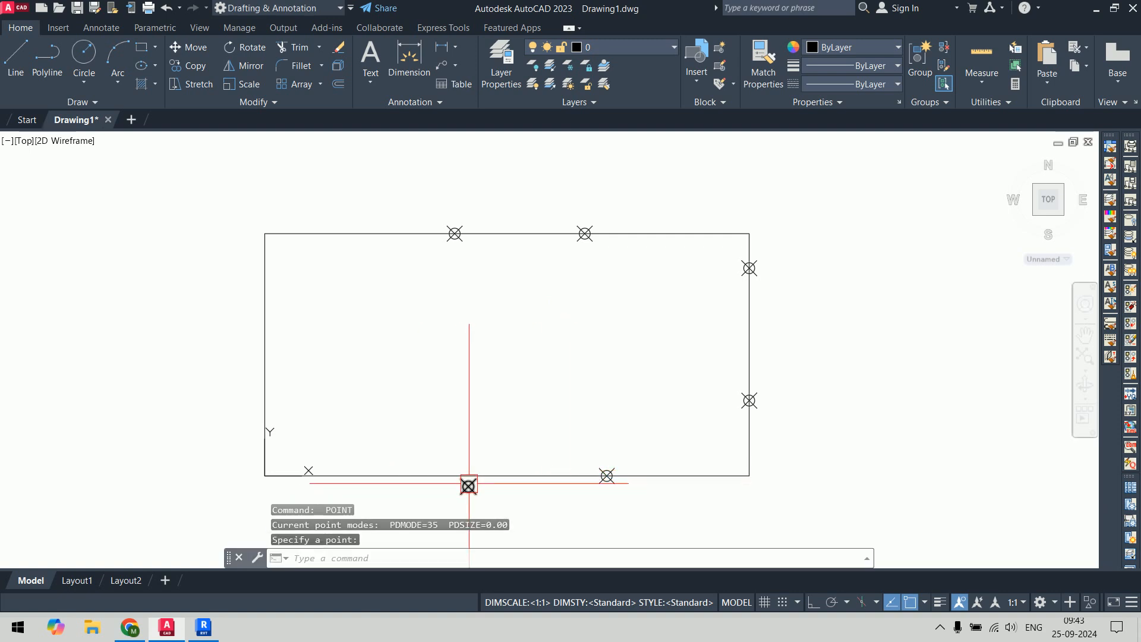
{"action": "left_click", "coordinate": [264, 354]}
{"action": "key", "text": "Return"}
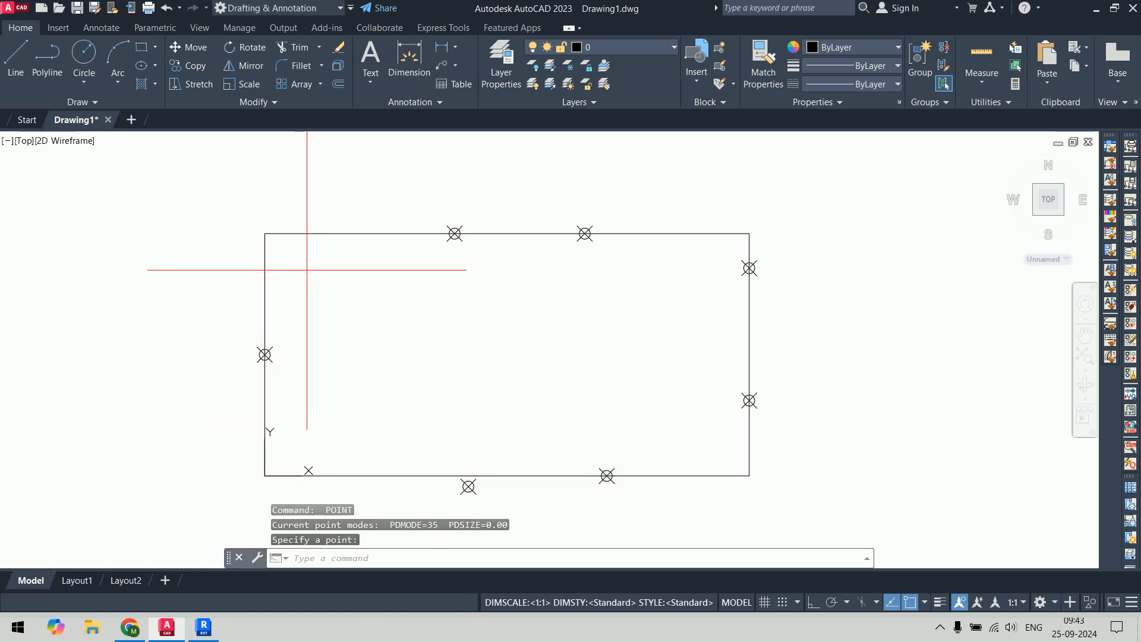
{"action": "left_click", "coordinate": [306, 233]}
{"action": "key", "text": "Return"}
- Place five points scattered across the inside of the rectangle
{"action": "left_click", "coordinate": [366, 317]}
{"action": "key", "text": "Return"}
{"action": "left_click", "coordinate": [659, 291]}
{"action": "key", "text": "Return"}
{"action": "left_click", "coordinate": [519, 328]}
{"action": "key", "text": "Return"}
{"action": "left_click", "coordinate": [399, 420]}
{"action": "key", "text": "Return"}
{"action": "left_click", "coordinate": [628, 410]}
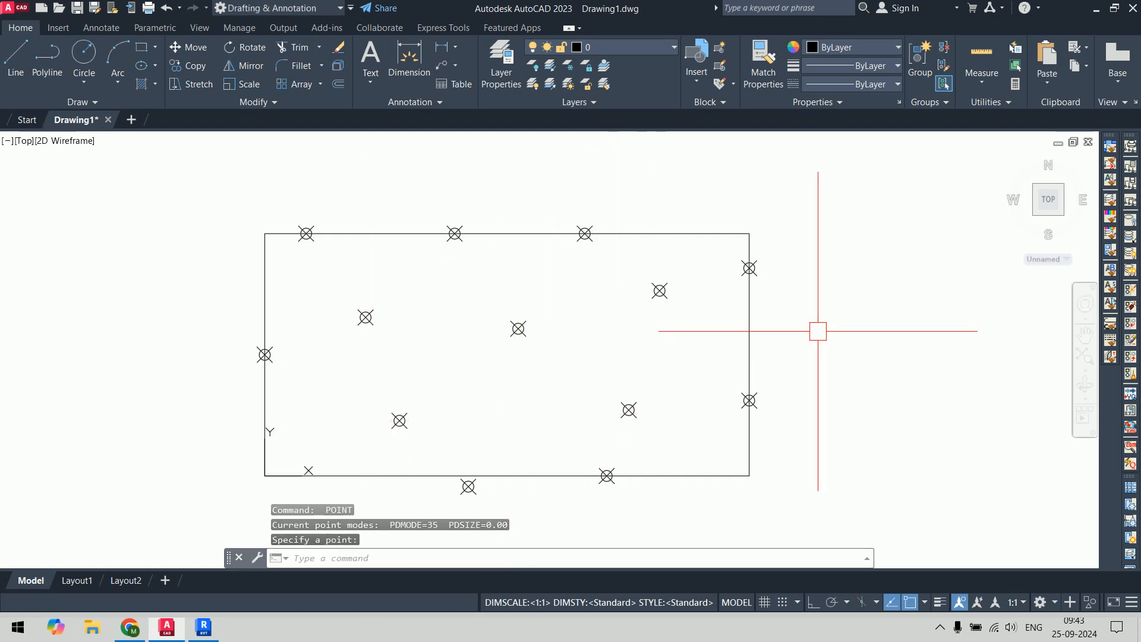
{"action": "key", "text": "Escape"}
{"action": "key", "text": "Escape"}
{"action": "middle_click_drag", "start_coordinate": [824, 330], "coordinate": [824, 315]}
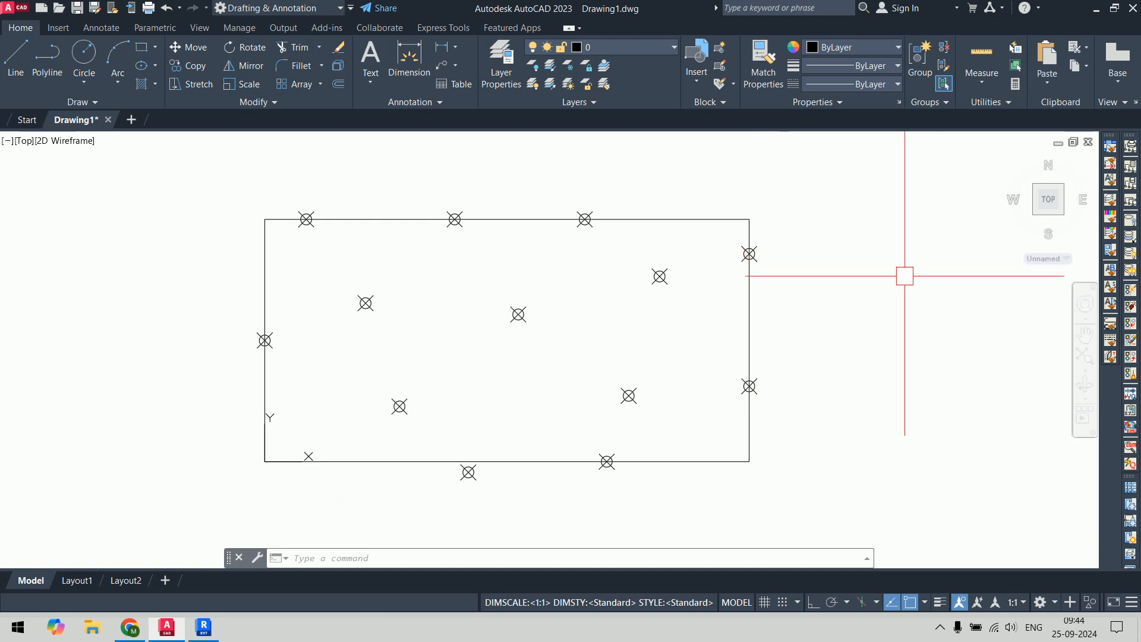
- Try deleting the rectangle around the points and undo the deletion
{"action": "left_click", "coordinate": [702, 218]}
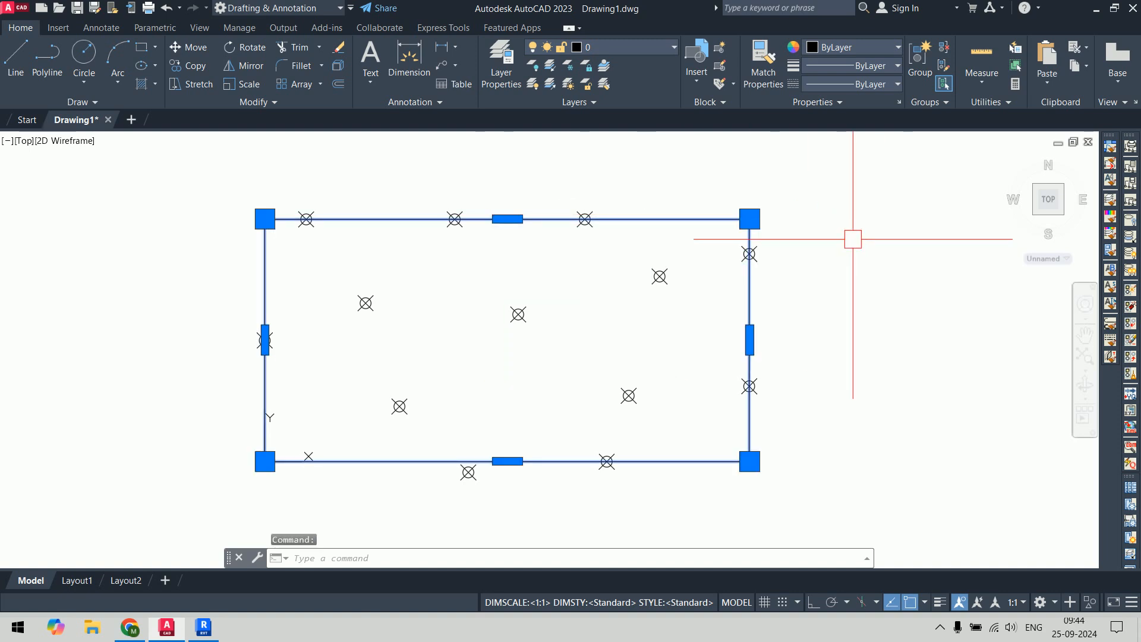
{"action": "key", "text": "Delete"}
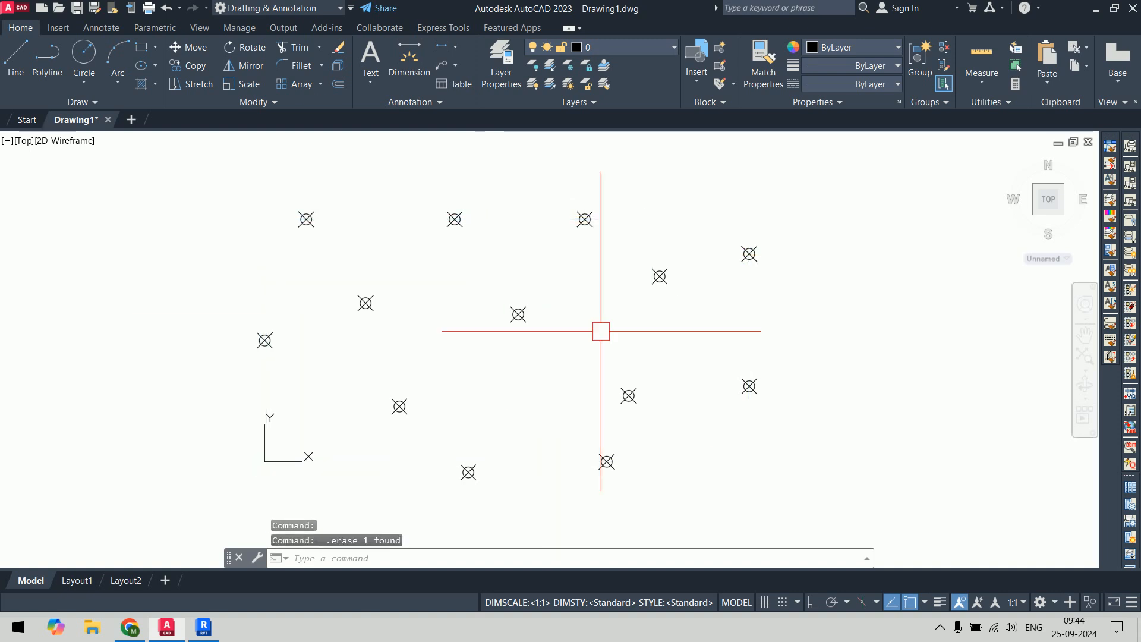
{"action": "key", "text": "ctrl+z"}
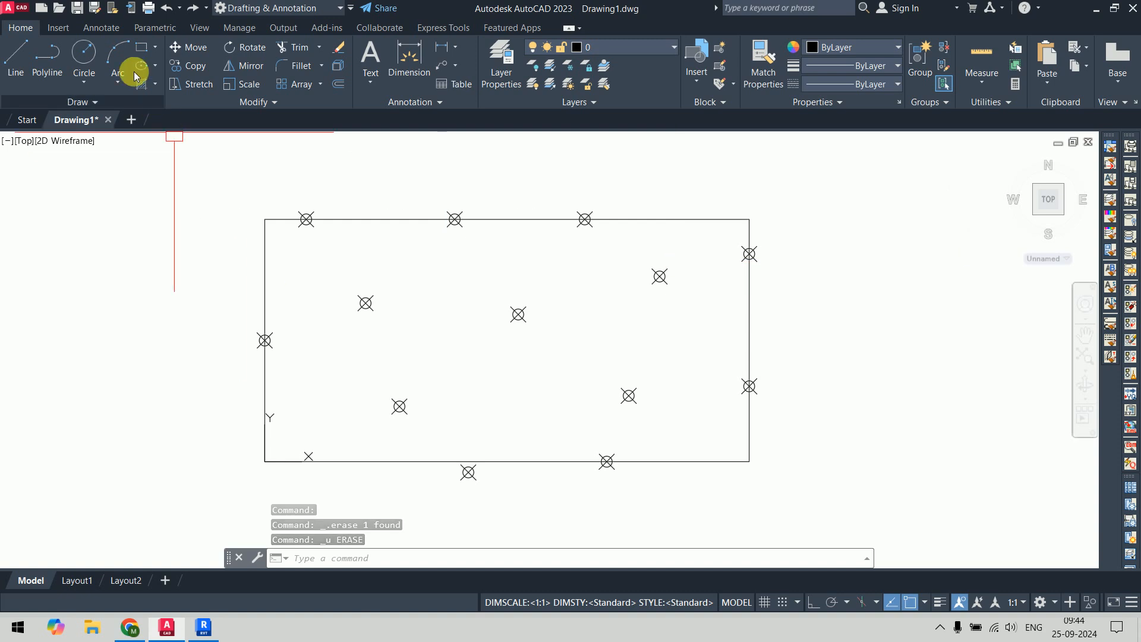
- Save the drawing to the Desktop as Drawing1.dwg
{"action": "left_click", "coordinate": [12, 13]}
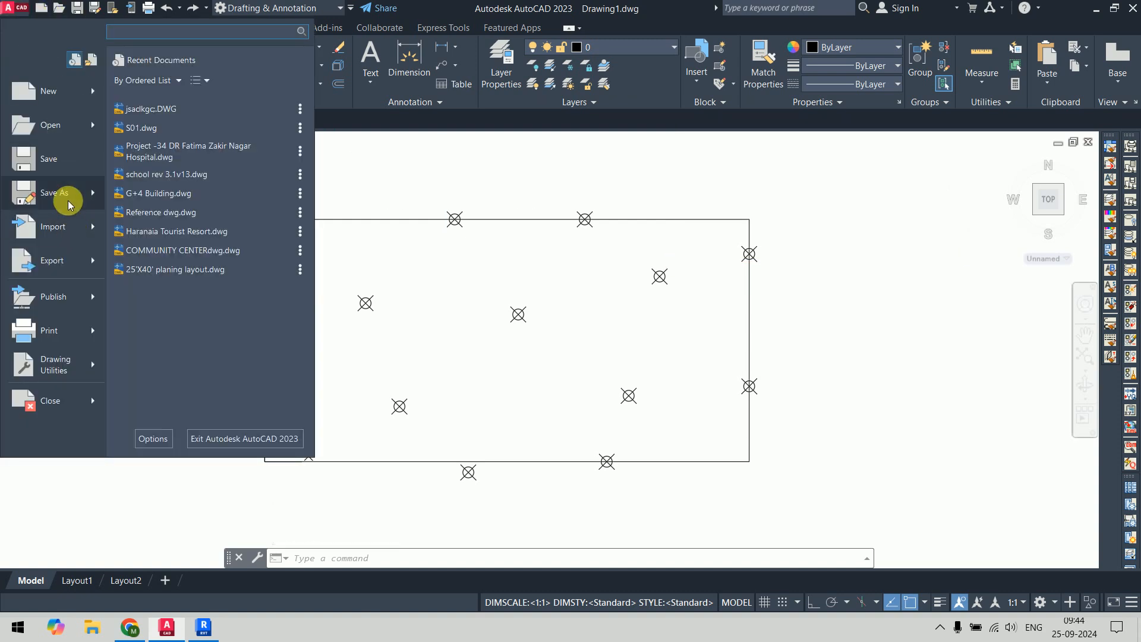
{"action": "left_click", "coordinate": [71, 196]}
{"action": "left_click", "coordinate": [365, 277]}
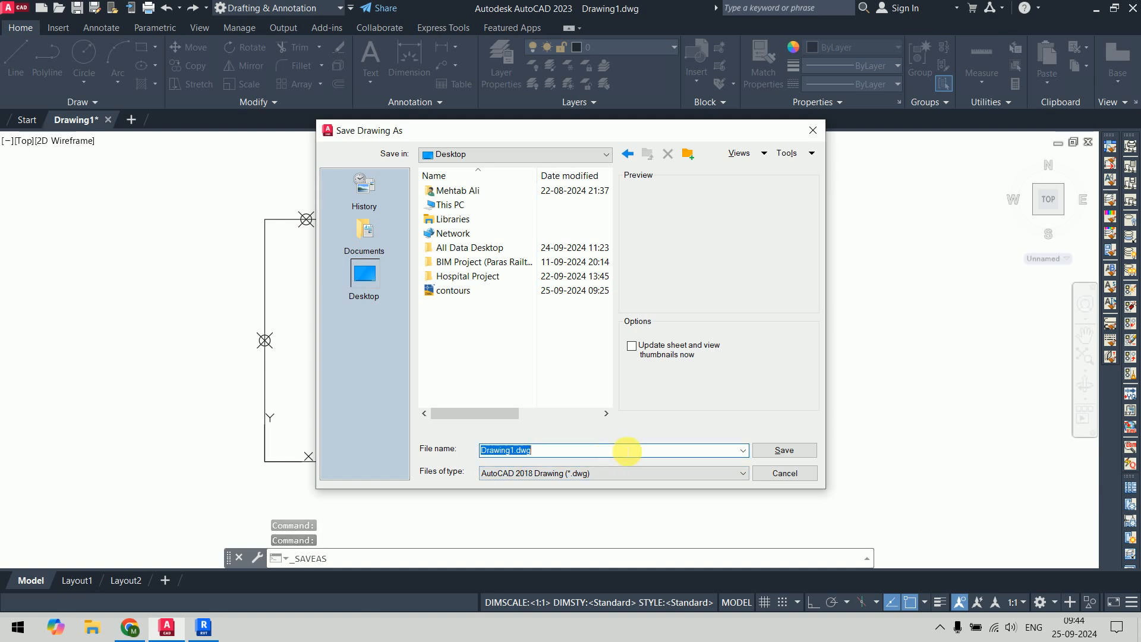
{"action": "left_click", "coordinate": [778, 450]}
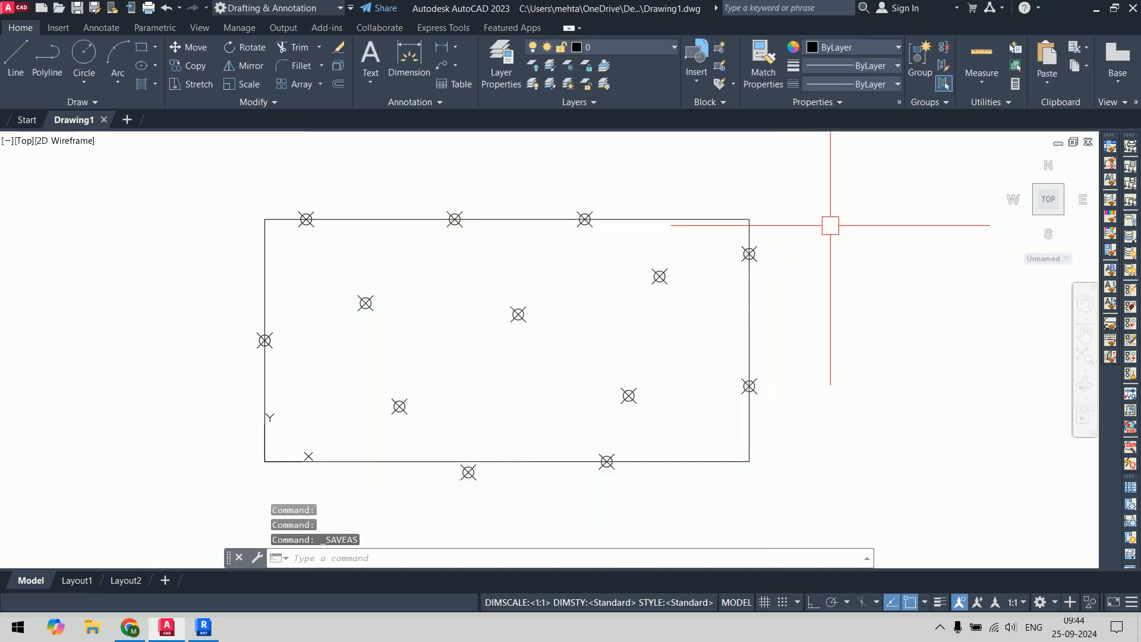
- Close AutoCAD, switch to Revit and create a new project
{"action": "left_click", "coordinate": [1133, 7]}
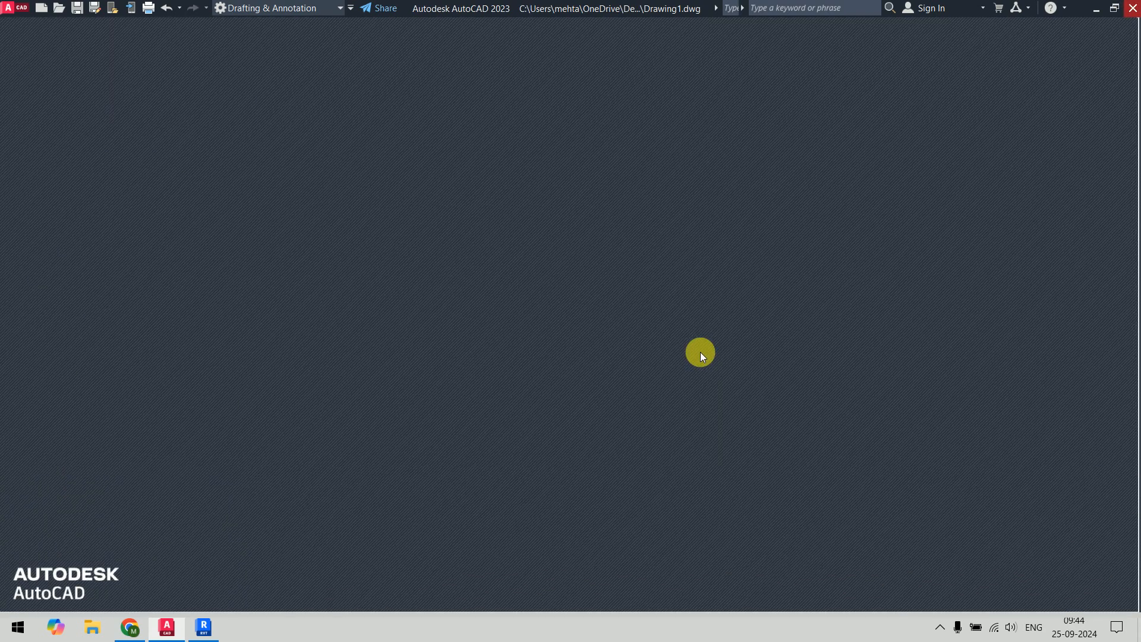
{"action": "left_click", "coordinate": [204, 627]}
{"action": "left_click", "coordinate": [107, 215]}
{"action": "left_click", "coordinate": [581, 144]}
{"action": "left_click", "coordinate": [581, 144]}
{"action": "left_click", "coordinate": [682, 152]}
{"action": "key", "text": "Escape"}
{"action": "left_click", "coordinate": [534, 233]}
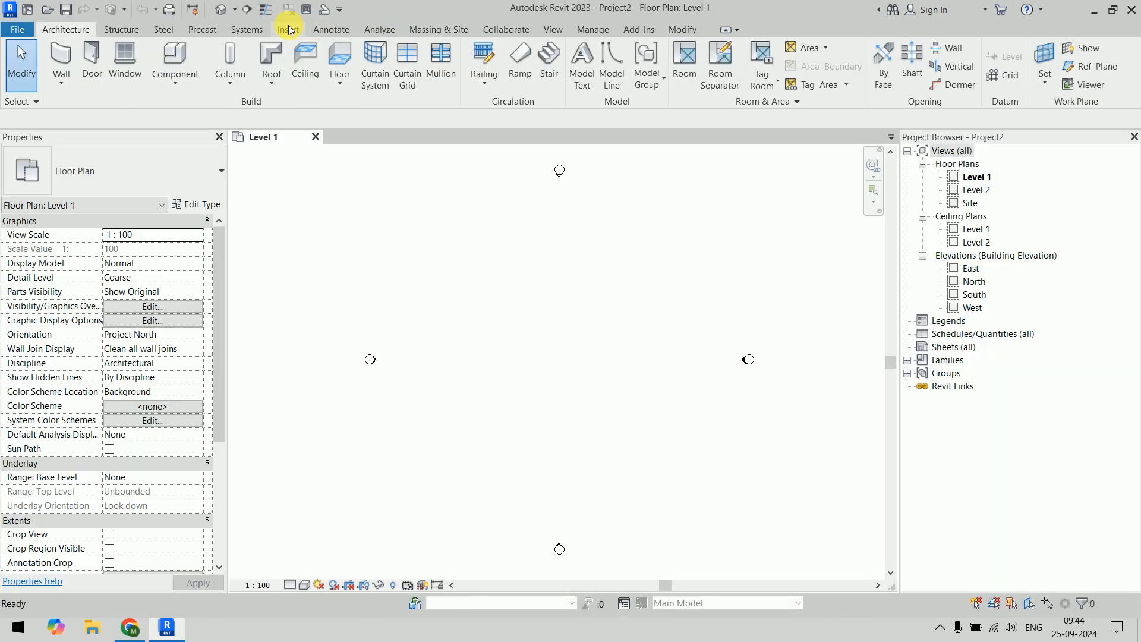
- Import Drawing1.dwg from the Desktop with Import CAD, using Auto - Center to Center positioning at Level 1
{"action": "left_click", "coordinate": [288, 29]}
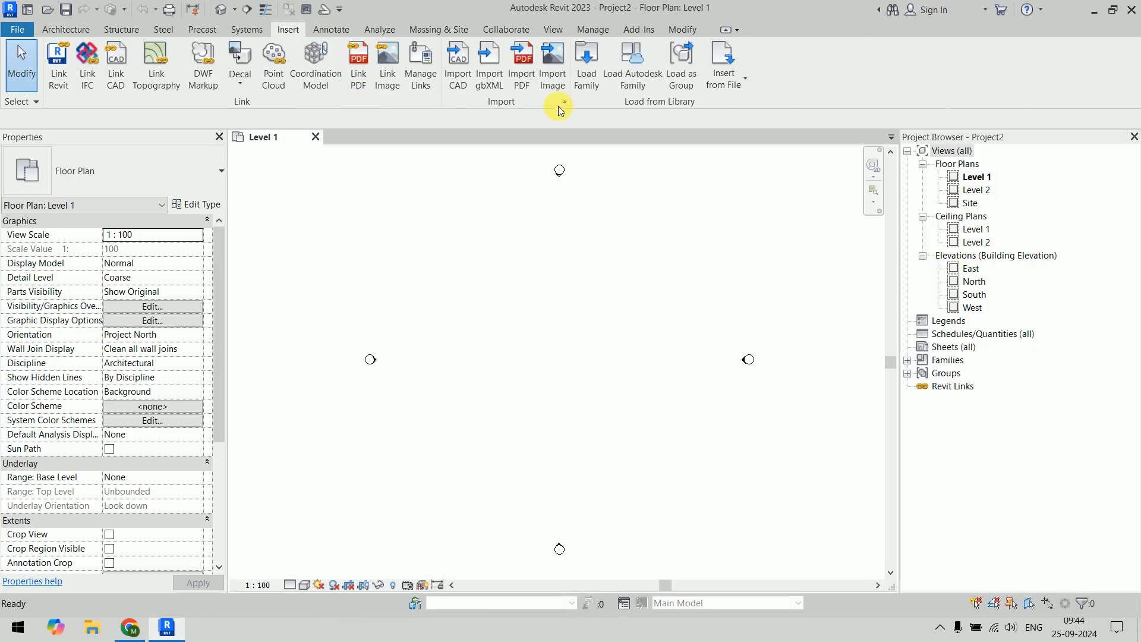
{"action": "left_click", "coordinate": [459, 79]}
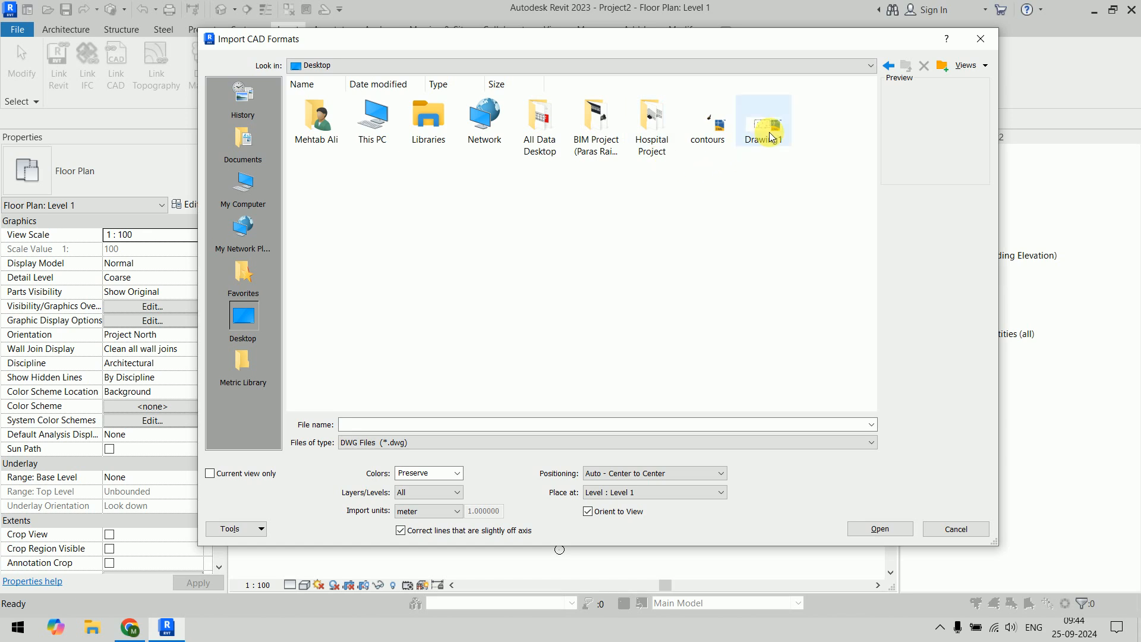
{"action": "left_click", "coordinate": [769, 132]}
{"action": "left_click", "coordinate": [697, 471]}
{"action": "left_click", "coordinate": [693, 473]}
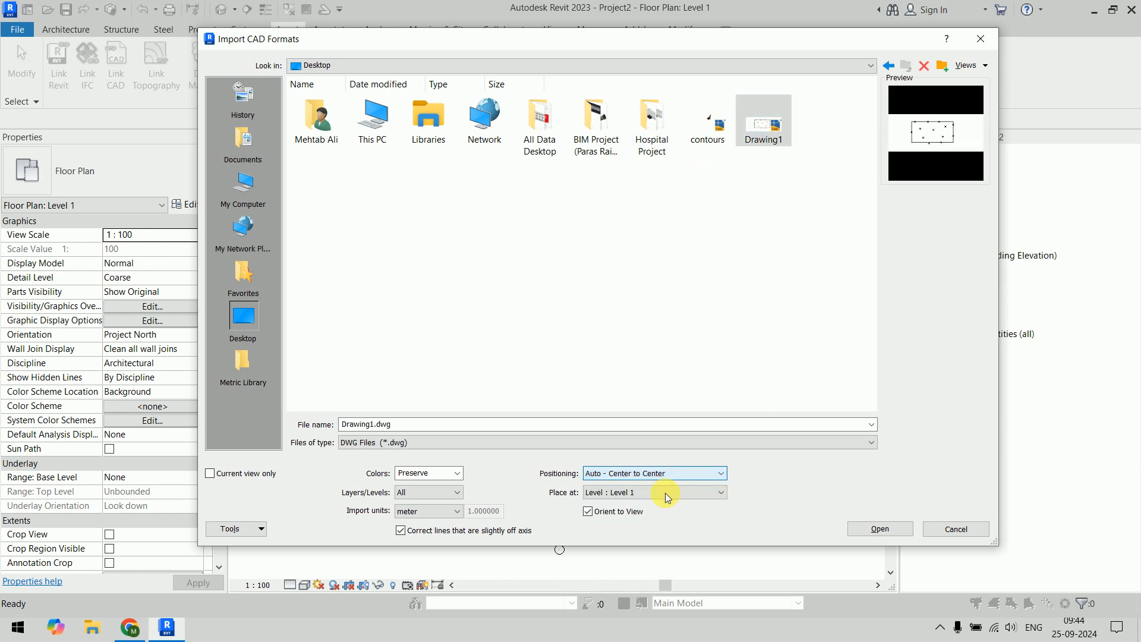
{"action": "left_click", "coordinate": [873, 531]}
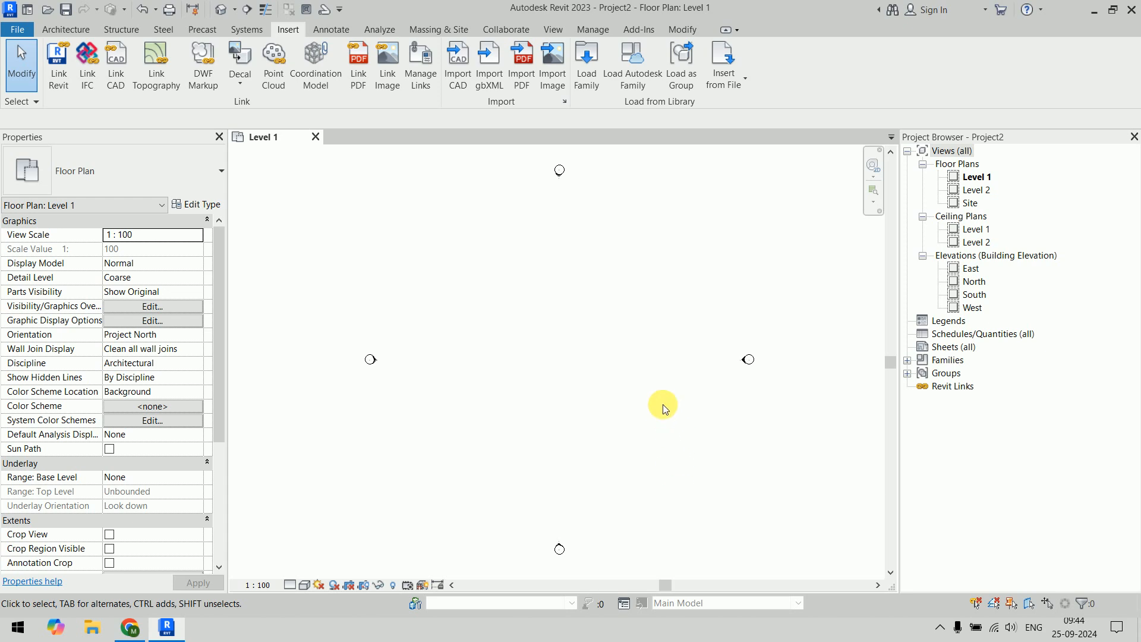
- Show the whole imported drawing in Level 1 and open the Site floor plan
{"action": "right_click", "coordinate": [543, 347]}
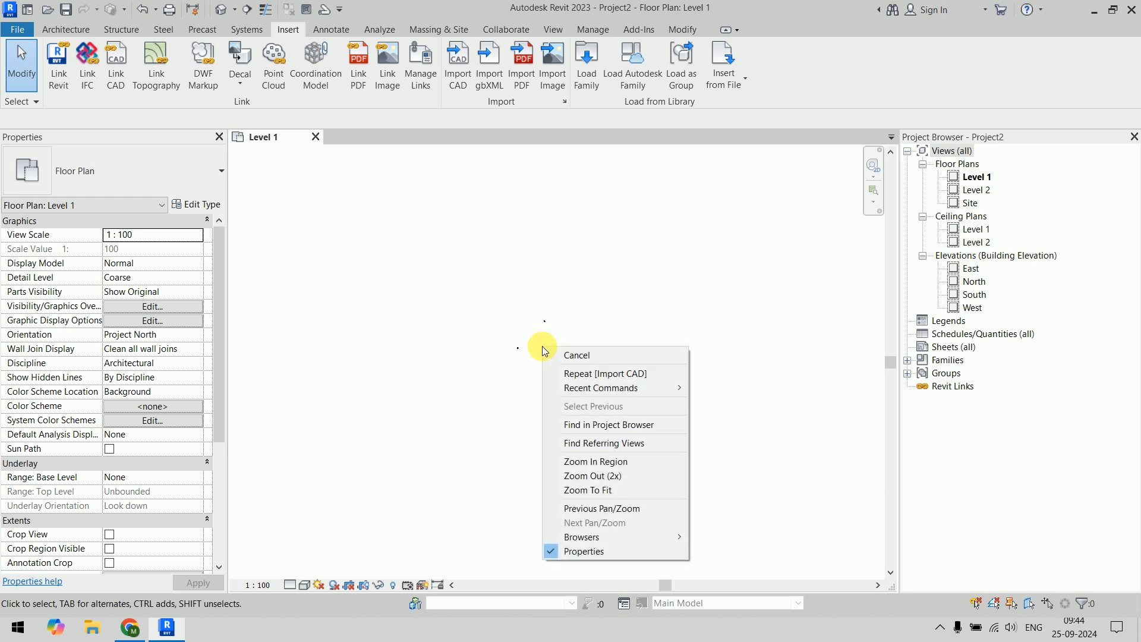
{"action": "left_click", "coordinate": [595, 491]}
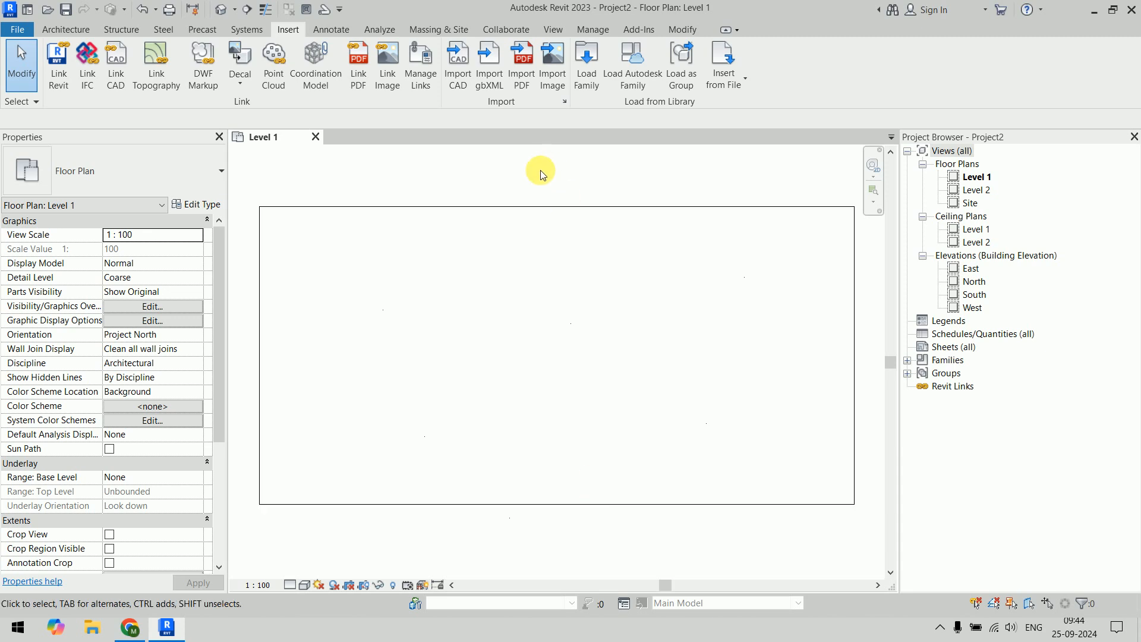
{"action": "left_click", "coordinate": [522, 208]}
{"action": "scroll", "coordinate": [565, 351], "scroll_direction": "down", "scroll_amount": 3}
{"action": "scroll", "coordinate": [566, 351], "scroll_direction": "up", "scroll_amount": 2}
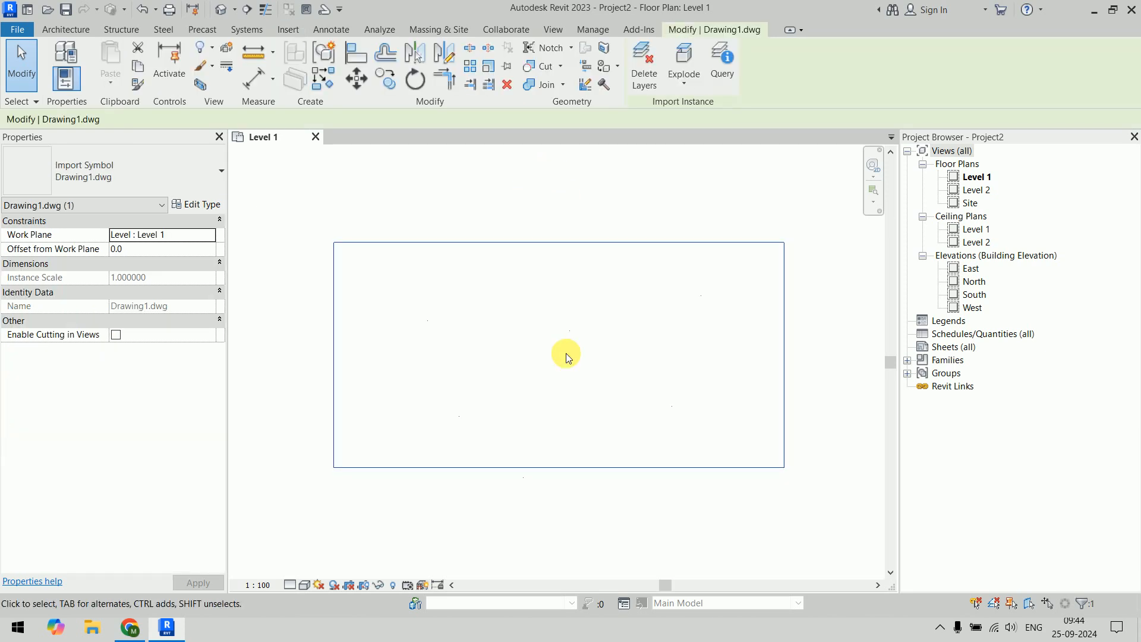
{"action": "double_click", "coordinate": [971, 203]}
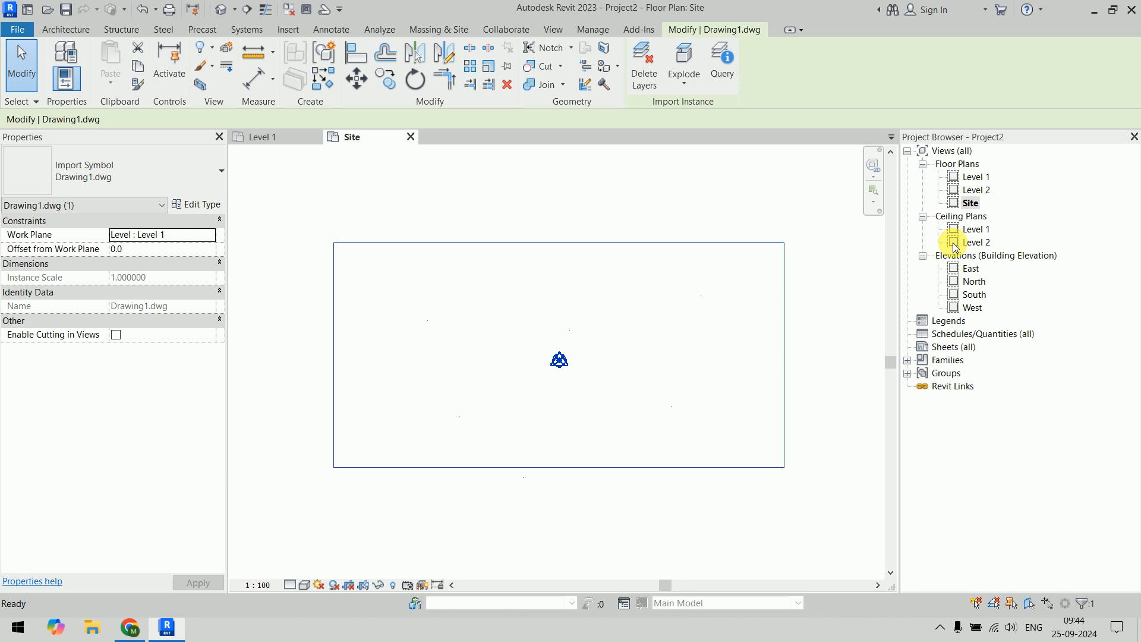
- Examine the imported rectangle and its points in the Site floor plan
{"action": "left_click", "coordinate": [579, 531]}
{"action": "scroll", "coordinate": [384, 480], "scroll_direction": "up", "scroll_amount": 4}
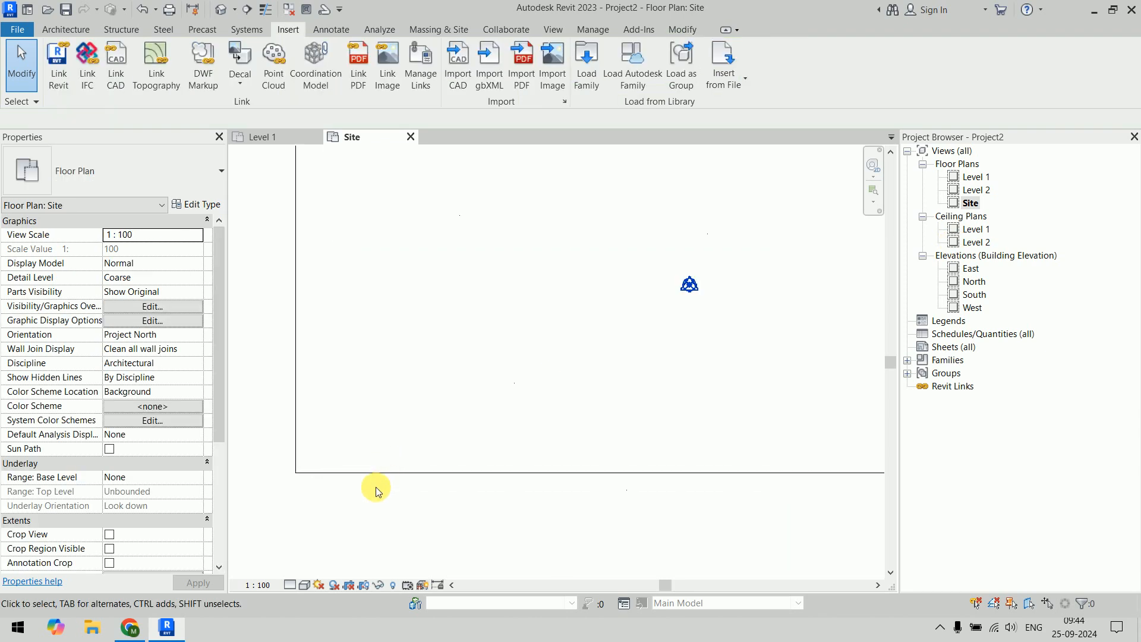
{"action": "scroll", "coordinate": [364, 475], "scroll_direction": "down", "scroll_amount": 2}
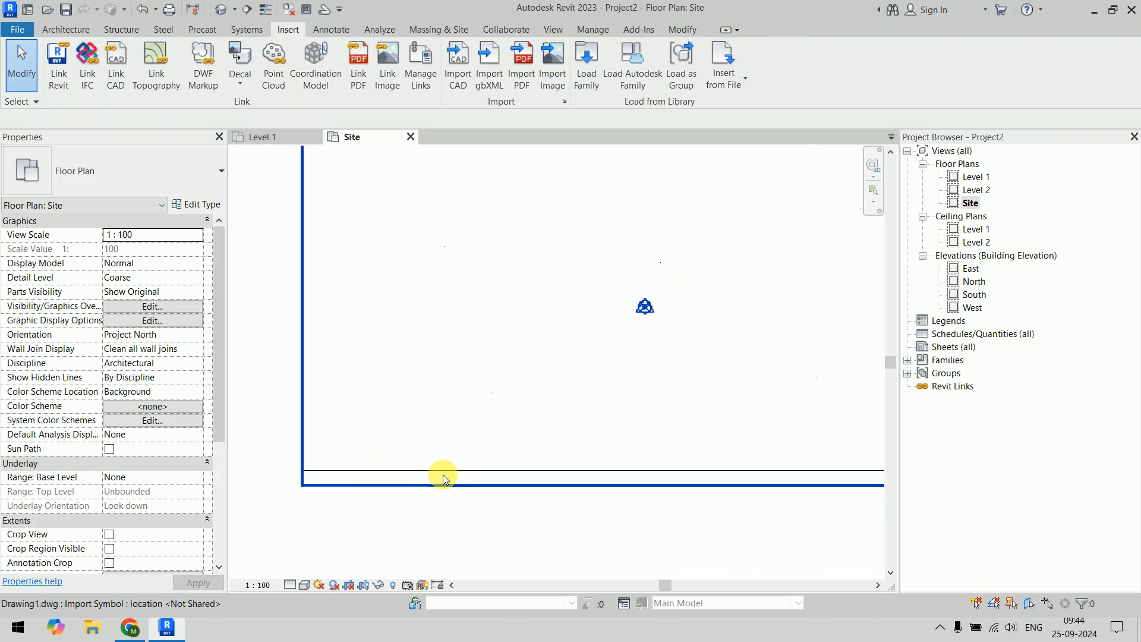
{"action": "left_click", "coordinate": [443, 474]}
{"action": "scroll", "coordinate": [444, 475], "scroll_direction": "down", "scroll_amount": 2}
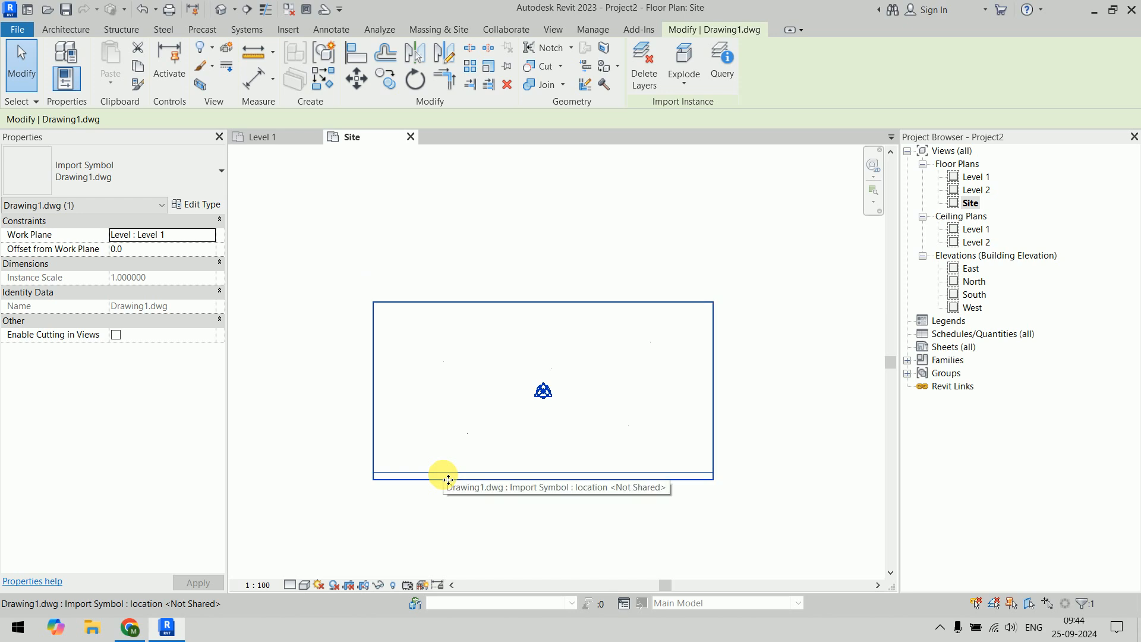
{"action": "left_click", "coordinate": [505, 520]}
{"action": "scroll", "coordinate": [706, 297], "scroll_direction": "up", "scroll_amount": 6}
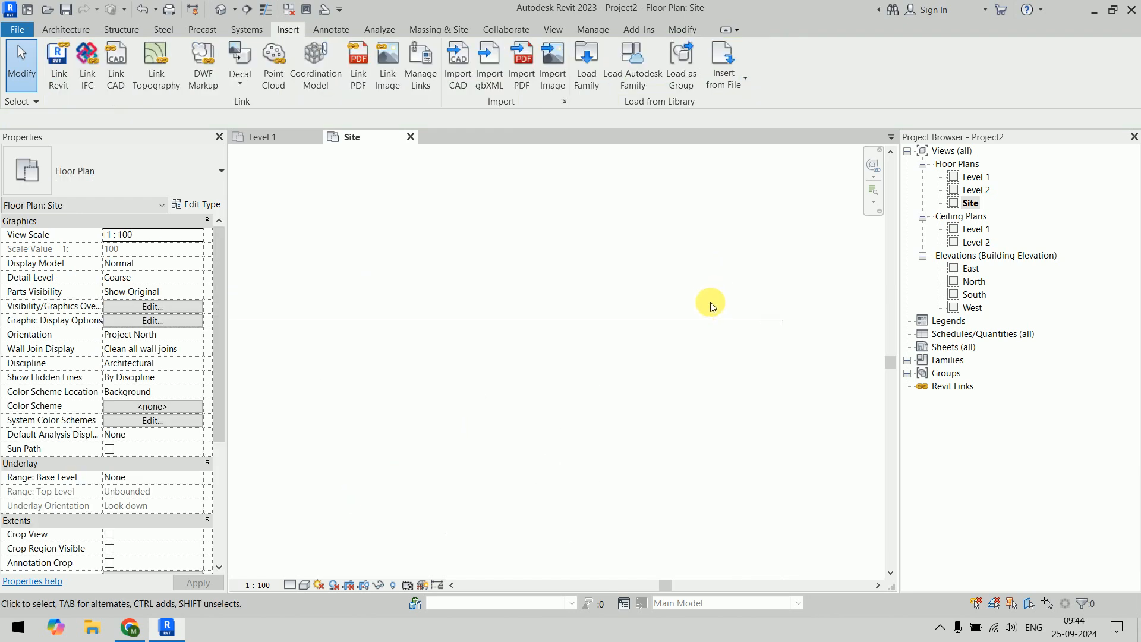
{"action": "scroll", "coordinate": [704, 327], "scroll_direction": "up", "scroll_amount": 2}
{"action": "scroll", "coordinate": [602, 343], "scroll_direction": "up", "scroll_amount": 4}
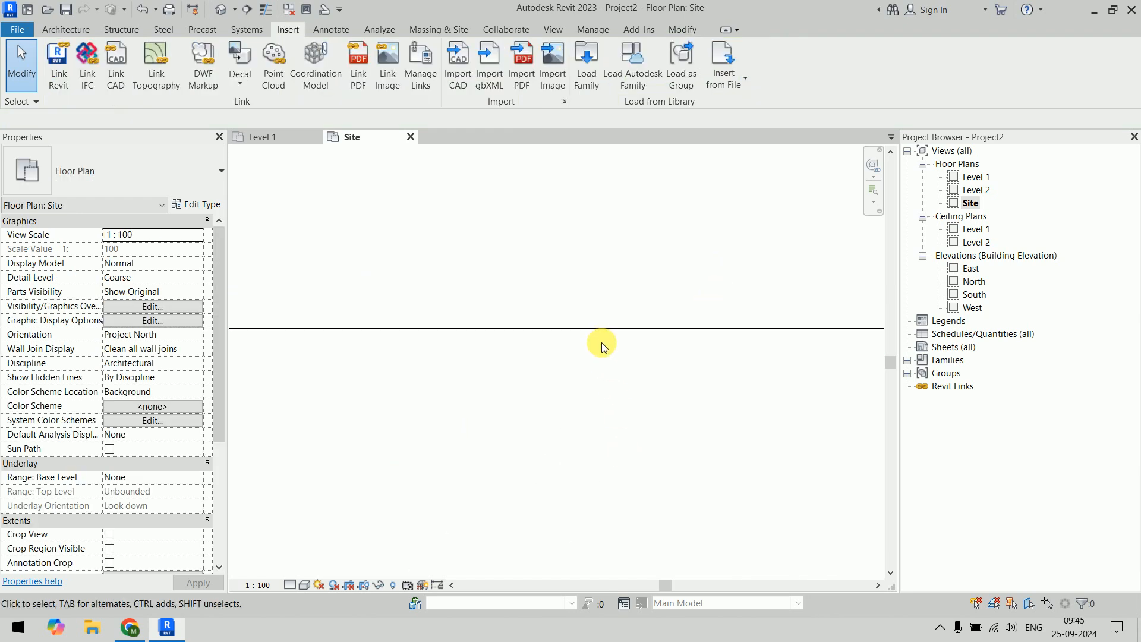
{"action": "scroll", "coordinate": [601, 343], "scroll_direction": "down", "scroll_amount": 5}
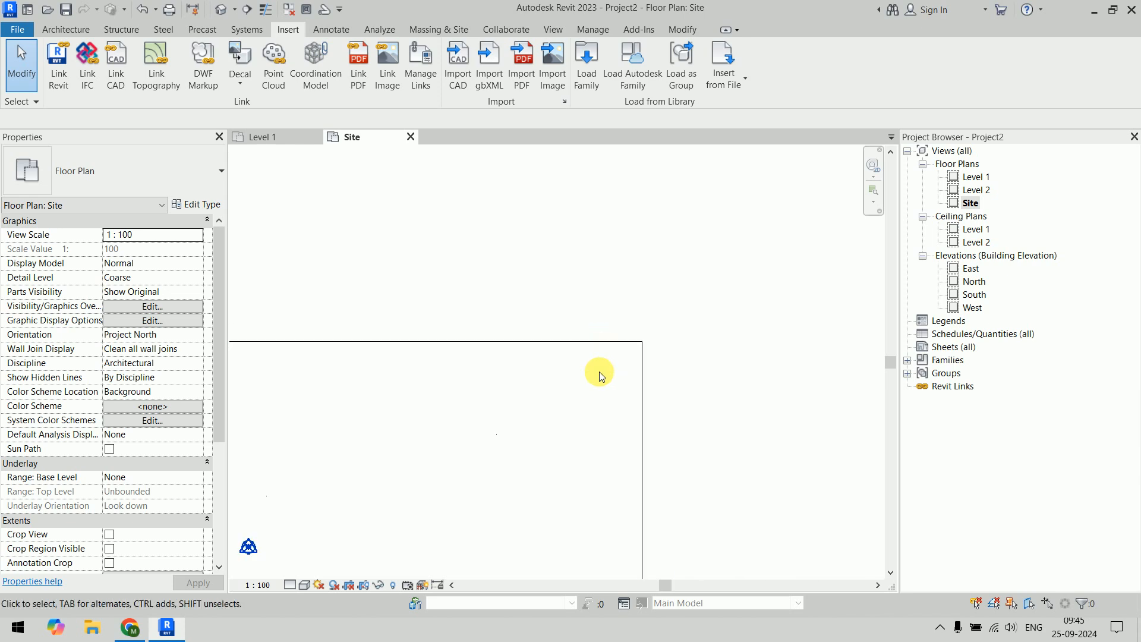
{"action": "middle_click_drag", "start_coordinate": [570, 434], "coordinate": [690, 296]}
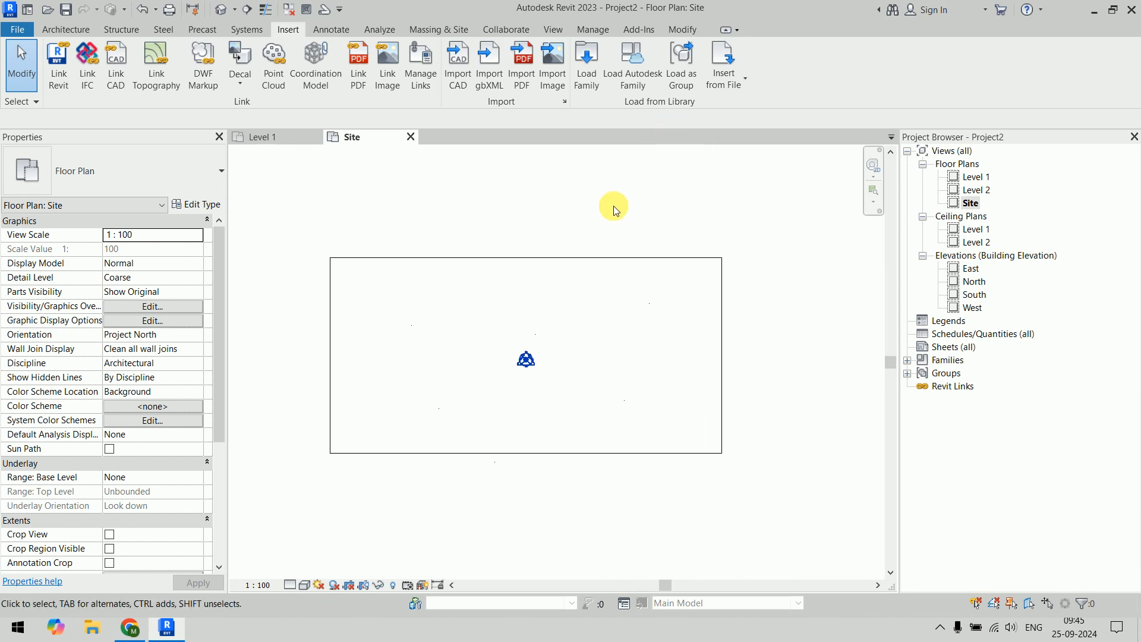
- Set the Site floor plan's detail level to Fine and its visual style to Wireframe
{"action": "left_click", "coordinate": [283, 585]}
{"action": "left_click", "coordinate": [287, 586]}
{"action": "left_click", "coordinate": [300, 572]}
{"action": "left_click", "coordinate": [304, 586]}
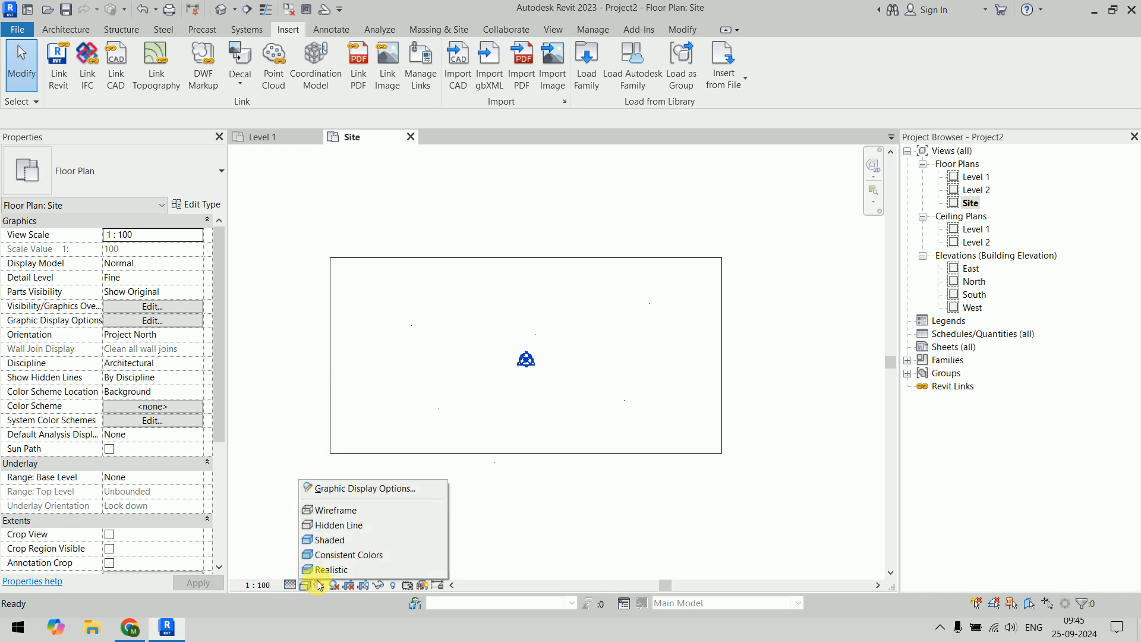
{"action": "left_click", "coordinate": [362, 512]}
{"action": "scroll", "coordinate": [359, 441], "scroll_direction": "up", "scroll_amount": 5}
{"action": "scroll", "coordinate": [542, 443], "scroll_direction": "up", "scroll_amount": 3}
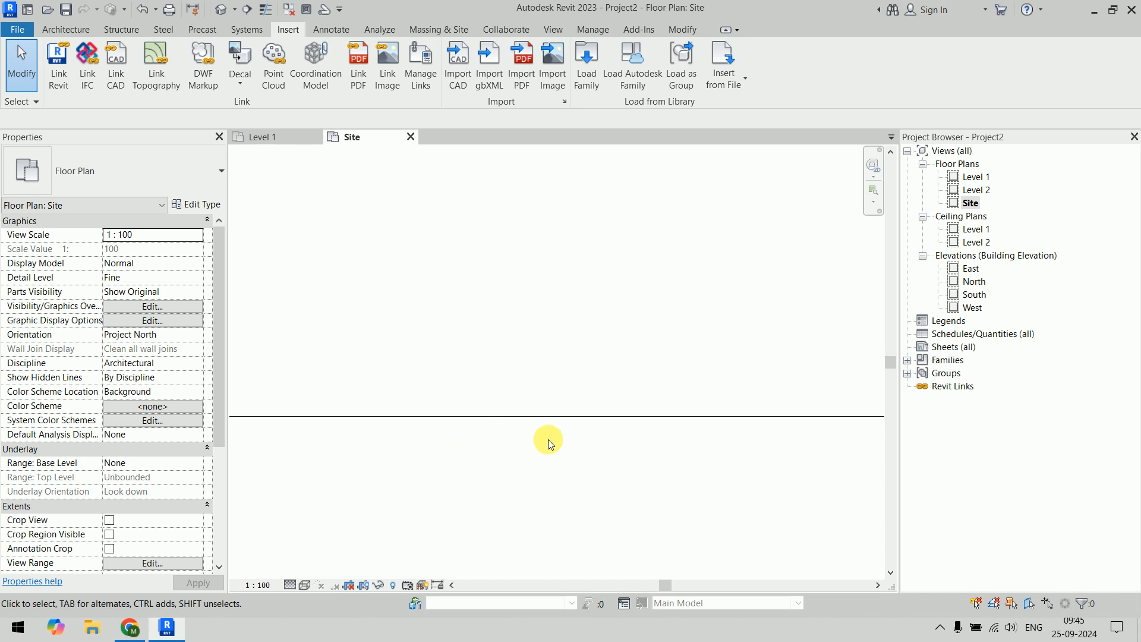
{"action": "scroll", "coordinate": [624, 340], "scroll_direction": "up", "scroll_amount": 2}
{"action": "scroll", "coordinate": [624, 340], "scroll_direction": "up", "scroll_amount": 3}
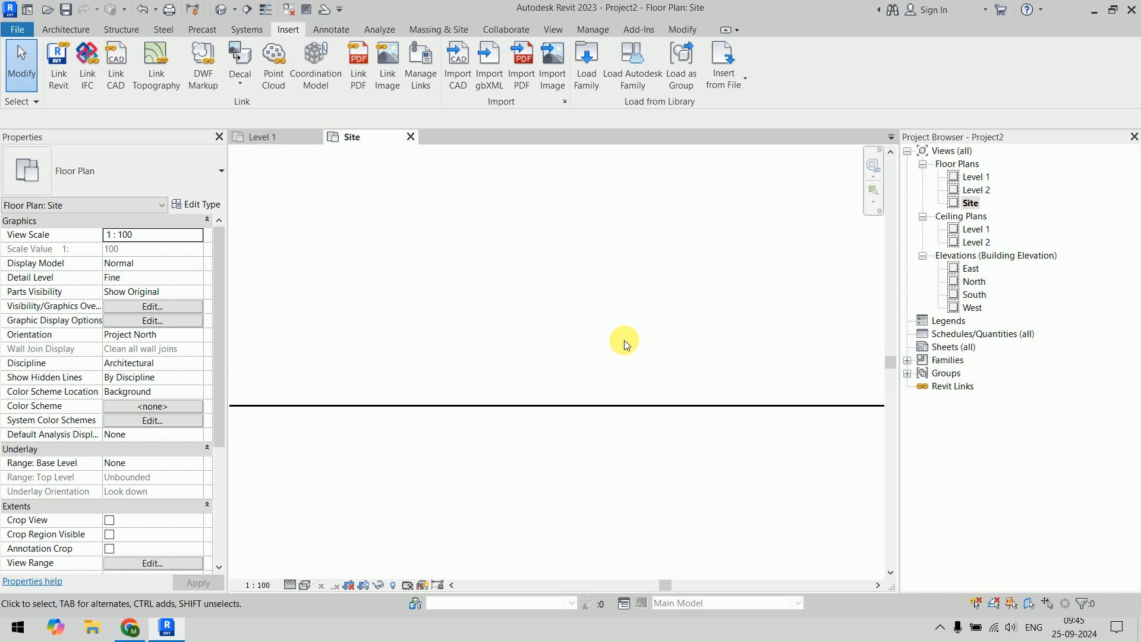
- Examine the imported rectangle's edges, corner and points in the Site floor plan
{"action": "scroll", "coordinate": [701, 350], "scroll_direction": "down", "scroll_amount": 2}
{"action": "middle_click_drag", "start_coordinate": [475, 328], "coordinate": [332, 302]}
{"action": "middle_click_drag", "start_coordinate": [697, 326], "coordinate": [297, 354]}
{"action": "middle_click_drag", "start_coordinate": [674, 356], "coordinate": [253, 351]}
{"action": "middle_click_drag", "start_coordinate": [655, 379], "coordinate": [539, 382]}
{"action": "middle_click_drag", "start_coordinate": [759, 395], "coordinate": [667, 453]}
{"action": "middle_click_drag", "start_coordinate": [692, 456], "coordinate": [594, 387]}
{"action": "scroll", "coordinate": [582, 423], "scroll_direction": "up", "scroll_amount": 3}
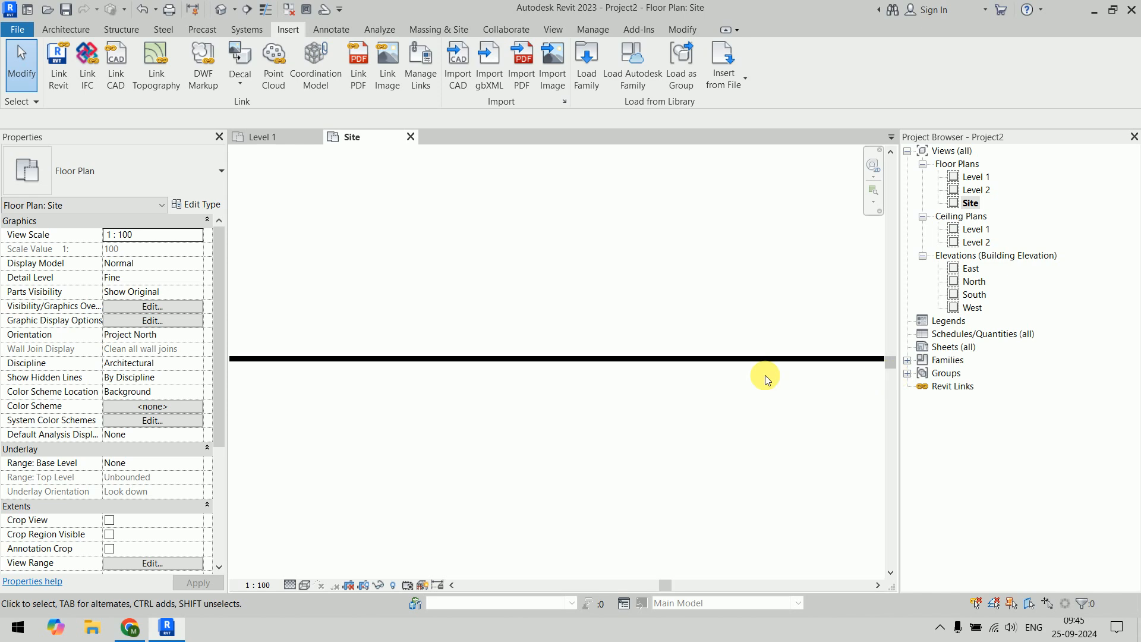
{"action": "middle_click_drag", "start_coordinate": [741, 356], "coordinate": [454, 415]}
{"action": "middle_click_drag", "start_coordinate": [717, 410], "coordinate": [505, 427]}
{"action": "scroll", "coordinate": [576, 414], "scroll_direction": "down", "scroll_amount": 3}
{"action": "scroll", "coordinate": [579, 417], "scroll_direction": "down", "scroll_amount": 3}
{"action": "scroll", "coordinate": [616, 432], "scroll_direction": "down", "scroll_amount": 5}
{"action": "scroll", "coordinate": [624, 431], "scroll_direction": "down", "scroll_amount": 2}
{"action": "middle_click_drag", "start_coordinate": [683, 380], "coordinate": [562, 437]}
{"action": "scroll", "coordinate": [561, 434], "scroll_direction": "down", "scroll_amount": 4}
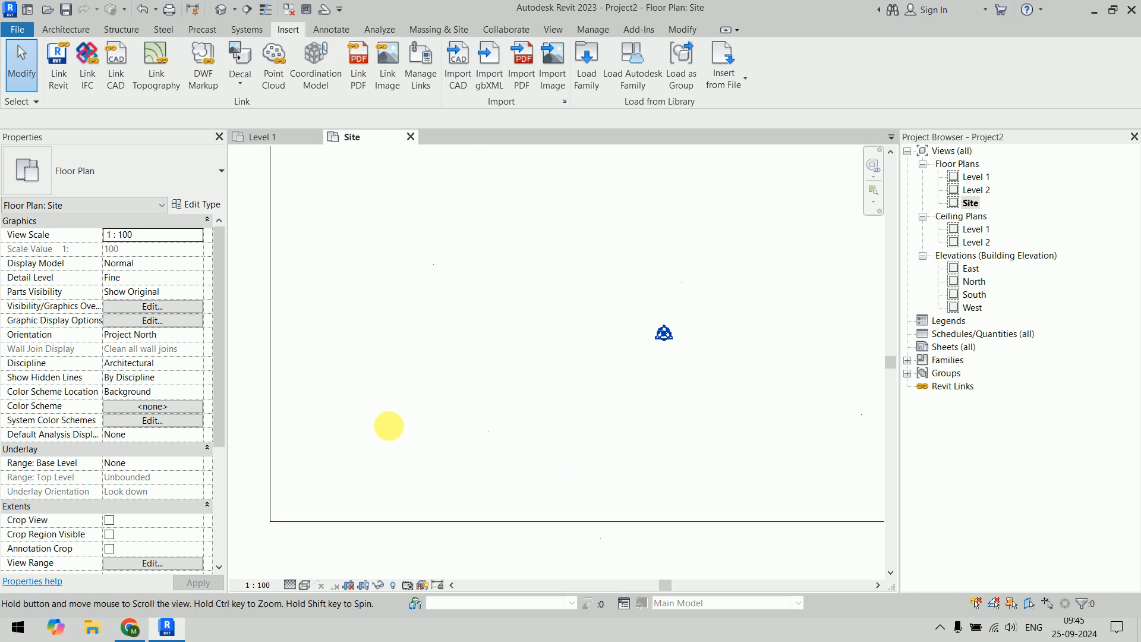
{"action": "left_click", "coordinate": [459, 292]}
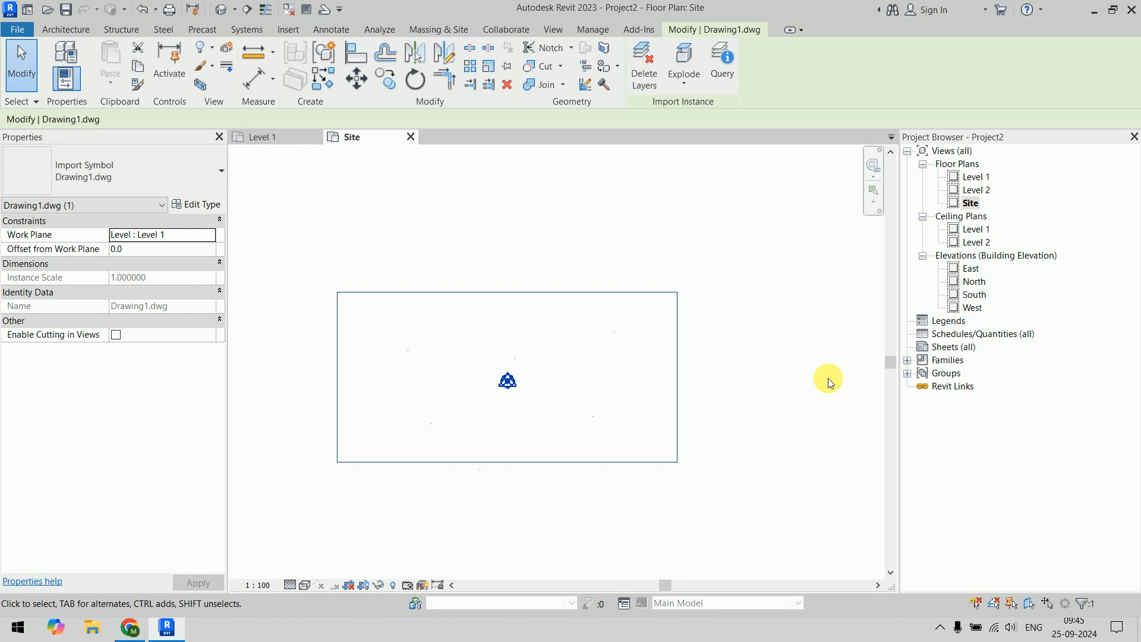
{"action": "left_click", "coordinate": [829, 378]}
{"action": "scroll", "coordinate": [658, 291], "scroll_direction": "up", "scroll_amount": 4}
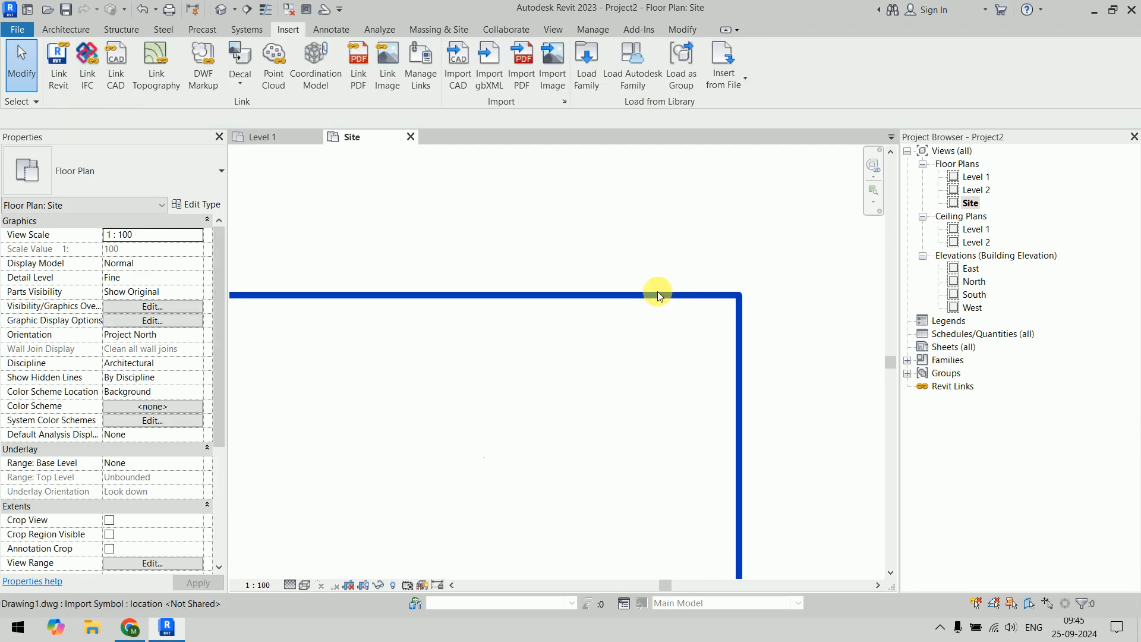
{"action": "scroll", "coordinate": [663, 351], "scroll_direction": "up", "scroll_amount": 2}
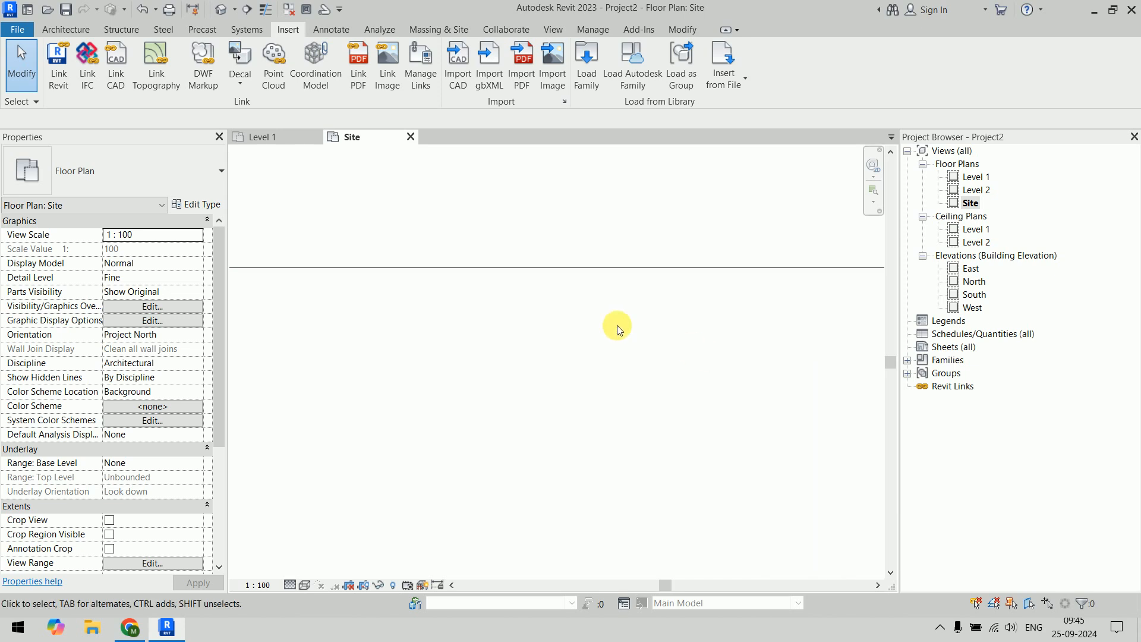
{"action": "left_click", "coordinate": [535, 268]}
{"action": "left_click", "coordinate": [656, 84]}
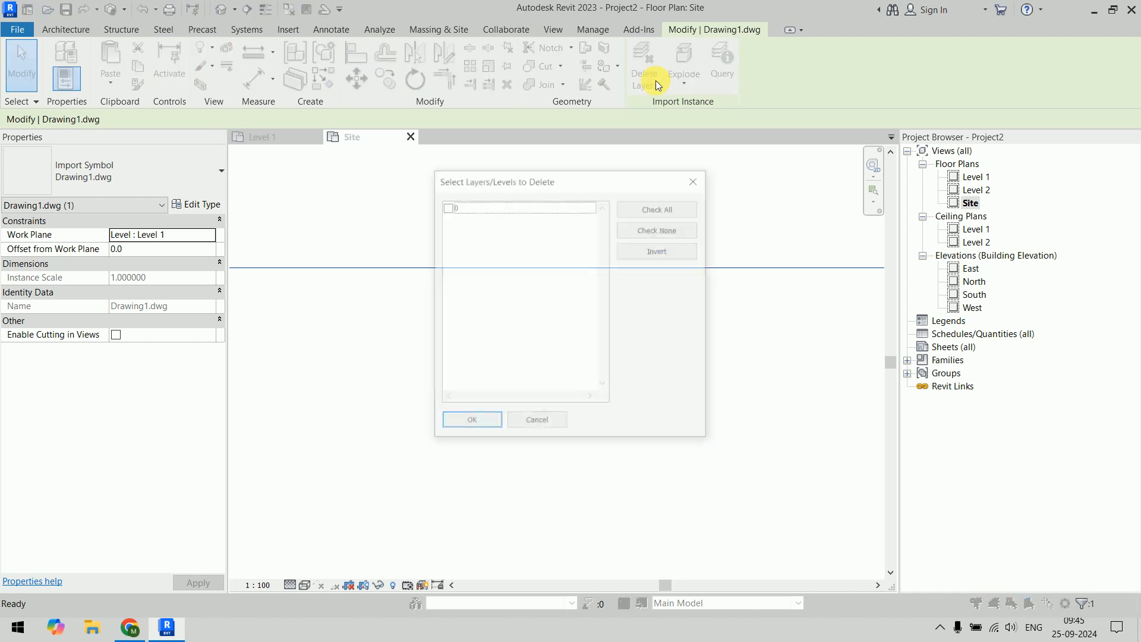
{"action": "left_click", "coordinate": [691, 179]}
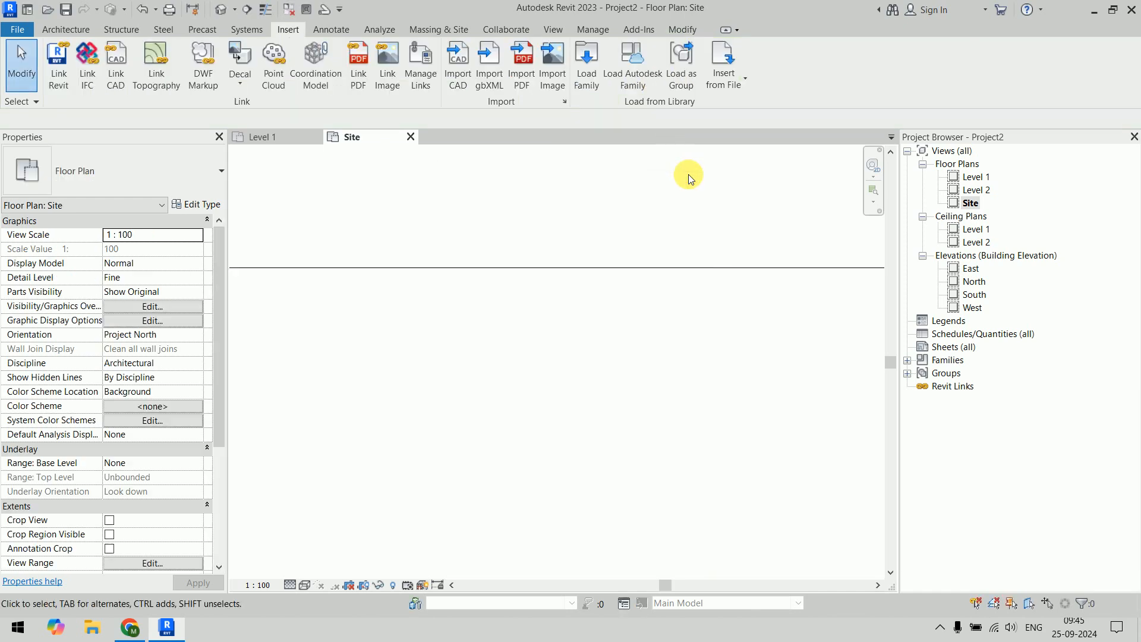
- Explode the imported Drawing1.dwg and inspect the resulting rectangle lines in the Site floor plan
{"action": "left_click", "coordinate": [661, 268]}
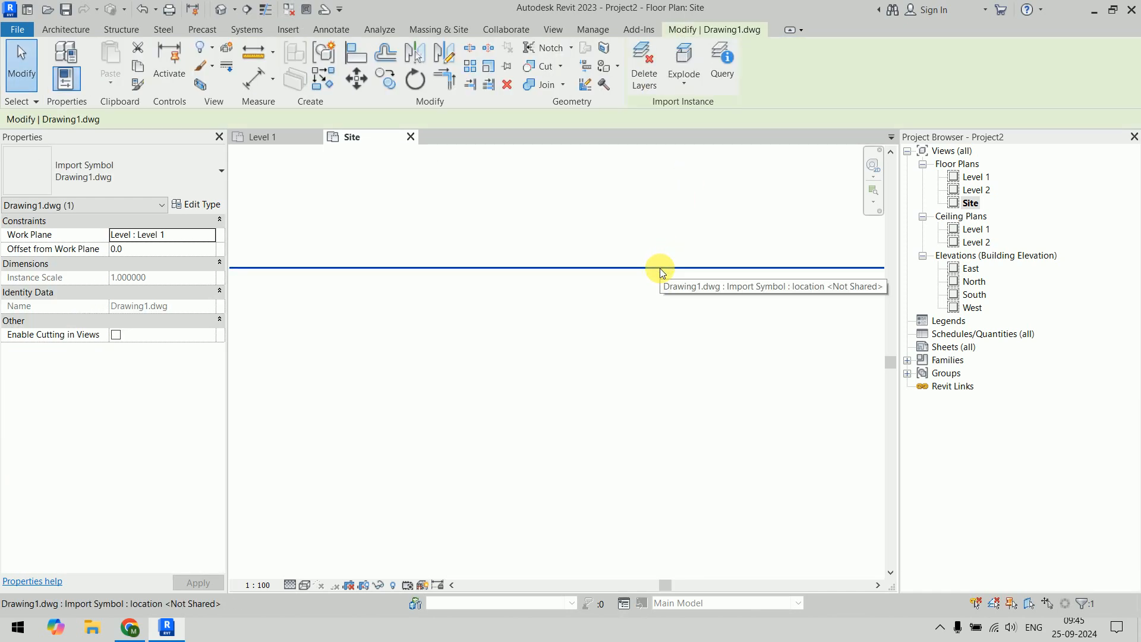
{"action": "left_click", "coordinate": [686, 62]}
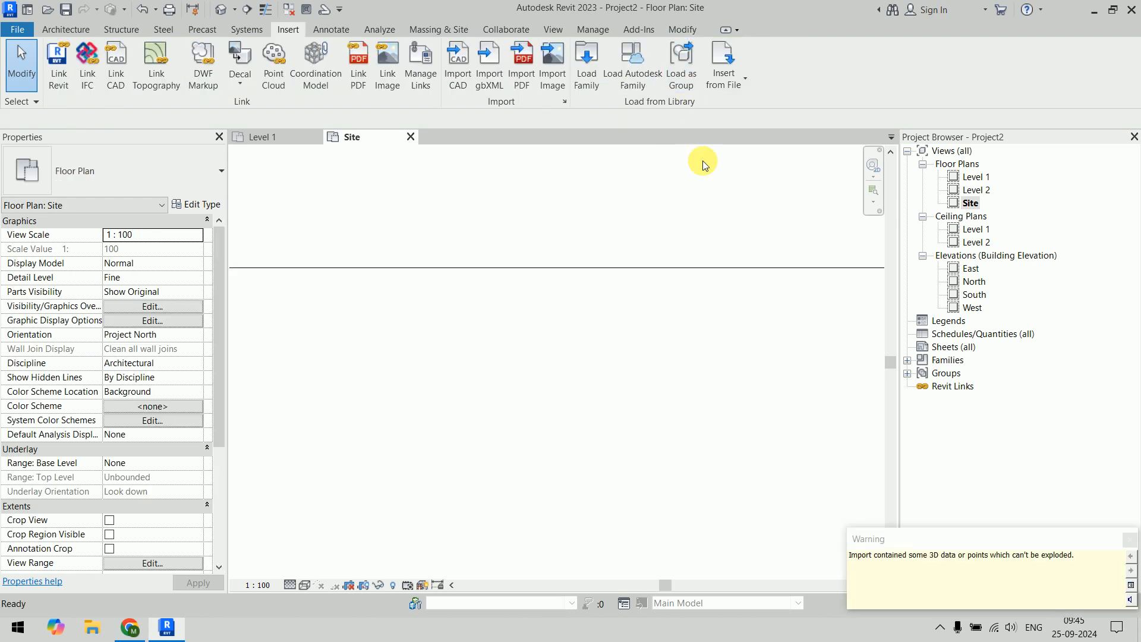
{"action": "middle_click_drag", "start_coordinate": [651, 291], "coordinate": [443, 213]}
{"action": "scroll", "coordinate": [477, 175], "scroll_direction": "up", "scroll_amount": 3}
{"action": "scroll", "coordinate": [397, 222], "scroll_direction": "up", "scroll_amount": 3}
{"action": "scroll", "coordinate": [450, 210], "scroll_direction": "up", "scroll_amount": 6}
{"action": "scroll", "coordinate": [605, 186], "scroll_direction": "down", "scroll_amount": 3}
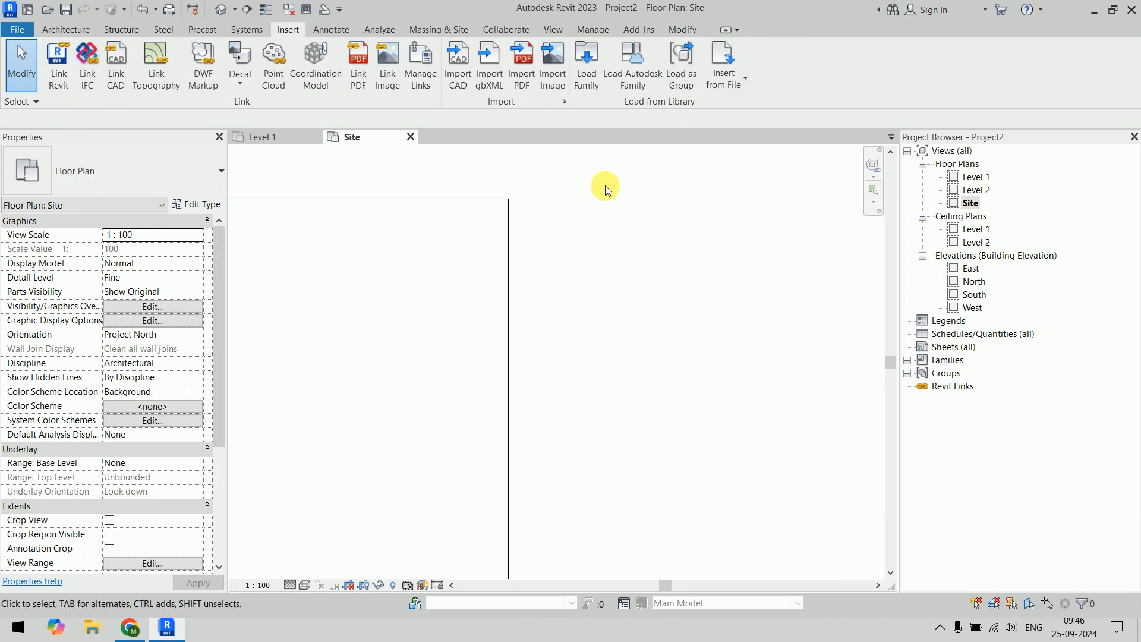
- Delete the exploded rectangle together with the elevation markers and their views from the Site floor plan
{"action": "scroll", "coordinate": [605, 186], "scroll_direction": "down", "scroll_amount": 10}
{"action": "middle_click_drag", "start_coordinate": [633, 192], "coordinate": [696, 204]}
{"action": "scroll", "coordinate": [695, 205], "scroll_direction": "down", "scroll_amount": 5}
{"action": "left_click_drag", "start_coordinate": [750, 177], "coordinate": [394, 373]}
{"action": "key", "text": "Delete"}
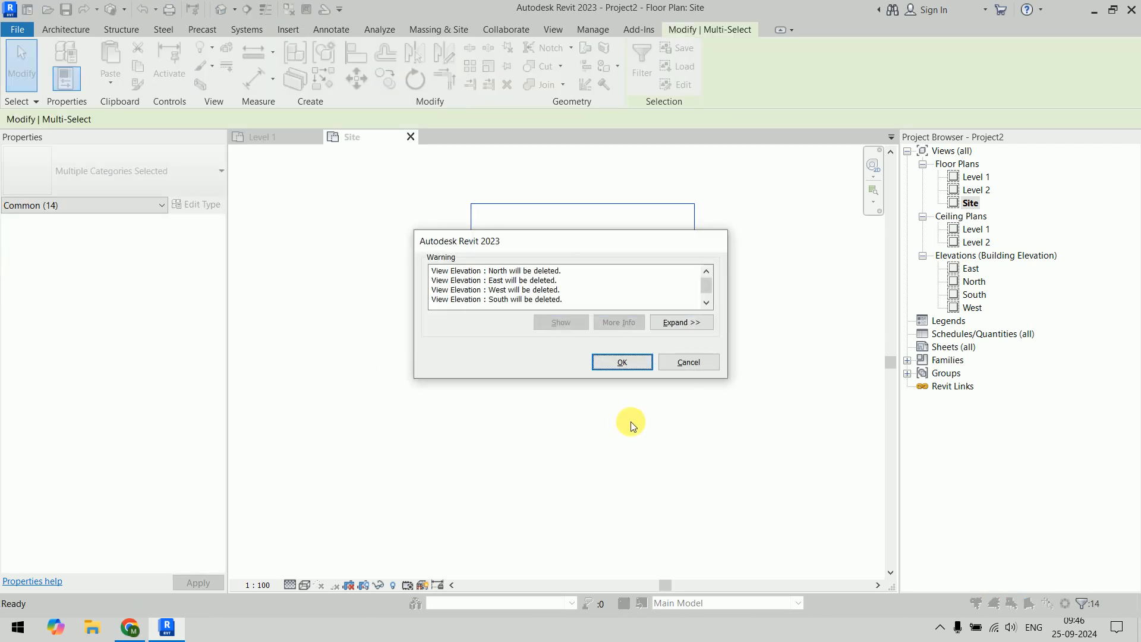
{"action": "left_click", "coordinate": [621, 362]}
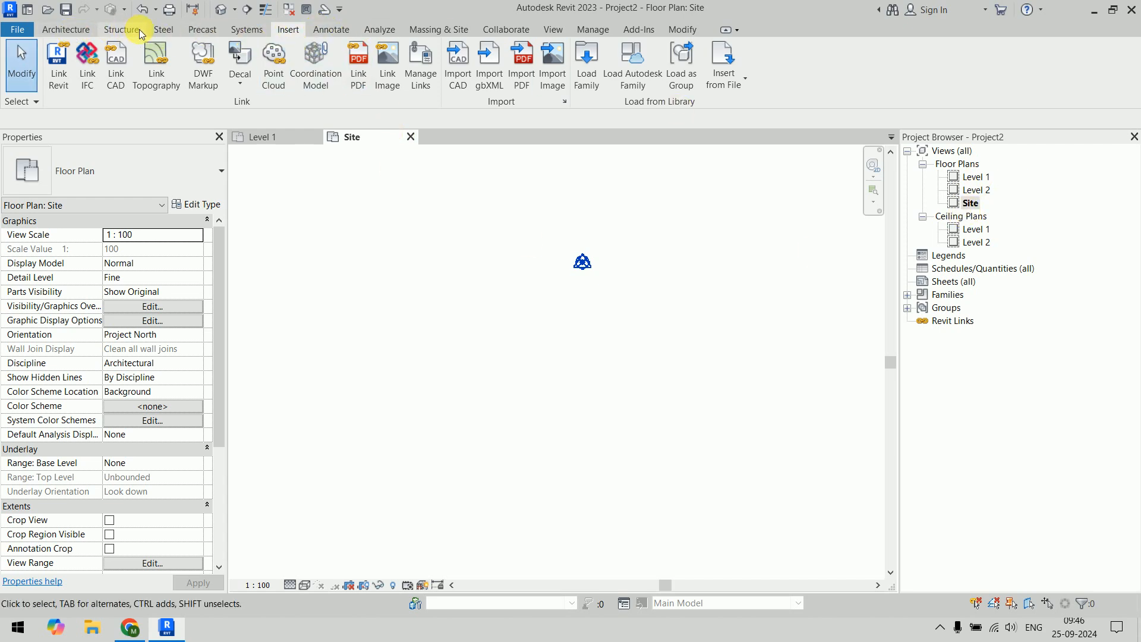
- Draw a model-line rectangle of about 8510000 by 5470000 around the project base point in the Site floor plan
{"action": "left_click", "coordinate": [77, 32]}
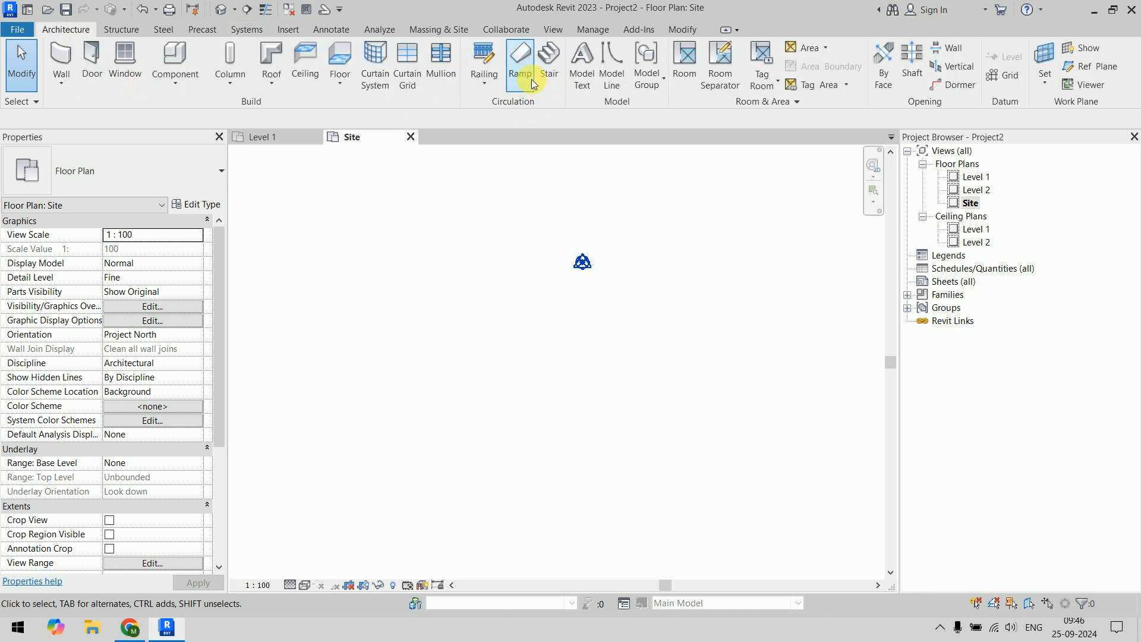
{"action": "left_click", "coordinate": [612, 67]}
{"action": "left_click", "coordinate": [654, 50]}
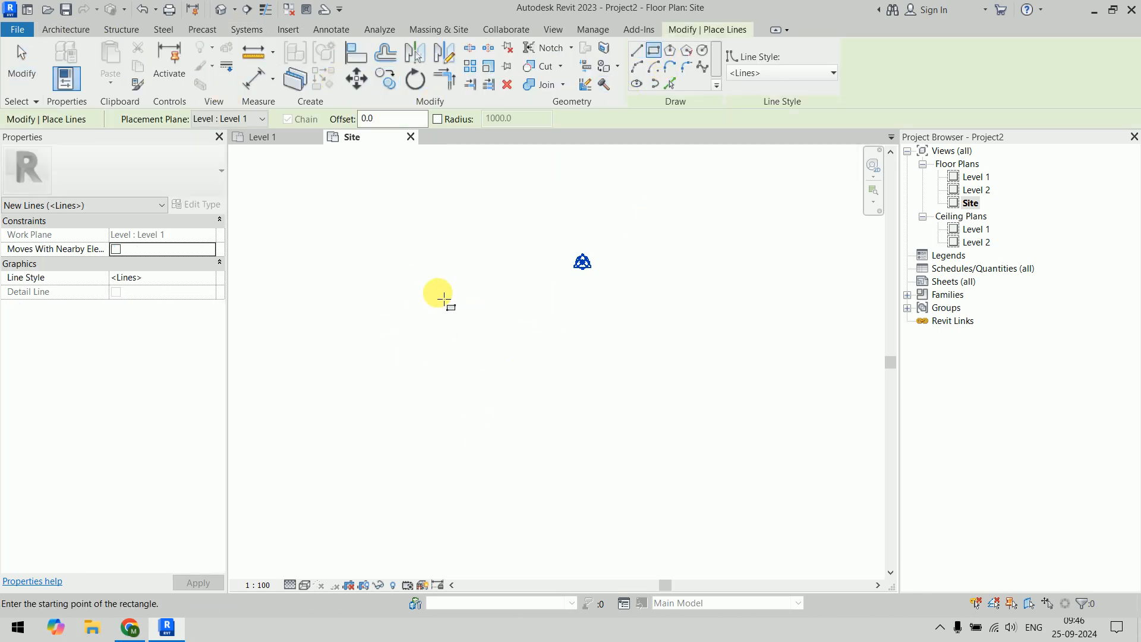
{"action": "right_click", "coordinate": [438, 294]}
{"action": "left_click", "coordinate": [497, 433]}
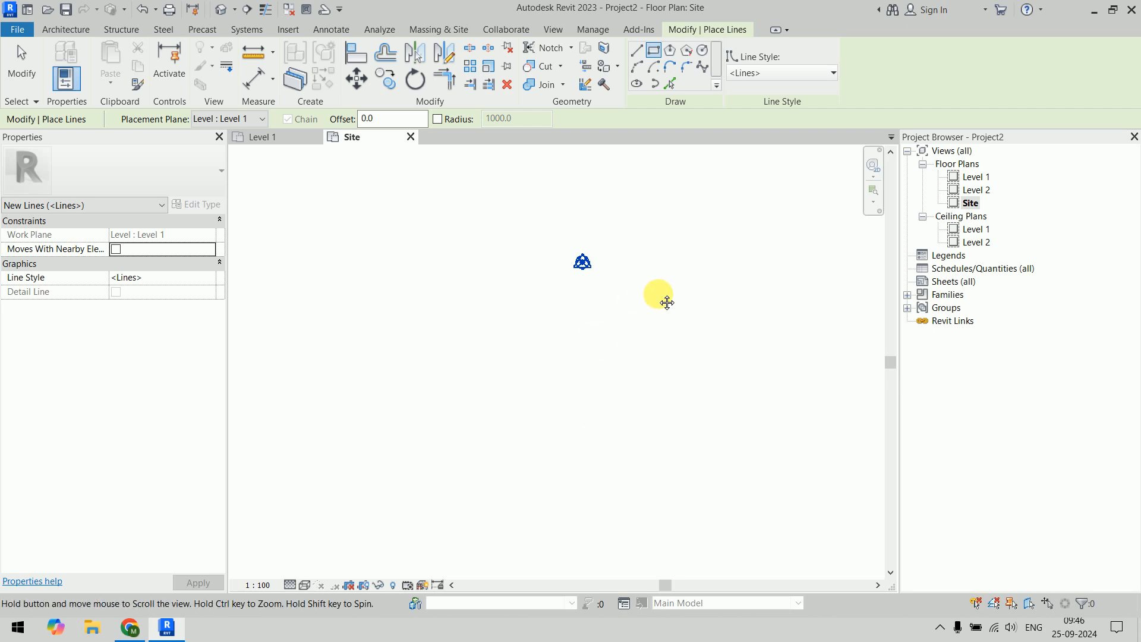
{"action": "left_click", "coordinate": [349, 211]}
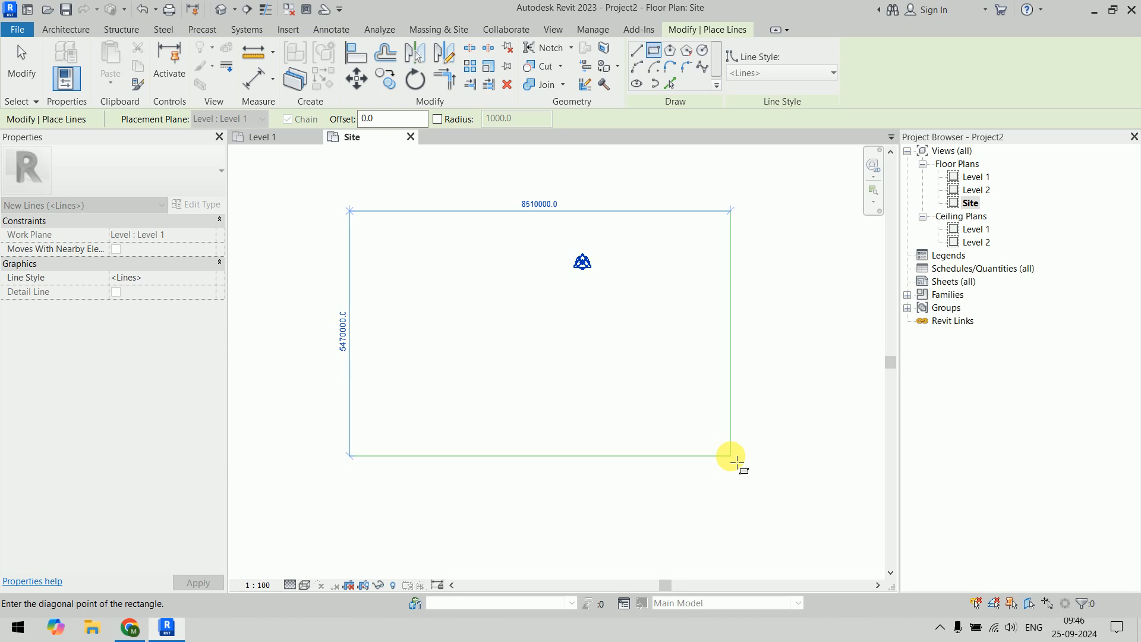
{"action": "left_click", "coordinate": [736, 461]}
{"action": "key", "text": "Escape"}
{"action": "key", "text": "Escape"}
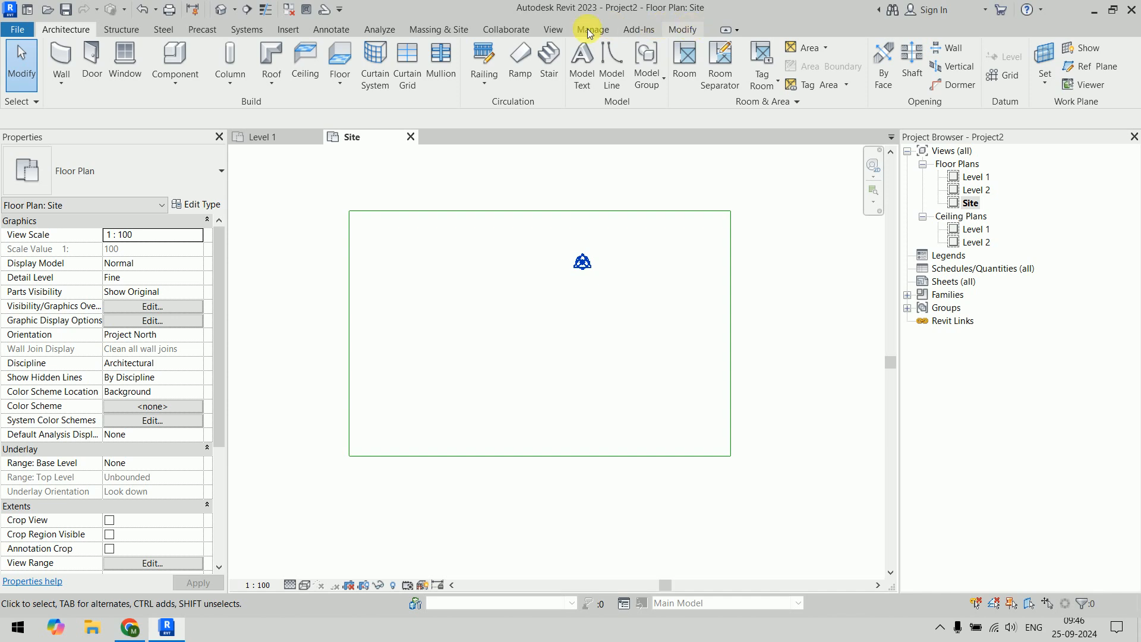
- Create a toposurface from points at the rectangle's four corners with an absolute elevation of 0.0
{"action": "left_click", "coordinate": [439, 29]}
{"action": "left_click", "coordinate": [383, 66]}
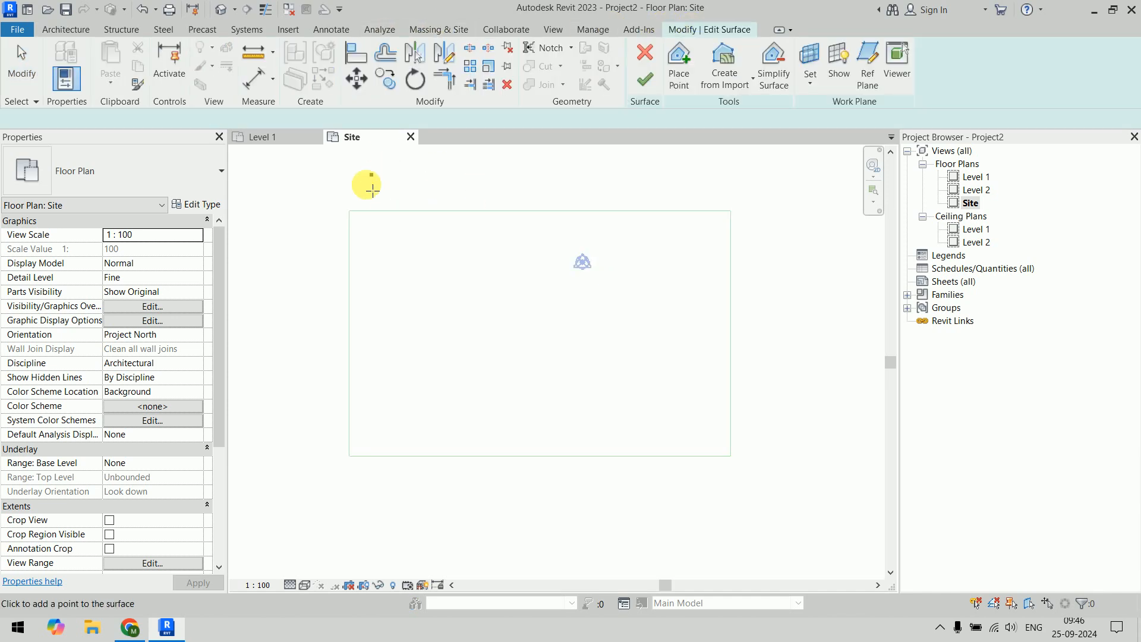
{"action": "left_click", "coordinate": [349, 211]}
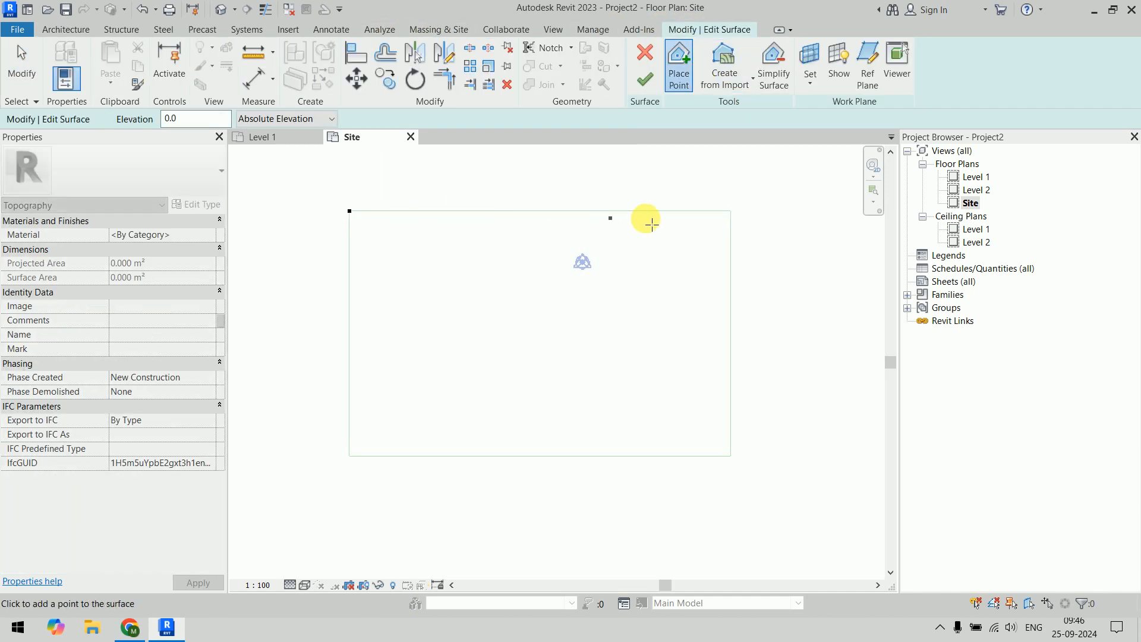
{"action": "left_click", "coordinate": [731, 211]}
{"action": "left_click", "coordinate": [731, 456]}
{"action": "left_click", "coordinate": [349, 456]}
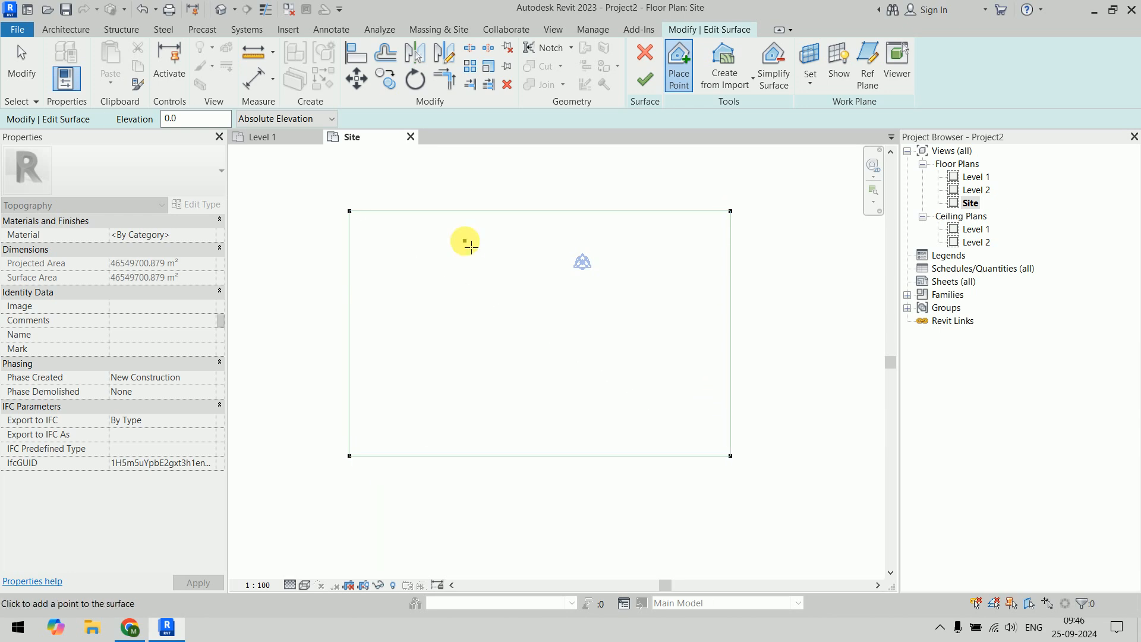
{"action": "left_click", "coordinate": [645, 79]}
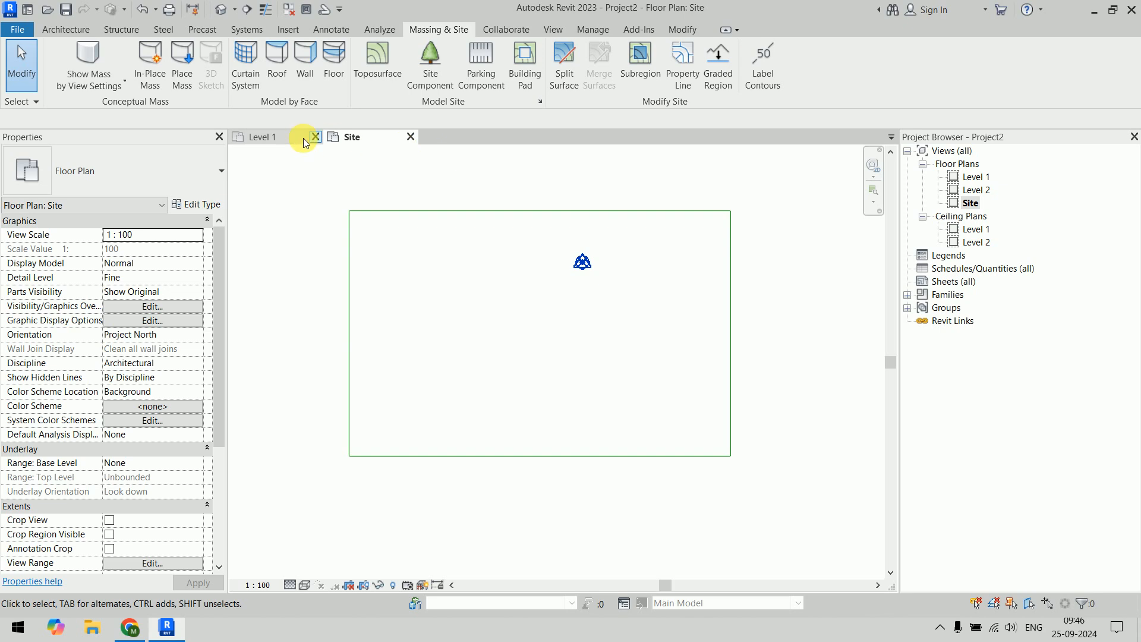
- Open the default 3D view, set its detail level to Fine and its visual style to Shaded
{"action": "left_click", "coordinate": [220, 10]}
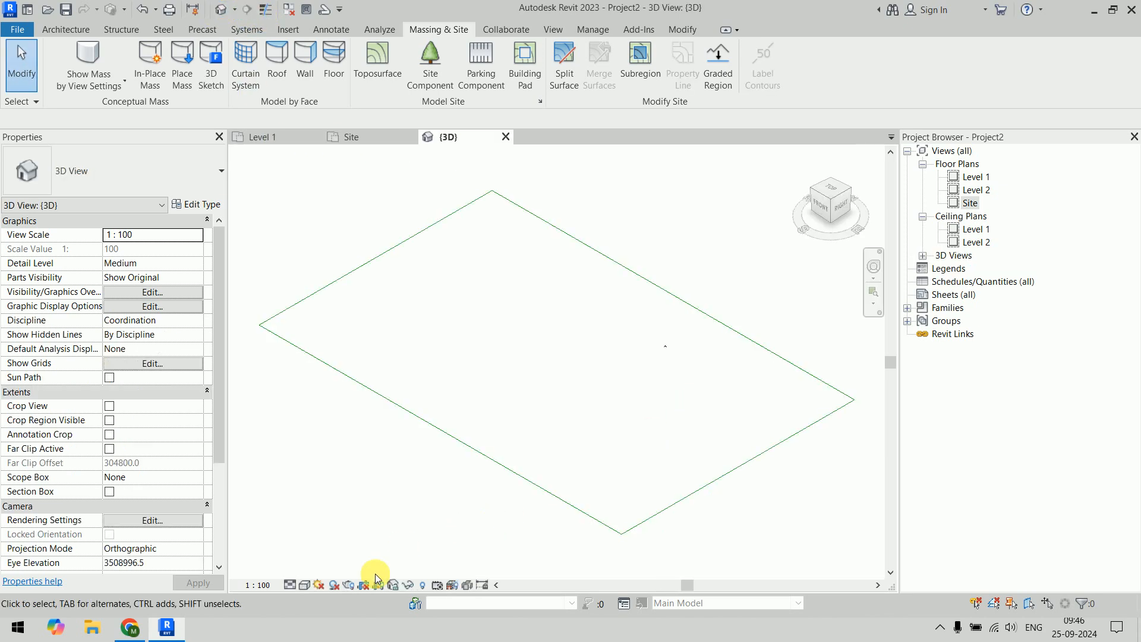
{"action": "left_click", "coordinate": [289, 585]}
{"action": "left_click", "coordinate": [306, 572]}
{"action": "left_click", "coordinate": [304, 585]}
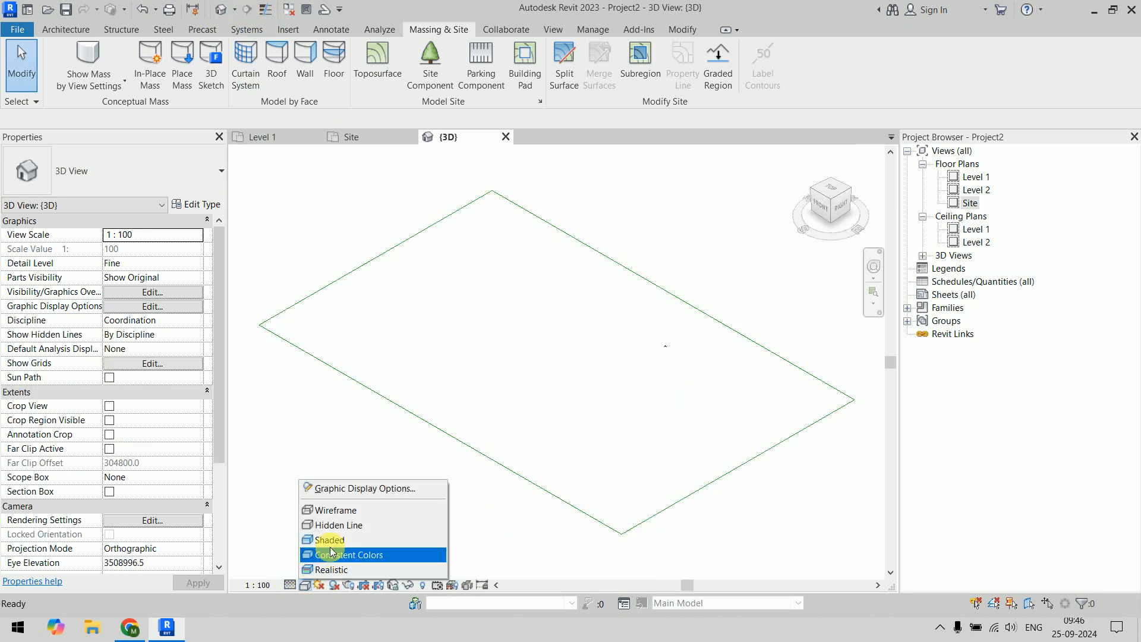
{"action": "left_click", "coordinate": [335, 542]}
{"action": "mouse_move", "coordinate": [489, 519]}
{"action": "middle_mouse_down", "text": "shift"}
{"action": "mouse_move", "coordinate": [606, 438]}
{"action": "mouse_move", "coordinate": [687, 509]}
{"action": "mouse_move", "coordinate": [659, 504]}
{"action": "middle_mouse_up", "text": "shift"}
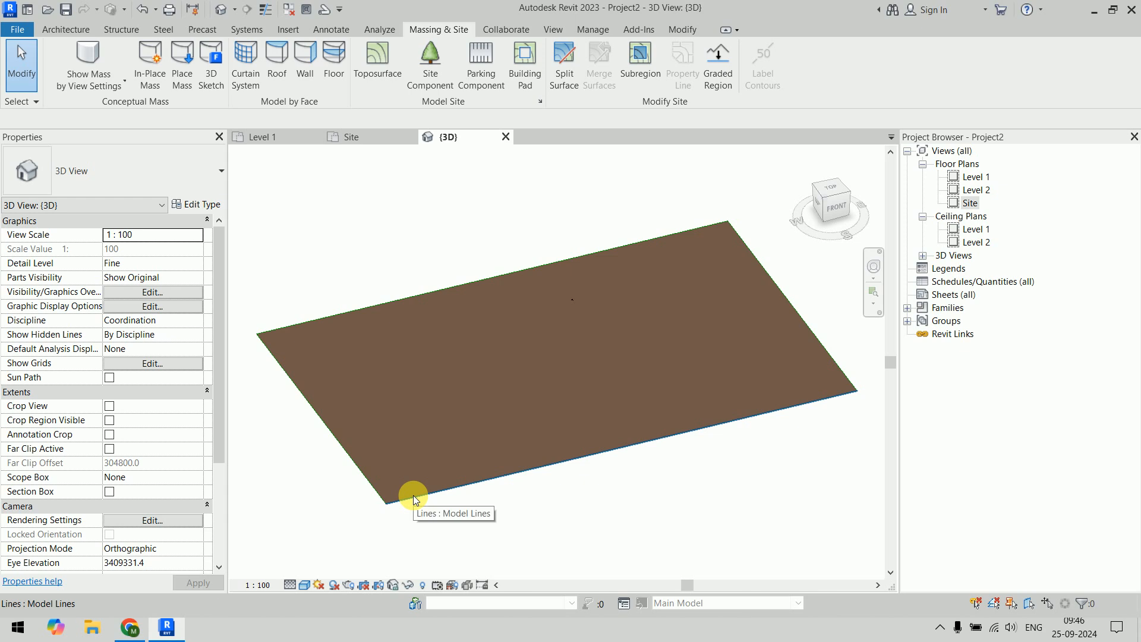
{"action": "scroll", "coordinate": [472, 414], "scroll_direction": "down", "scroll_amount": 2}
- Start editing the toposurface and set the leftmost corner boundary point's elevation to -1 m
{"action": "left_click", "coordinate": [526, 367]}
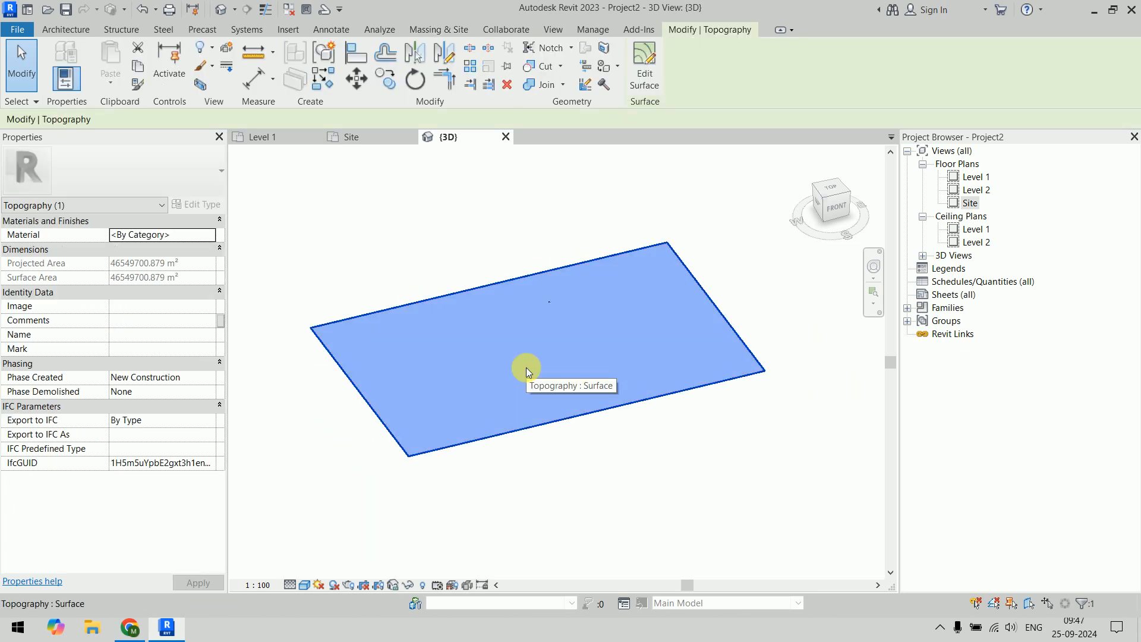
{"action": "left_click", "coordinate": [644, 64]}
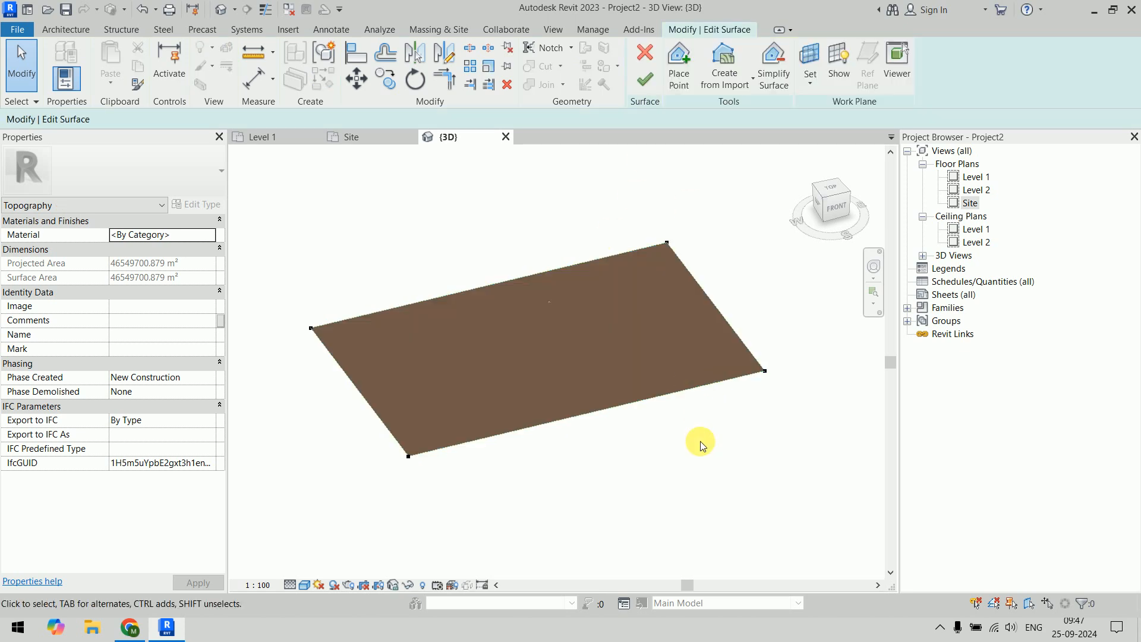
{"action": "left_click", "coordinate": [409, 458]}
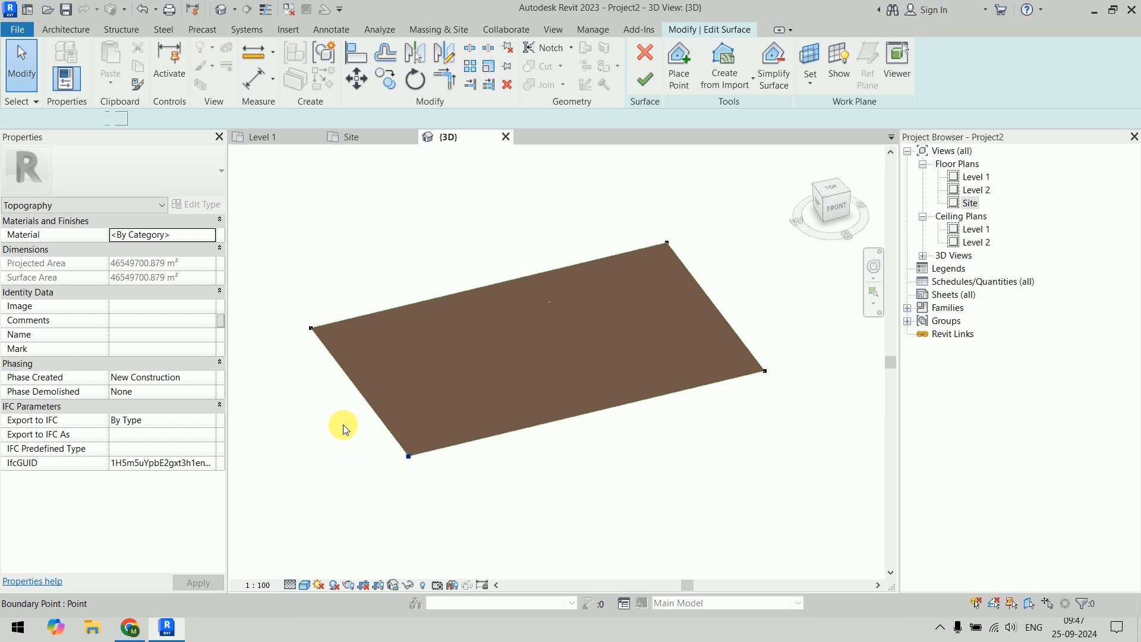
{"action": "left_click", "coordinate": [311, 327]}
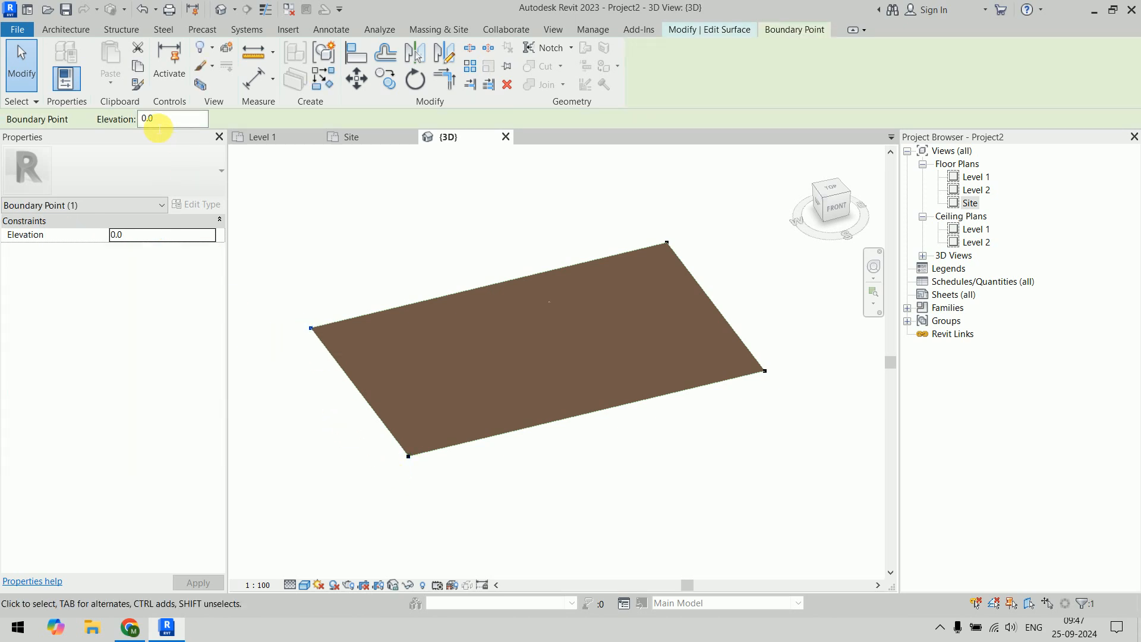
{"action": "left_click", "coordinate": [187, 121]}
{"action": "type", "text": "-1m"}
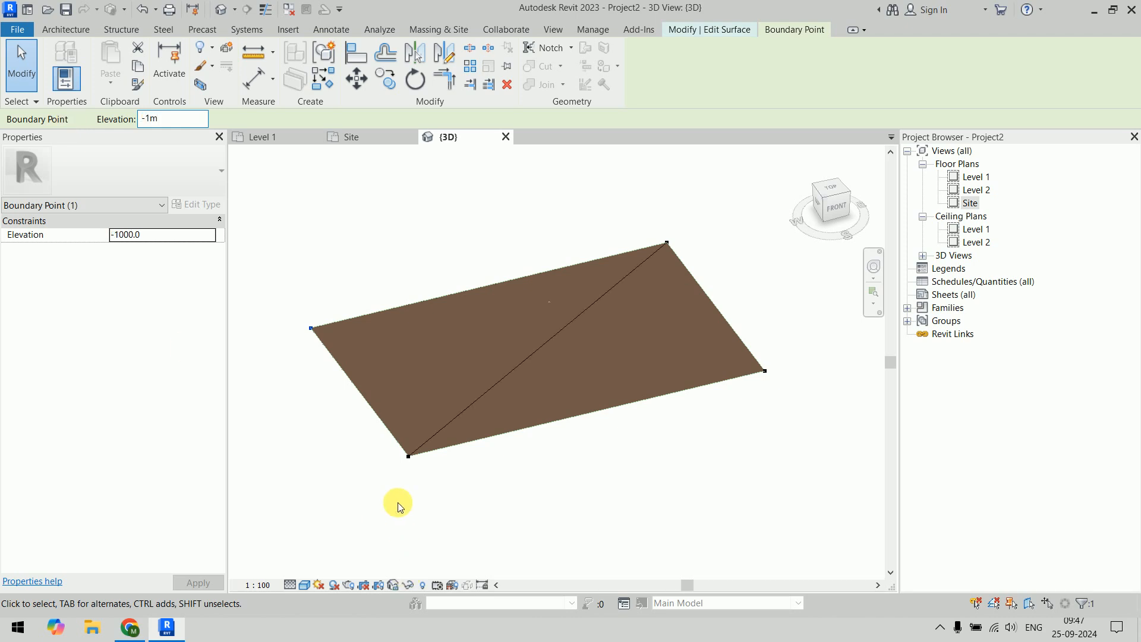
- Set the elevation of the nearest and rightmost corner boundary points to -1 m and switch to the Site floor plan
{"action": "left_click", "coordinate": [409, 456]}
{"action": "left_click", "coordinate": [173, 126]}
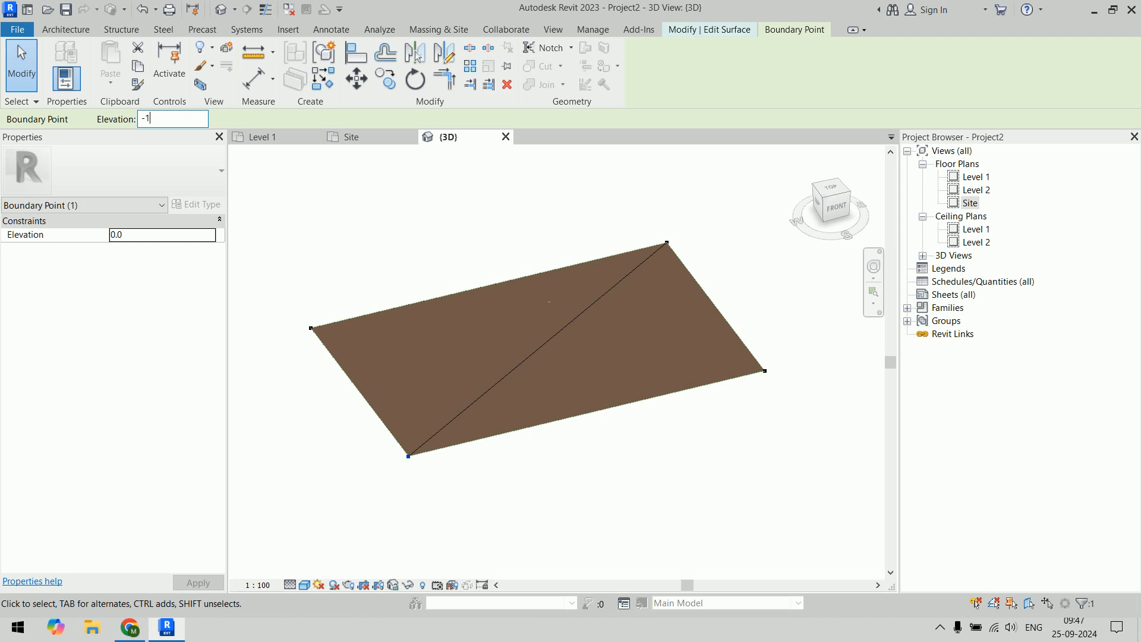
{"action": "left_click", "coordinate": [78, 121]}
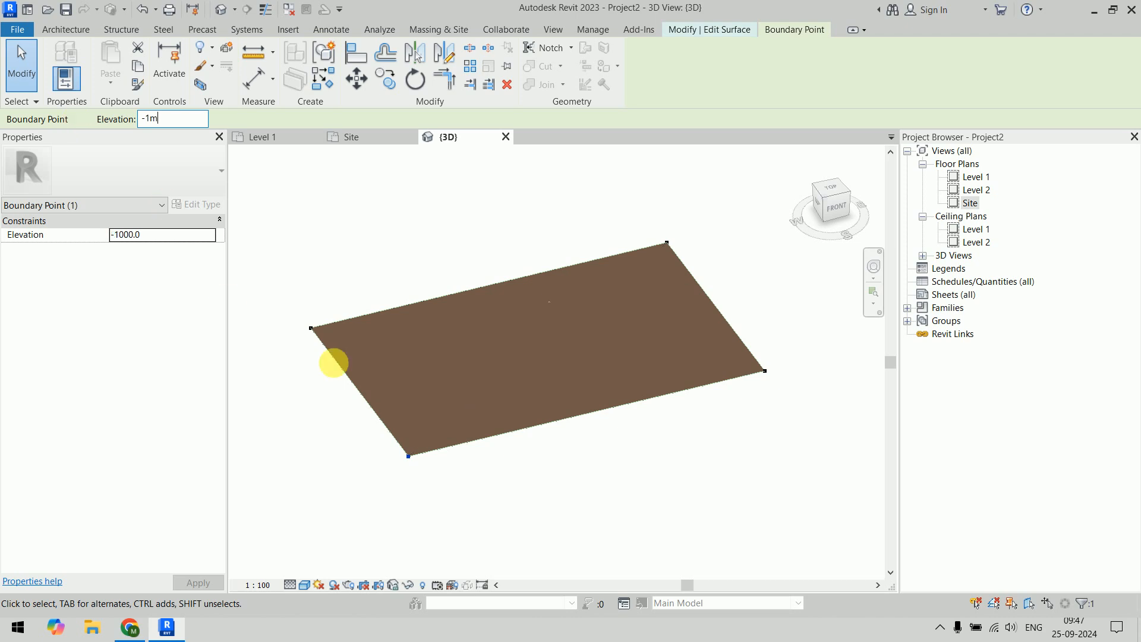
{"action": "left_click", "coordinate": [766, 371]}
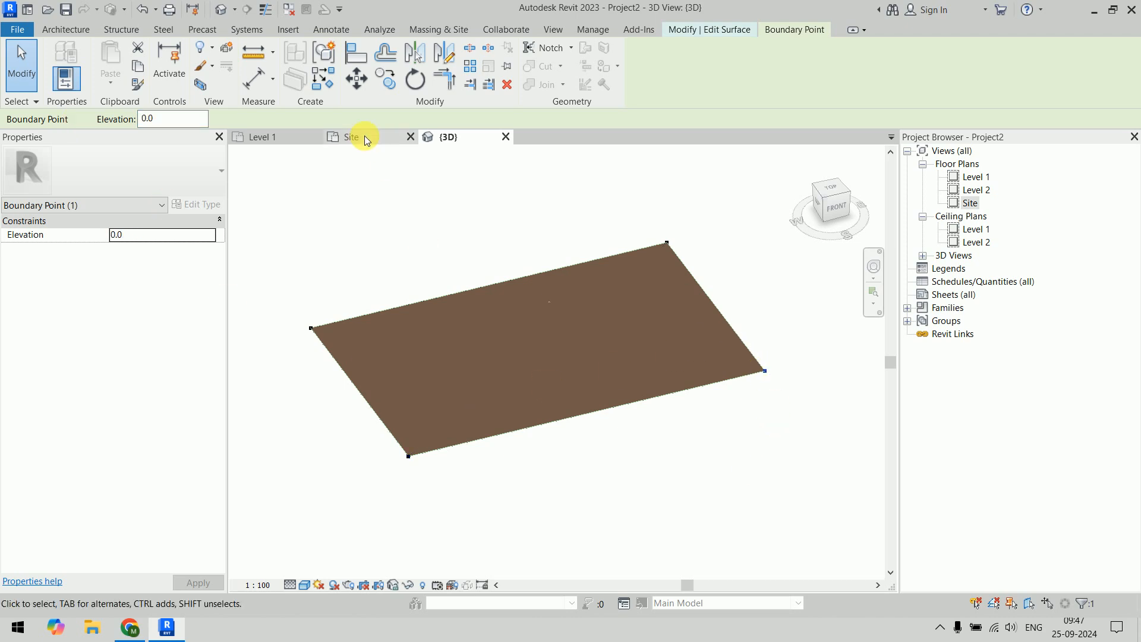
{"action": "left_click", "coordinate": [188, 120]}
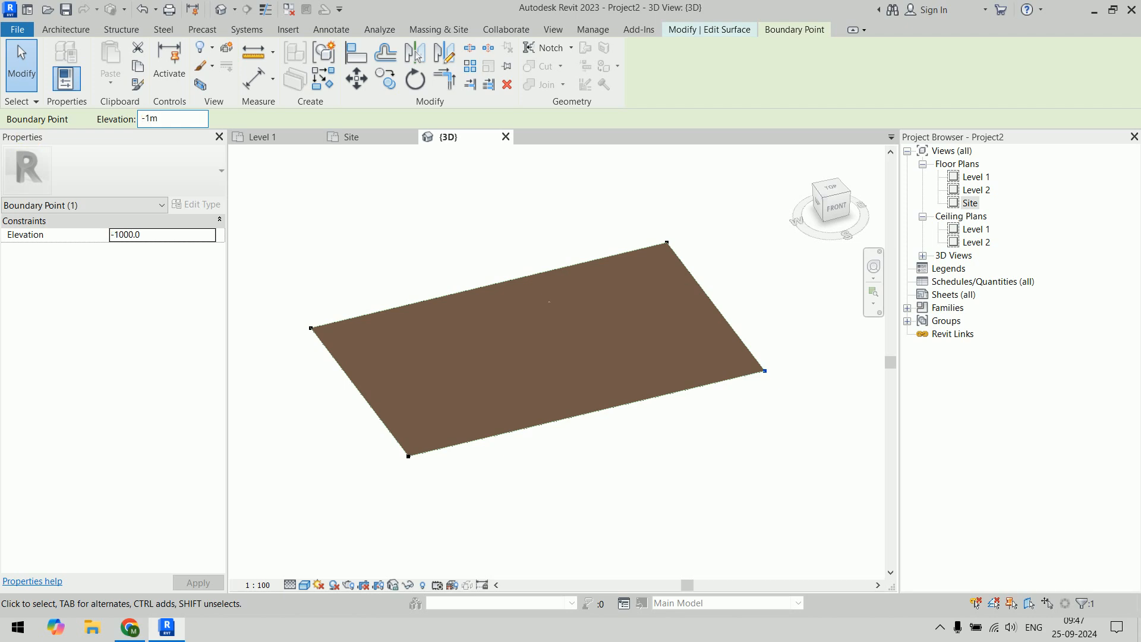
{"action": "middle_click_drag", "start_coordinate": [637, 498], "coordinate": [657, 517], "text": "shift"}
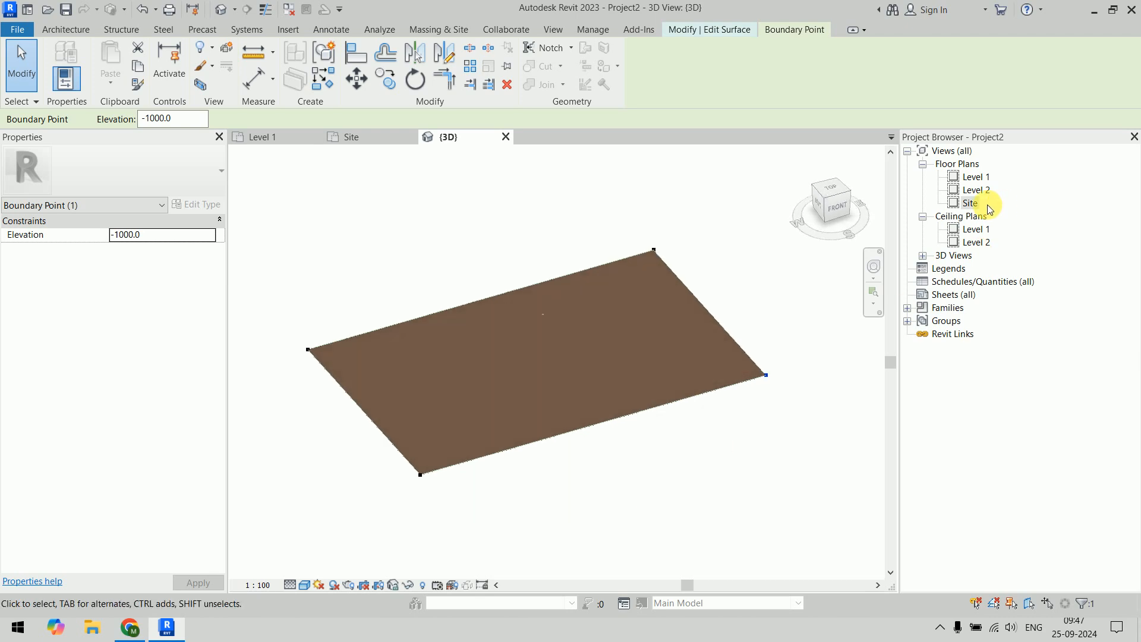
{"action": "double_click", "coordinate": [967, 203]}
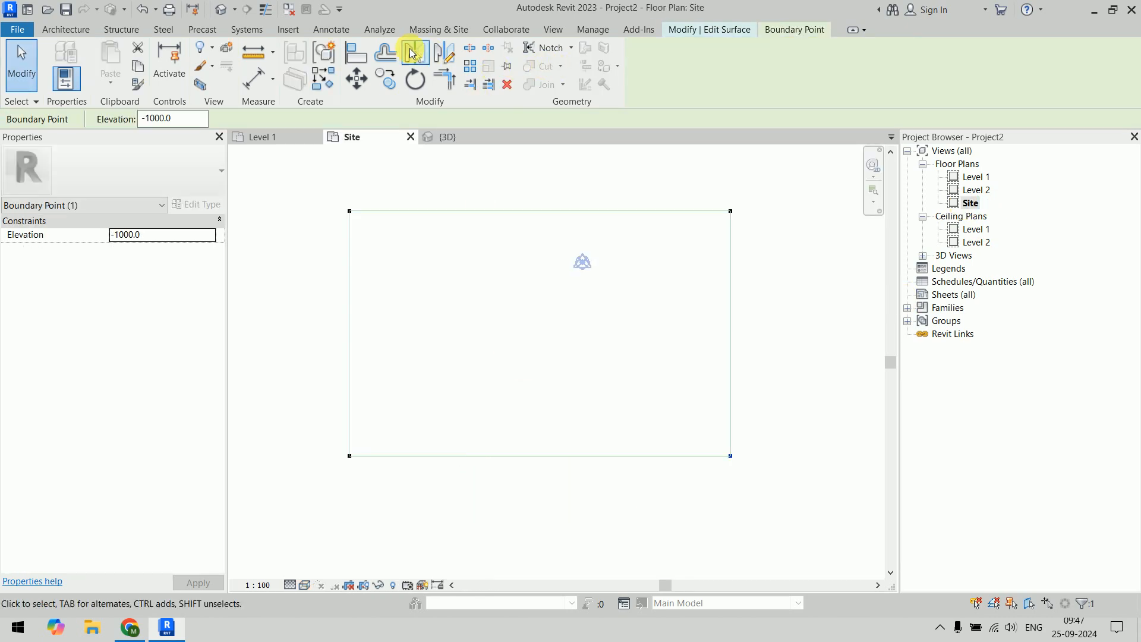
- Add two points inside the toposurface near its left edge at an absolute elevation of -1500.0
{"action": "left_click", "coordinate": [710, 29]}
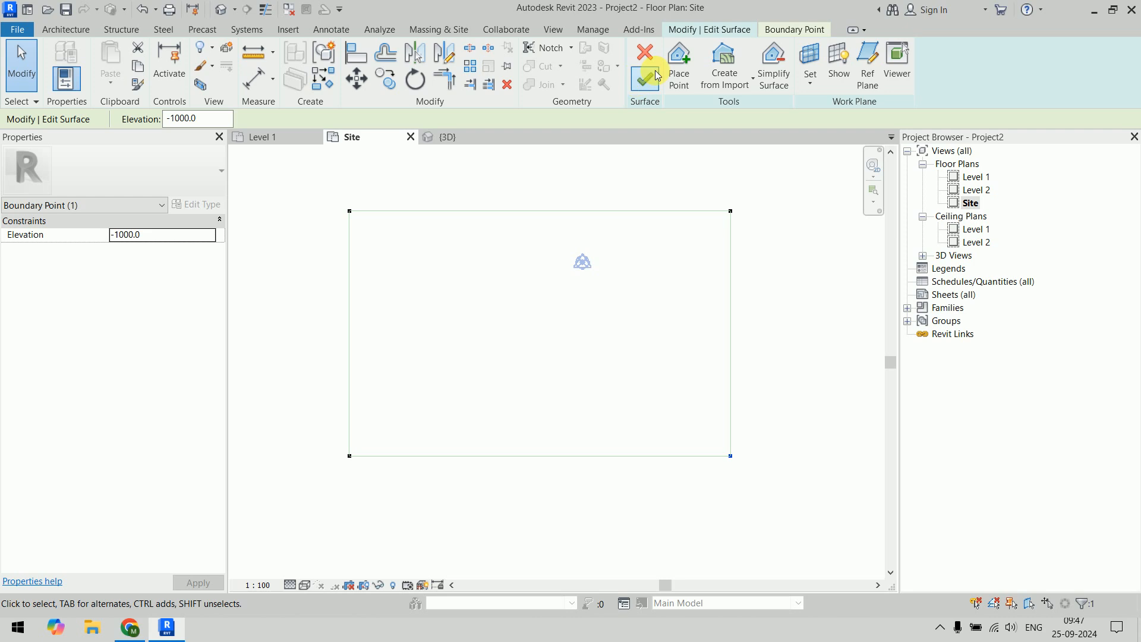
{"action": "left_click", "coordinate": [681, 73]}
{"action": "left_click_drag", "start_coordinate": [221, 121], "coordinate": [20, 131]}
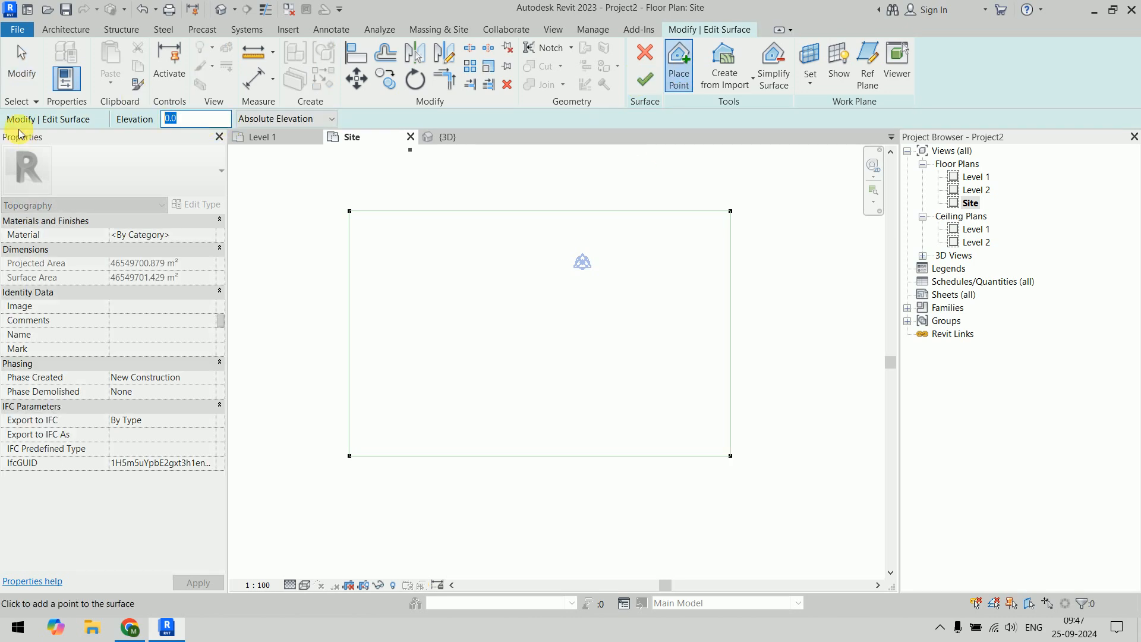
{"action": "type", "text": "-1500.0"}
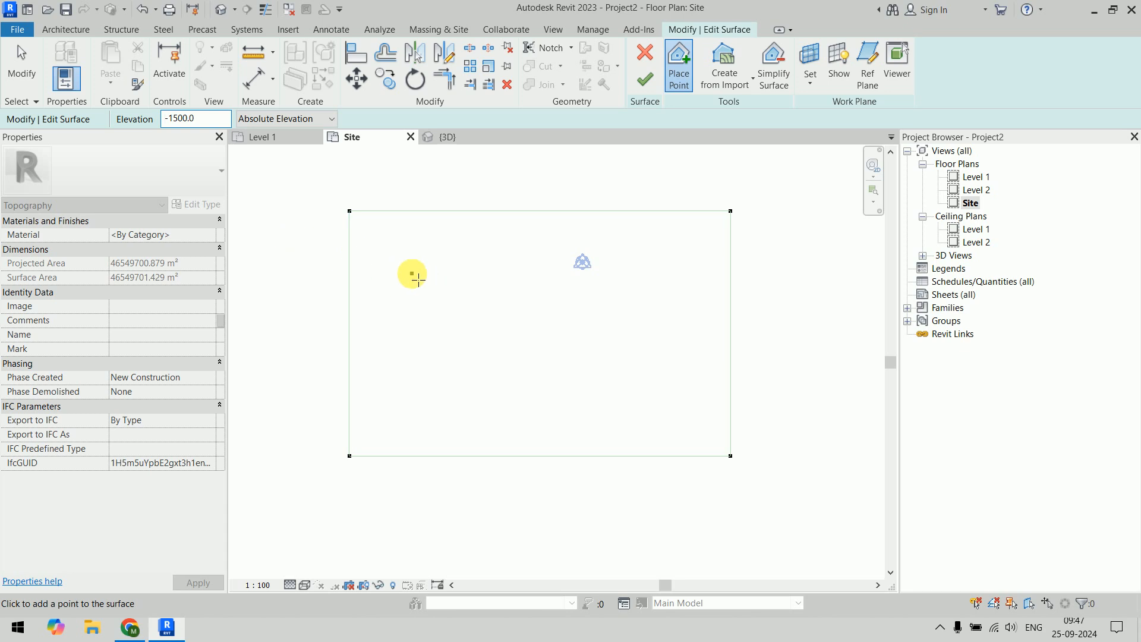
{"action": "left_click", "coordinate": [412, 269]}
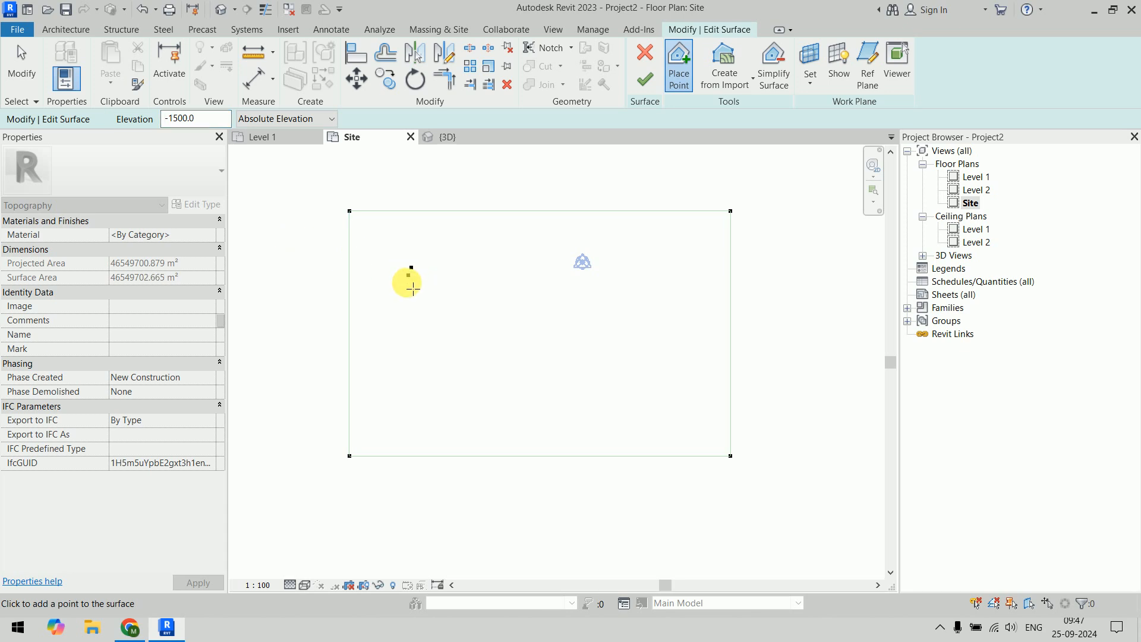
{"action": "left_click", "coordinate": [391, 398]}
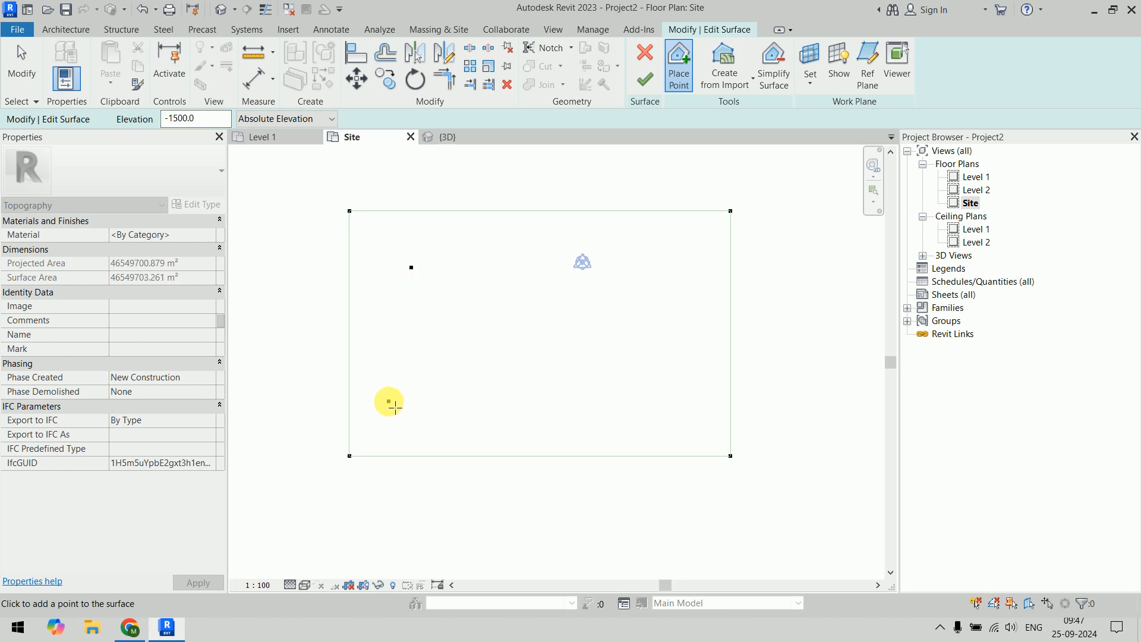
- Add two points left of the surface's centre at absolute elevation 1500.0 and two right of it at 2500.0
{"action": "left_click", "coordinate": [183, 118]}
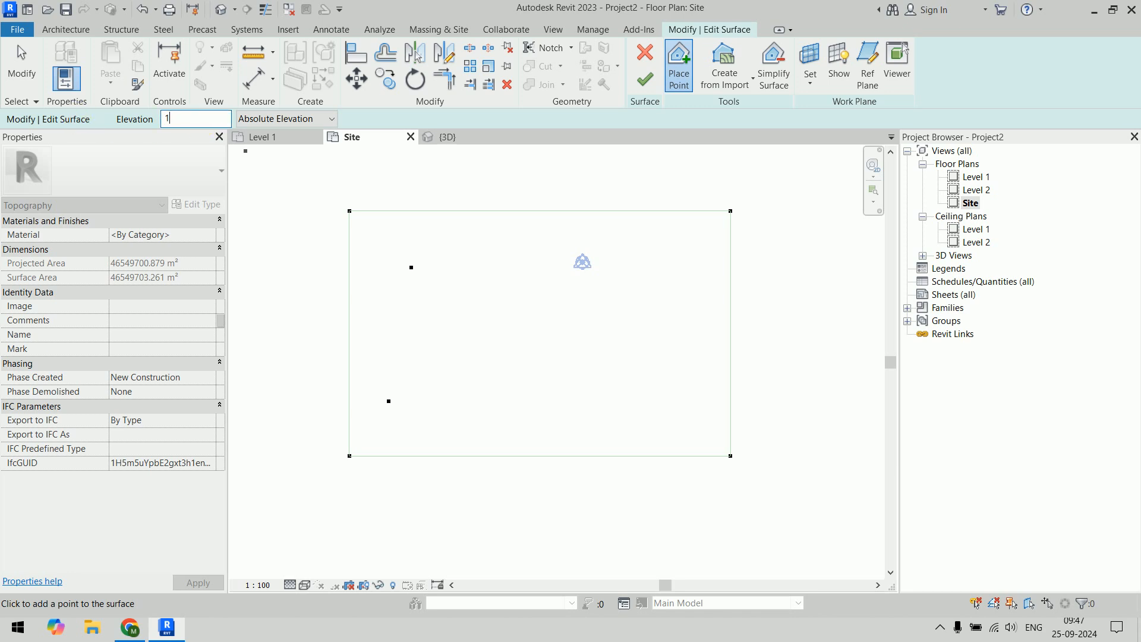
{"action": "left_click", "coordinate": [525, 249]}
{"action": "left_click", "coordinate": [482, 368]}
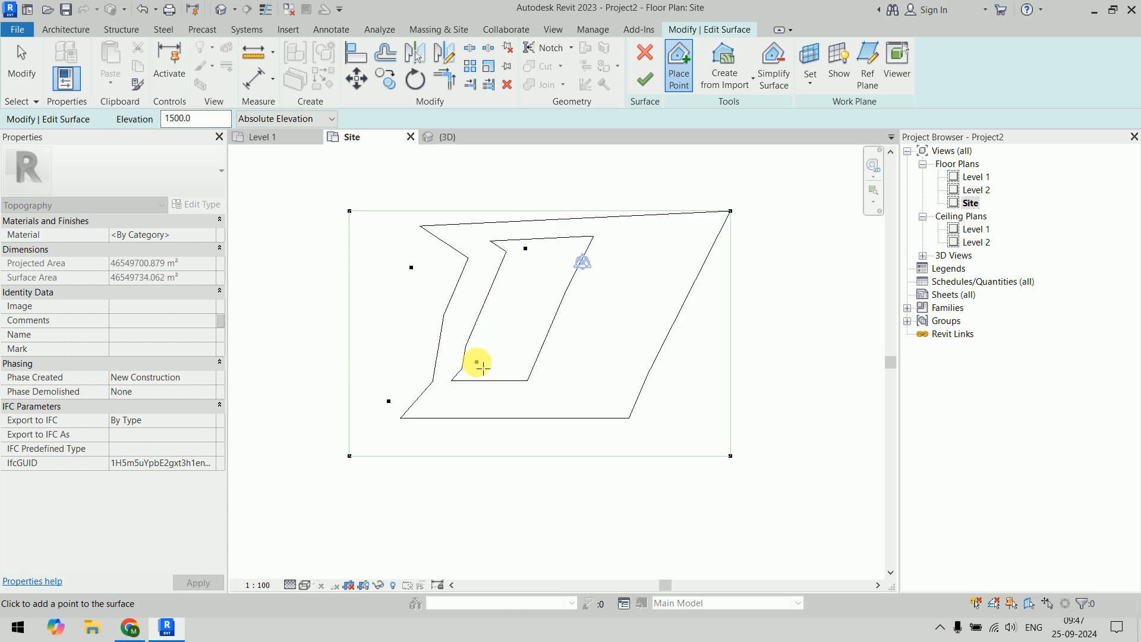
{"action": "left_click", "coordinate": [200, 126]}
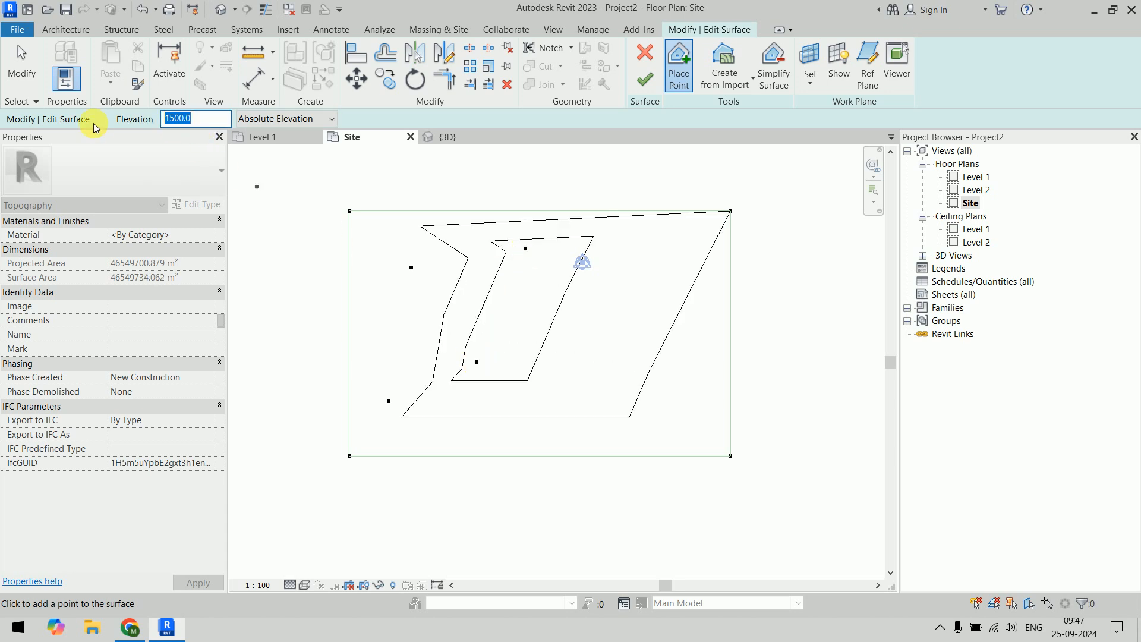
{"action": "left_click", "coordinate": [616, 271]}
{"action": "left_click", "coordinate": [595, 384]}
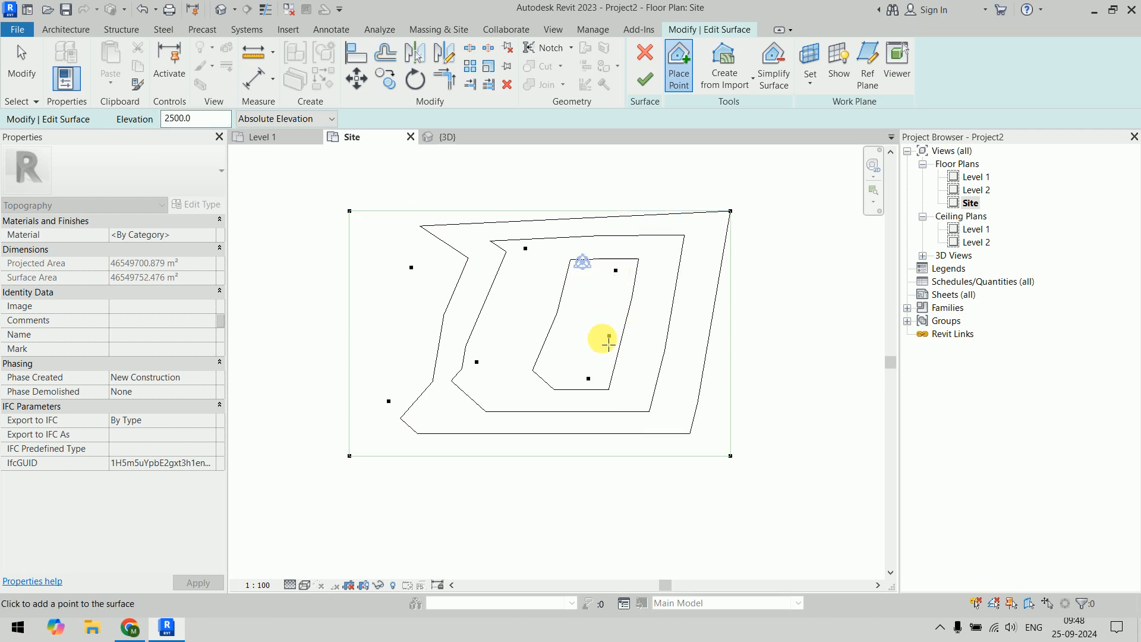
- Add one point at the centre of the toposurface with an absolute elevation of 3500.0 and finish the surface edit
{"action": "left_click_drag", "start_coordinate": [205, 122], "coordinate": [126, 123]}
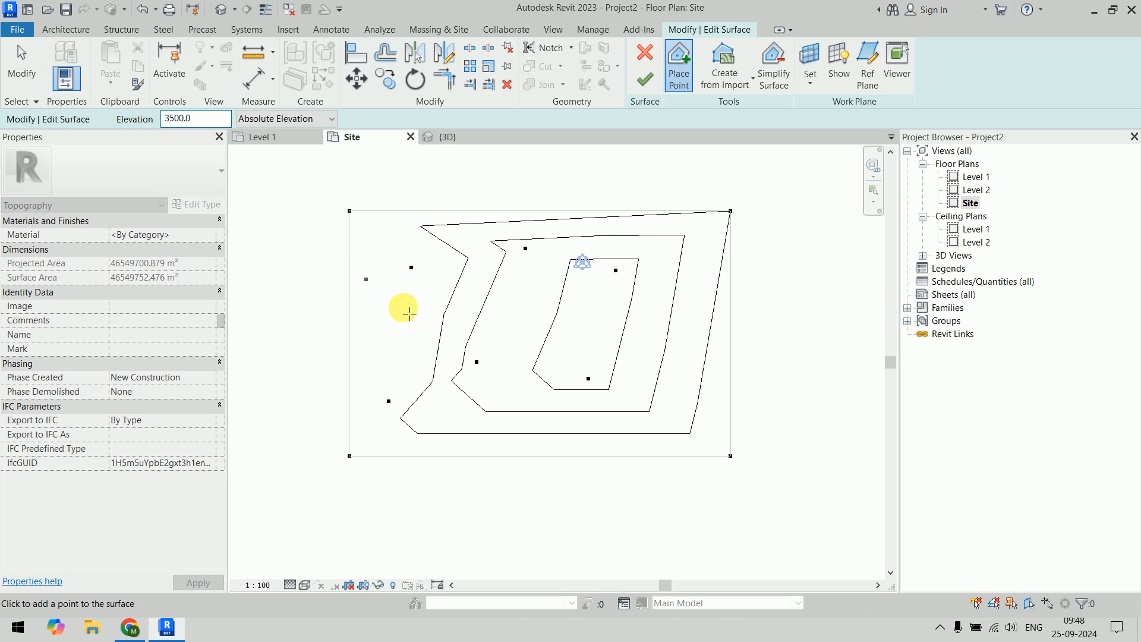
{"action": "left_click", "coordinate": [547, 314]}
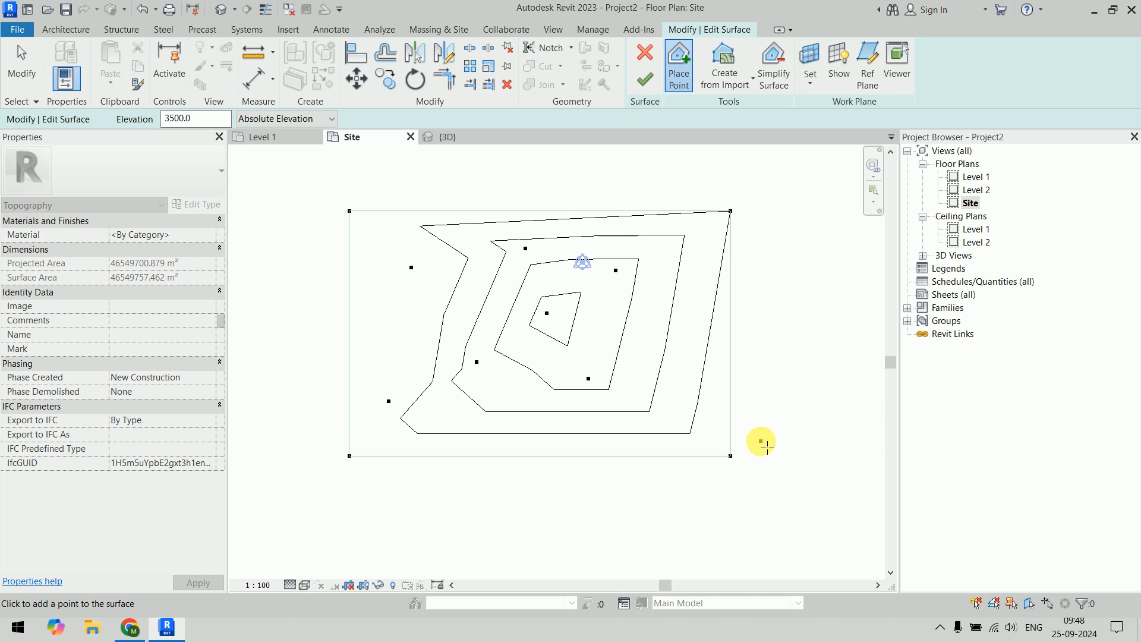
{"action": "left_click", "coordinate": [645, 88]}
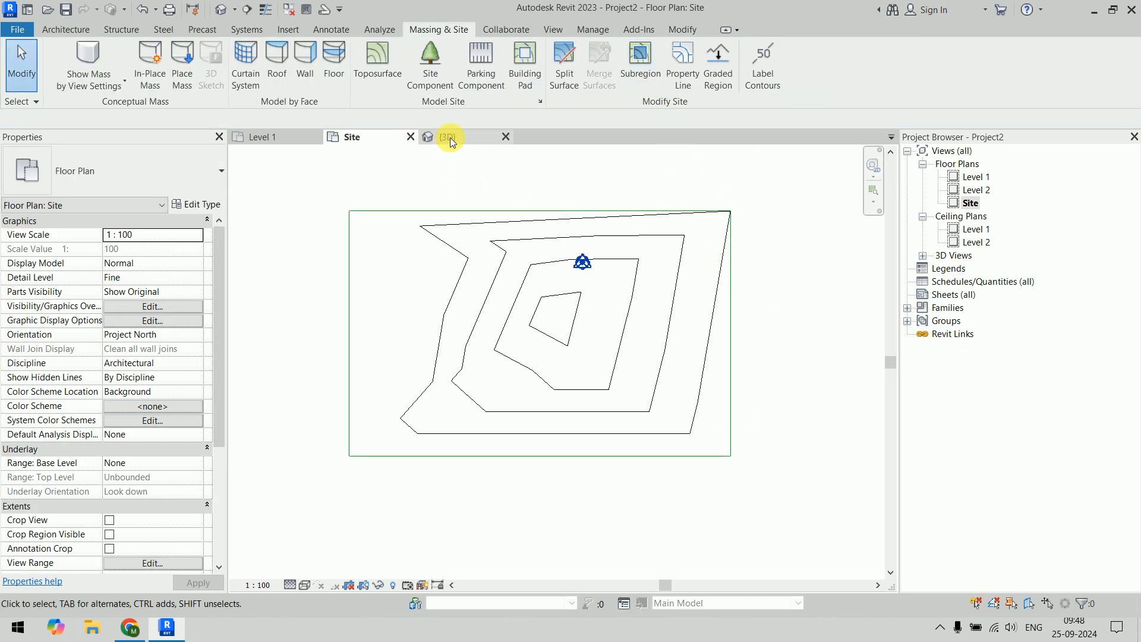
- Examine the relief of the edited toposurface in the 3D view from the front
{"action": "left_click", "coordinate": [447, 141]}
{"action": "middle_click_drag", "start_coordinate": [611, 382], "coordinate": [592, 331], "text": "shift"}
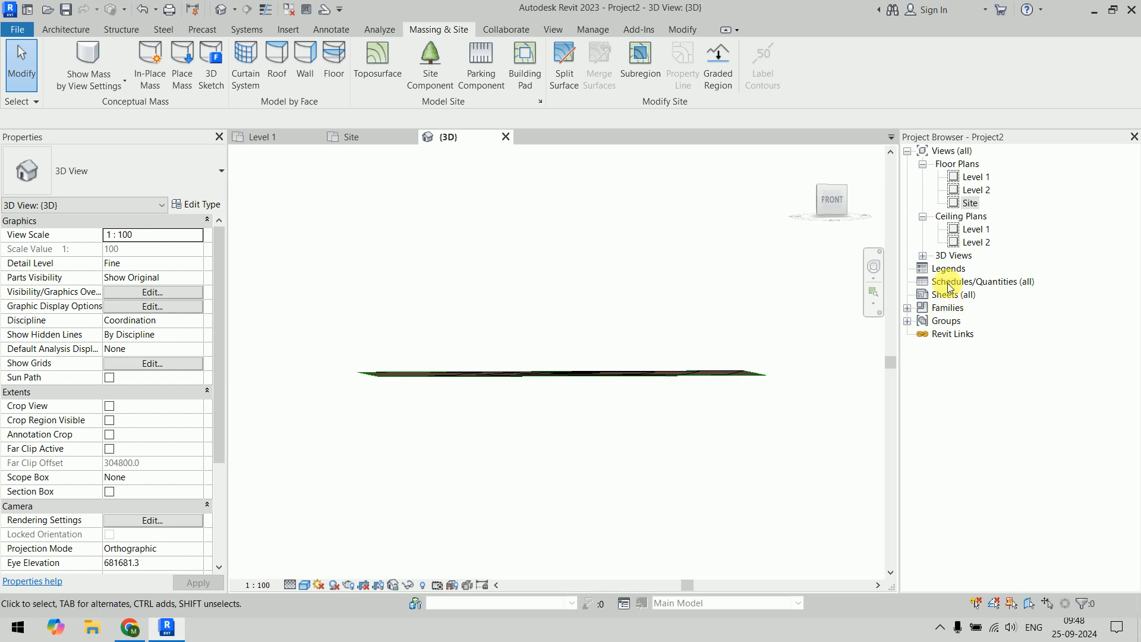
{"action": "left_click", "coordinate": [923, 256]}
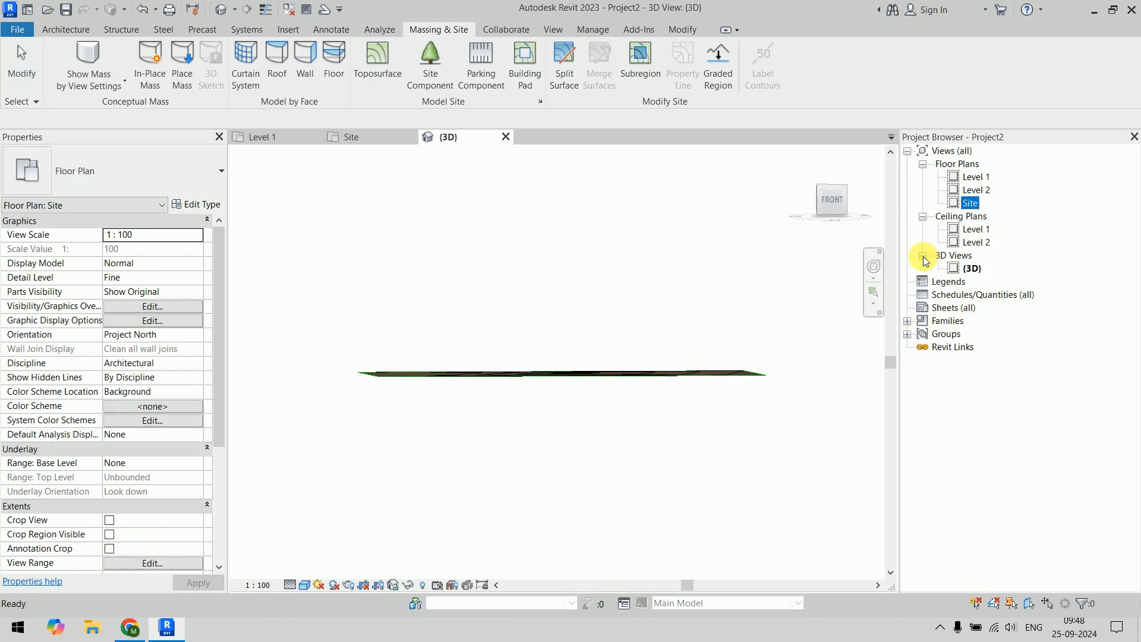
{"action": "left_click", "coordinate": [695, 488]}
{"action": "left_click", "coordinate": [835, 202]}
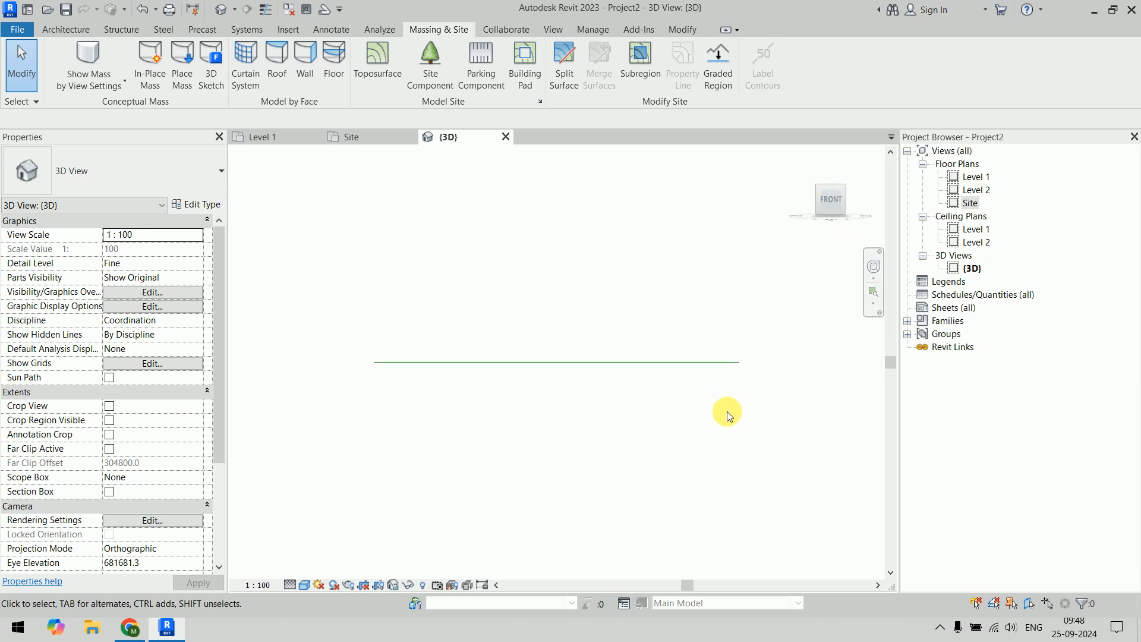
{"action": "scroll", "coordinate": [620, 368], "scroll_direction": "up", "scroll_amount": 5}
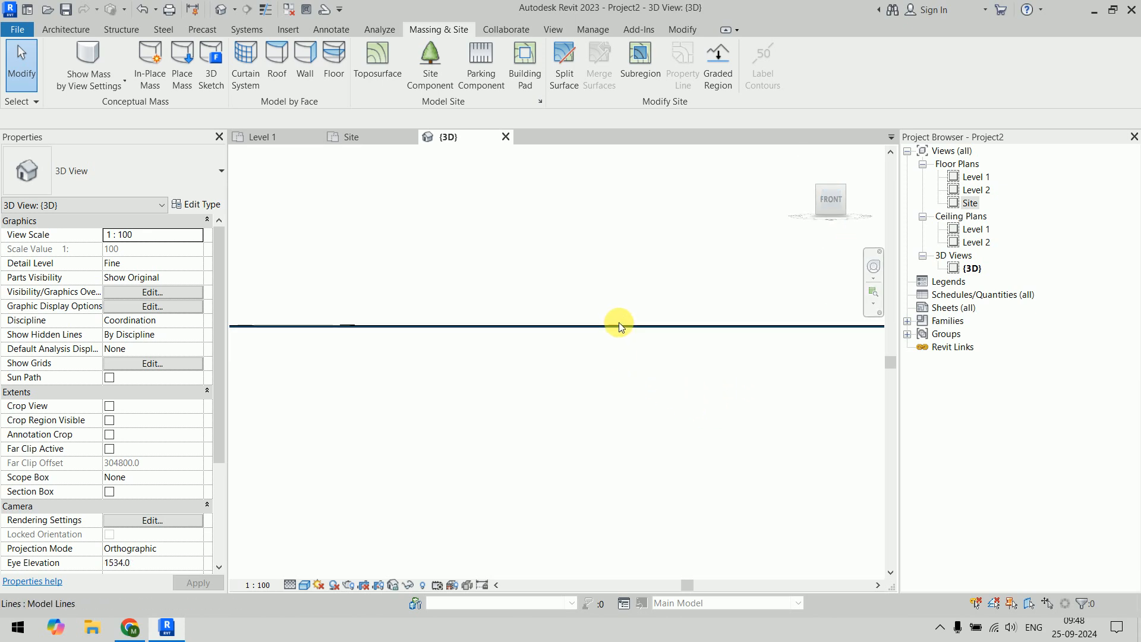
{"action": "scroll", "coordinate": [618, 323], "scroll_direction": "down", "scroll_amount": 3}
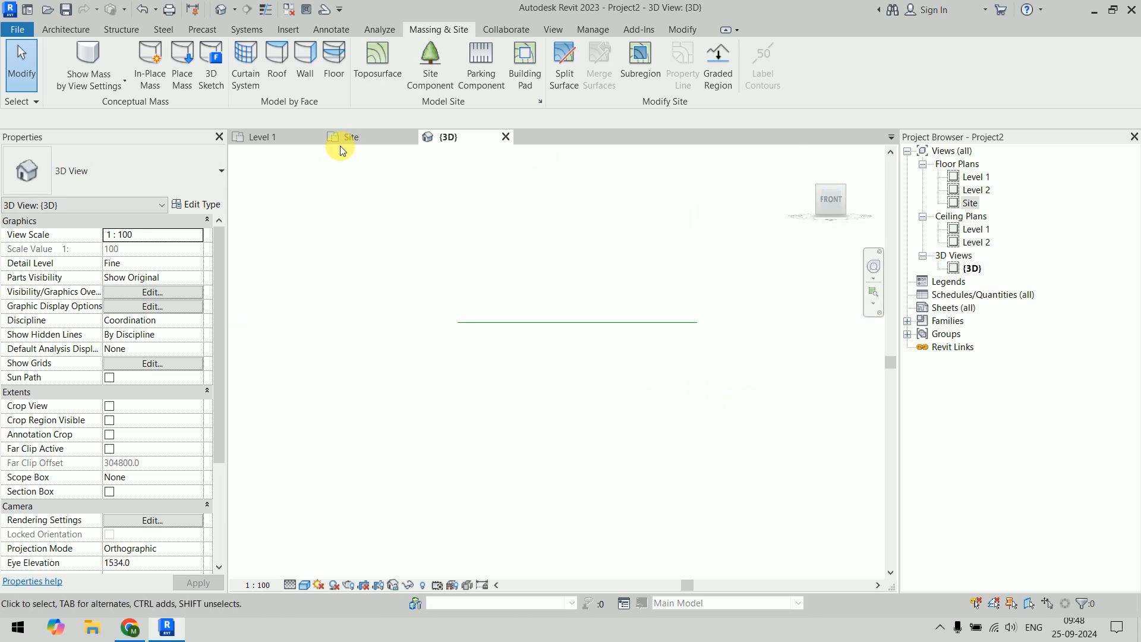
- Edit the toposurface in the Site plan, adding four scattered interior points at absolute elevation 35000.0, and finish the surface
{"action": "left_click", "coordinate": [363, 138]}
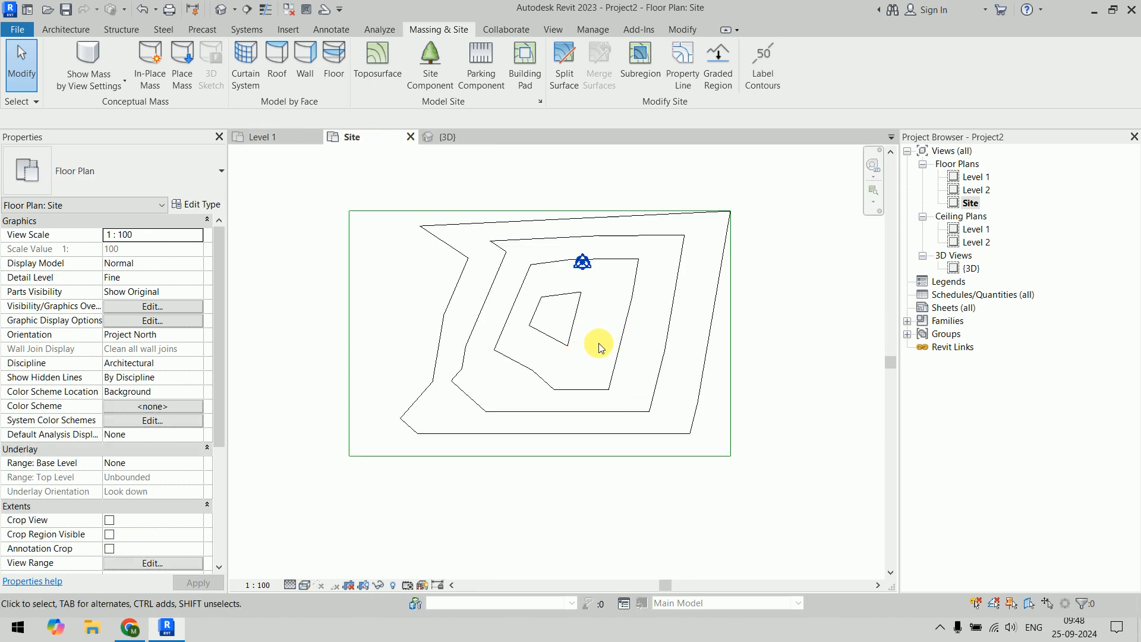
{"action": "left_click", "coordinate": [432, 221]}
{"action": "left_click", "coordinate": [645, 62]}
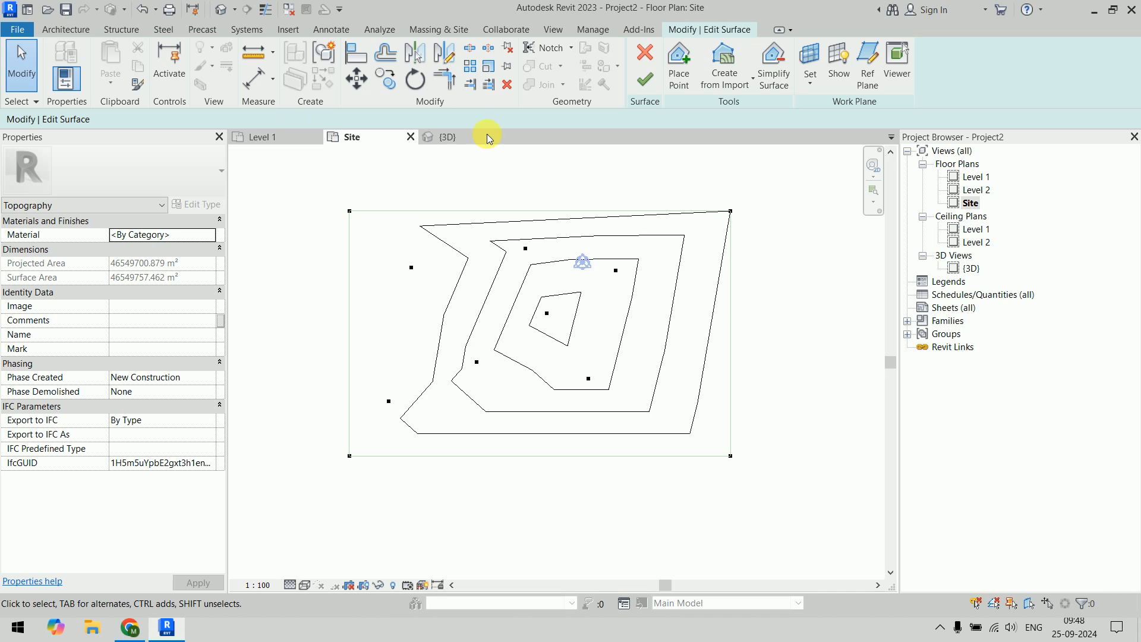
{"action": "left_click", "coordinate": [676, 82]}
{"action": "left_click_drag", "start_coordinate": [200, 120], "coordinate": [98, 121]}
{"action": "type", "text": "35000.0"}
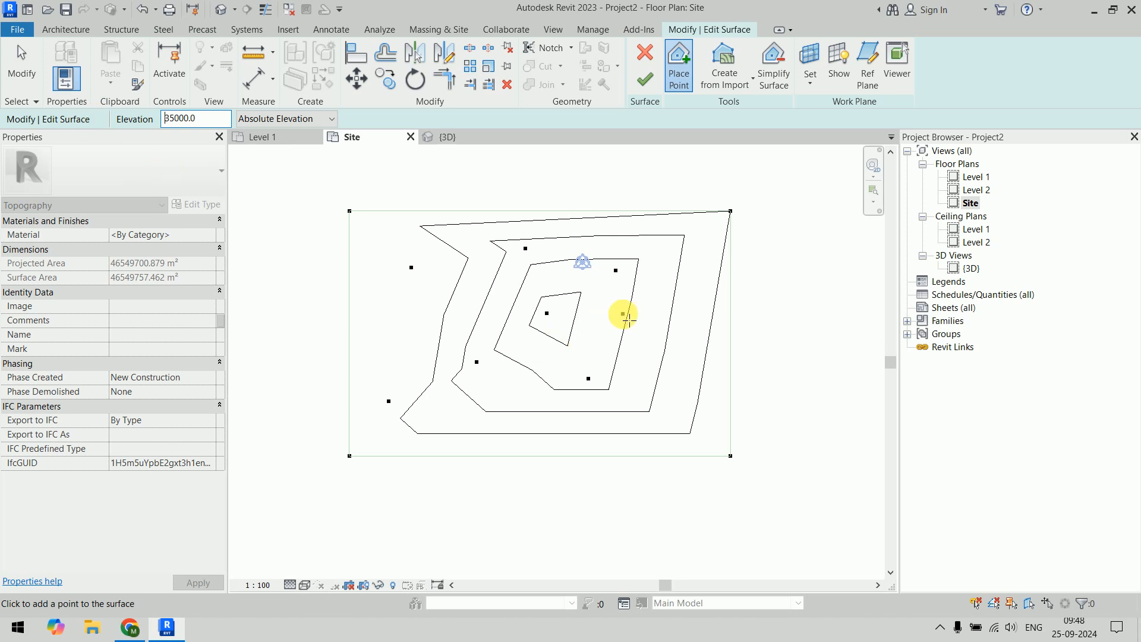
{"action": "left_click", "coordinate": [609, 323]}
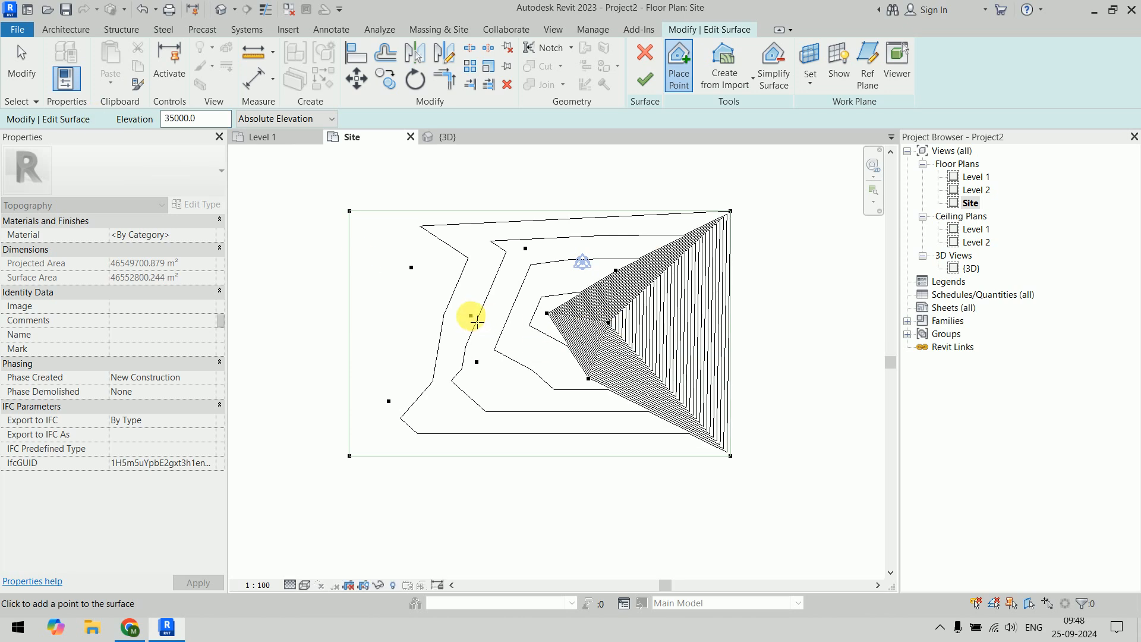
{"action": "left_click", "coordinate": [471, 315]}
{"action": "left_click", "coordinate": [528, 399]}
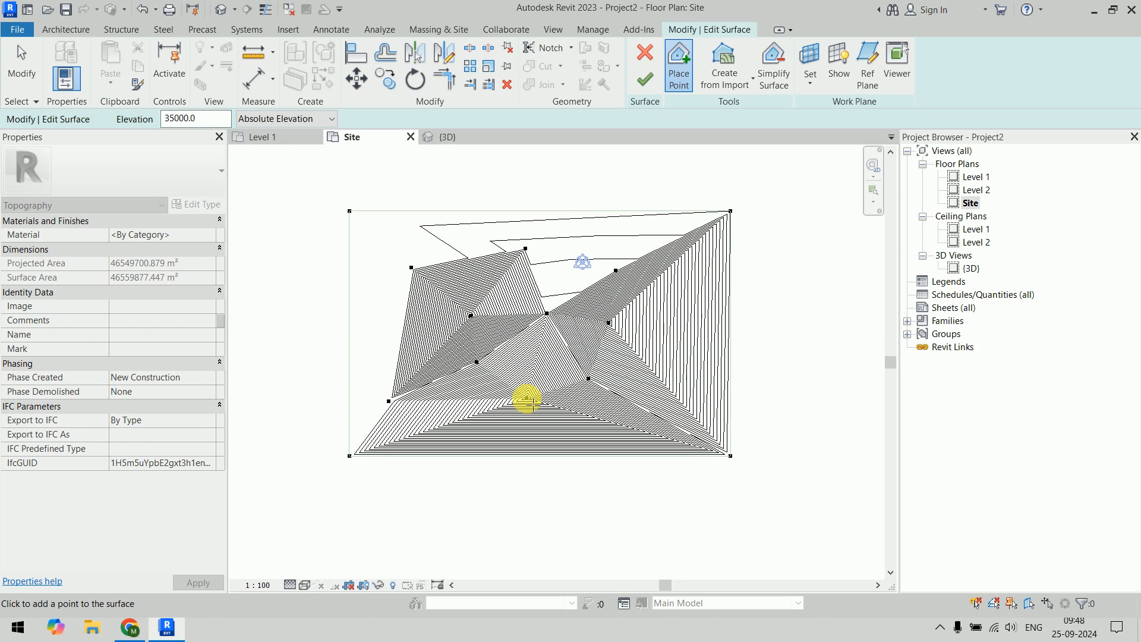
{"action": "left_click", "coordinate": [557, 232]}
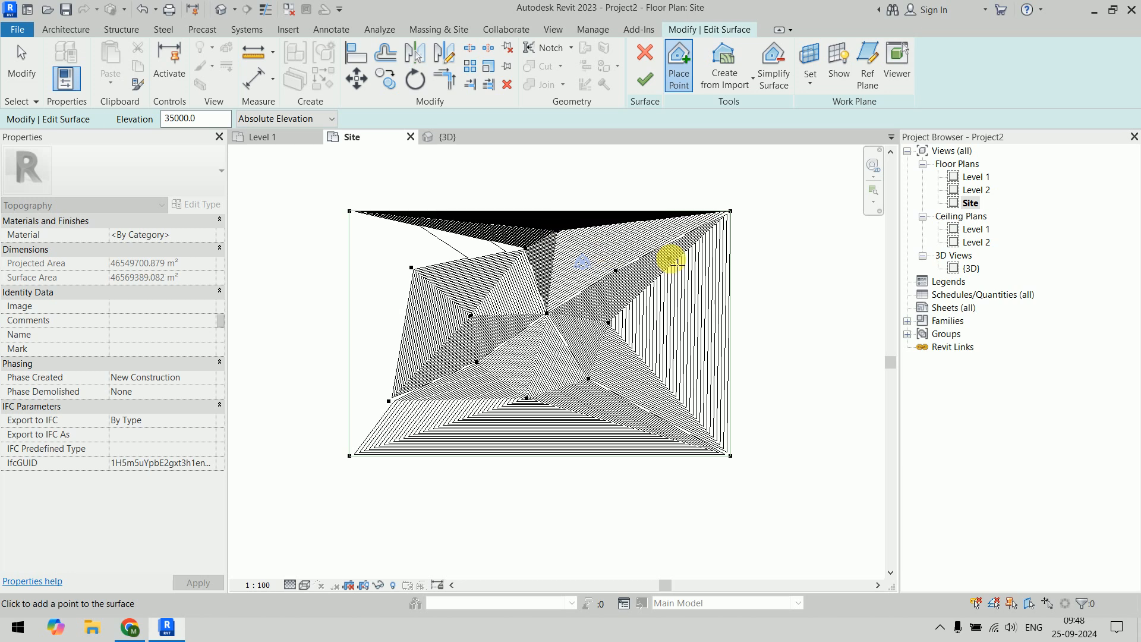
{"action": "left_click", "coordinate": [645, 79]}
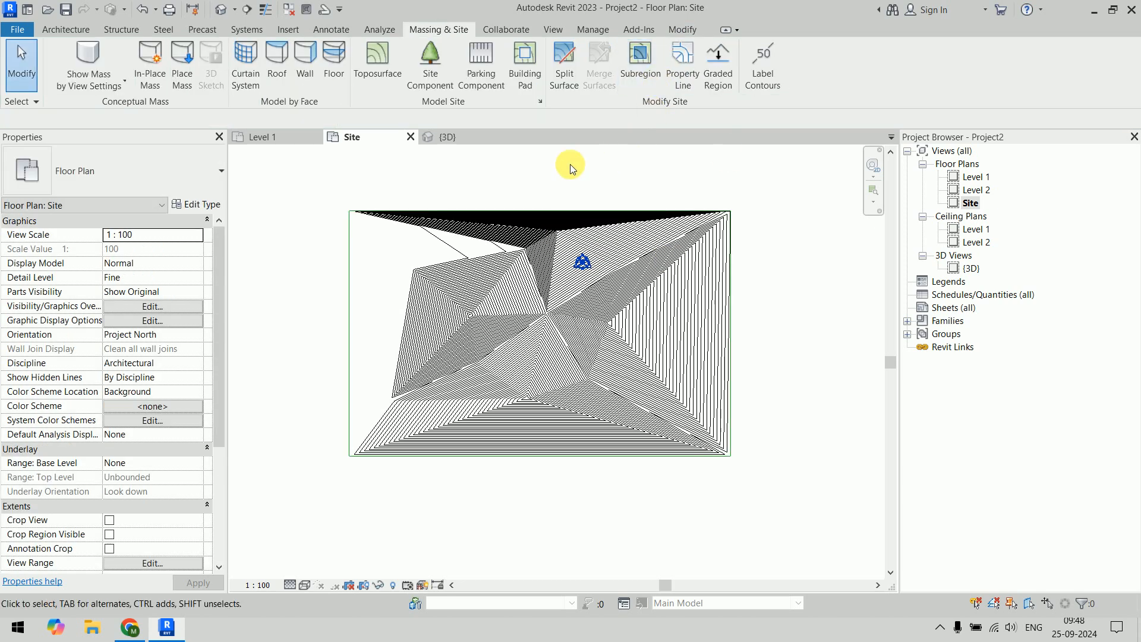
- Examine the raised terrain in the 3D view, from the front and from an isometric angle
{"action": "left_click", "coordinate": [464, 138]}
{"action": "scroll", "coordinate": [622, 333], "scroll_direction": "up", "scroll_amount": 6}
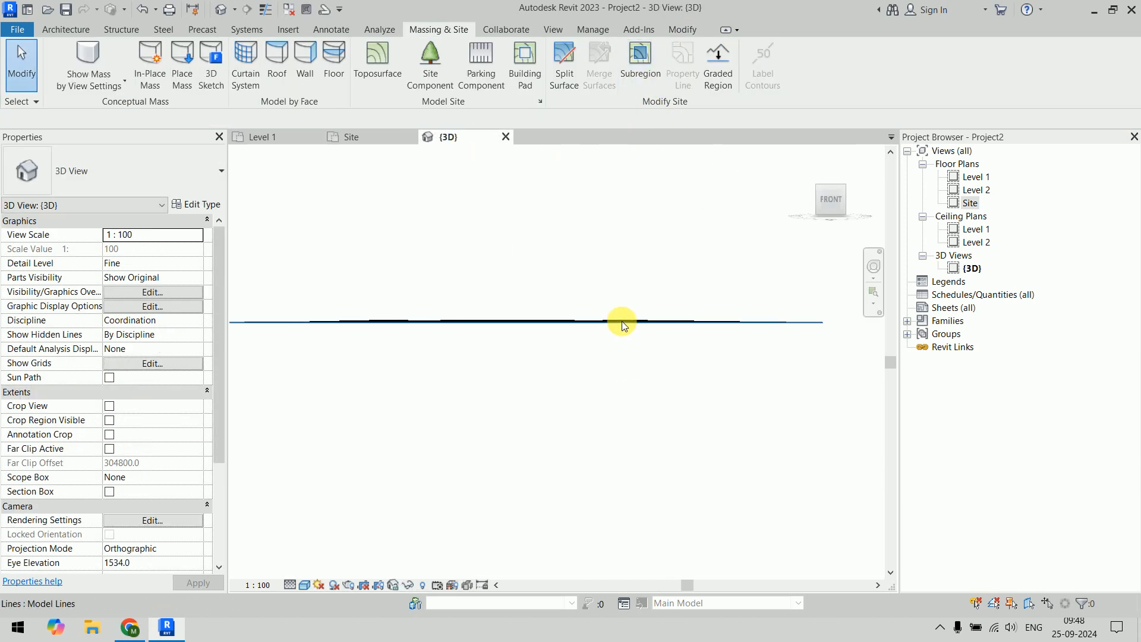
{"action": "middle_click_drag", "start_coordinate": [565, 365], "coordinate": [524, 276]}
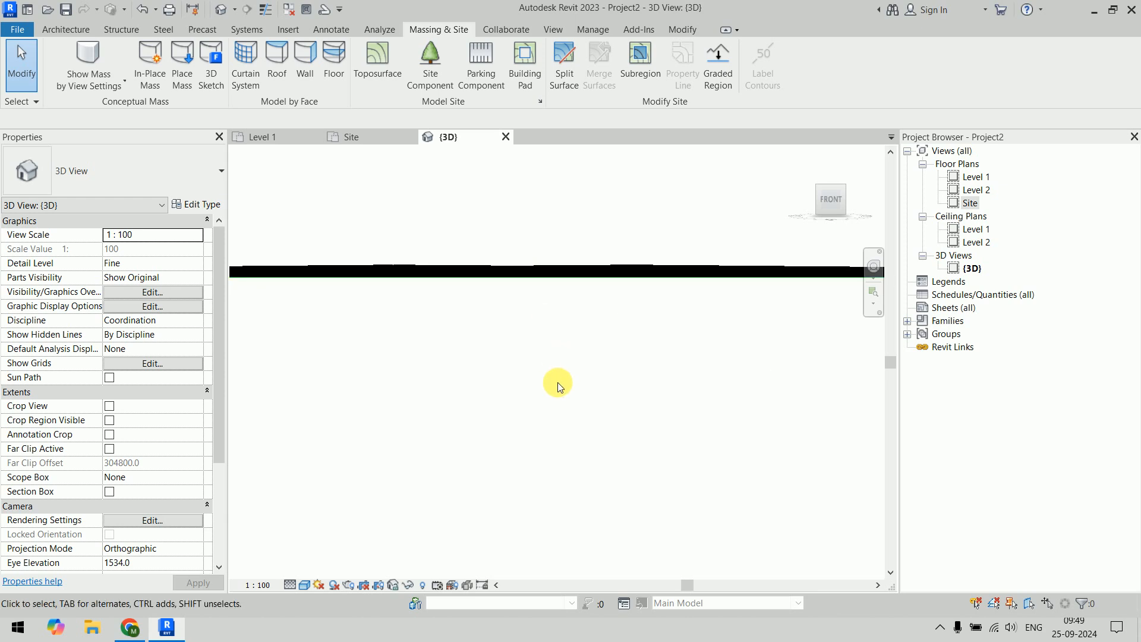
{"action": "left_click", "coordinate": [804, 155]}
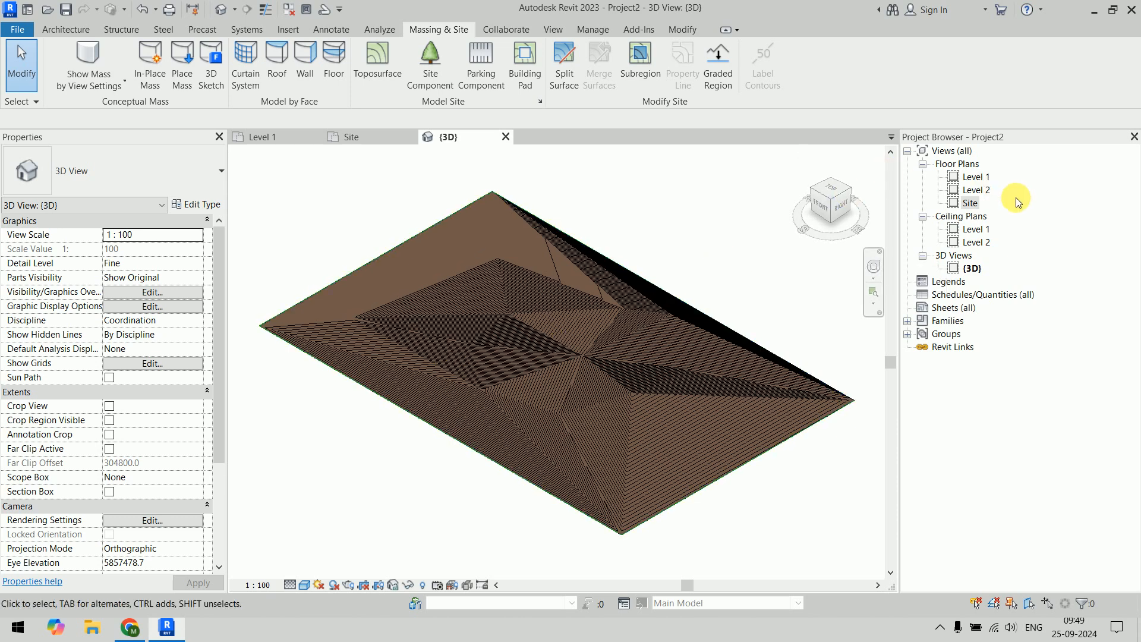
- Place a first M_RPC Tree - Deciduous site component, type Scarlet Oak - 12.5 Meters, on the toposurface in the Site plan
{"action": "double_click", "coordinate": [969, 204]}
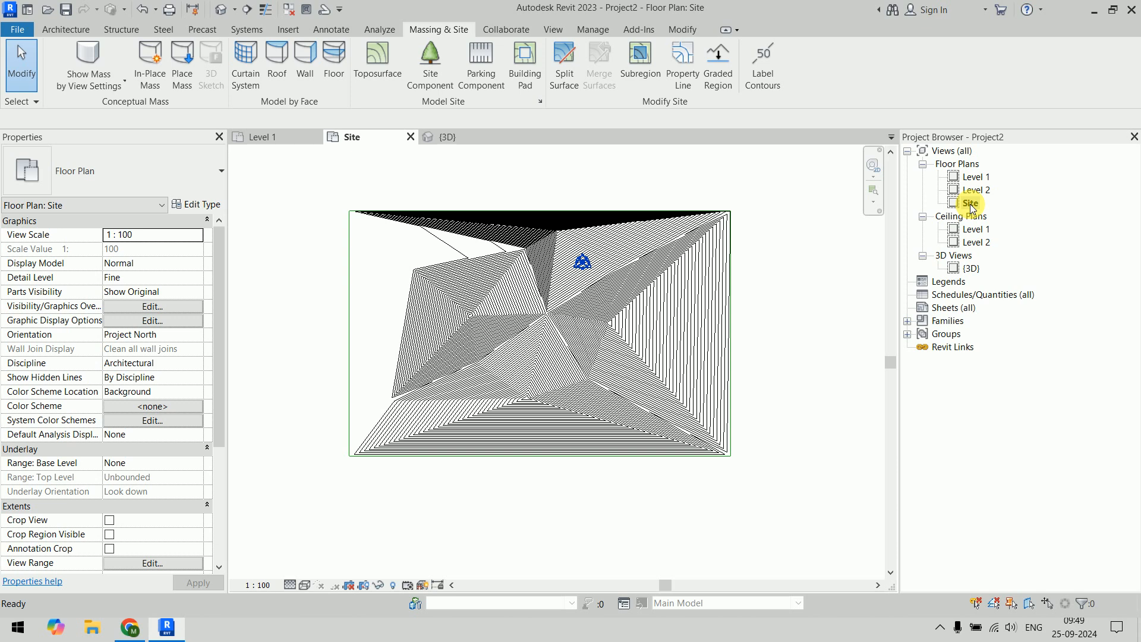
{"action": "left_click", "coordinate": [427, 77]}
{"action": "left_click", "coordinate": [157, 169]}
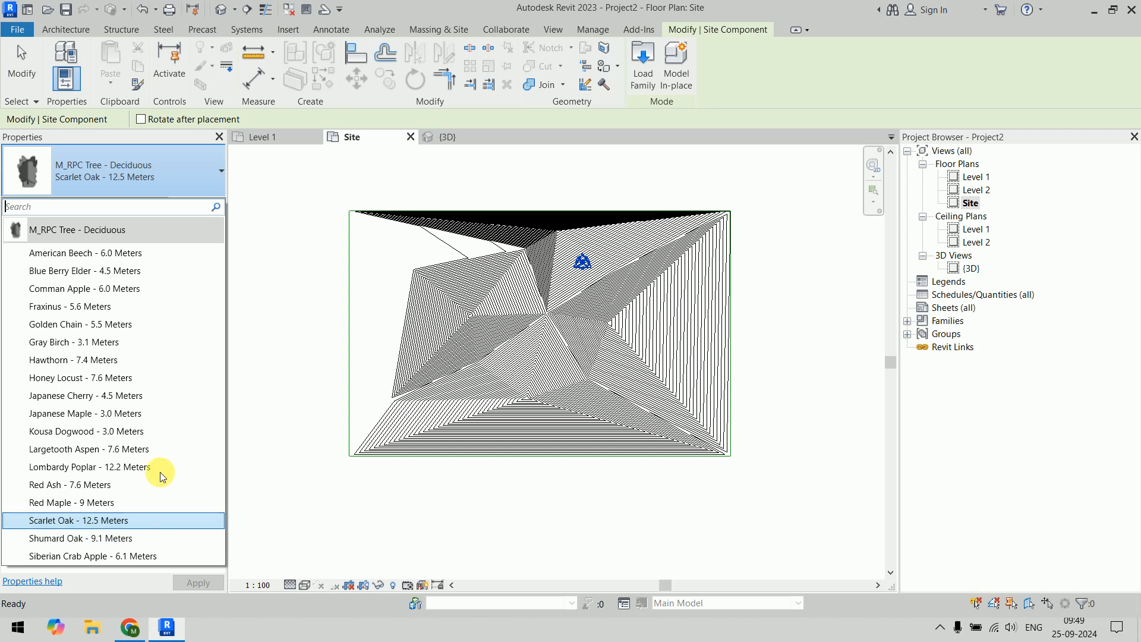
{"action": "scroll", "coordinate": [450, 256], "scroll_direction": "up", "scroll_amount": 2}
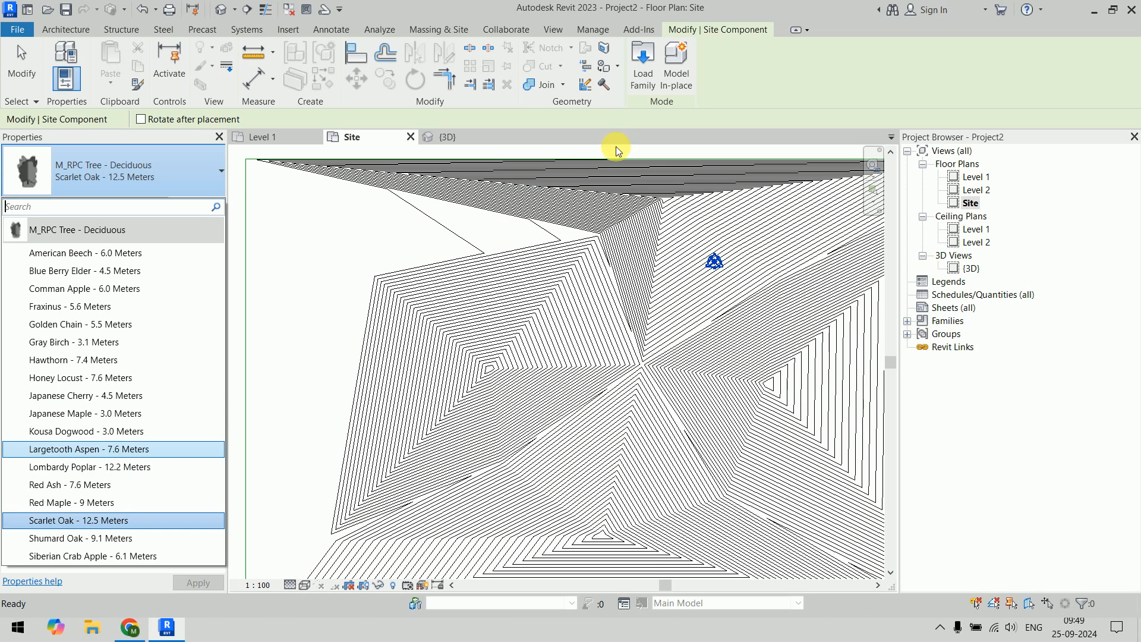
{"action": "scroll", "coordinate": [610, 262], "scroll_direction": "down", "scroll_amount": 2}
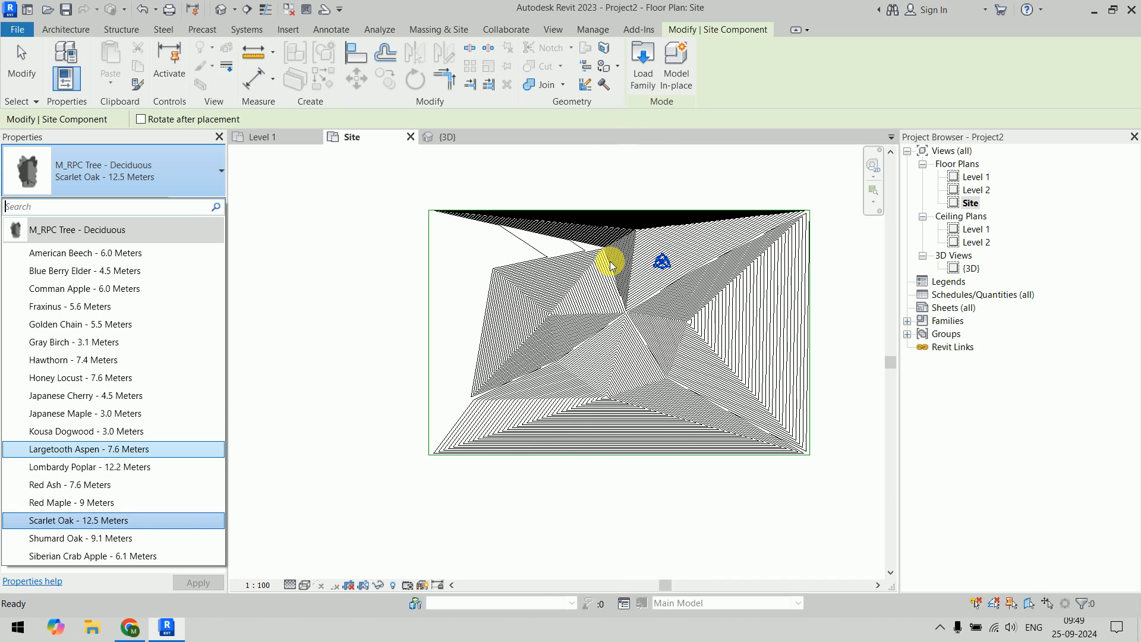
{"action": "left_click", "coordinate": [94, 527]}
{"action": "scroll", "coordinate": [535, 280], "scroll_direction": "up", "scroll_amount": 4}
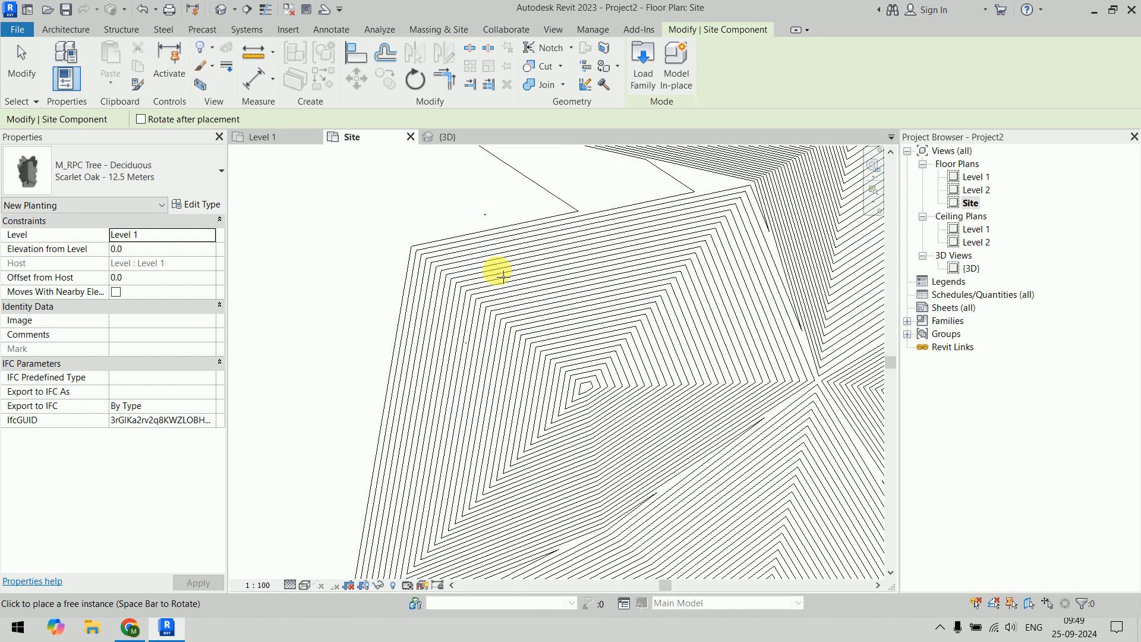
{"action": "scroll", "coordinate": [480, 228], "scroll_direction": "up", "scroll_amount": 2}
{"action": "scroll", "coordinate": [476, 235], "scroll_direction": "up", "scroll_amount": 12}
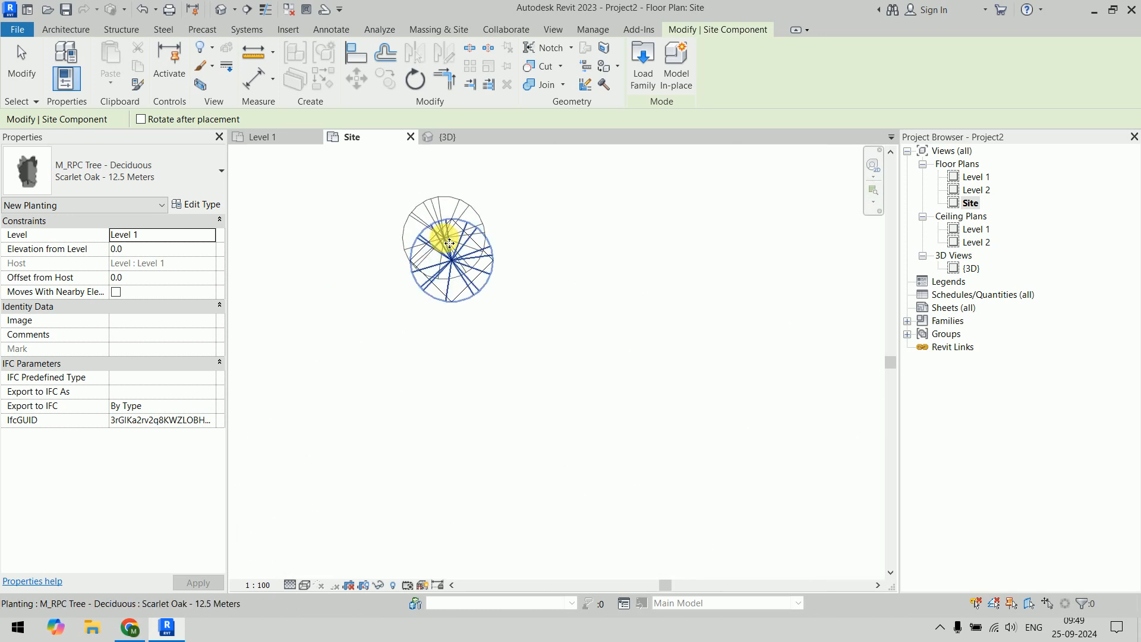
{"action": "scroll", "coordinate": [450, 243], "scroll_direction": "up", "scroll_amount": 3}
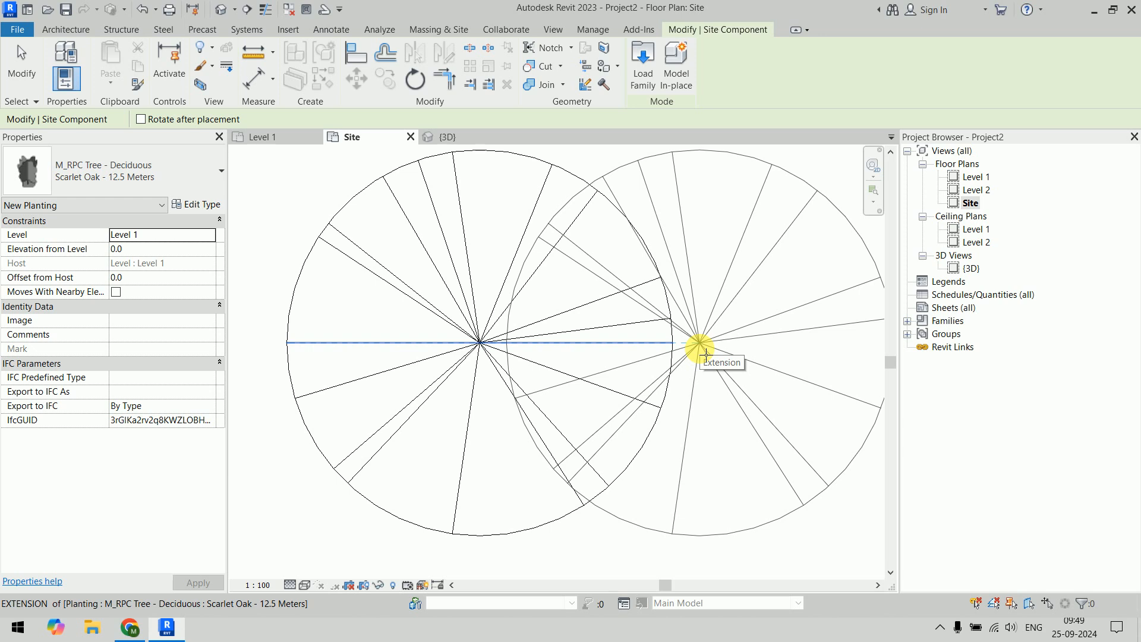
- Scatter fourteen more Scarlet Oak - 12.5 Meters trees across the area beside the first tree and end the placement
{"action": "scroll", "coordinate": [719, 351], "scroll_direction": "down", "scroll_amount": 5}
{"action": "middle_click_drag", "start_coordinate": [699, 352], "coordinate": [278, 347]}
{"action": "left_click", "coordinate": [520, 220]}
{"action": "left_click", "coordinate": [742, 405]}
{"action": "left_click", "coordinate": [474, 427]}
{"action": "left_click", "coordinate": [587, 306]}
{"action": "left_click", "coordinate": [374, 282]}
{"action": "left_click", "coordinate": [307, 478]}
{"action": "left_click", "coordinate": [631, 507]}
{"action": "left_click", "coordinate": [475, 530]}
{"action": "left_click", "coordinate": [736, 282]}
{"action": "left_click", "coordinate": [632, 396]}
{"action": "left_click", "coordinate": [374, 373]}
{"action": "left_click", "coordinate": [485, 306]}
{"action": "left_click", "coordinate": [646, 192]}
{"action": "left_click", "coordinate": [401, 184]}
{"action": "key", "text": "Escape"}
{"action": "key", "text": "Escape"}
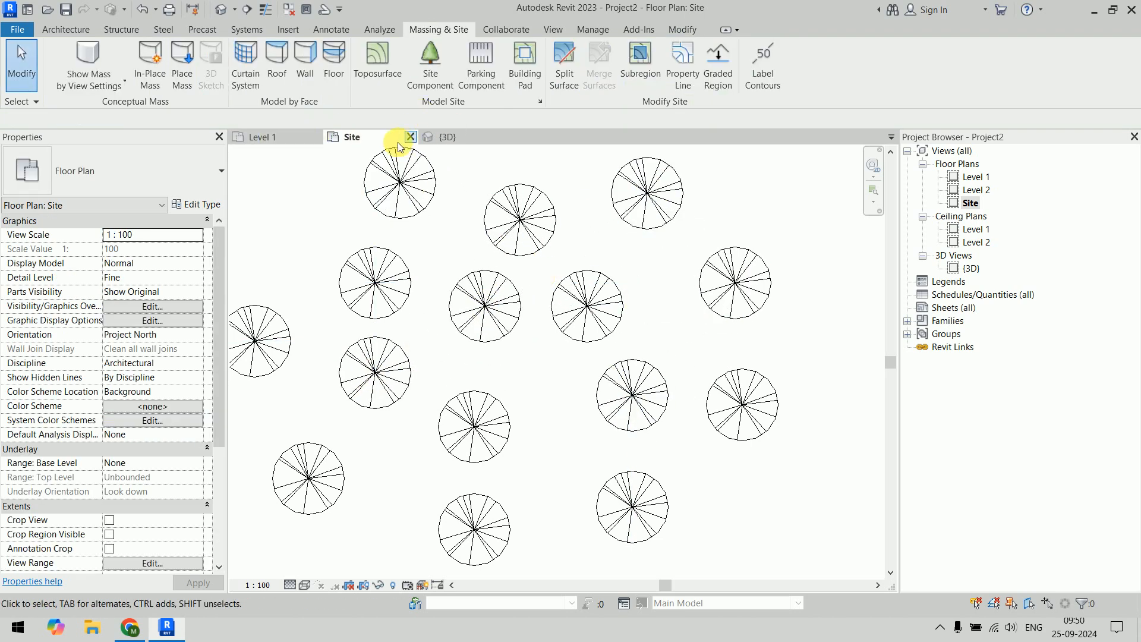
- Show the scattered trees in the 3D view and set its visual style to Realistic
{"action": "scroll", "coordinate": [732, 223], "scroll_direction": "down", "scroll_amount": 4}
{"action": "left_click", "coordinate": [221, 10]}
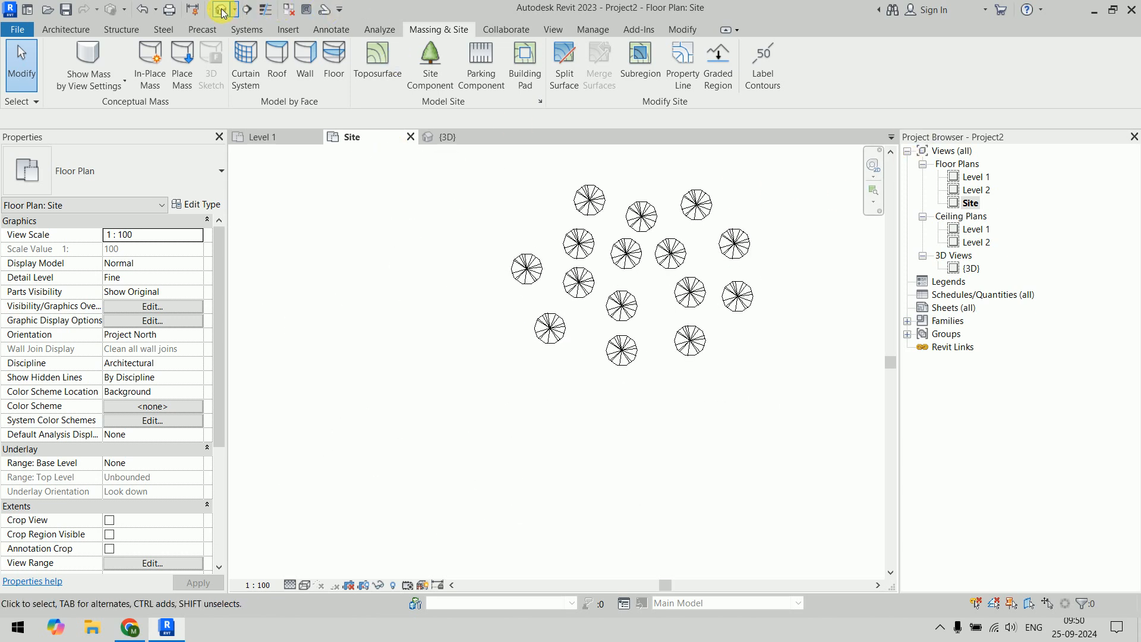
{"action": "scroll", "coordinate": [544, 279], "scroll_direction": "up", "scroll_amount": 5}
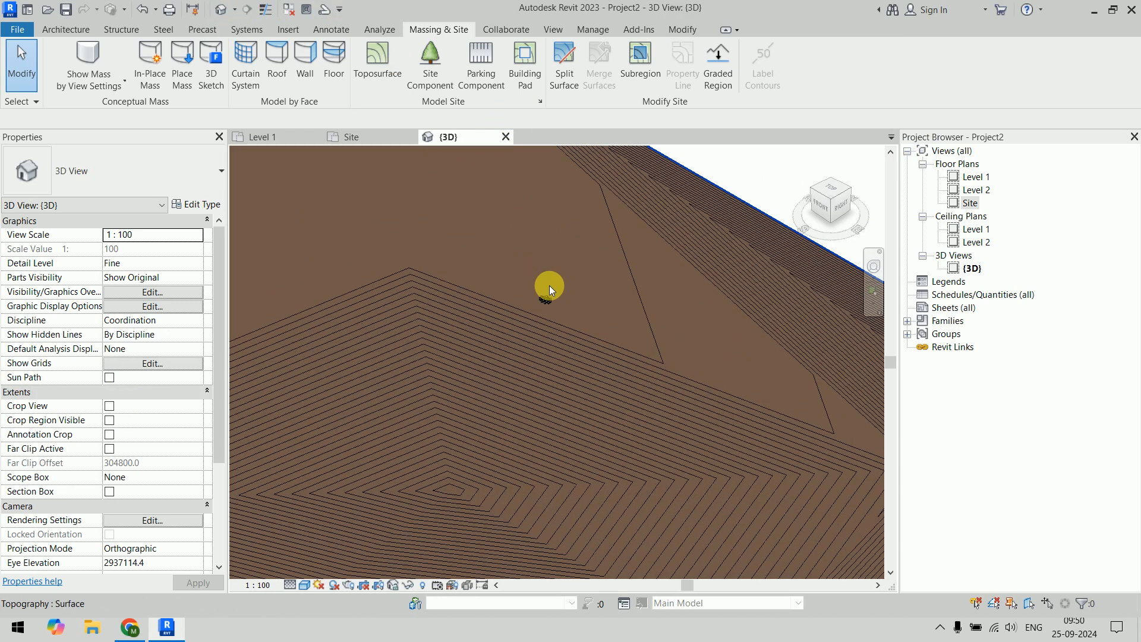
{"action": "scroll", "coordinate": [545, 297], "scroll_direction": "down", "scroll_amount": 5}
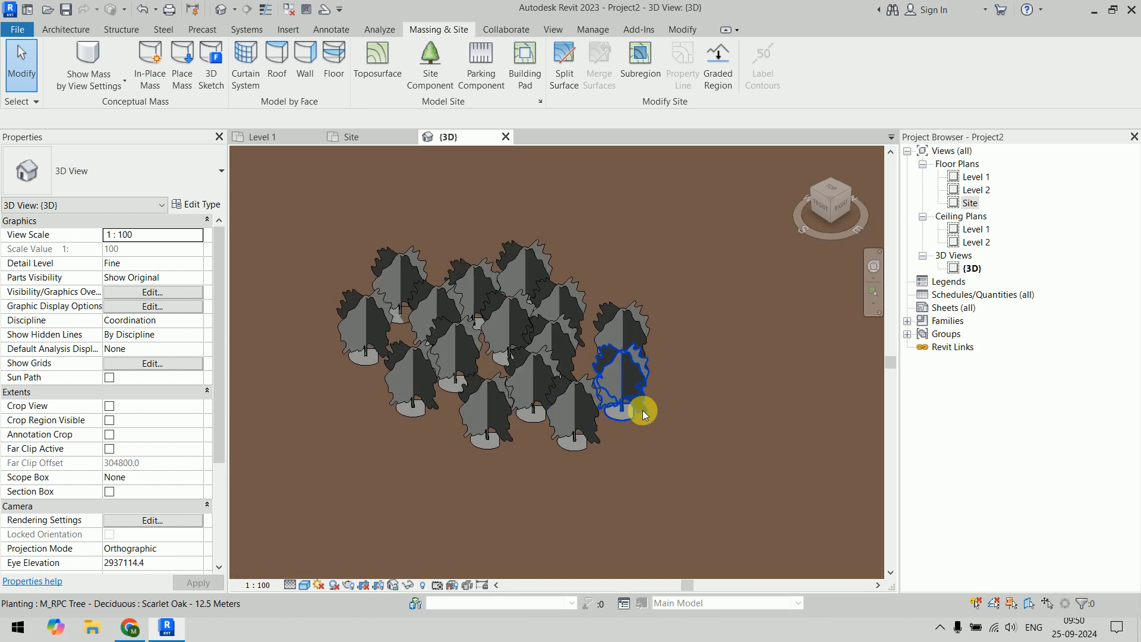
{"action": "middle_click_drag", "start_coordinate": [665, 417], "coordinate": [683, 428]}
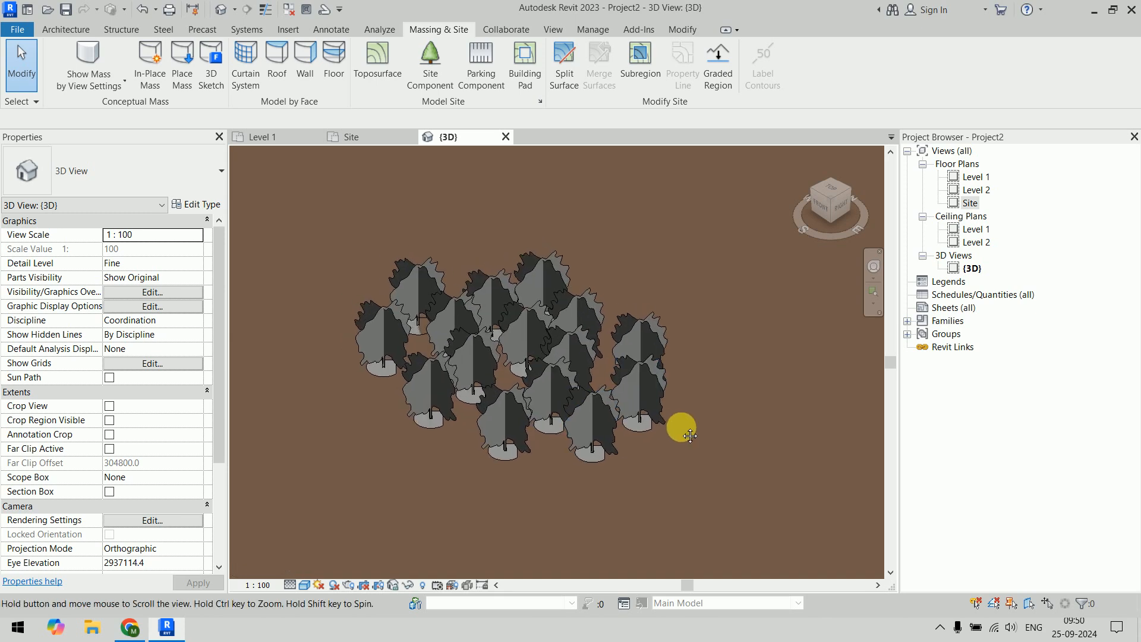
{"action": "left_click", "coordinate": [303, 586]}
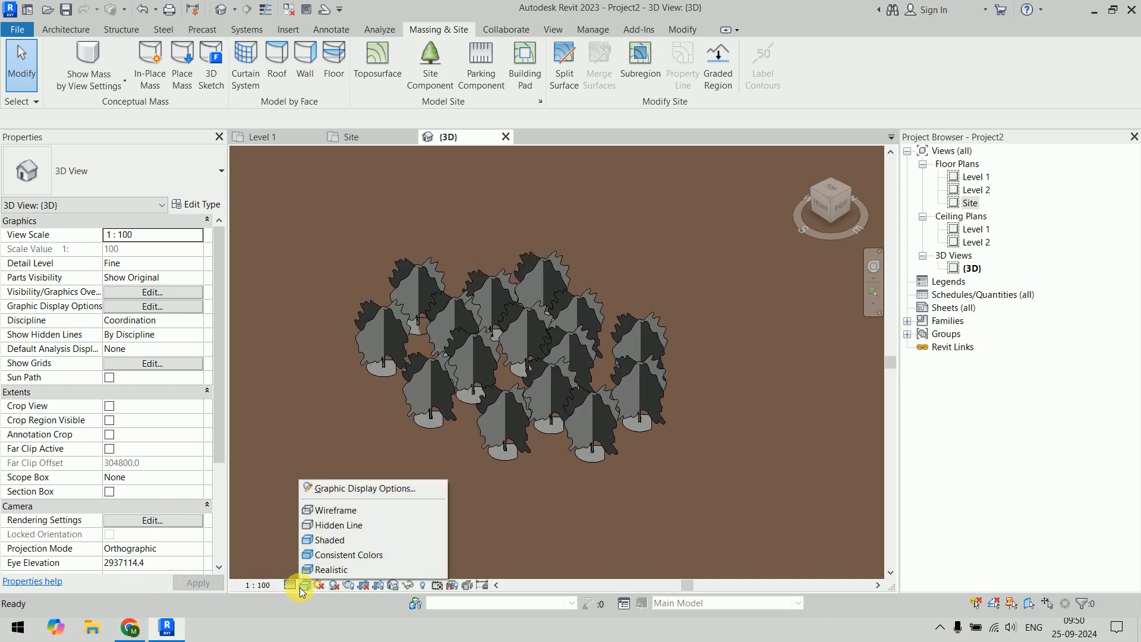
{"action": "left_click", "coordinate": [327, 557]}
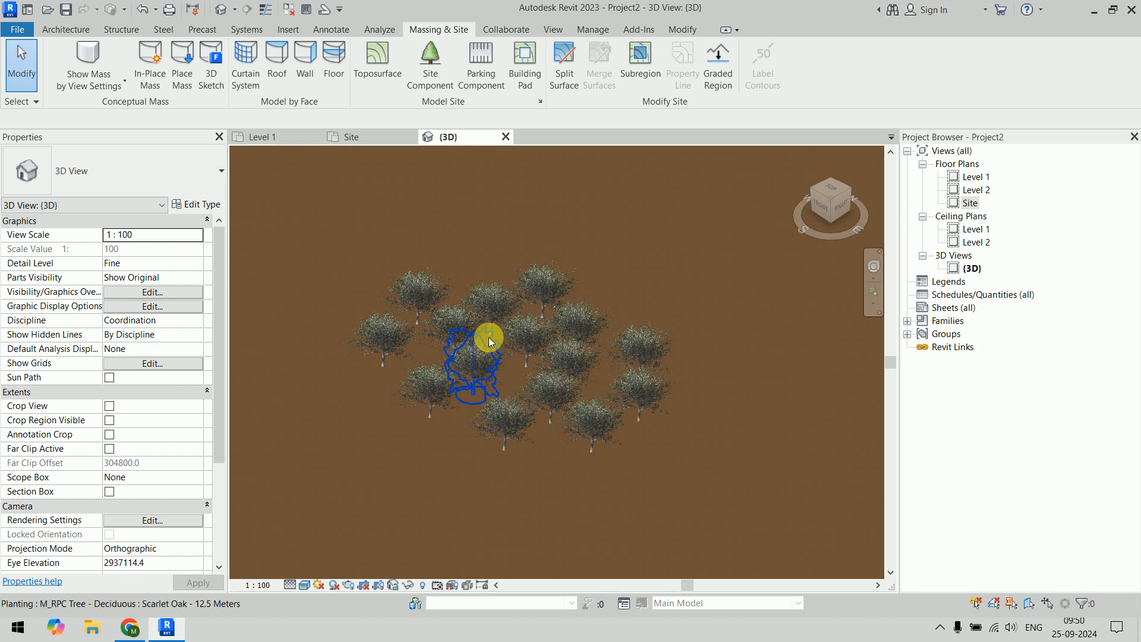
- Examine the realistic trees up close and their position on the surrounding terrain in the 3D view
{"action": "scroll", "coordinate": [499, 344], "scroll_direction": "up", "scroll_amount": 5}
{"action": "scroll", "coordinate": [373, 510], "scroll_direction": "down", "scroll_amount": 5}
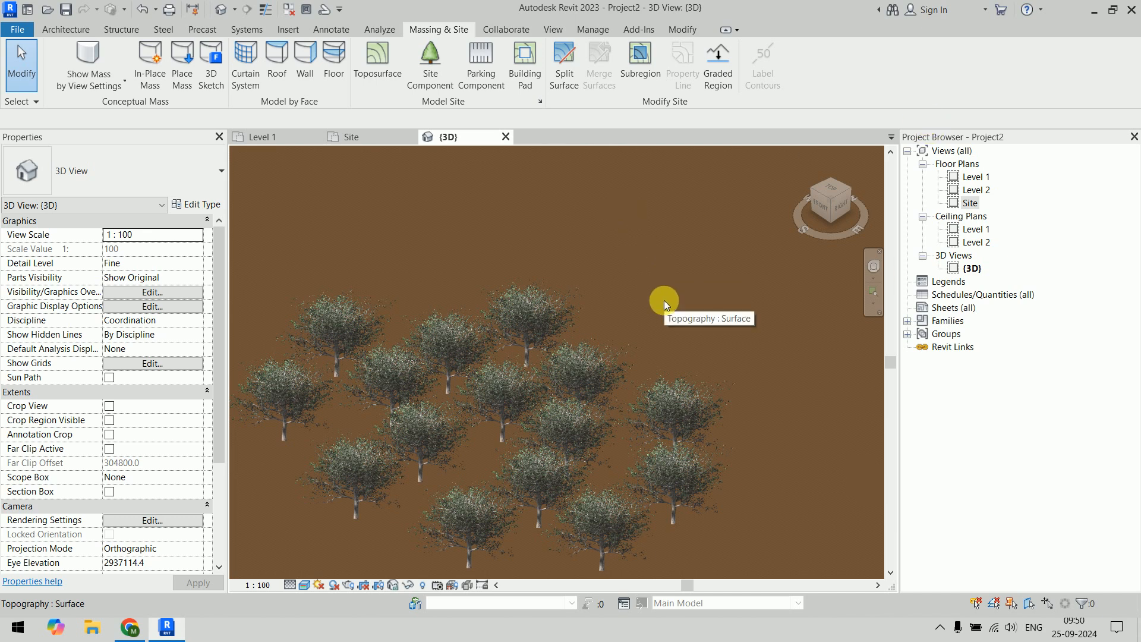
{"action": "scroll", "coordinate": [680, 327], "scroll_direction": "down", "scroll_amount": 5}
{"action": "scroll", "coordinate": [680, 327], "scroll_direction": "up", "scroll_amount": 5}
{"action": "scroll", "coordinate": [680, 327], "scroll_direction": "down", "scroll_amount": 3}
{"action": "scroll", "coordinate": [680, 327], "scroll_direction": "up", "scroll_amount": 3}
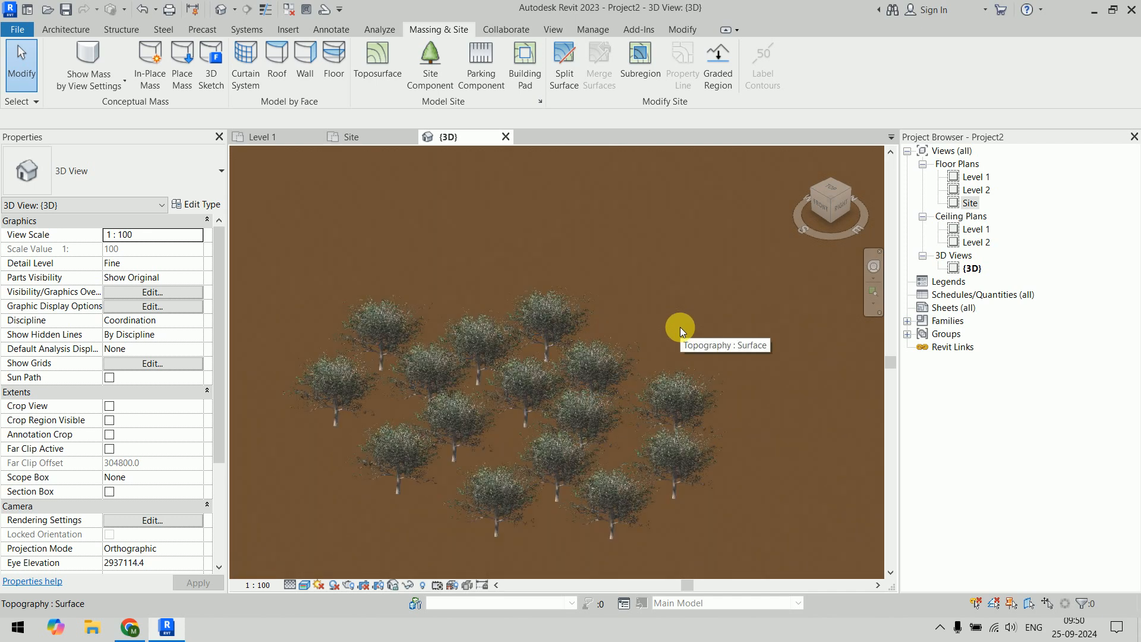
{"action": "scroll", "coordinate": [680, 327], "scroll_direction": "down", "scroll_amount": 3}
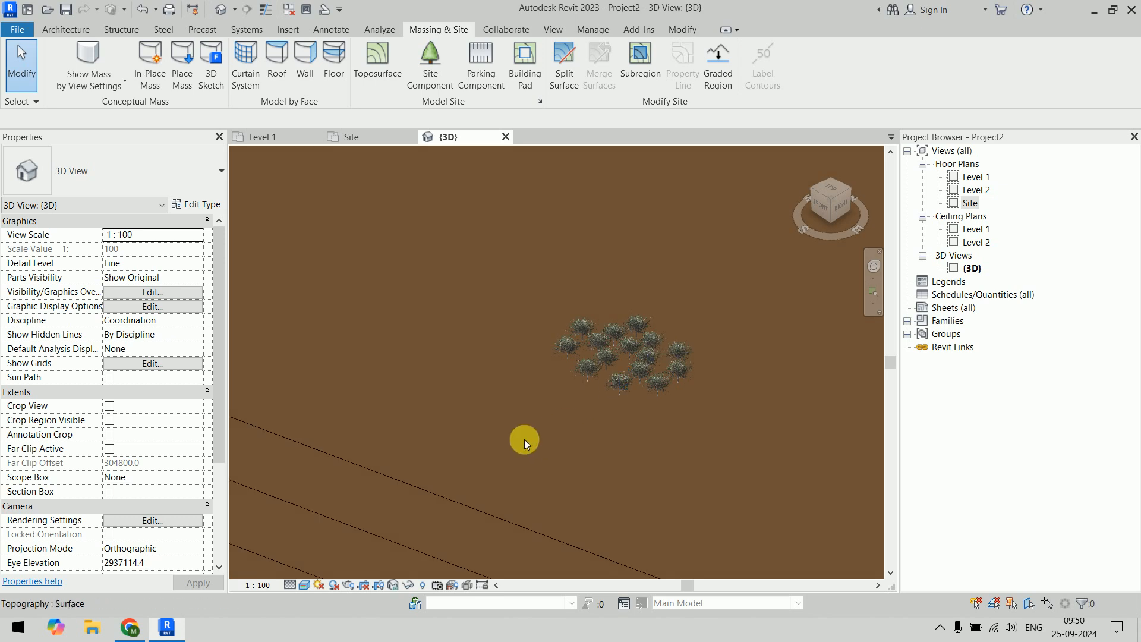
{"action": "middle_click_drag", "start_coordinate": [514, 446], "coordinate": [554, 420], "text": "shift"}
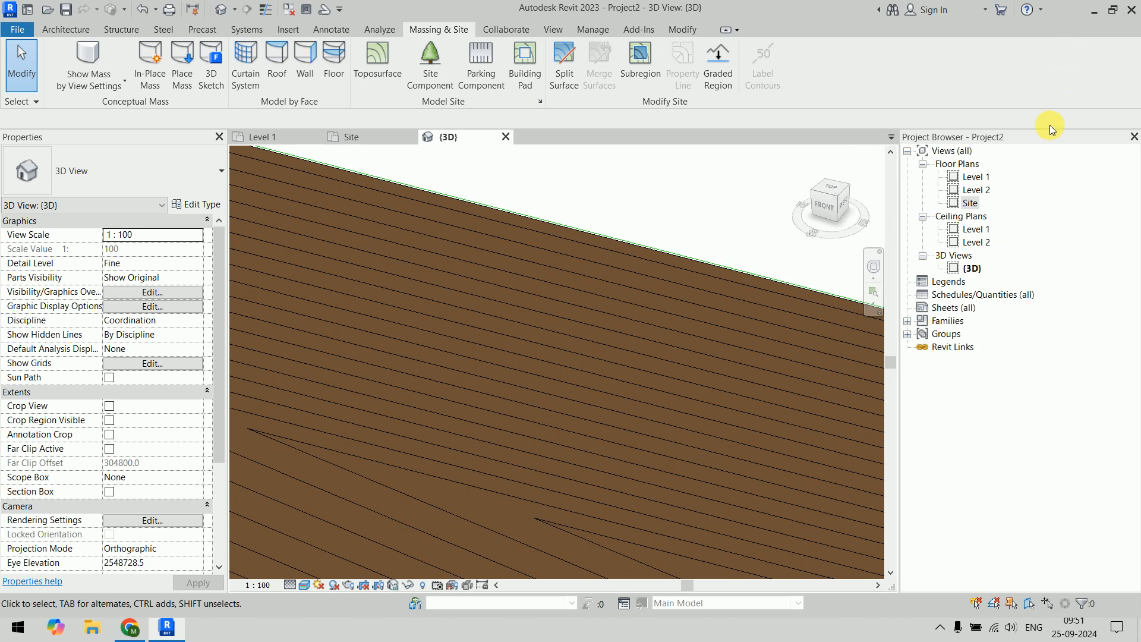
{"action": "scroll", "coordinate": [538, 358], "scroll_direction": "down", "scroll_amount": 4}
{"action": "scroll", "coordinate": [595, 348], "scroll_direction": "down", "scroll_amount": 2}
{"action": "middle_click_drag", "start_coordinate": [463, 380], "coordinate": [799, 336]}
{"action": "middle_click_drag", "start_coordinate": [401, 327], "coordinate": [683, 417]}
{"action": "scroll", "coordinate": [416, 316], "scroll_direction": "down", "scroll_amount": 4}
{"action": "middle_click_drag", "start_coordinate": [416, 316], "coordinate": [792, 298]}
{"action": "middle_click_drag", "start_coordinate": [871, 450], "coordinate": [532, 362]}
{"action": "scroll", "coordinate": [547, 373], "scroll_direction": "up", "scroll_amount": 4}
{"action": "scroll", "coordinate": [547, 373], "scroll_direction": "up", "scroll_amount": 3}
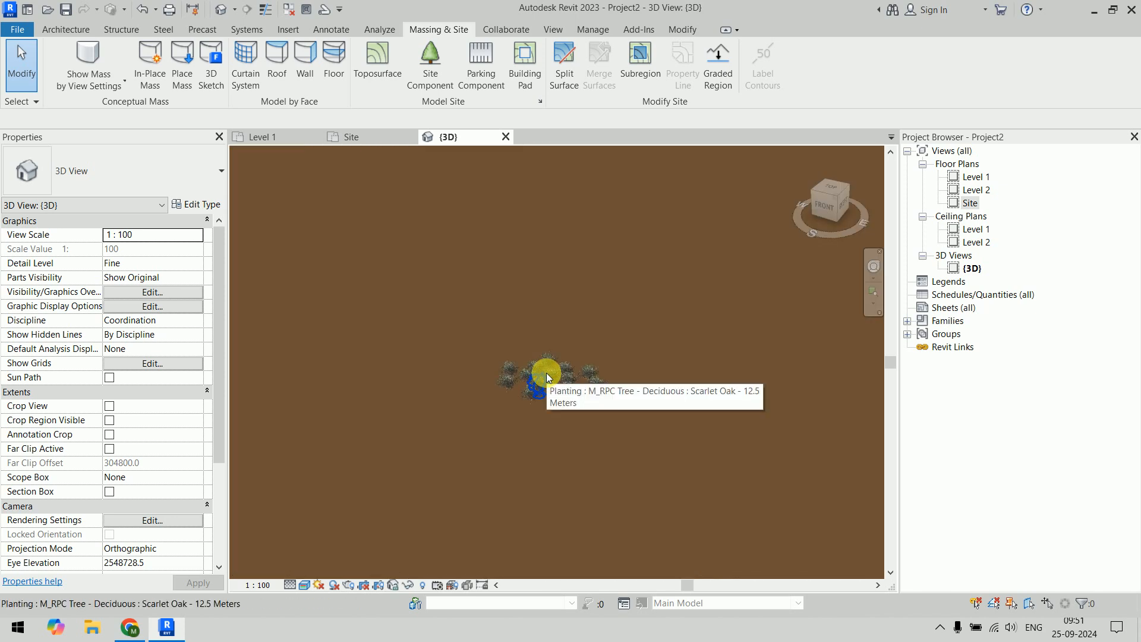
- Create a rectangular subregion across the full width of the toposurface in the Site plan, about 8510000 by 1173500, and finish it
{"action": "double_click", "coordinate": [971, 203]}
{"action": "middle_click_drag", "start_coordinate": [612, 373], "coordinate": [582, 306]}
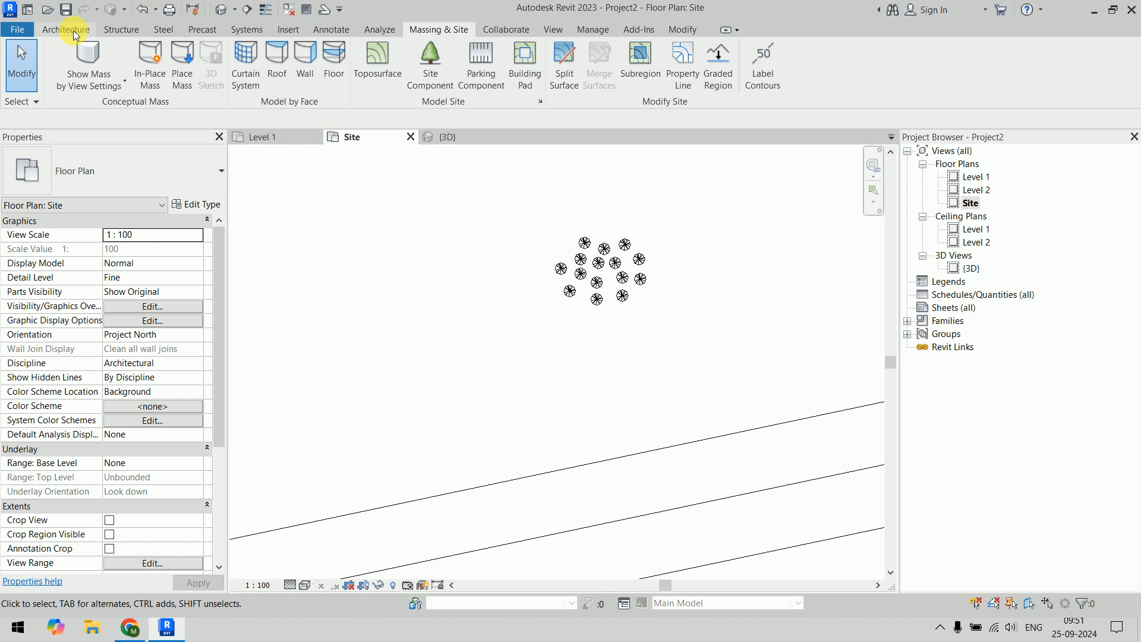
{"action": "scroll", "coordinate": [393, 351], "scroll_direction": "down", "scroll_amount": 6}
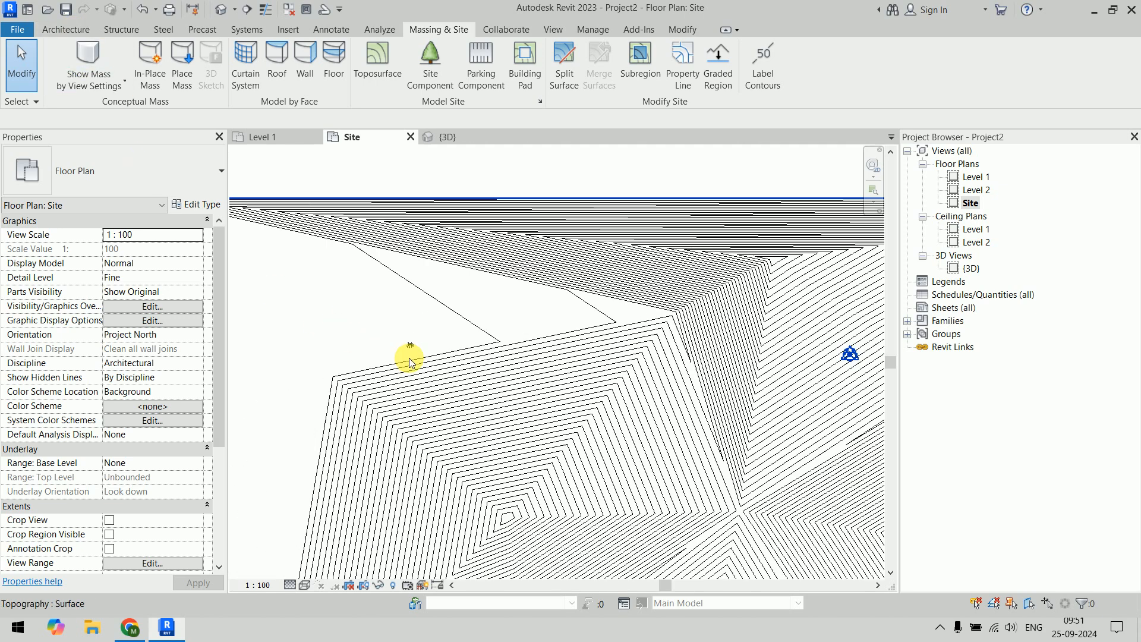
{"action": "scroll", "coordinate": [438, 373], "scroll_direction": "down", "scroll_amount": 3}
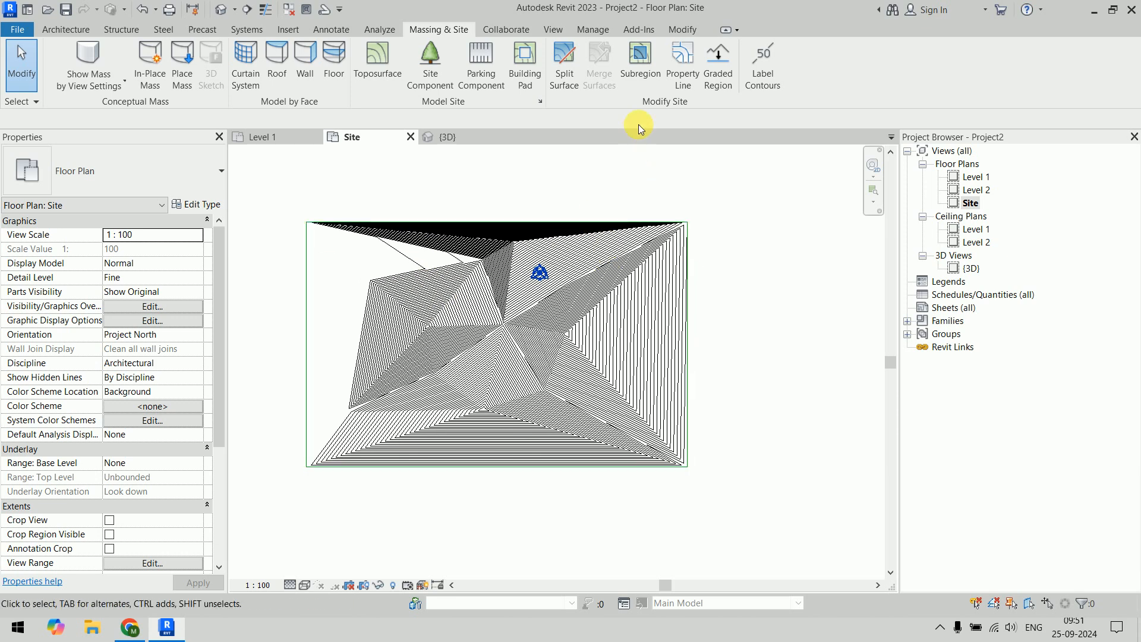
{"action": "left_click", "coordinate": [642, 67]}
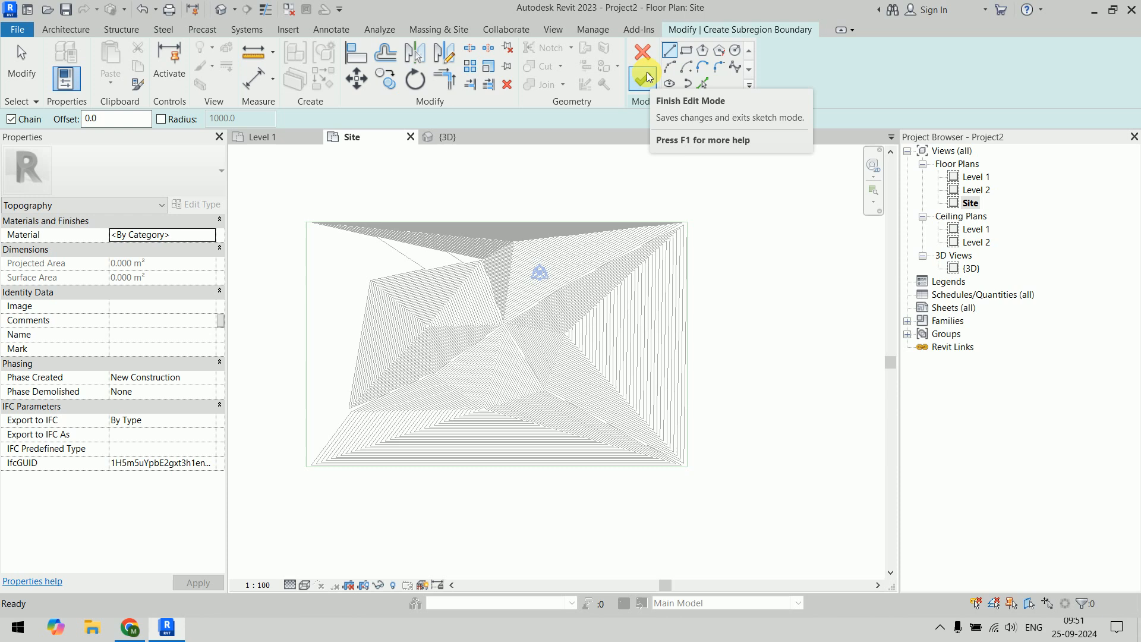
{"action": "left_click", "coordinate": [686, 49]}
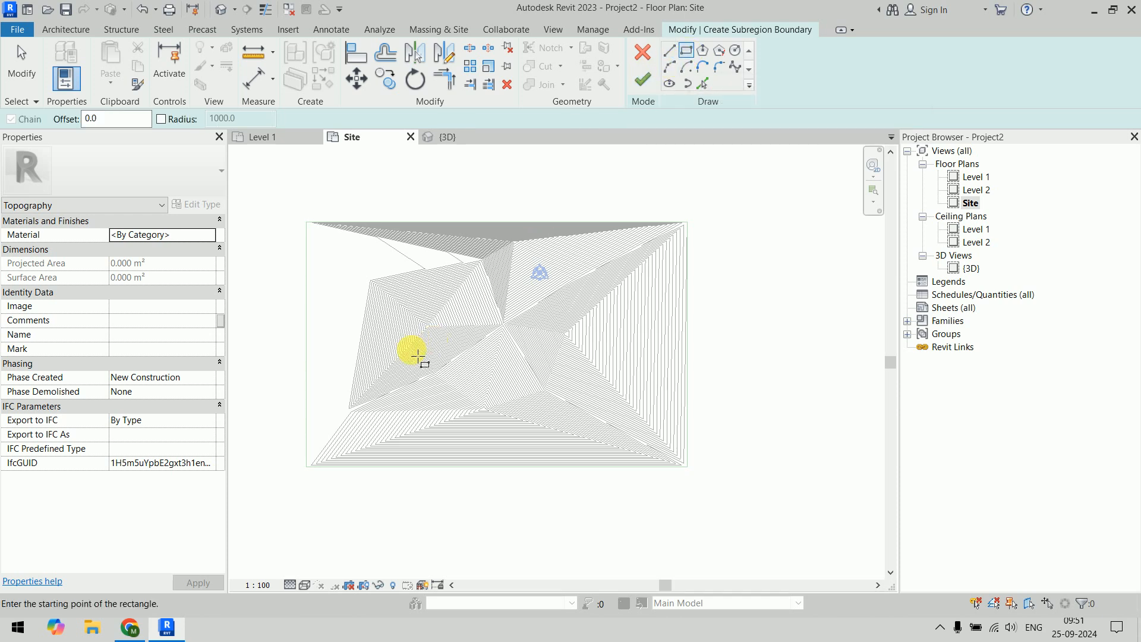
{"action": "left_click", "coordinate": [306, 291]}
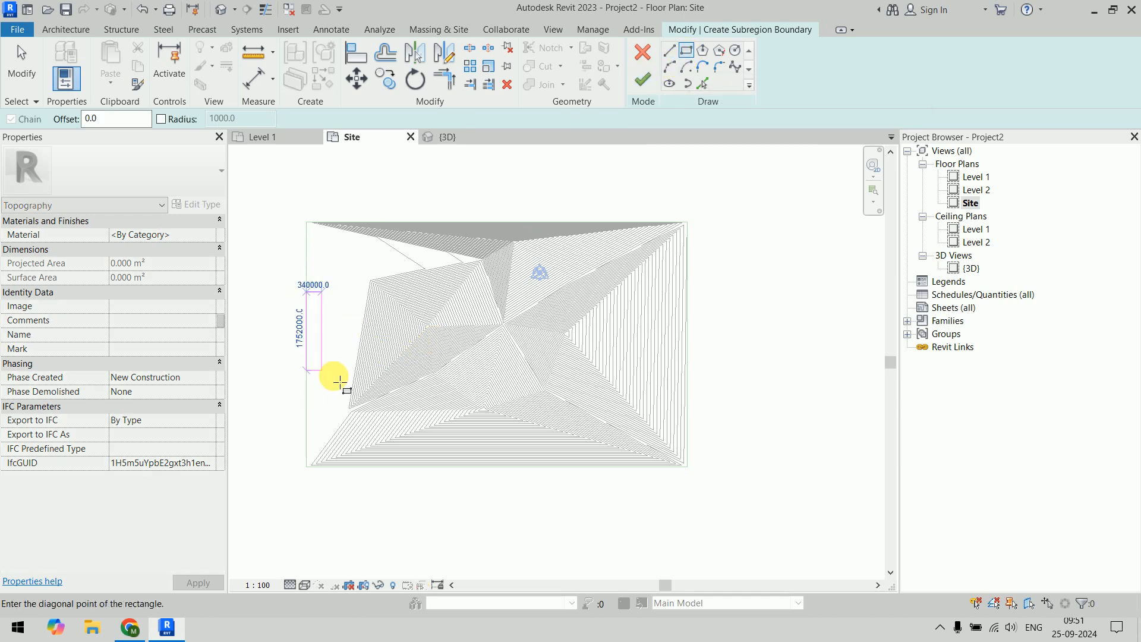
{"action": "left_click", "coordinate": [695, 349]}
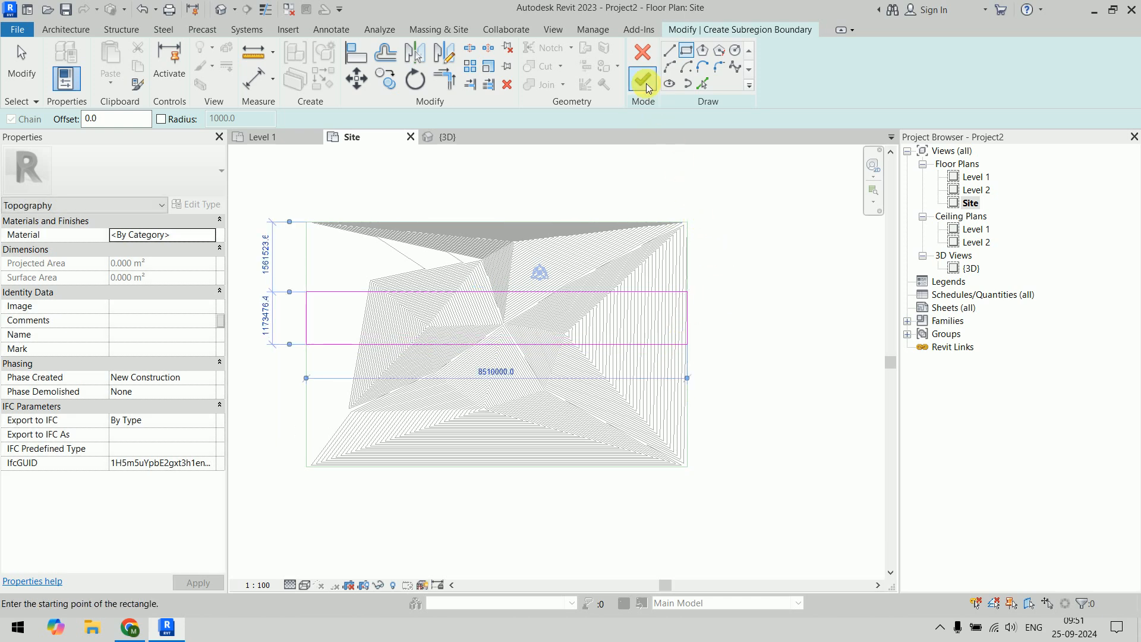
{"action": "left_click", "coordinate": [645, 82]}
{"action": "left_click", "coordinate": [776, 370]}
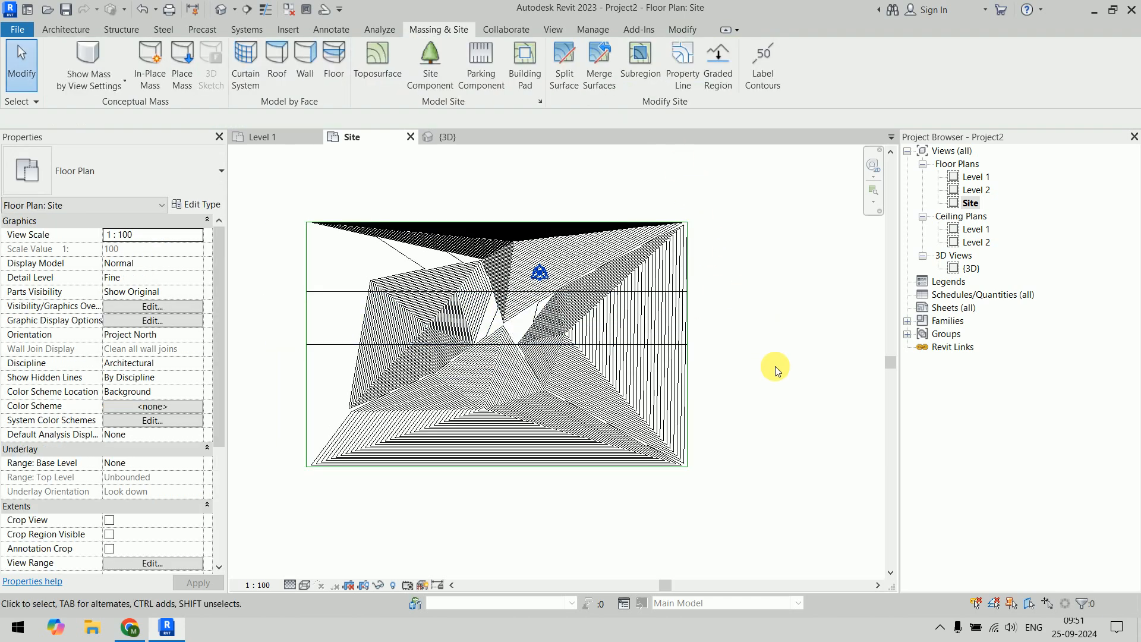
- Assign the Asphalt, Bitumen material to the strip-shaped subregion in the 3D view
{"action": "left_click", "coordinate": [476, 135]}
{"action": "scroll", "coordinate": [521, 326], "scroll_direction": "down", "scroll_amount": 6}
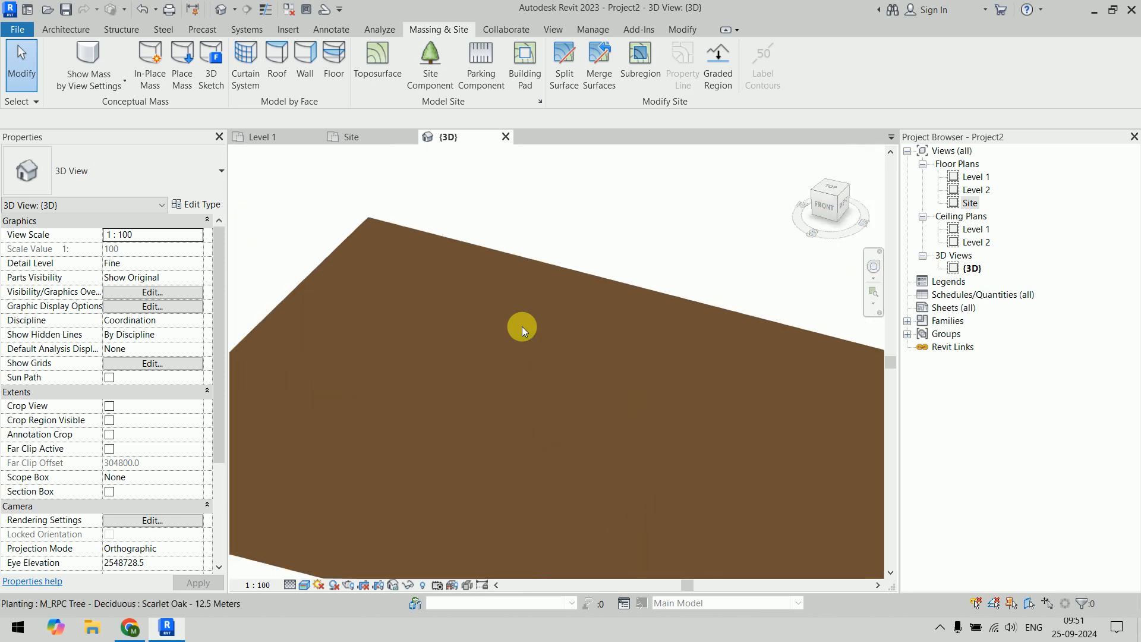
{"action": "left_click", "coordinate": [594, 386]}
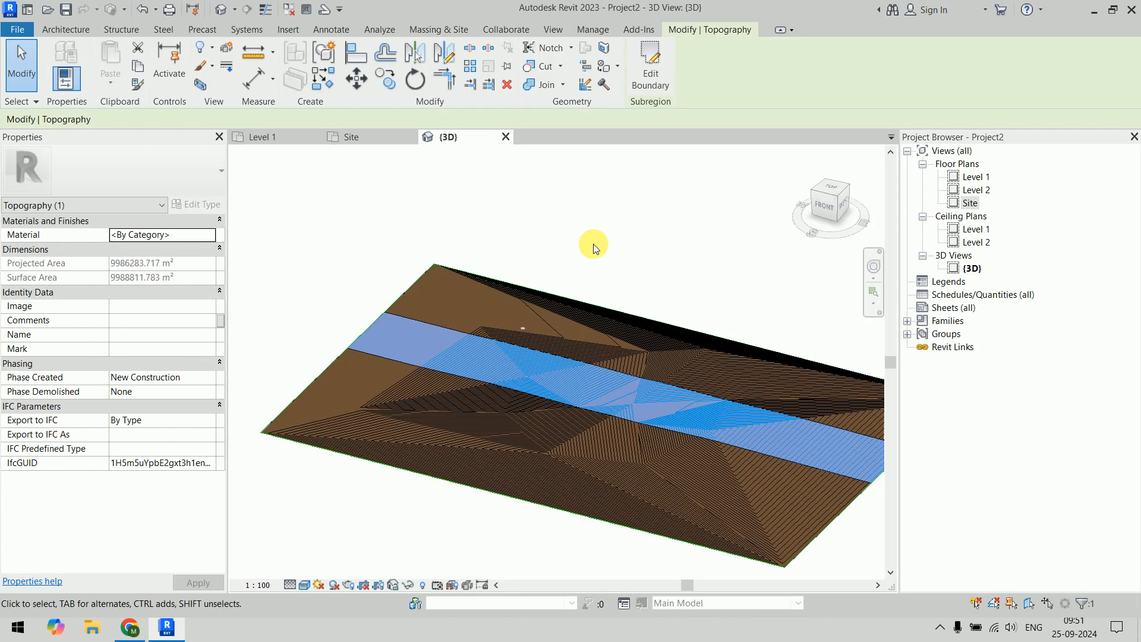
{"action": "middle_click_drag", "start_coordinate": [593, 245], "coordinate": [534, 211]}
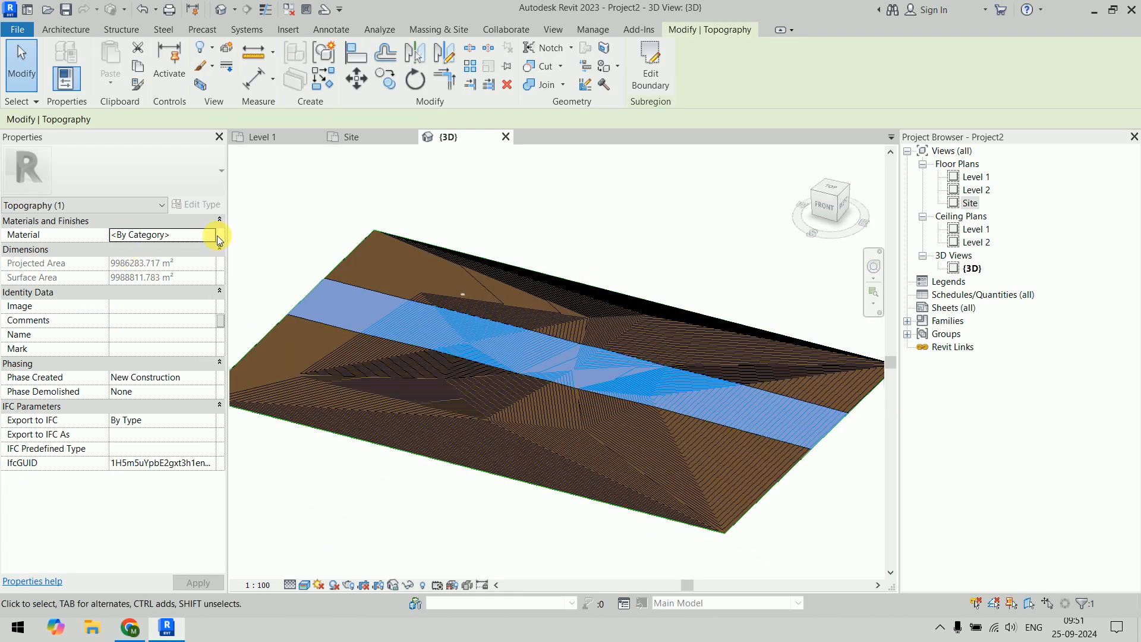
{"action": "left_click", "coordinate": [215, 236]}
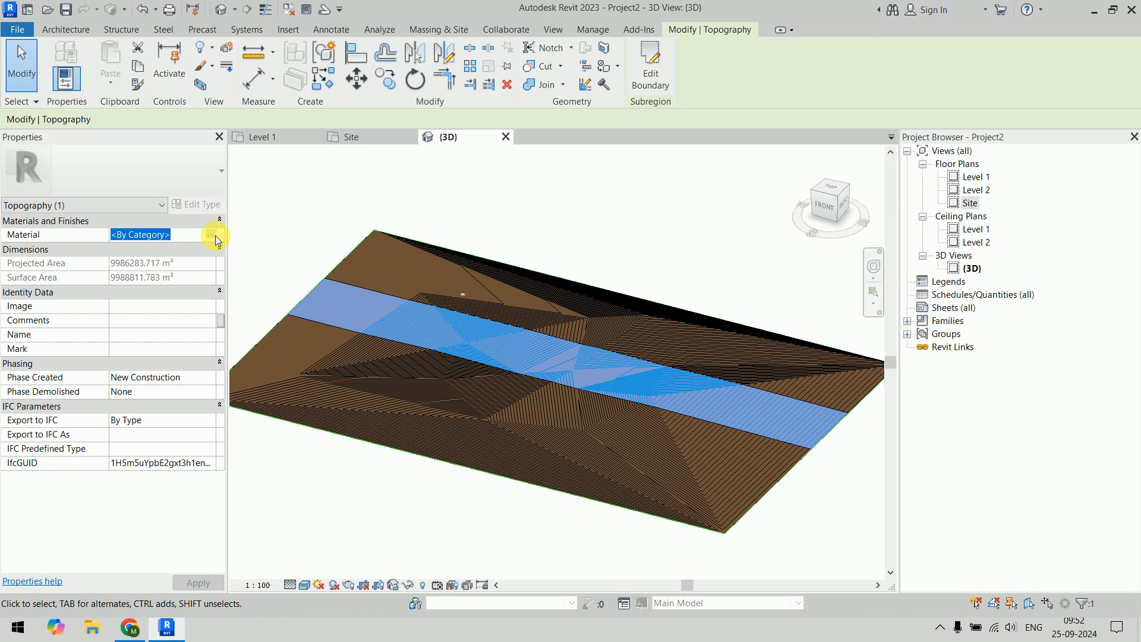
{"action": "left_click", "coordinate": [211, 233]}
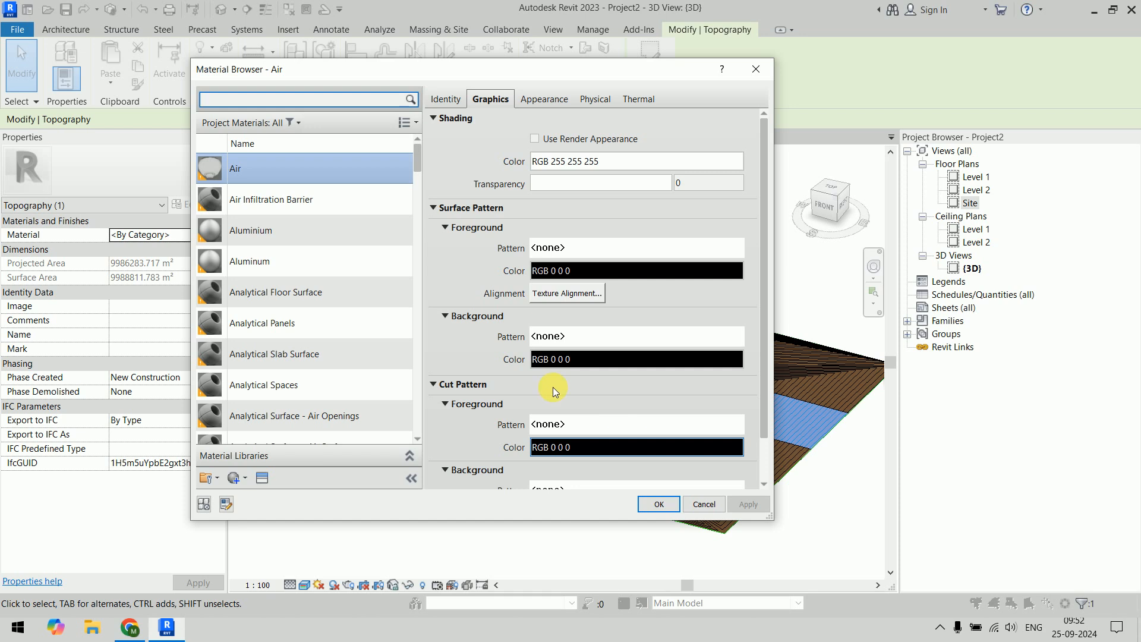
{"action": "scroll", "coordinate": [303, 261], "scroll_direction": "down", "scroll_amount": 1}
{"action": "scroll", "coordinate": [306, 264], "scroll_direction": "down", "scroll_amount": 3}
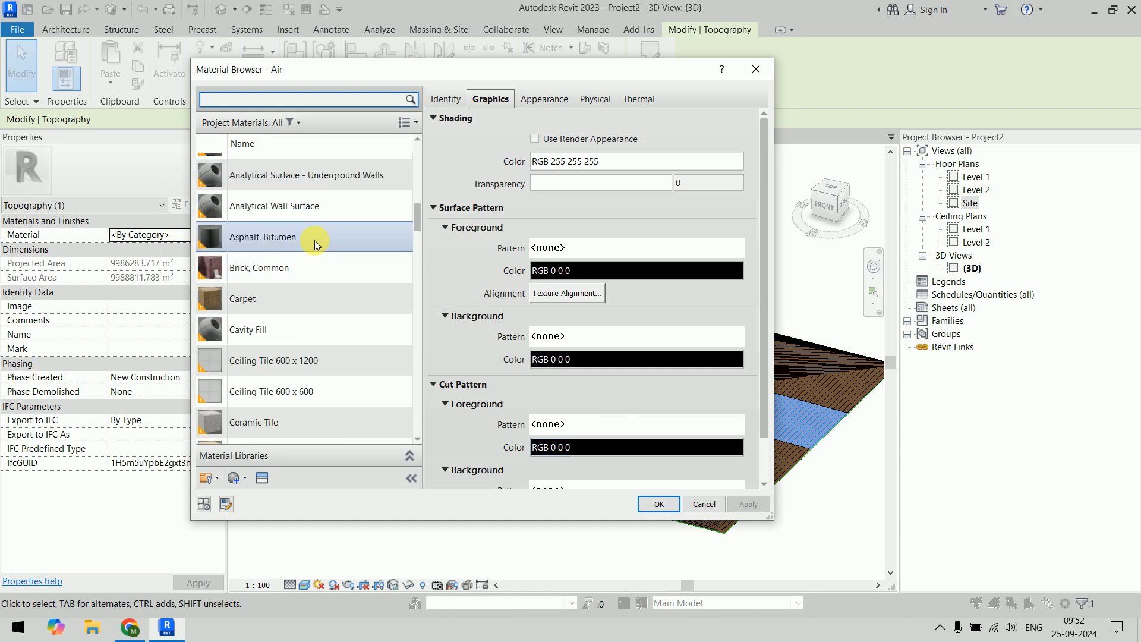
{"action": "double_click", "coordinate": [311, 234]}
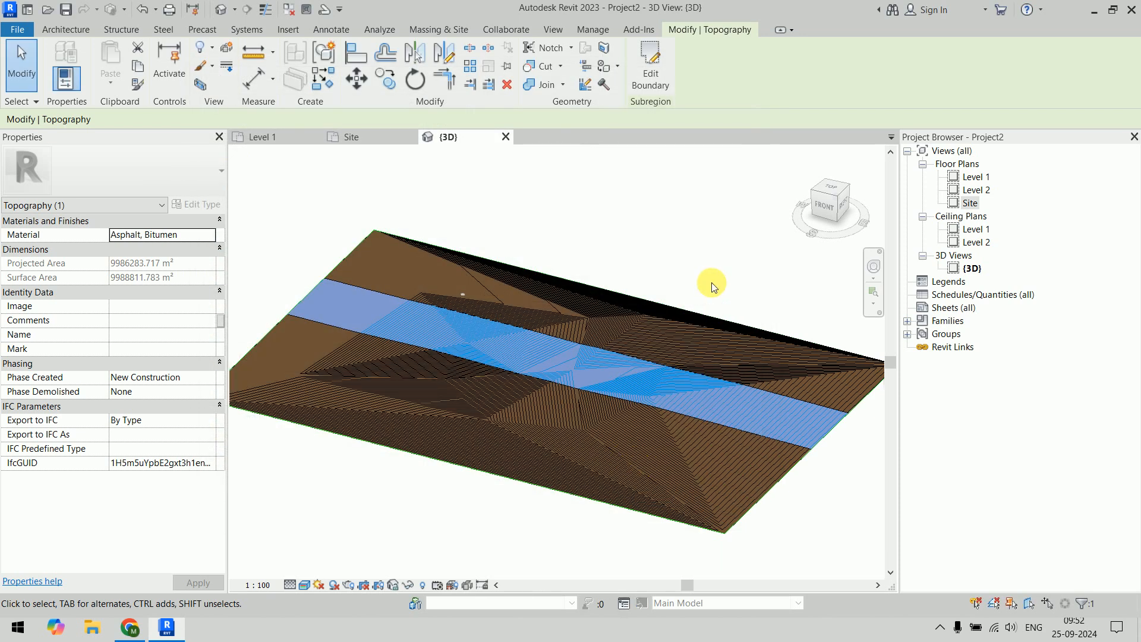
{"action": "left_click", "coordinate": [706, 260]}
{"action": "mouse_move", "coordinate": [704, 237]}
{"action": "middle_mouse_down", "text": "shift"}
{"action": "mouse_move", "coordinate": [721, 298]}
{"action": "mouse_move", "coordinate": [687, 242]}
{"action": "middle_mouse_up", "text": "shift"}
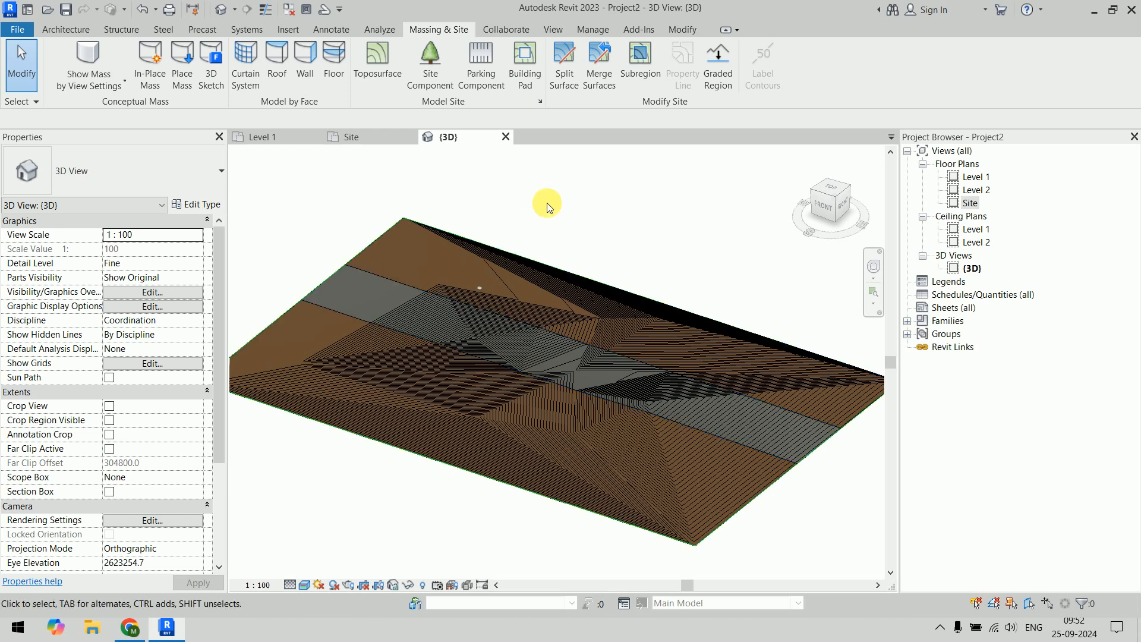
- Inspect the asphalt subregion in the Site plan and the terrain surface up close in the 3D view
{"action": "double_click", "coordinate": [971, 203]}
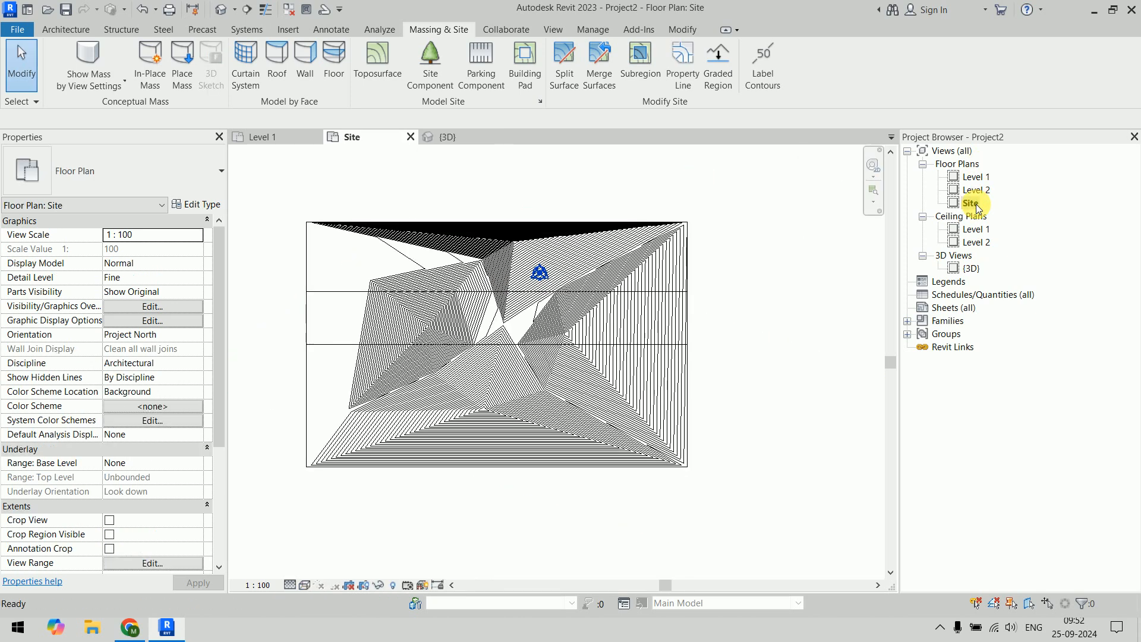
{"action": "left_click", "coordinate": [421, 310]}
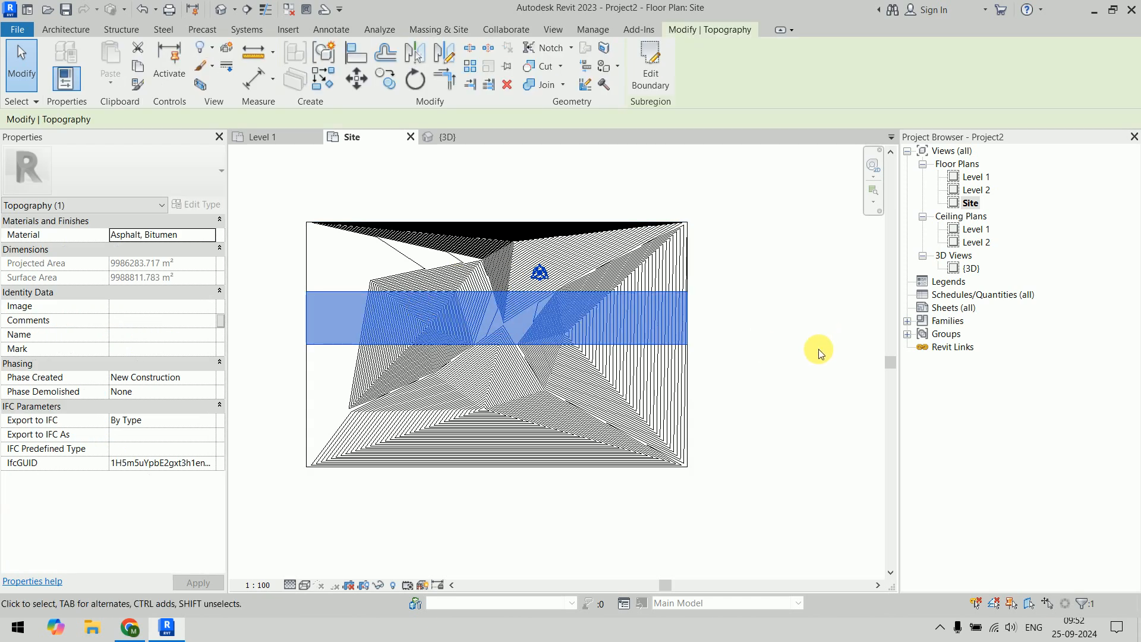
{"action": "key", "text": "Escape"}
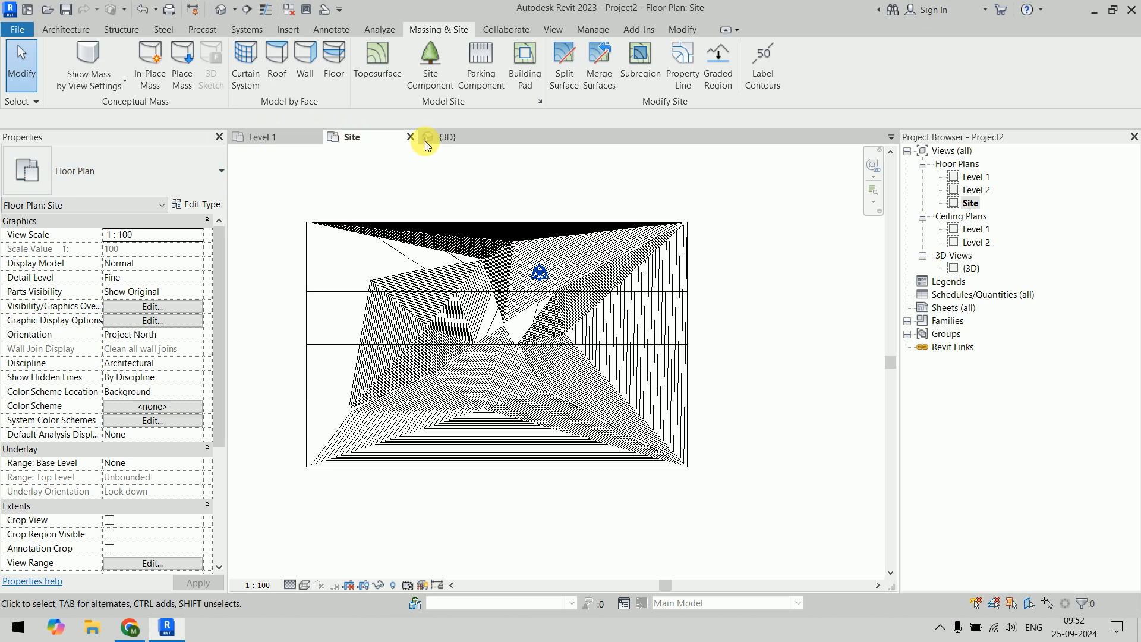
{"action": "left_click", "coordinate": [449, 137]}
{"action": "scroll", "coordinate": [618, 493], "scroll_direction": "up", "scroll_amount": 8}
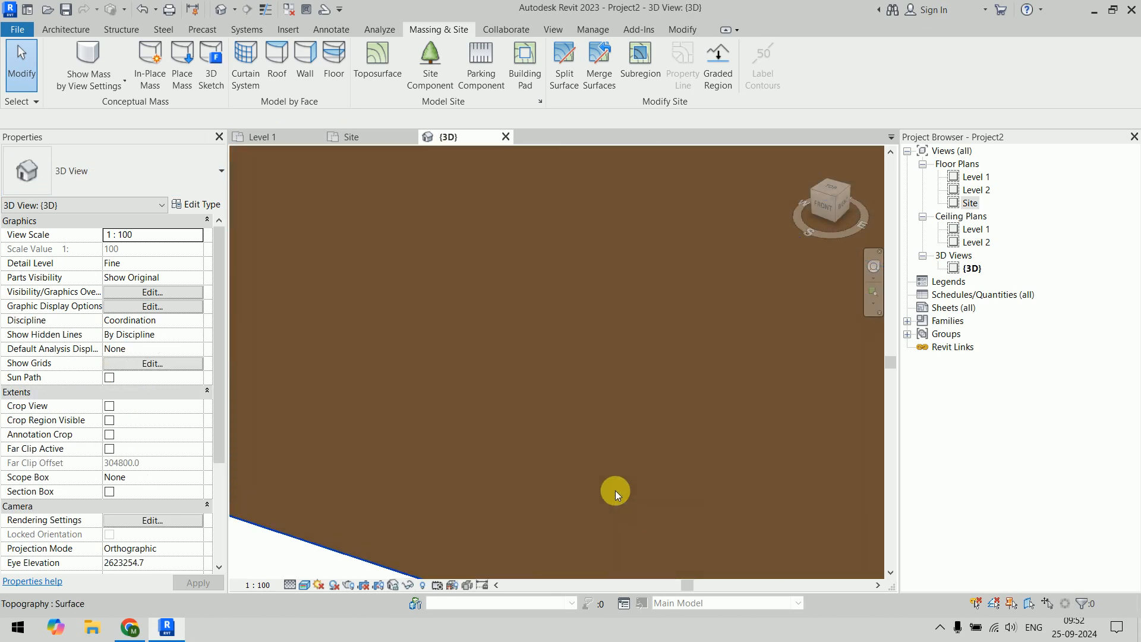
{"action": "scroll", "coordinate": [452, 424], "scroll_direction": "down", "scroll_amount": 3}
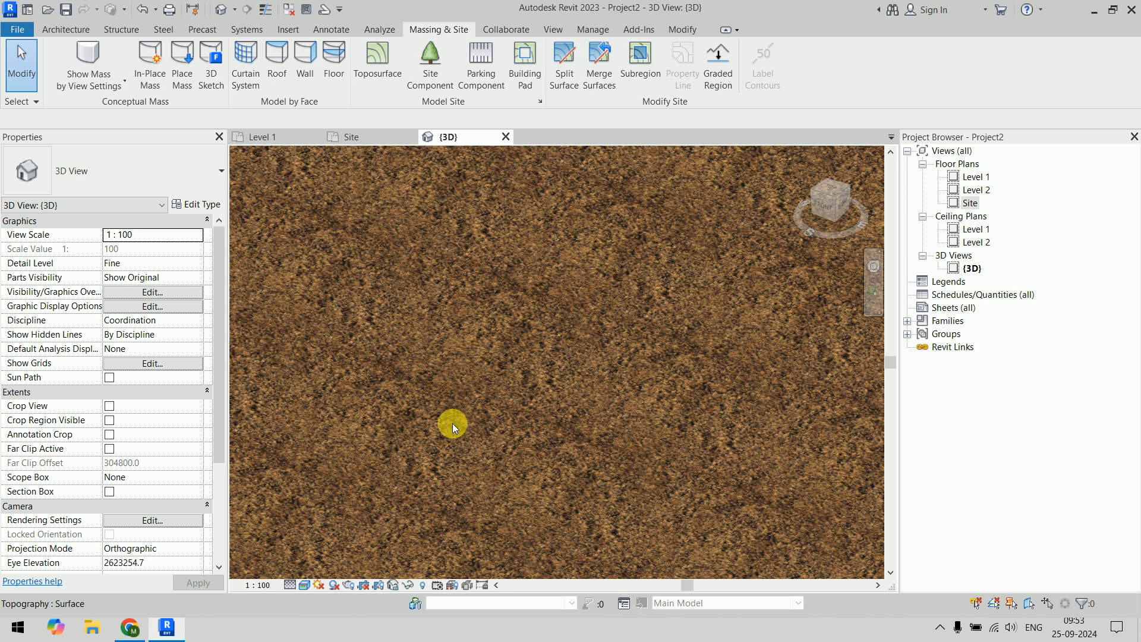
- Load the M_RPC Beetle family from the US Entourage library as a site component in the Site plan
{"action": "left_click", "coordinate": [380, 136]}
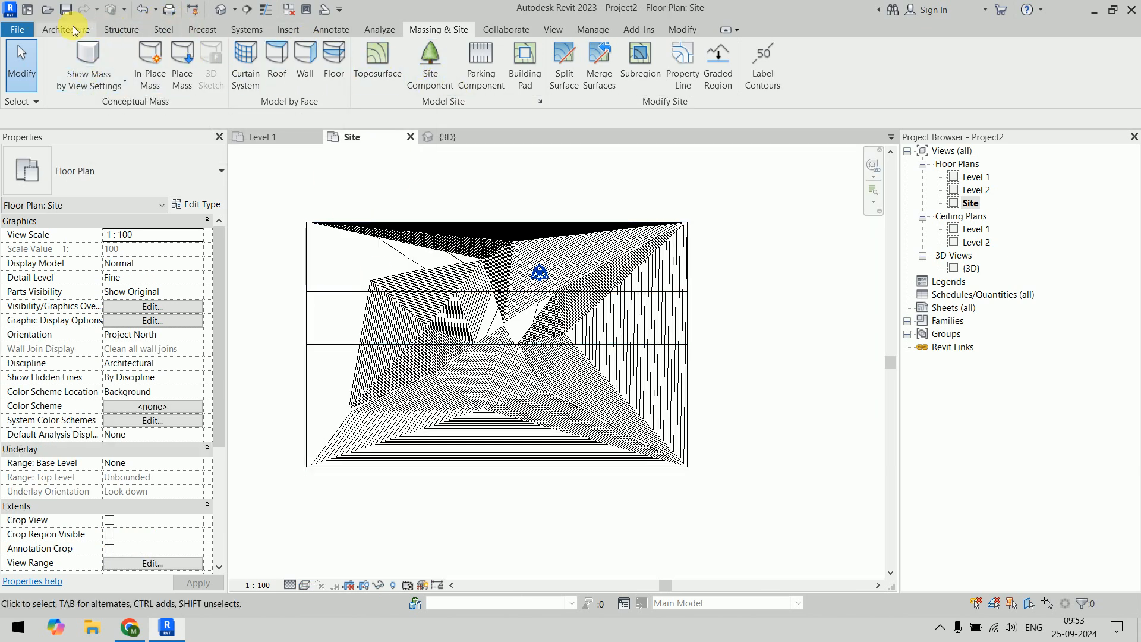
{"action": "left_click", "coordinate": [430, 57]}
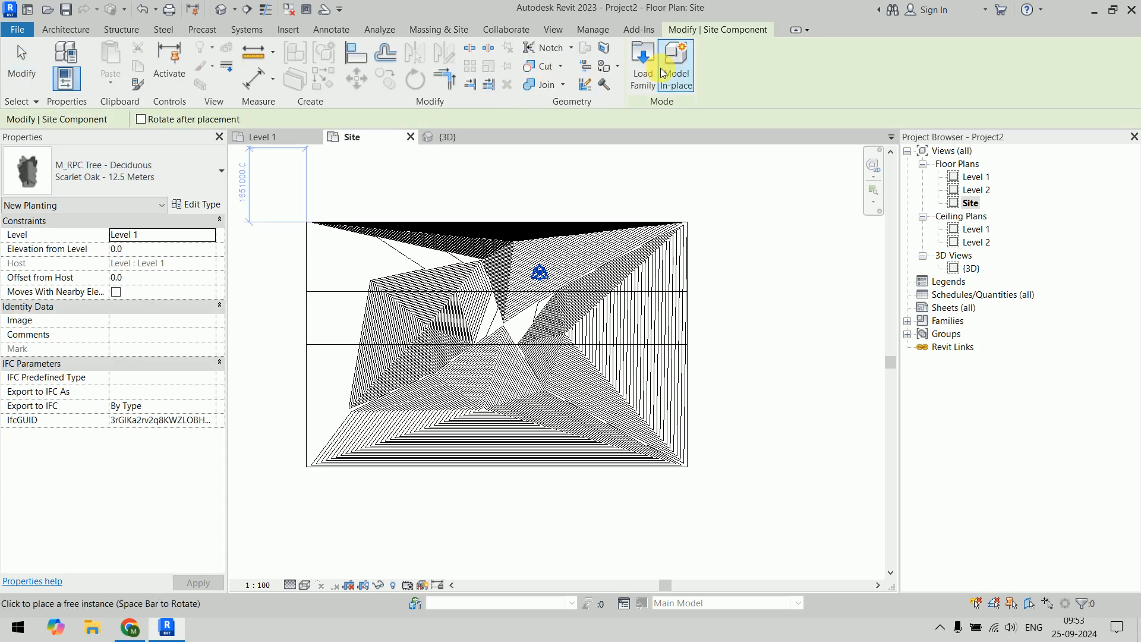
{"action": "left_click", "coordinate": [643, 63]}
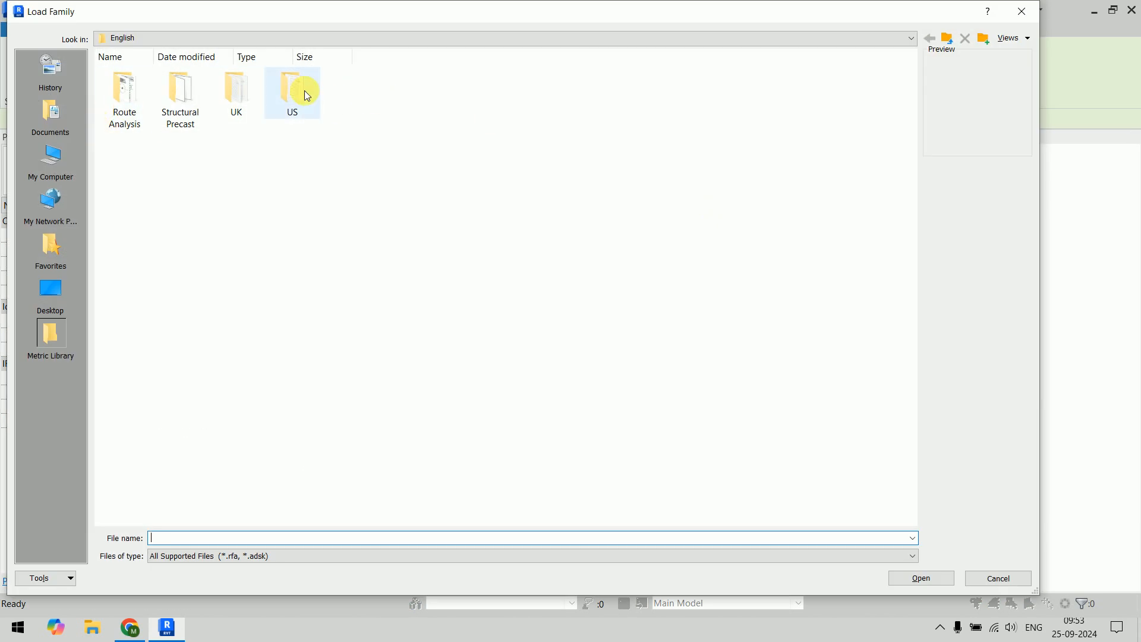
{"action": "double_click", "coordinate": [307, 96]}
{"action": "double_click", "coordinate": [791, 116]}
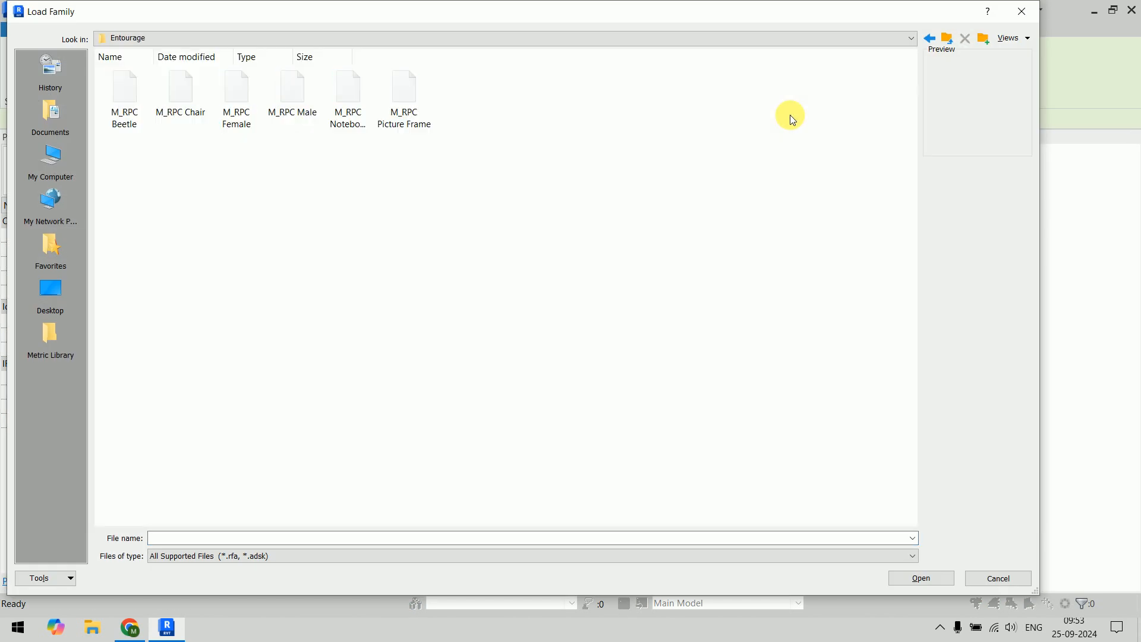
{"action": "left_click", "coordinate": [235, 112]}
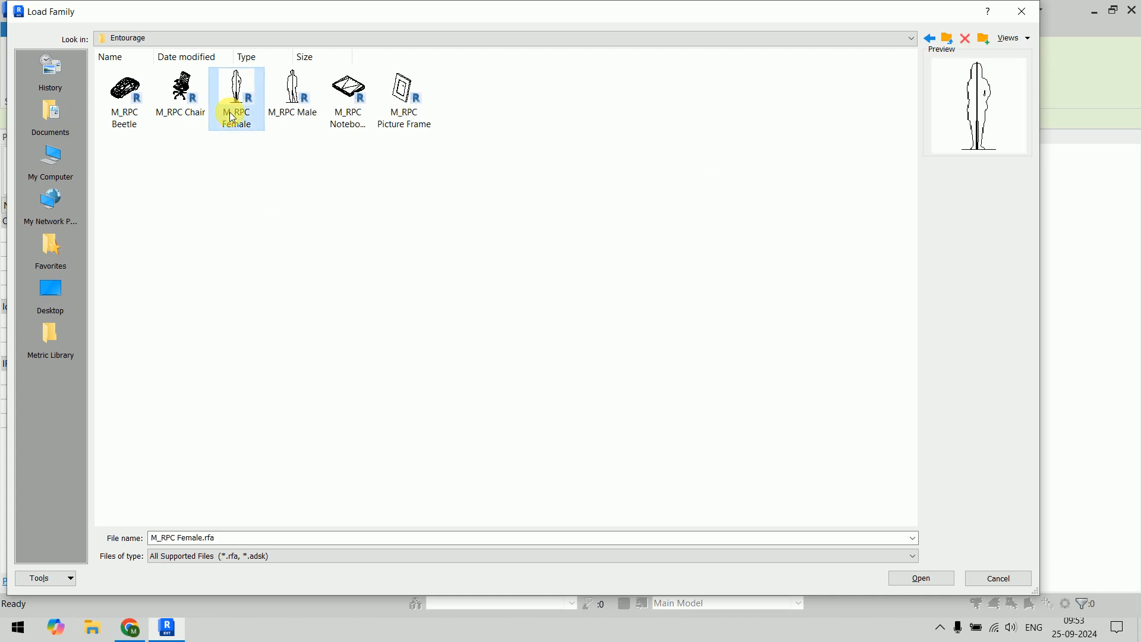
{"action": "left_click", "coordinate": [295, 117]}
{"action": "left_click", "coordinate": [123, 116]}
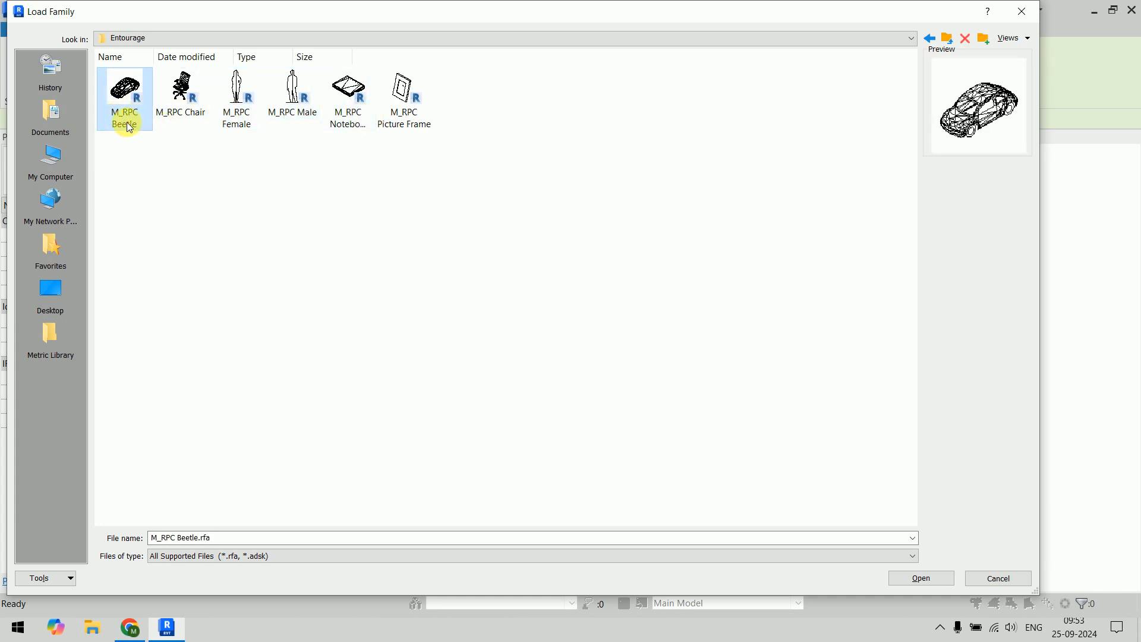
{"action": "left_click", "coordinate": [925, 574]}
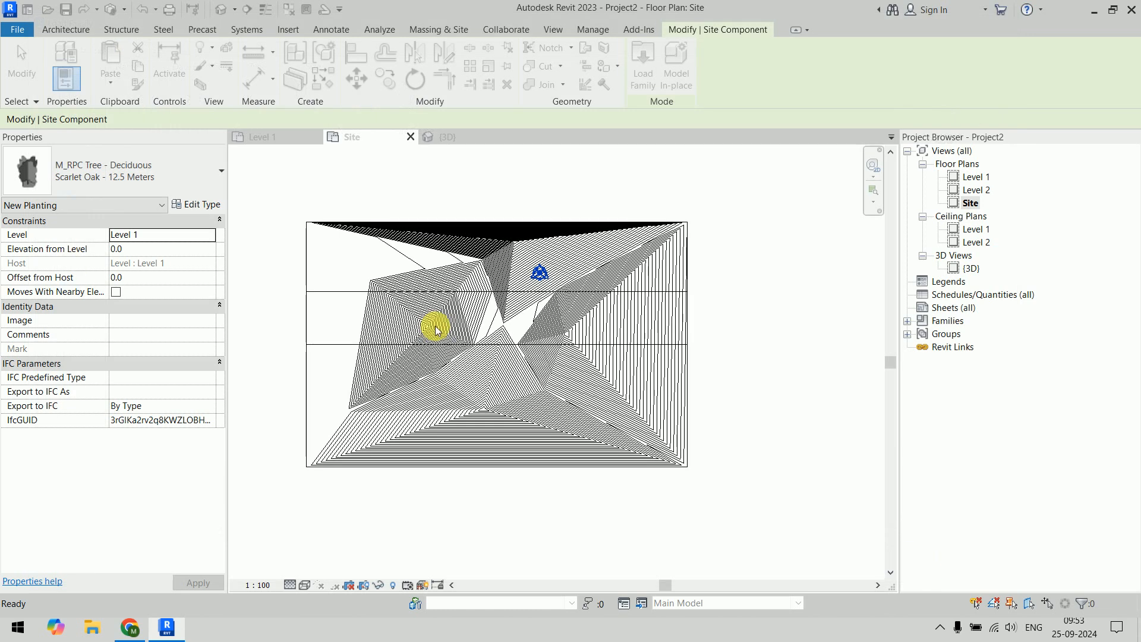
- Place four M_RPC Beetle cars spread out on the road subregion near its west end and finish placement
{"action": "scroll", "coordinate": [351, 301], "scroll_direction": "up", "scroll_amount": 6}
{"action": "scroll", "coordinate": [403, 273], "scroll_direction": "up", "scroll_amount": 3}
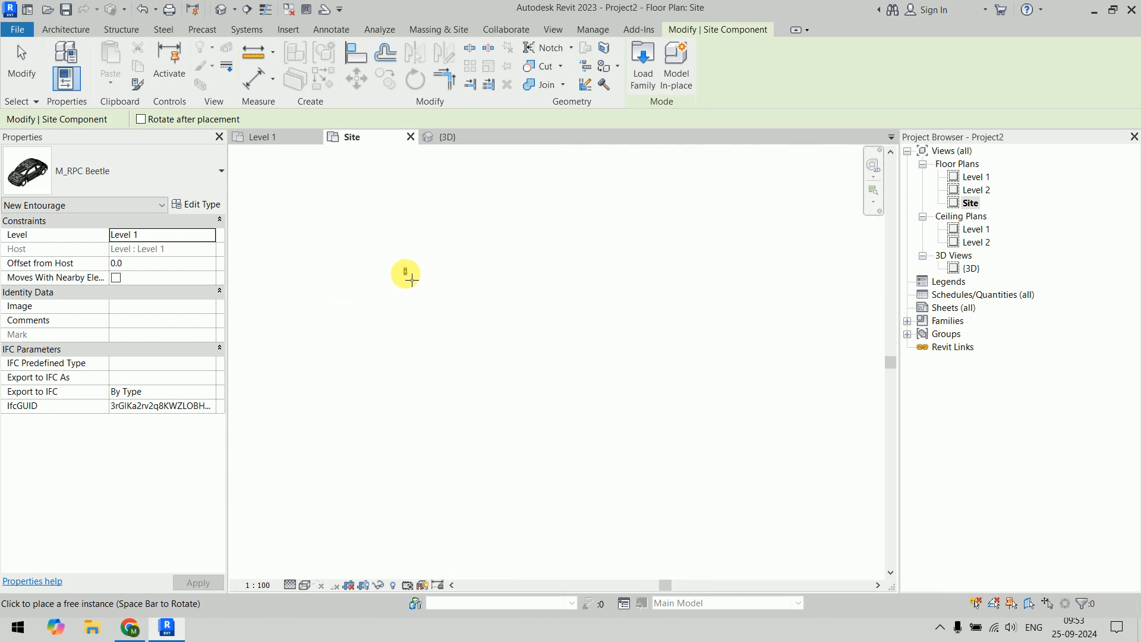
{"action": "scroll", "coordinate": [408, 250], "scroll_direction": "up", "scroll_amount": 5}
{"action": "left_click", "coordinate": [365, 198]}
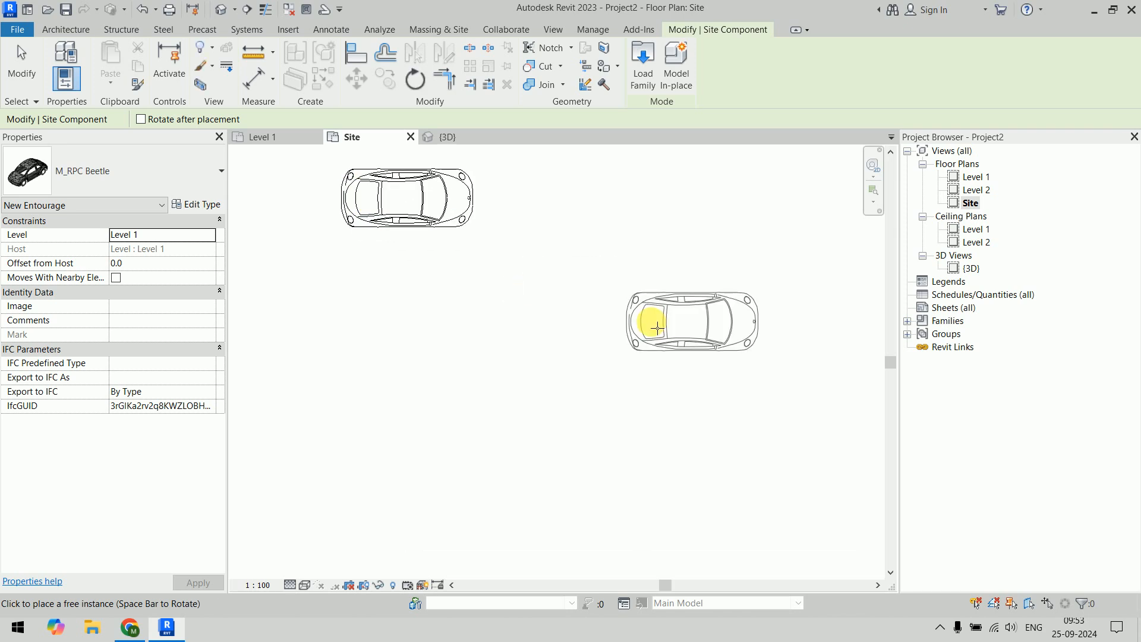
{"action": "left_click", "coordinate": [689, 254]}
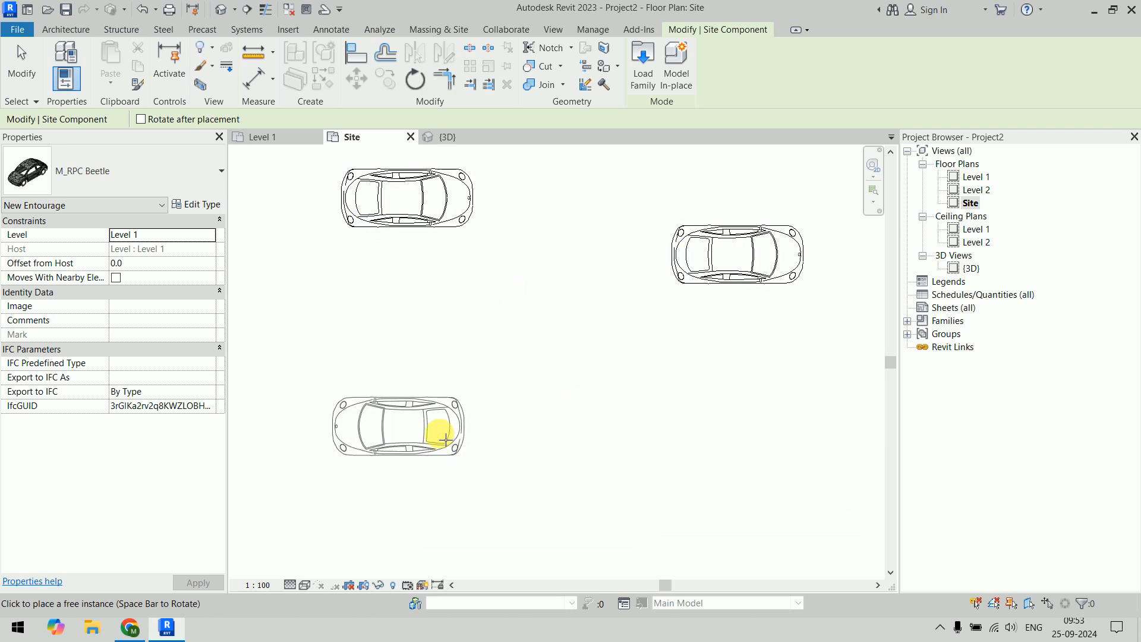
{"action": "left_click", "coordinate": [498, 478]}
{"action": "scroll", "coordinate": [573, 420], "scroll_direction": "down", "scroll_amount": 3}
{"action": "scroll", "coordinate": [579, 425], "scroll_direction": "down", "scroll_amount": 2}
{"action": "left_click", "coordinate": [695, 433]}
{"action": "key", "text": "Escape"}
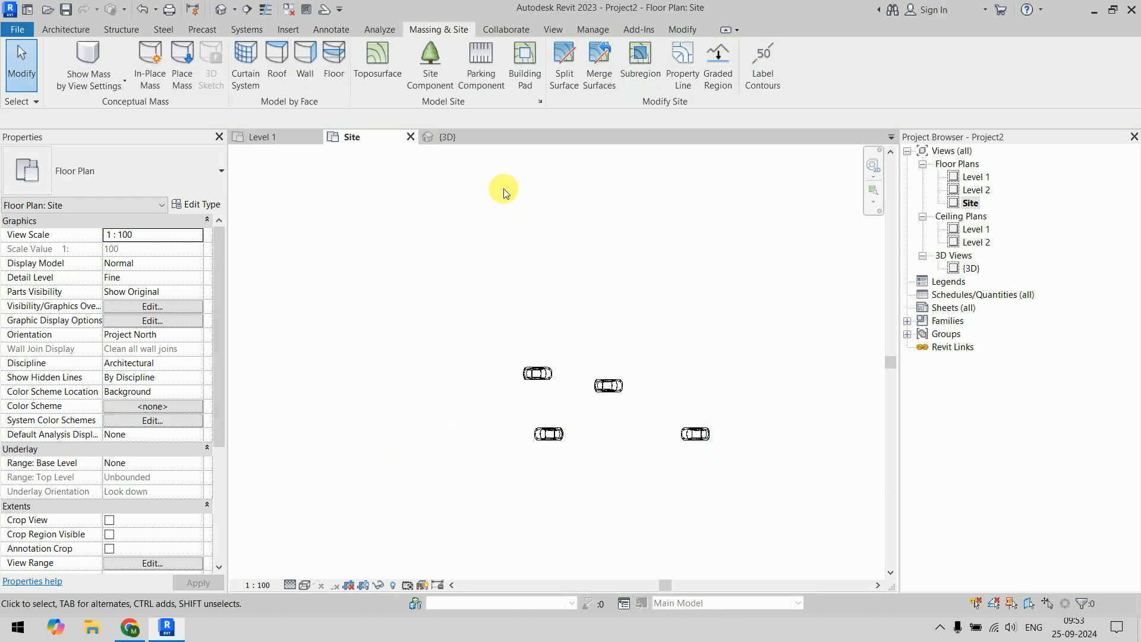
- Inspect the placed Beetle cars on the asphalt subregion in the 3D view
{"action": "left_click", "coordinate": [448, 138]}
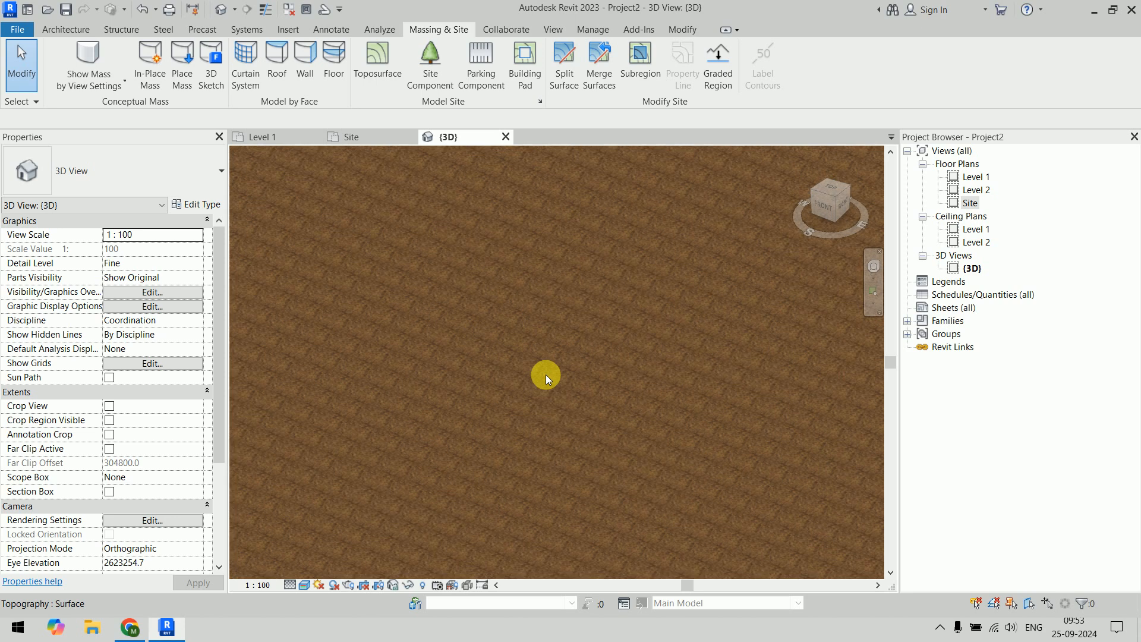
{"action": "scroll", "coordinate": [545, 378], "scroll_direction": "down", "scroll_amount": 6}
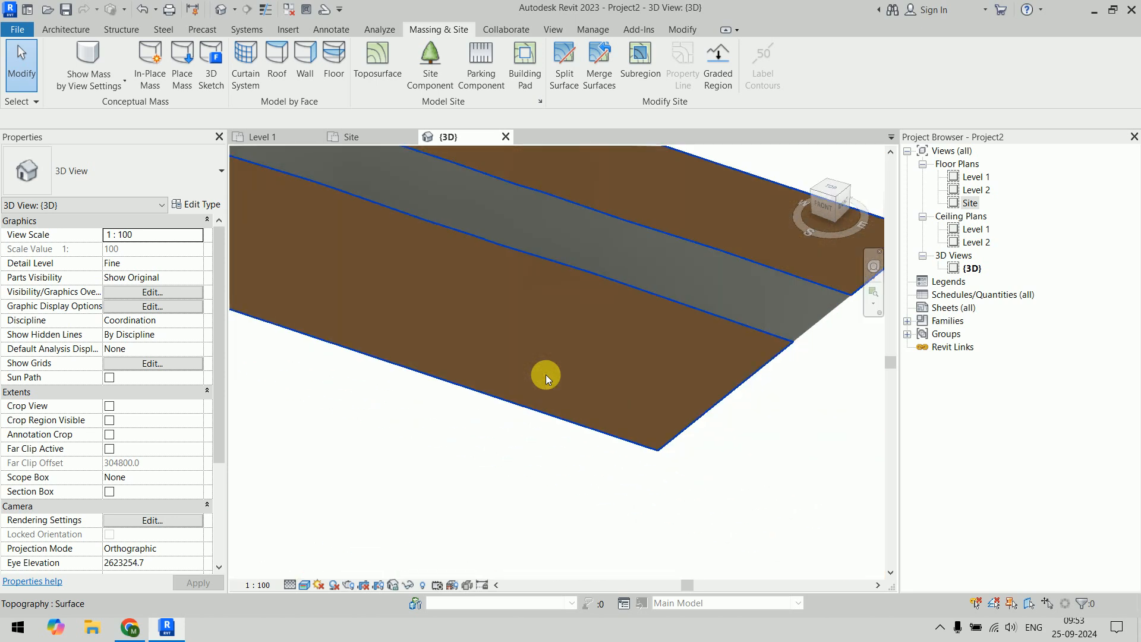
{"action": "scroll", "coordinate": [469, 405], "scroll_direction": "up", "scroll_amount": 2}
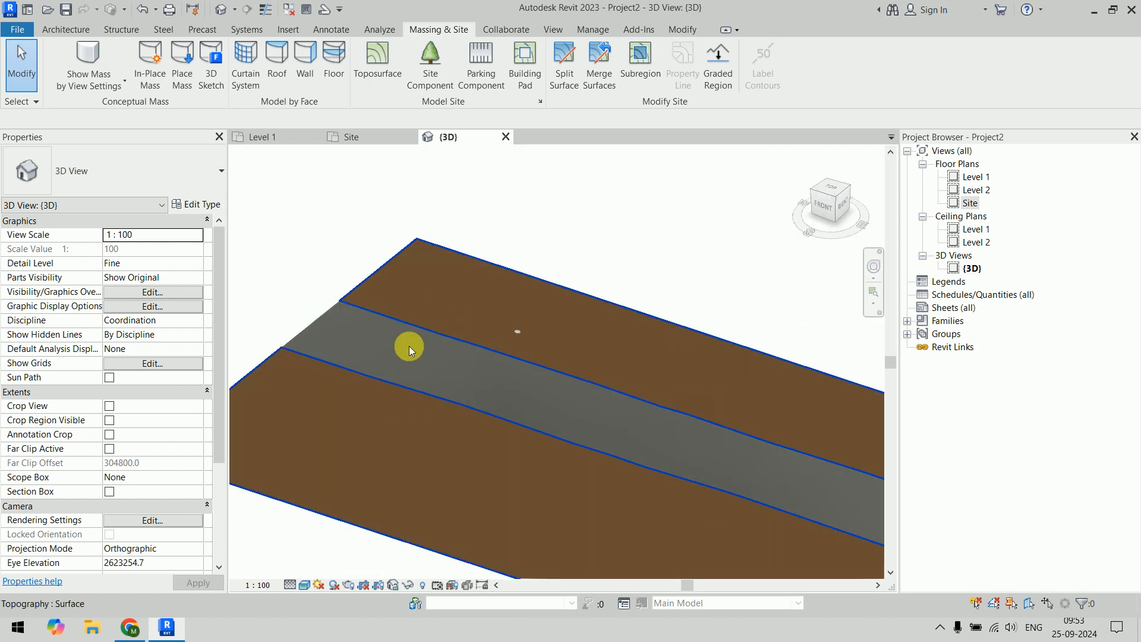
{"action": "scroll", "coordinate": [409, 346], "scroll_direction": "up", "scroll_amount": 5}
{"action": "scroll", "coordinate": [594, 349], "scroll_direction": "up", "scroll_amount": 5}
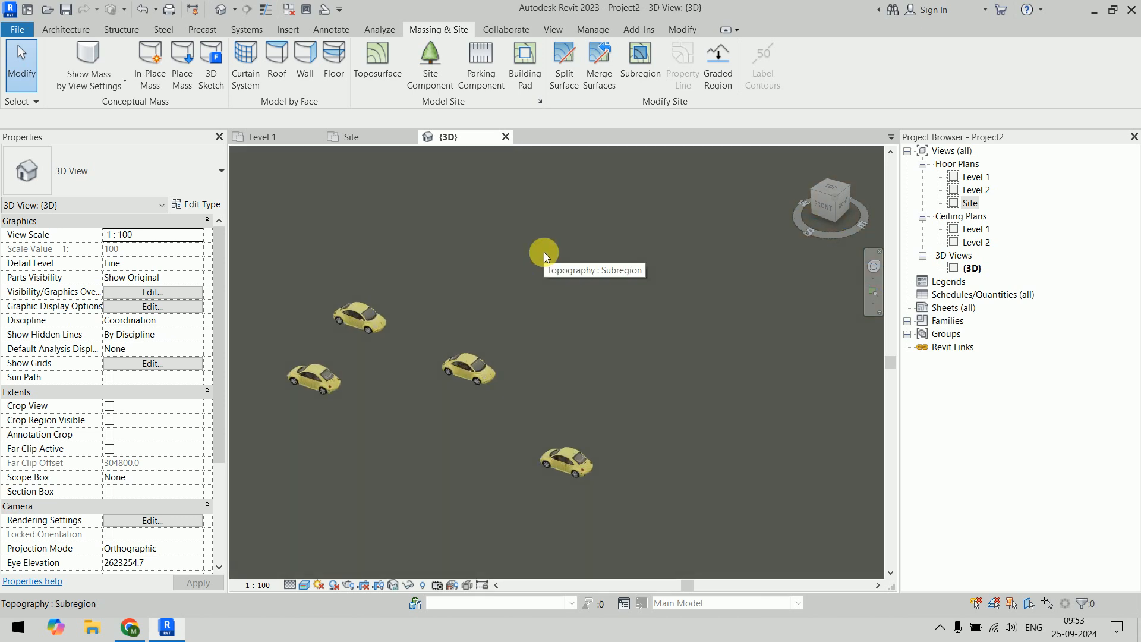
- Load the M_RPC Female family from the Entourage library as a site component in the Site plan
{"action": "left_click", "coordinate": [360, 137]}
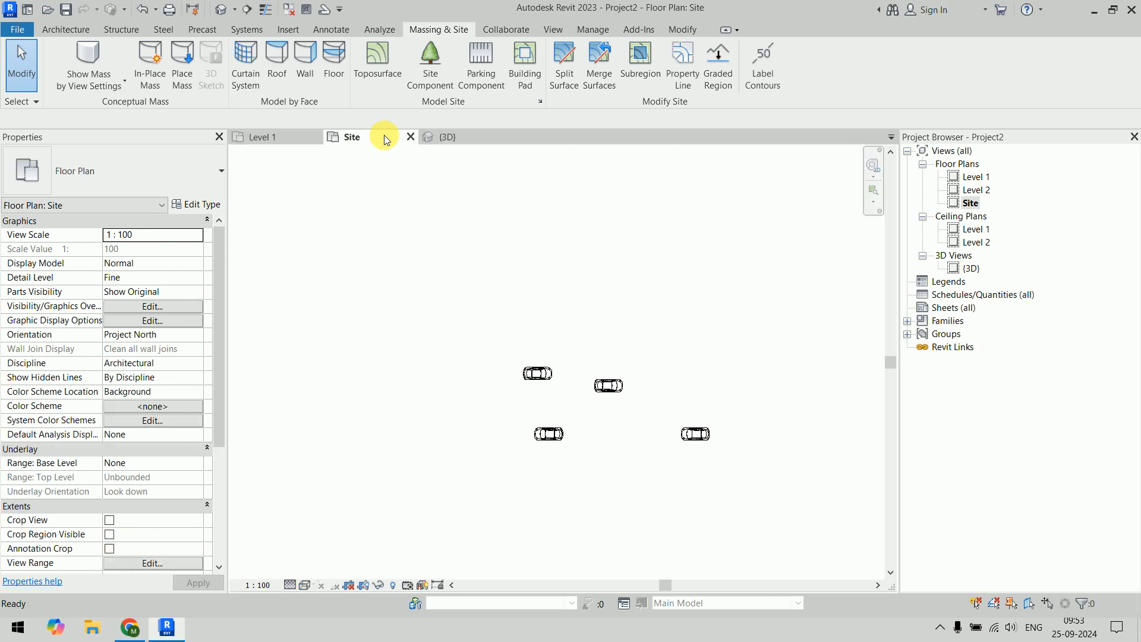
{"action": "left_click", "coordinate": [428, 57]}
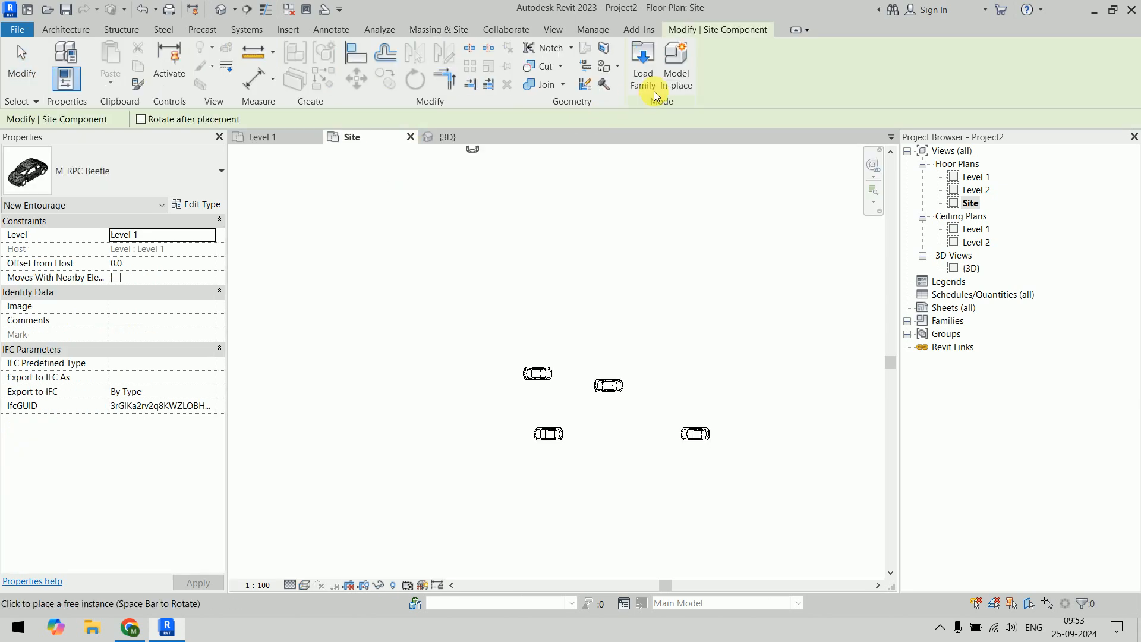
{"action": "left_click", "coordinate": [648, 74]}
{"action": "left_click", "coordinate": [249, 119]}
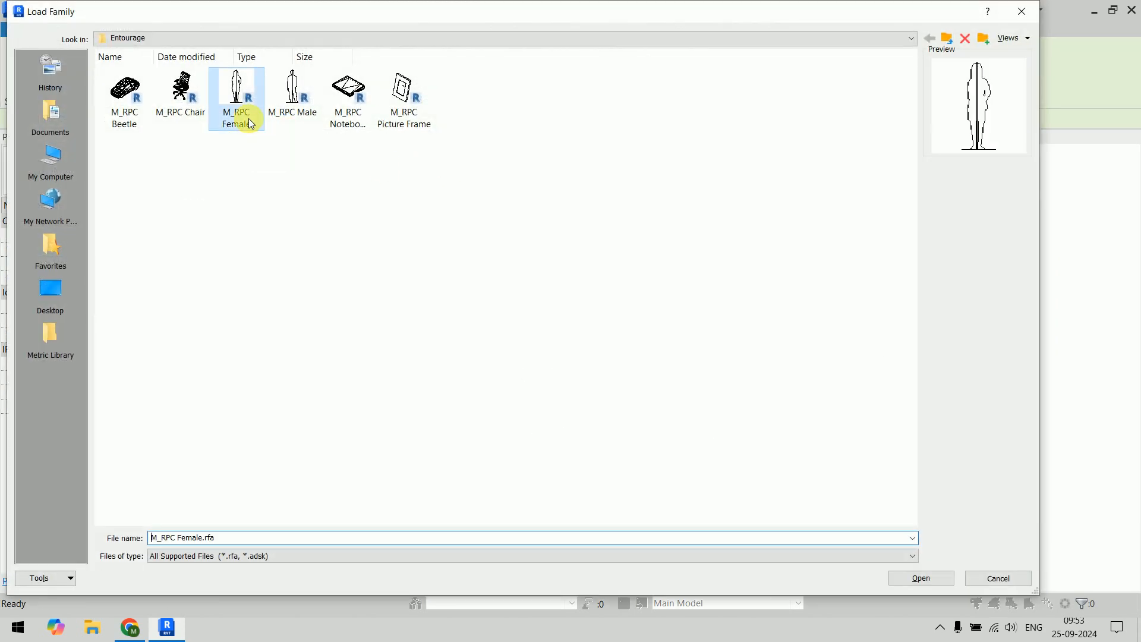
{"action": "left_click", "coordinate": [918, 577]}
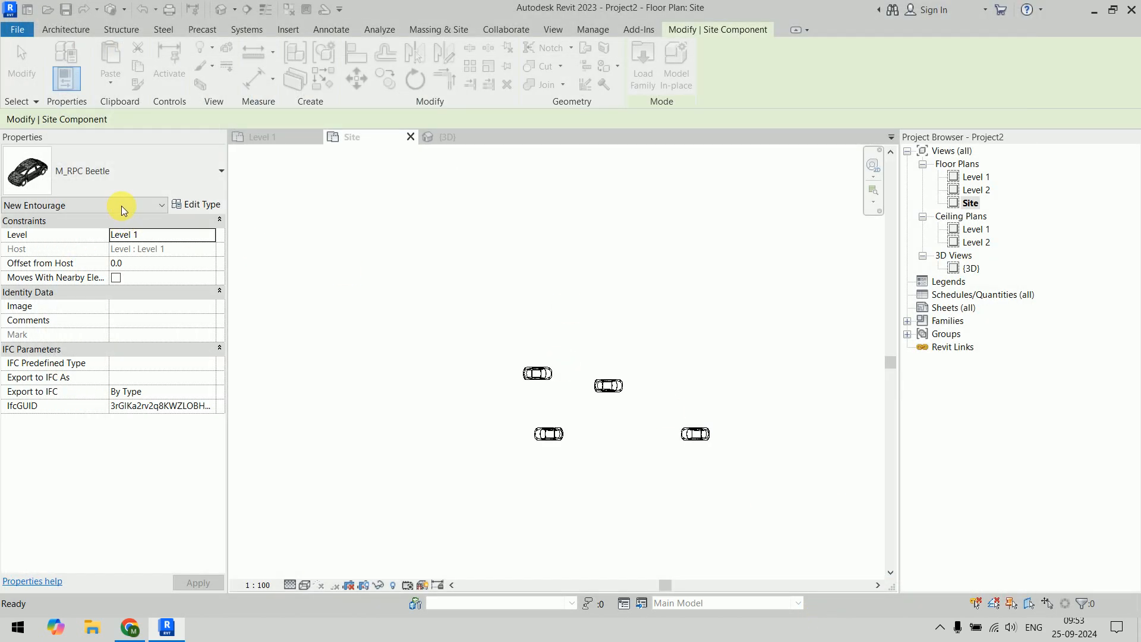
- Place two M_RPC Female figures of type Cynthia north and northeast of the parked cars
{"action": "left_click", "coordinate": [145, 172]}
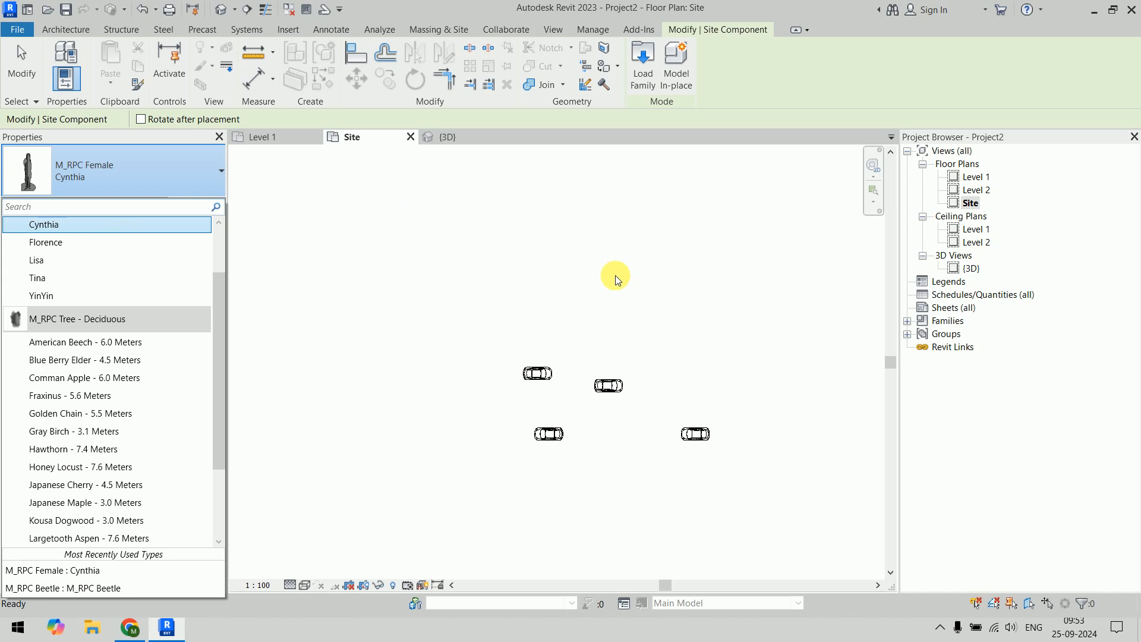
{"action": "left_click", "coordinate": [158, 224]}
{"action": "scroll", "coordinate": [606, 271], "scroll_direction": "up", "scroll_amount": 2}
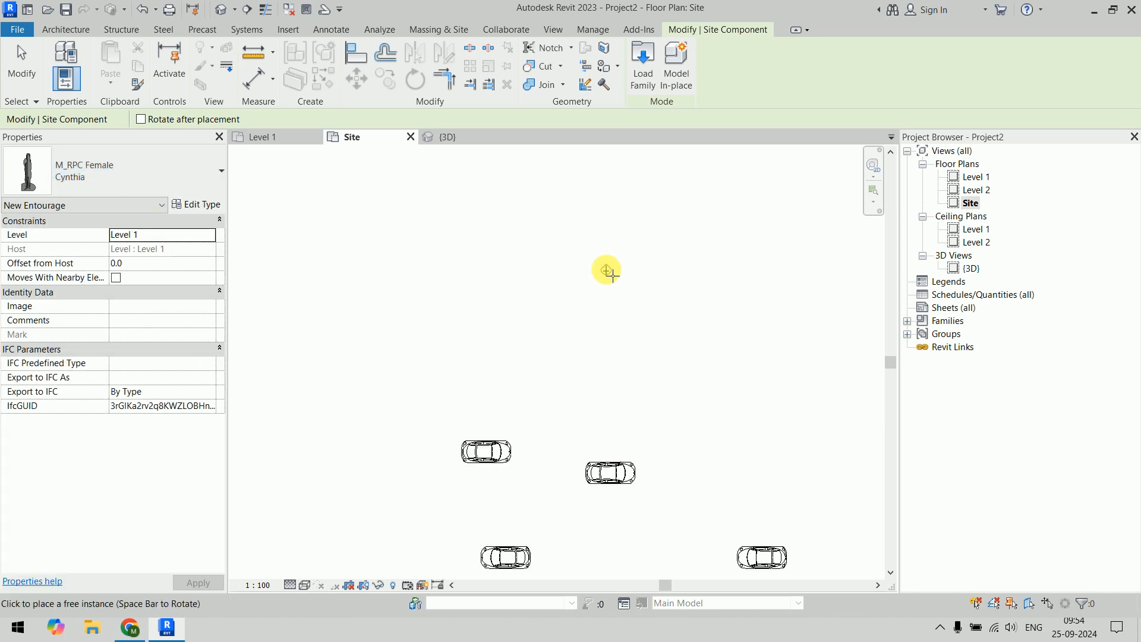
{"action": "scroll", "coordinate": [606, 272], "scroll_direction": "up", "scroll_amount": 2}
{"action": "left_click", "coordinate": [489, 417]}
{"action": "middle_click_drag", "start_coordinate": [622, 466], "coordinate": [537, 266]}
{"action": "scroll", "coordinate": [537, 266], "scroll_direction": "down", "scroll_amount": 1}
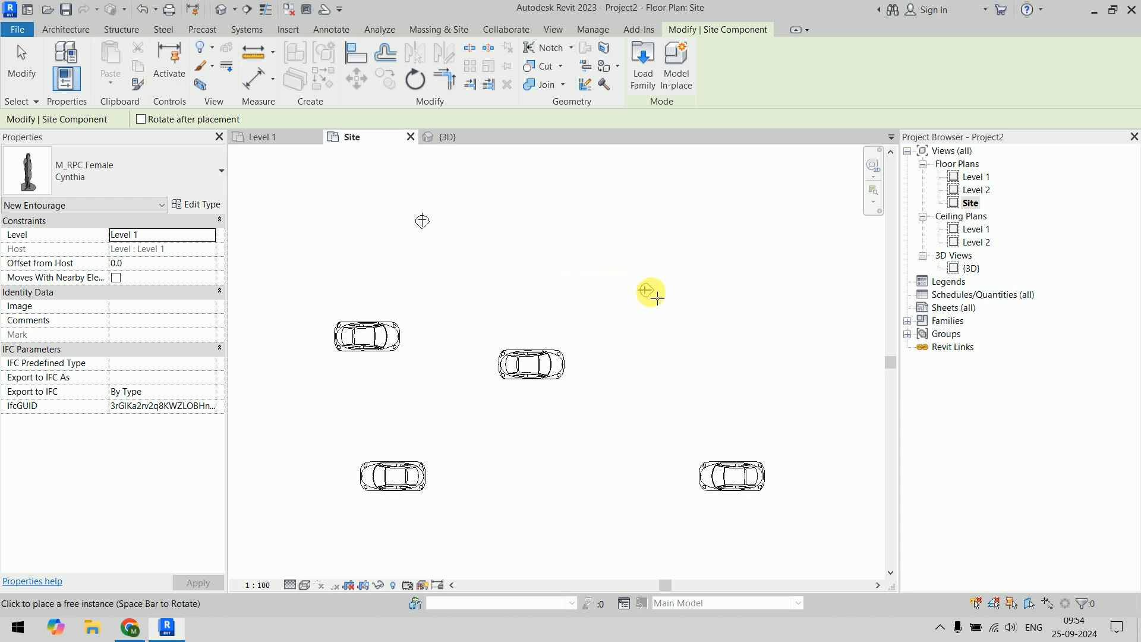
{"action": "left_click", "coordinate": [663, 301]}
- Place two M_RPC Female figures of type Tina between and just below the two southern cars
{"action": "left_click", "coordinate": [76, 189]}
{"action": "left_click", "coordinate": [90, 280]}
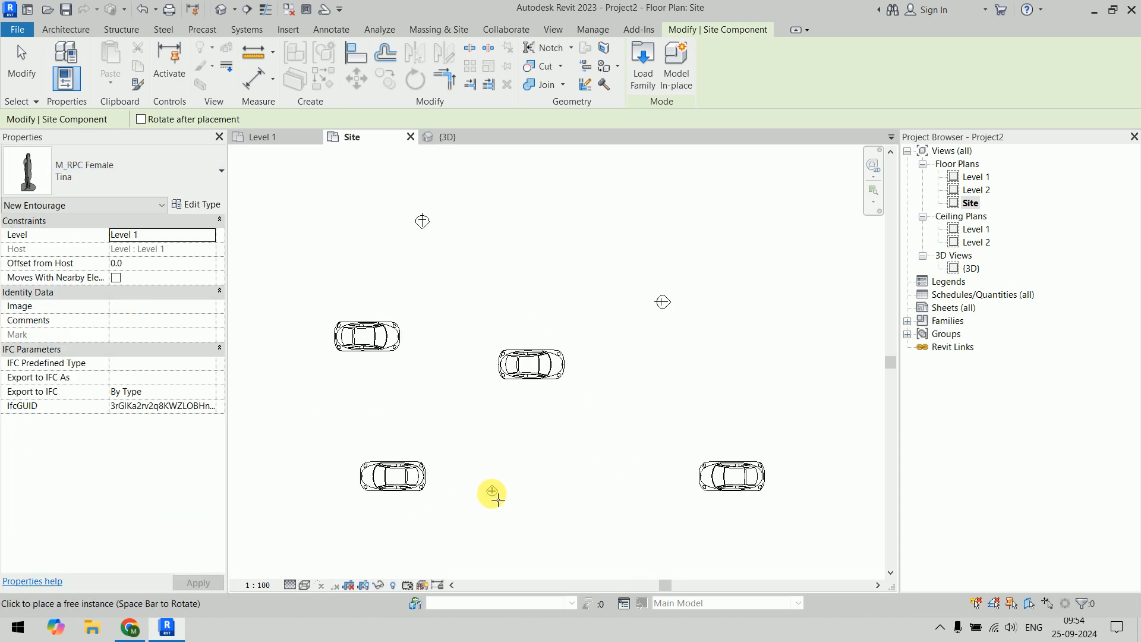
{"action": "left_click", "coordinate": [456, 541]}
{"action": "left_click", "coordinate": [602, 493]}
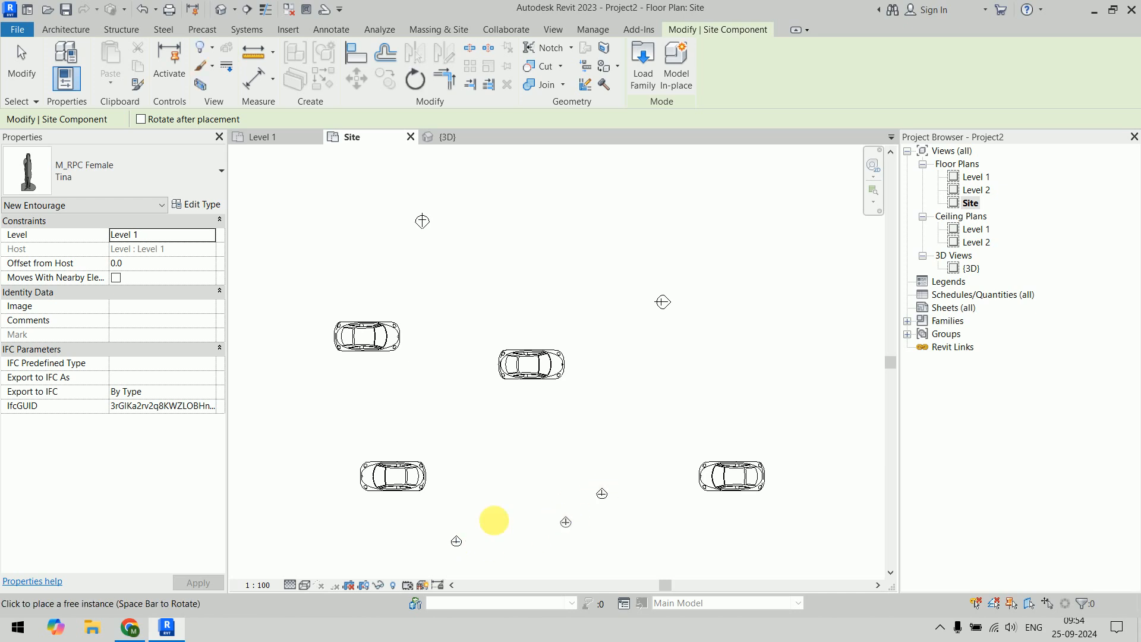
- Place two more Cynthia figures, one between the two western cars and one beside the southeastern car, and finish placement
{"action": "left_click", "coordinate": [131, 173]}
{"action": "scroll", "coordinate": [89, 243], "scroll_direction": "up", "scroll_amount": 2}
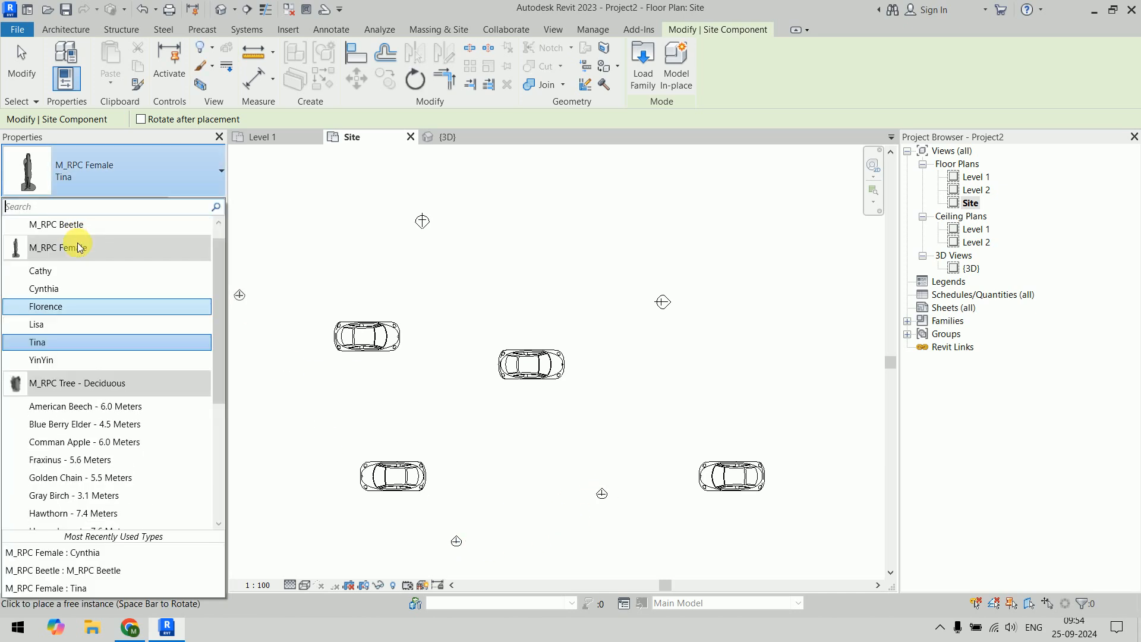
{"action": "left_click", "coordinate": [82, 290]}
{"action": "left_click", "coordinate": [318, 401]}
{"action": "left_click", "coordinate": [778, 416]}
{"action": "key", "text": "Escape"}
{"action": "key", "text": "Escape"}
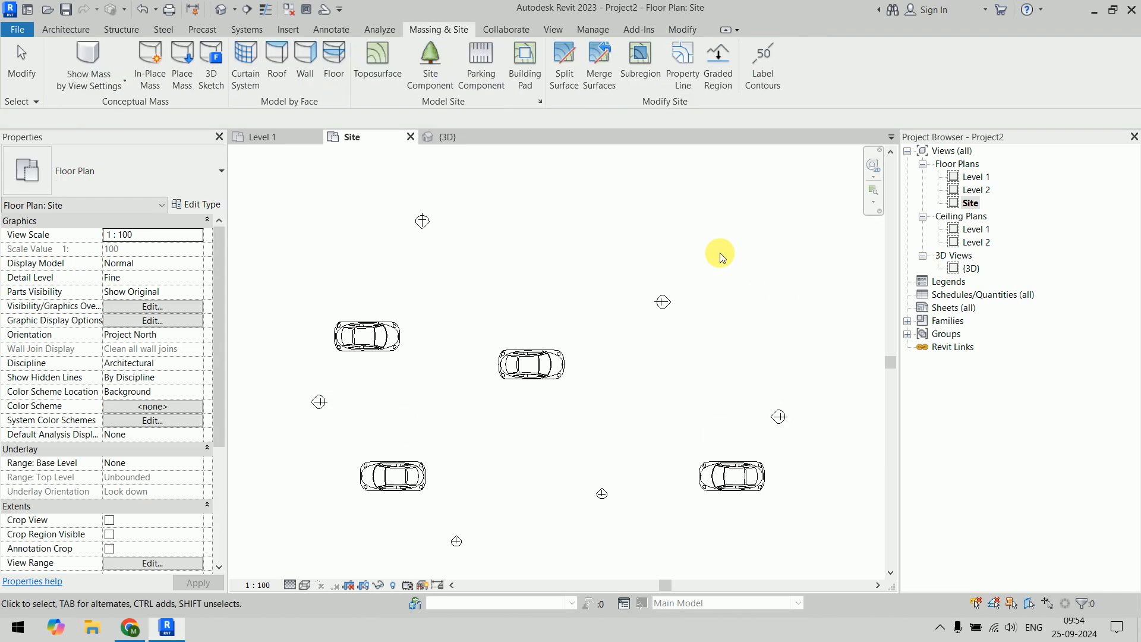
- Examine the cars and female figures on the asphalt road up close in the 3D view
{"action": "left_click", "coordinate": [465, 140]}
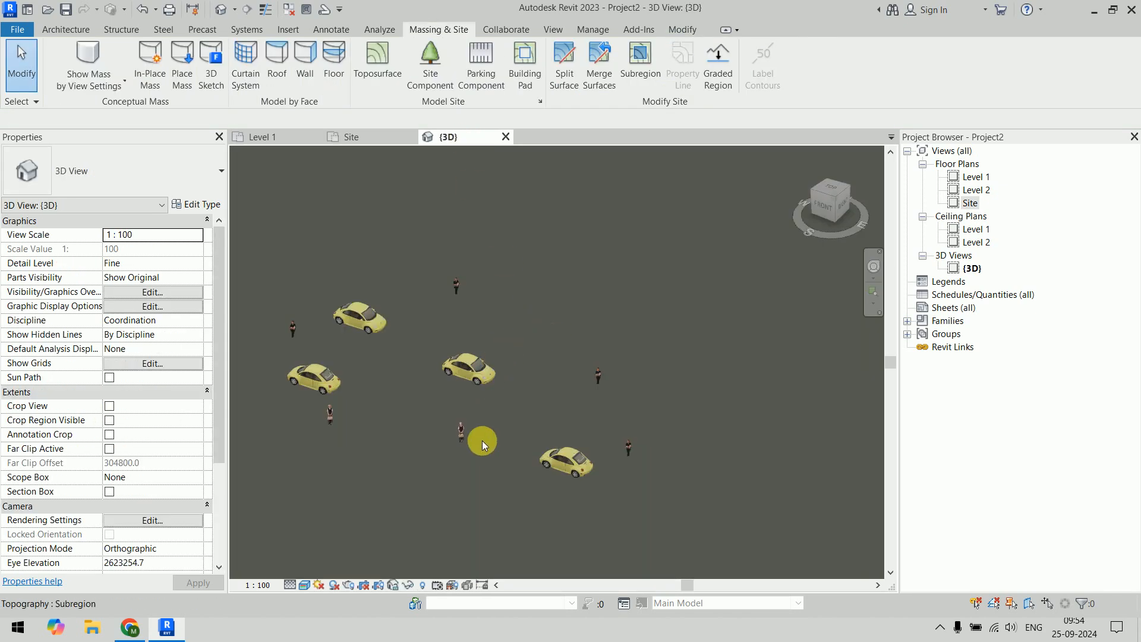
{"action": "scroll", "coordinate": [468, 451], "scroll_direction": "up", "scroll_amount": 10}
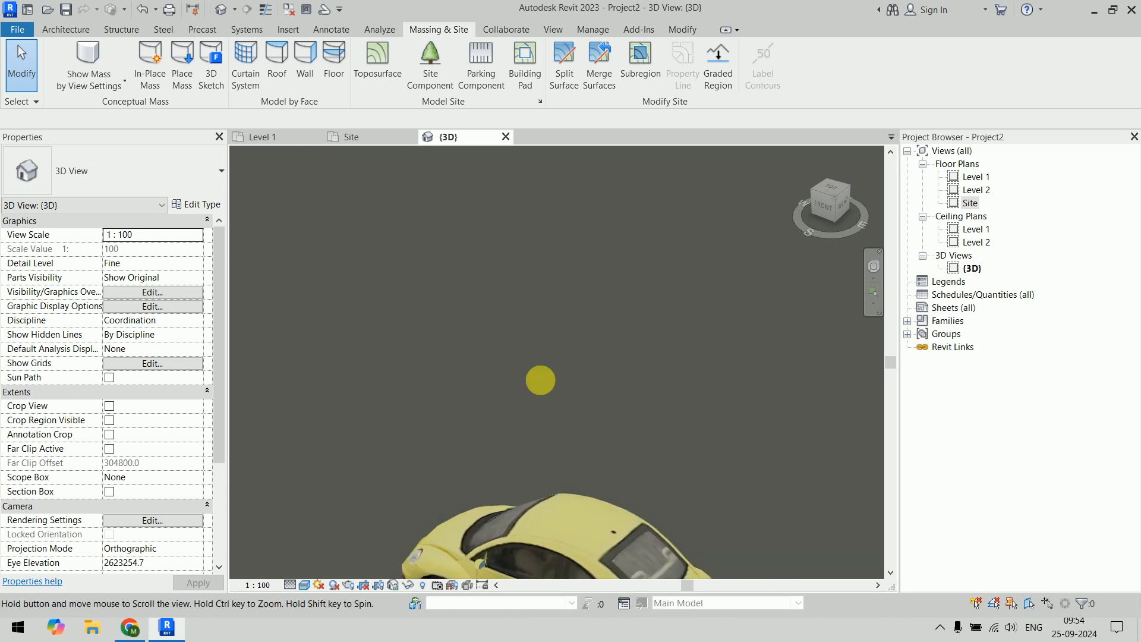
{"action": "middle_click_drag", "start_coordinate": [604, 419], "coordinate": [248, 323]}
{"action": "middle_click_drag", "start_coordinate": [349, 313], "coordinate": [797, 443]}
{"action": "middle_click_drag", "start_coordinate": [650, 420], "coordinate": [447, 237]}
{"action": "scroll", "coordinate": [433, 234], "scroll_direction": "down", "scroll_amount": 1}
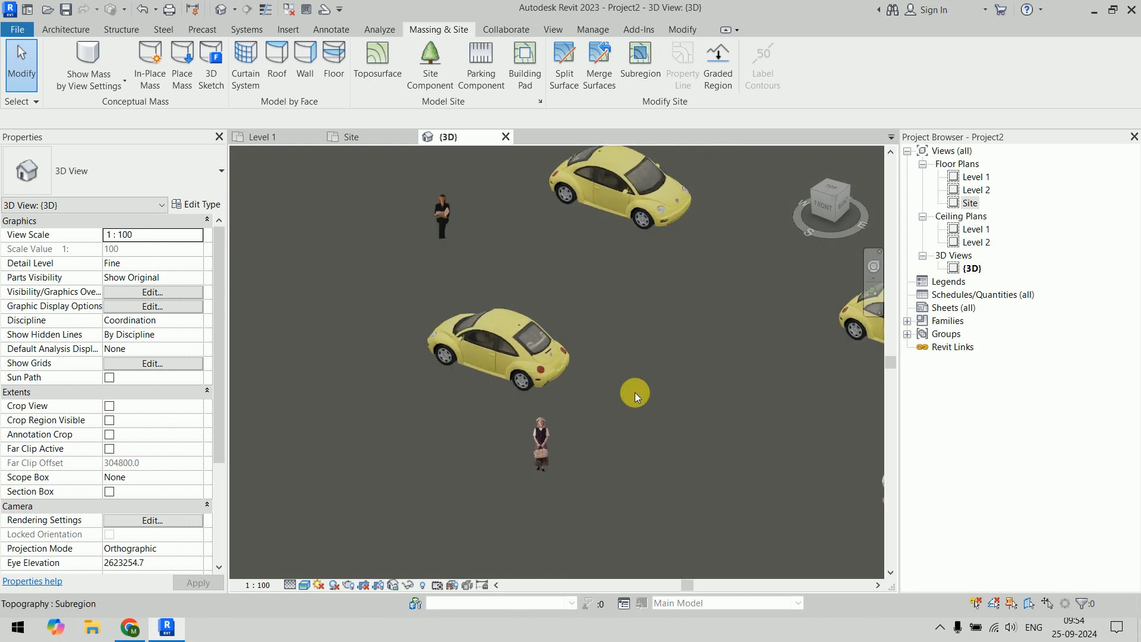
{"action": "middle_click_drag", "start_coordinate": [661, 406], "coordinate": [478, 342]}
{"action": "scroll", "coordinate": [479, 343], "scroll_direction": "down", "scroll_amount": 3}
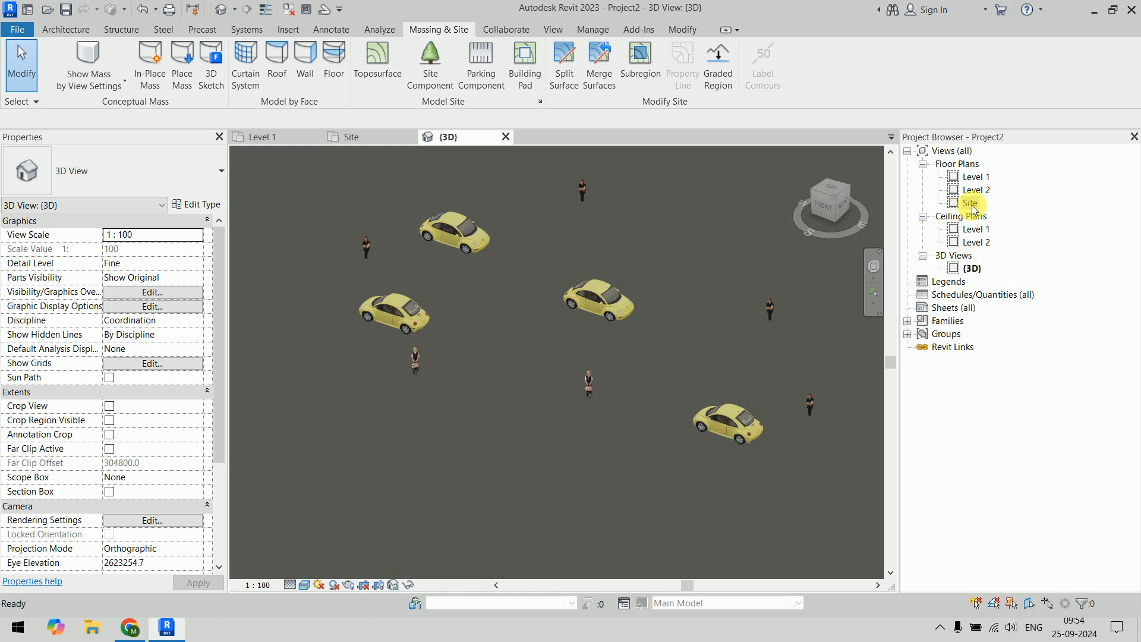
- Open the Site floor plan and start loading a new family for component placement
{"action": "double_click", "coordinate": [971, 203]}
{"action": "scroll", "coordinate": [558, 318], "scroll_direction": "down", "scroll_amount": 8}
{"action": "scroll", "coordinate": [555, 318], "scroll_direction": "up", "scroll_amount": 10}
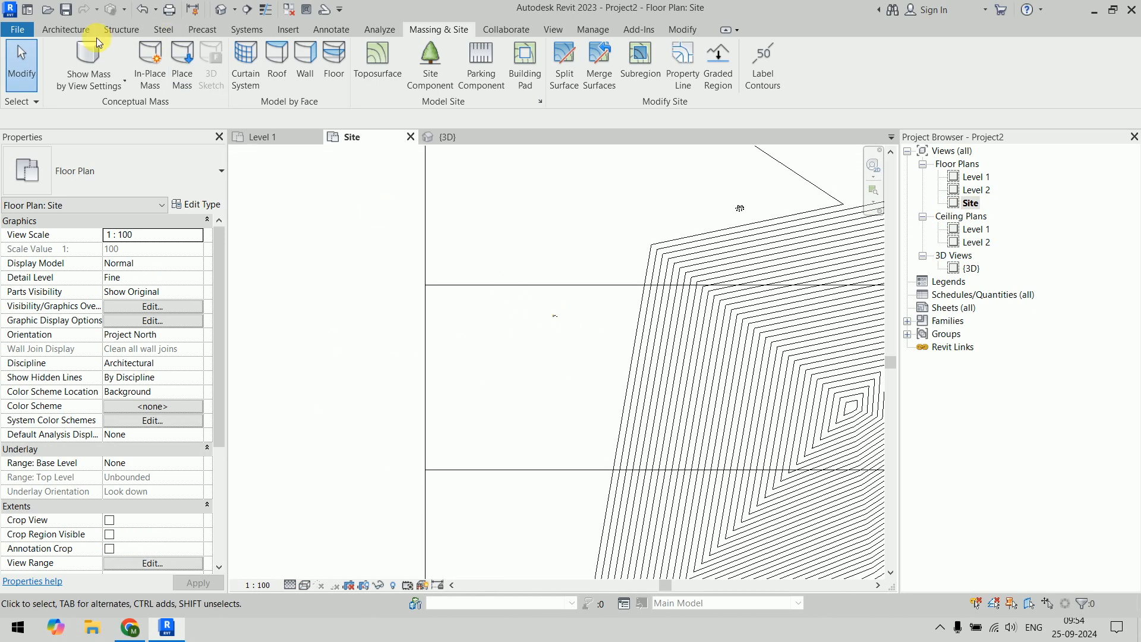
{"action": "left_click", "coordinate": [65, 29]}
{"action": "left_click", "coordinate": [196, 48]}
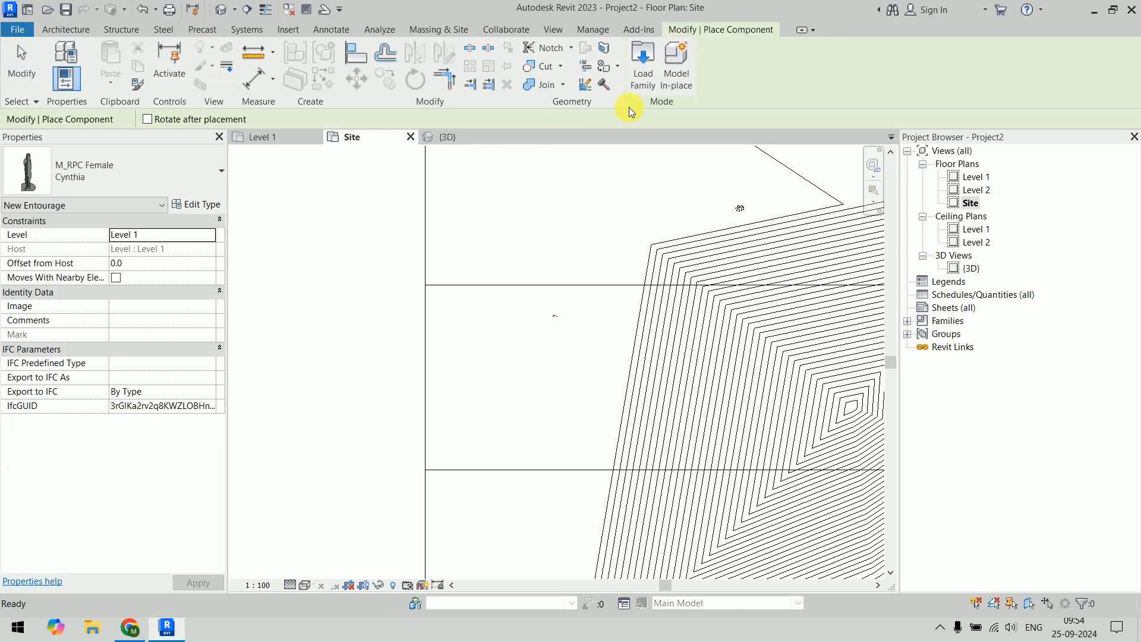
{"action": "left_click", "coordinate": [630, 78]}
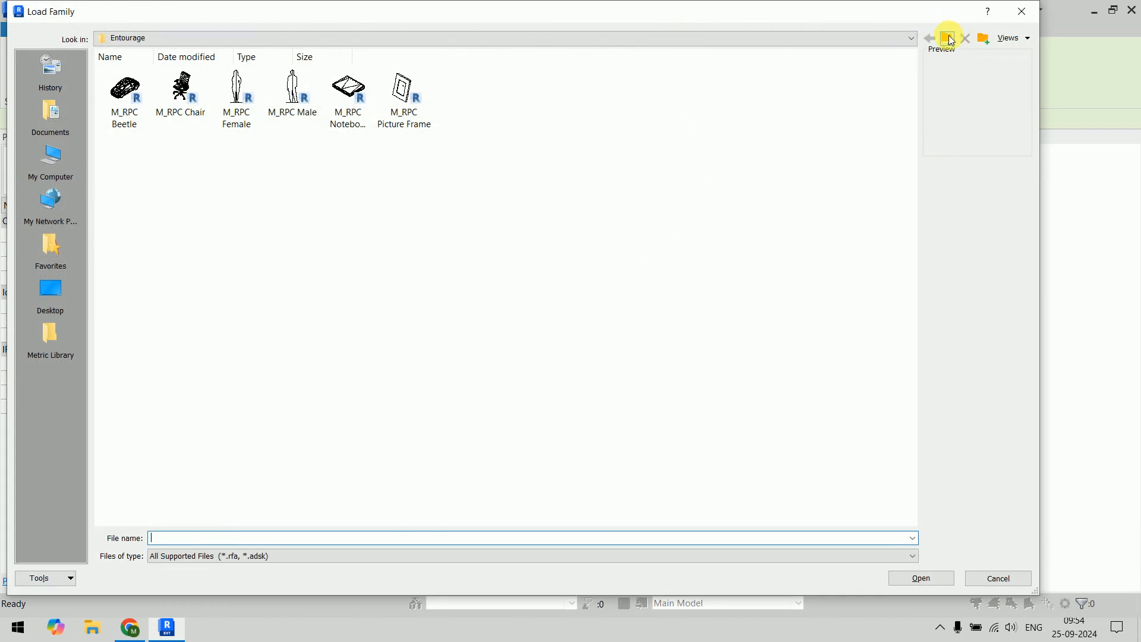
- Load the M_Street Light - Standard family from the External folder of the US Lighting library, previewing the files as extra large icons
{"action": "left_click", "coordinate": [948, 39]}
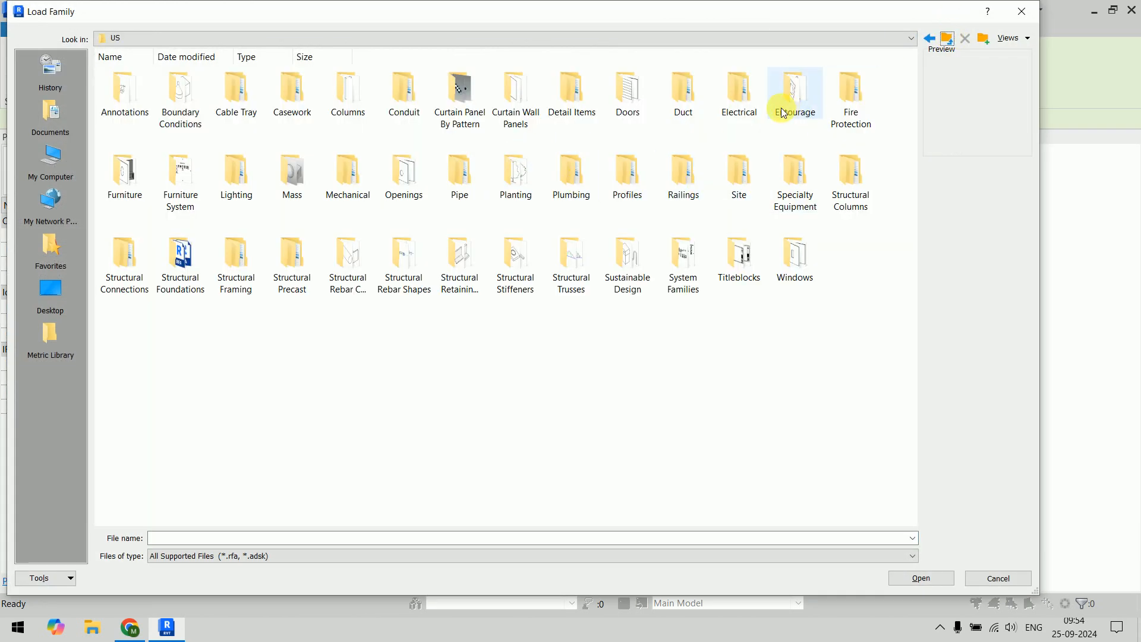
{"action": "double_click", "coordinate": [236, 185]}
{"action": "double_click", "coordinate": [136, 114]}
{"action": "double_click", "coordinate": [121, 105]}
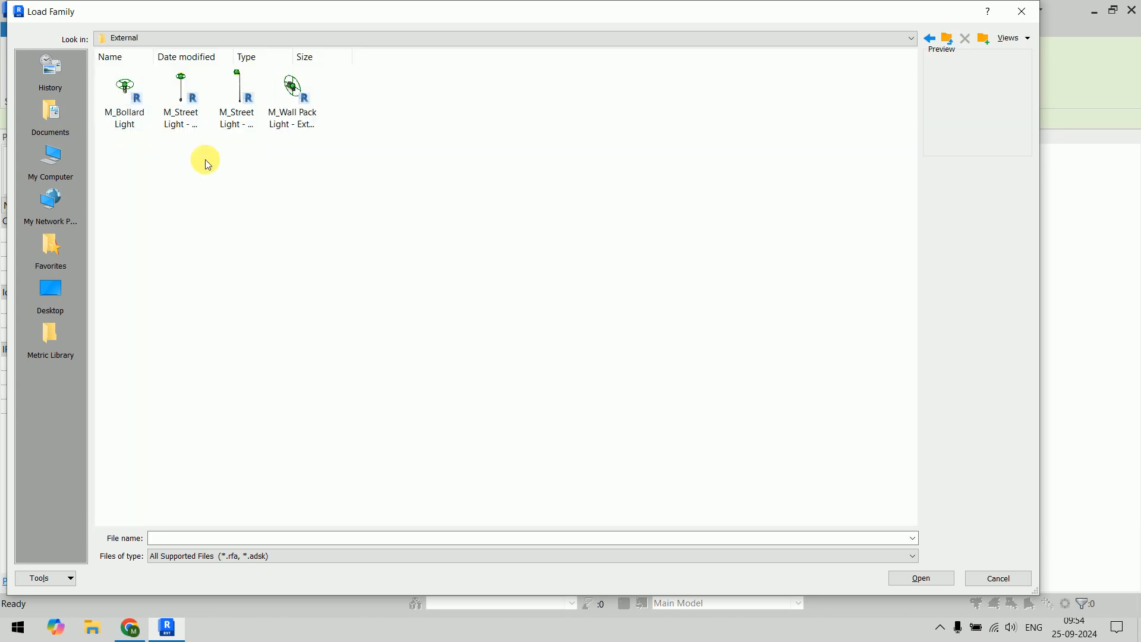
{"action": "right_click", "coordinate": [305, 170]}
{"action": "mouse_move", "coordinate": [377, 180]}
{"action": "left_click", "coordinate": [494, 180]}
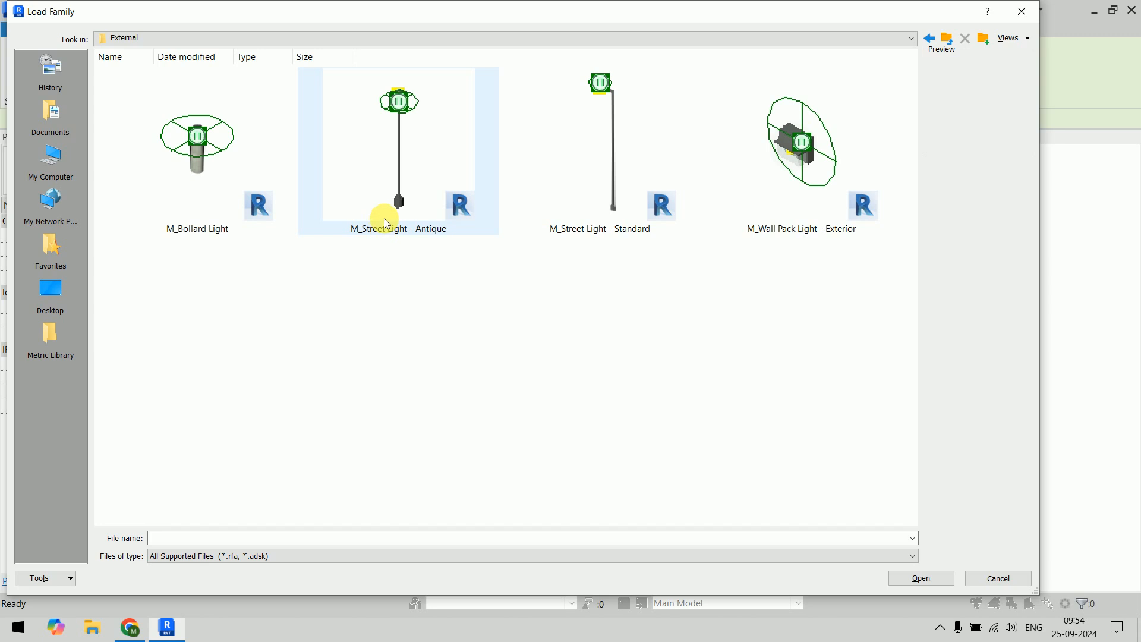
{"action": "left_click", "coordinate": [592, 213]}
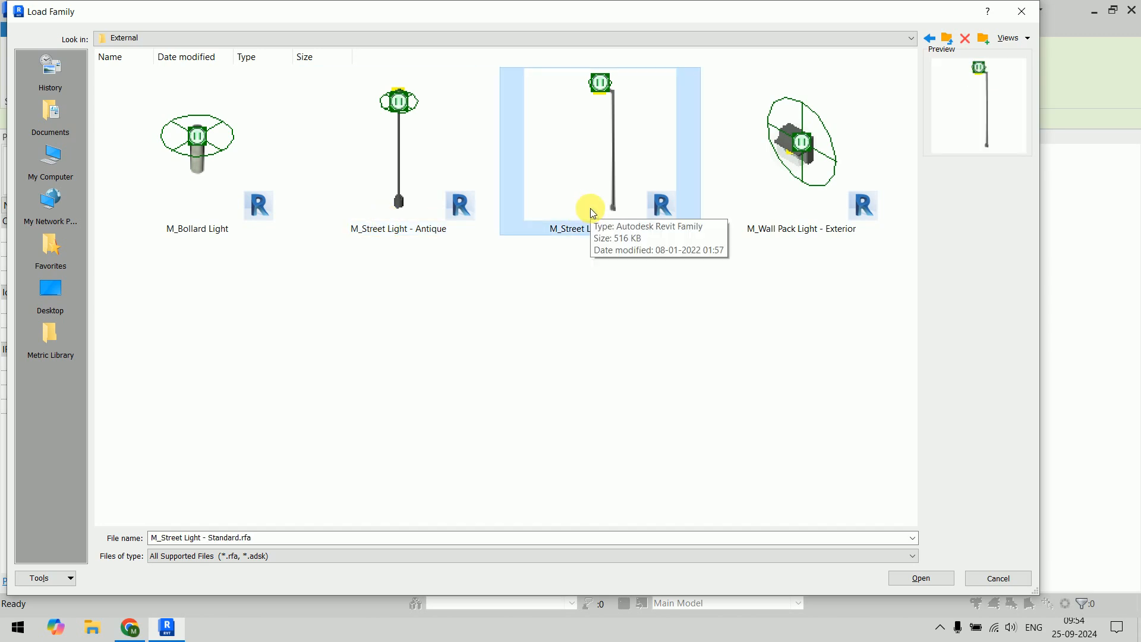
{"action": "left_click", "coordinate": [944, 580]}
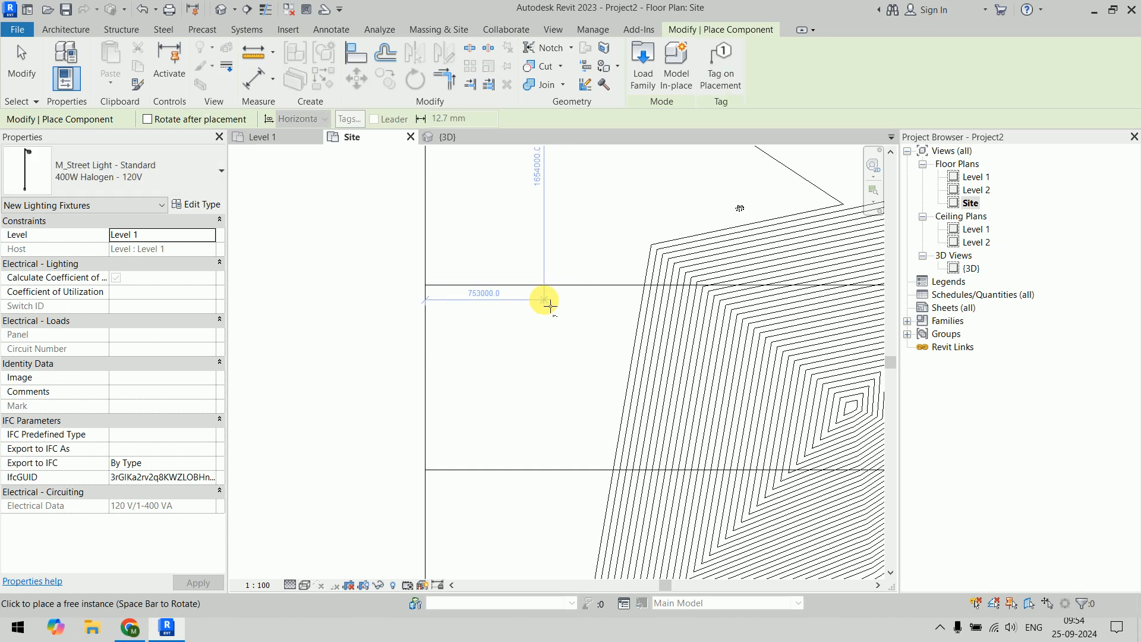
- Place three M_Street Light - Standard fixtures of type 400W Halogen - 120V in an evenly spaced row along the road's edge, and finish placement
{"action": "scroll", "coordinate": [540, 297], "scroll_direction": "up", "scroll_amount": 5}
{"action": "middle_click_drag", "start_coordinate": [382, 232], "coordinate": [793, 305]}
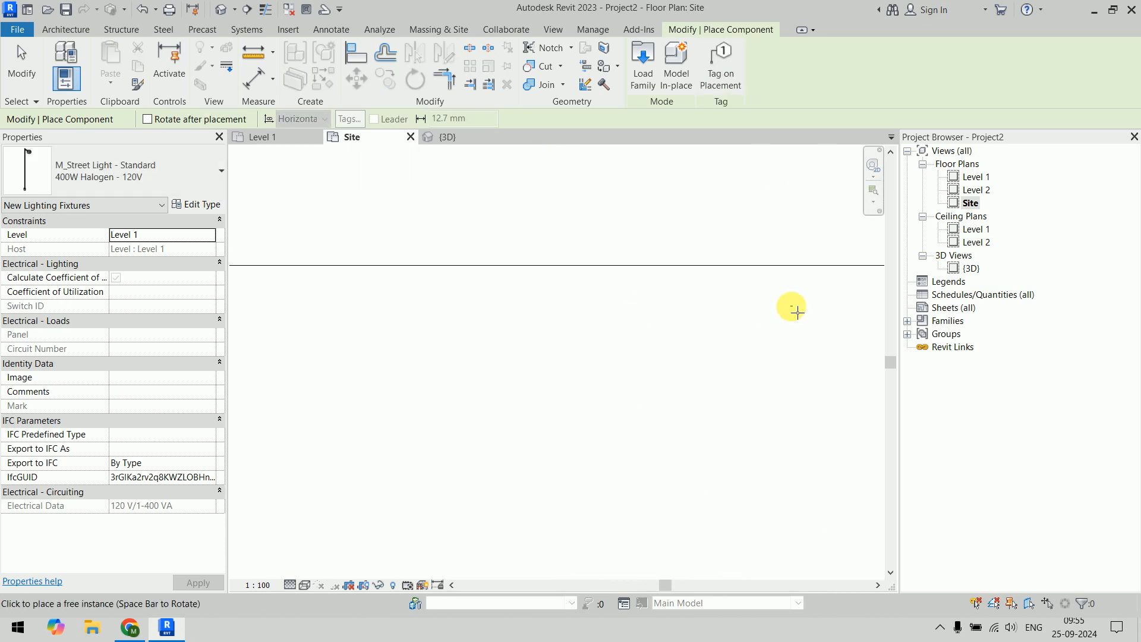
{"action": "scroll", "coordinate": [521, 251], "scroll_direction": "up", "scroll_amount": 4}
{"action": "scroll", "coordinate": [521, 252], "scroll_direction": "up", "scroll_amount": 5}
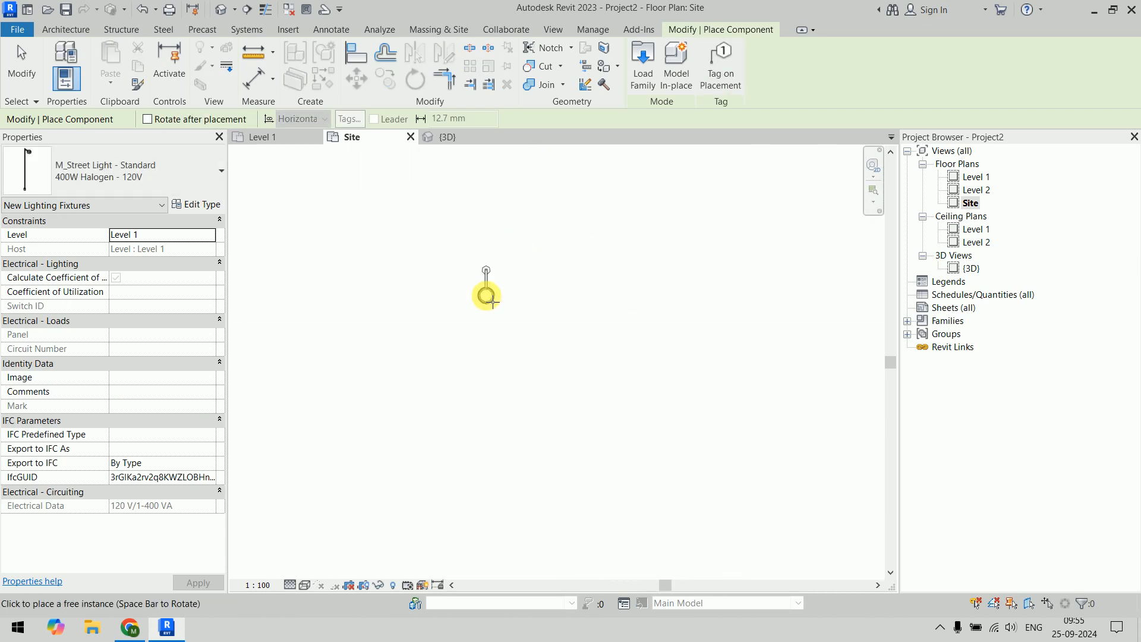
{"action": "scroll", "coordinate": [494, 306], "scroll_direction": "down", "scroll_amount": 5}
{"action": "middle_click_drag", "start_coordinate": [362, 326], "coordinate": [601, 274]}
{"action": "scroll", "coordinate": [506, 289], "scroll_direction": "up", "scroll_amount": 3}
{"action": "left_click", "coordinate": [399, 337]}
{"action": "left_click", "coordinate": [550, 337]}
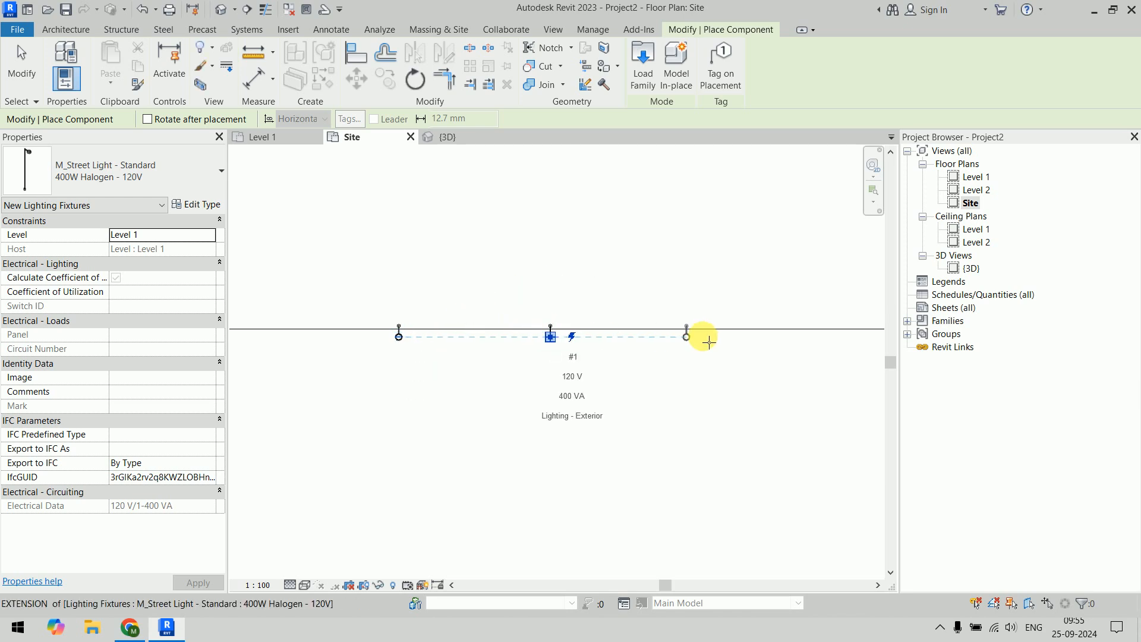
{"action": "left_click", "coordinate": [703, 337]}
{"action": "key", "text": "Escape"}
{"action": "key", "text": "Escape"}
- Examine the row of street lights along the asphalt road's edge up close in the 3D view
{"action": "left_click", "coordinate": [452, 138]}
{"action": "scroll", "coordinate": [564, 304], "scroll_direction": "down", "scroll_amount": 8}
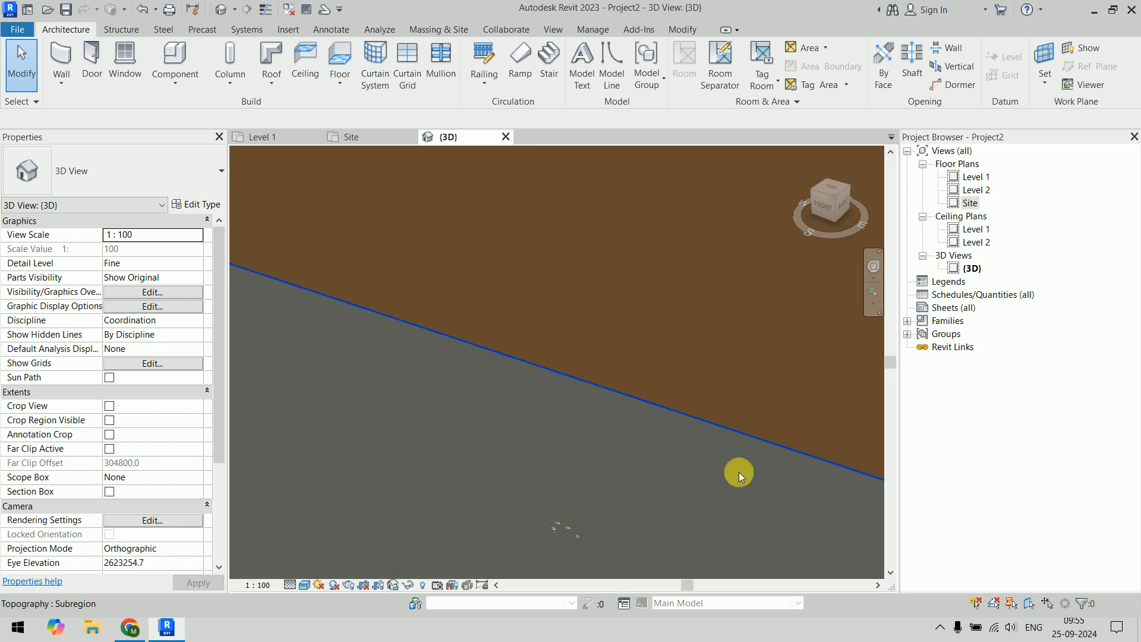
{"action": "middle_click_drag", "start_coordinate": [671, 439], "coordinate": [413, 385]}
{"action": "scroll", "coordinate": [526, 351], "scroll_direction": "up", "scroll_amount": 2}
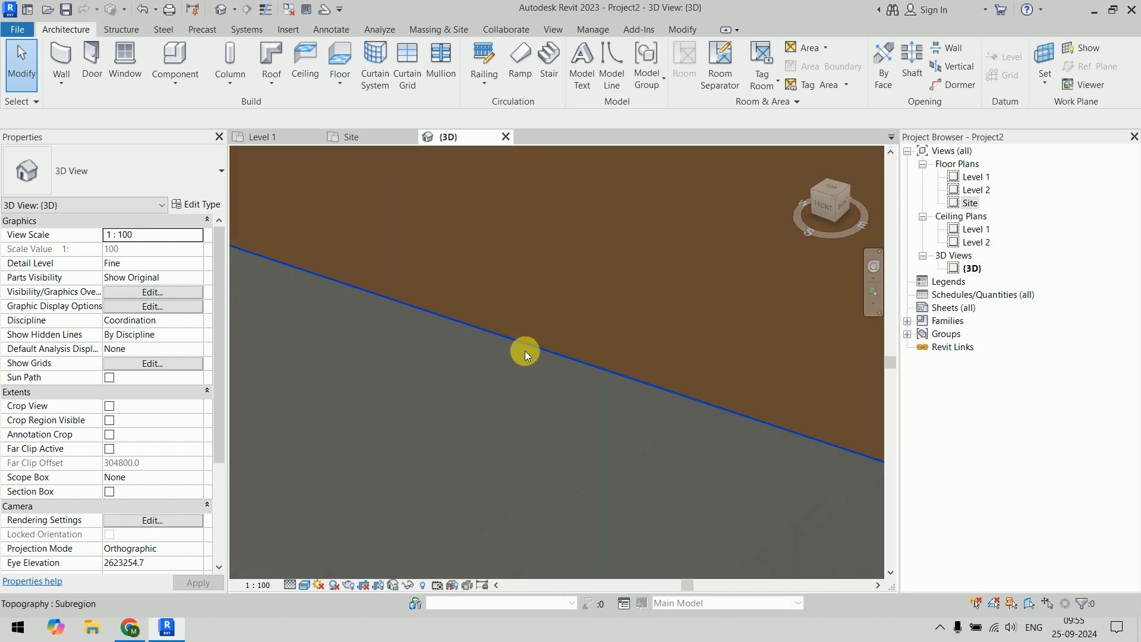
{"action": "scroll", "coordinate": [549, 320], "scroll_direction": "up", "scroll_amount": 2}
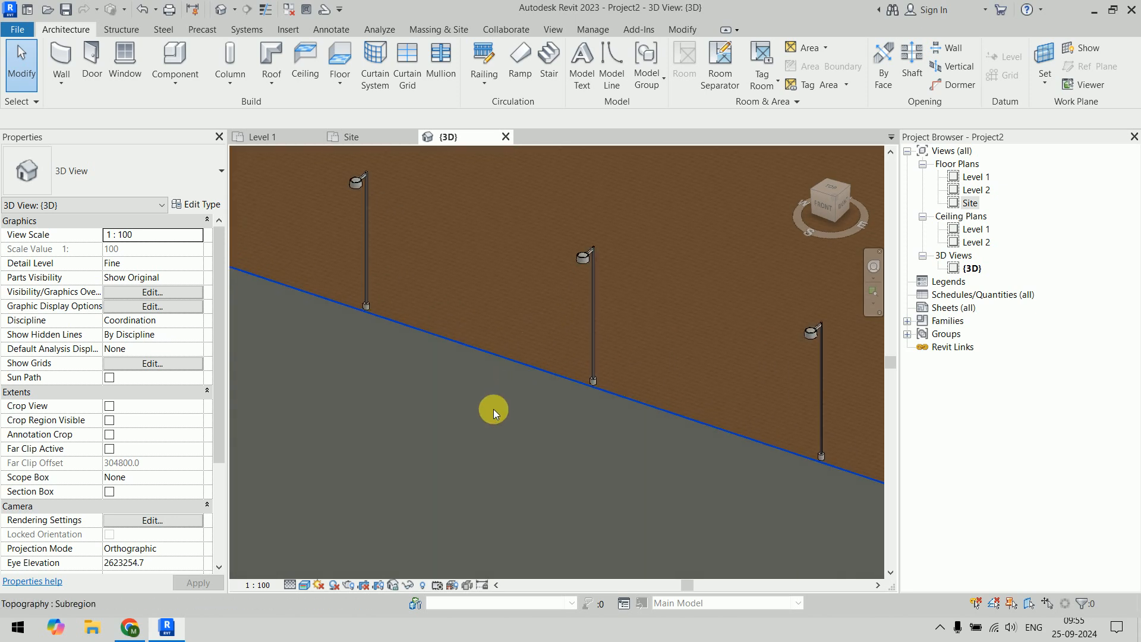
{"action": "middle_click_drag", "start_coordinate": [494, 409], "coordinate": [459, 428]}
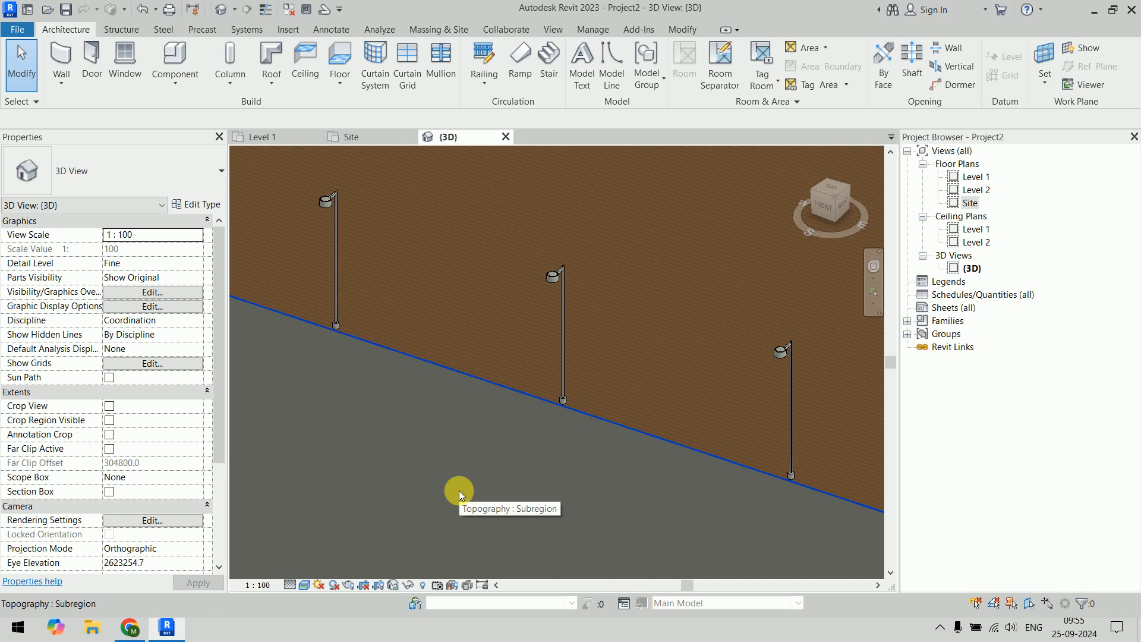